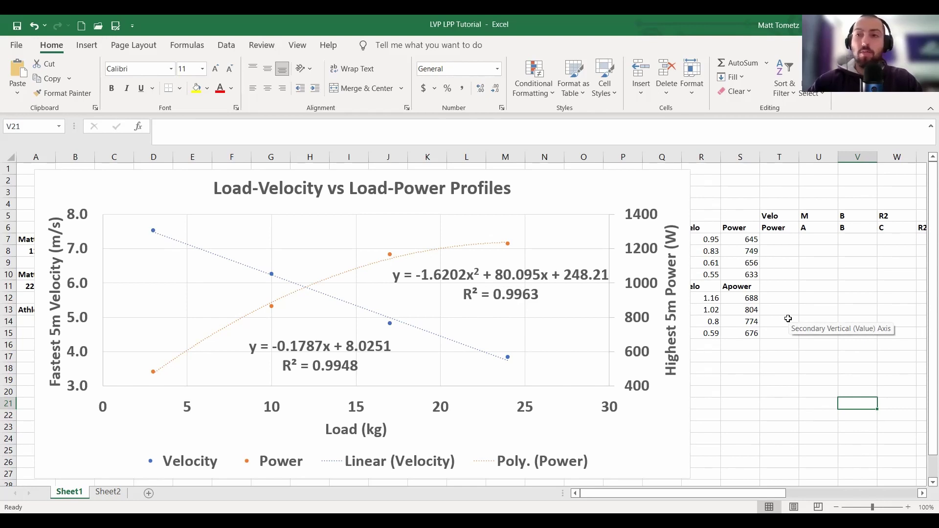
Delete the old Load-Velocity vs Load-Power Profiles chart covering the Sheet1 data
click(625, 181)
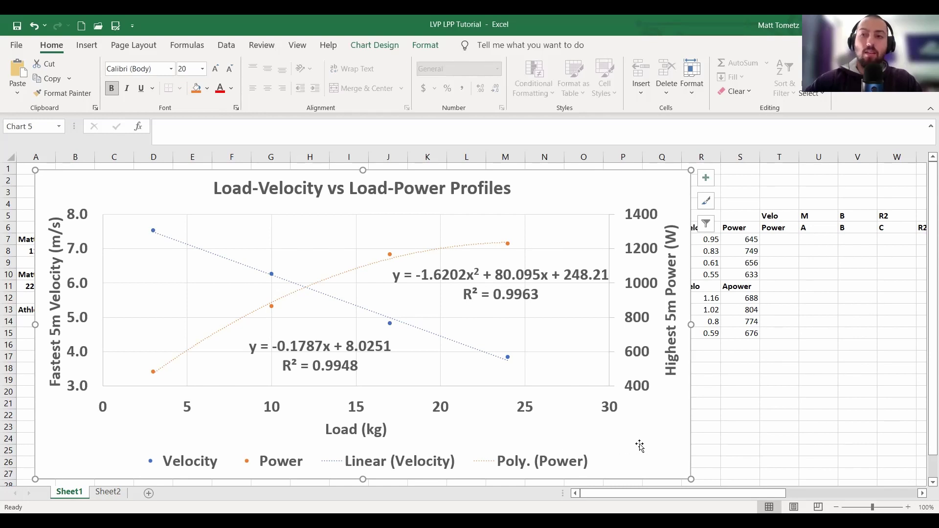
key(Delete)
Highlight the session loads, 9-Dec back squat data and equation notes, then go to Sheet2
click(623, 438)
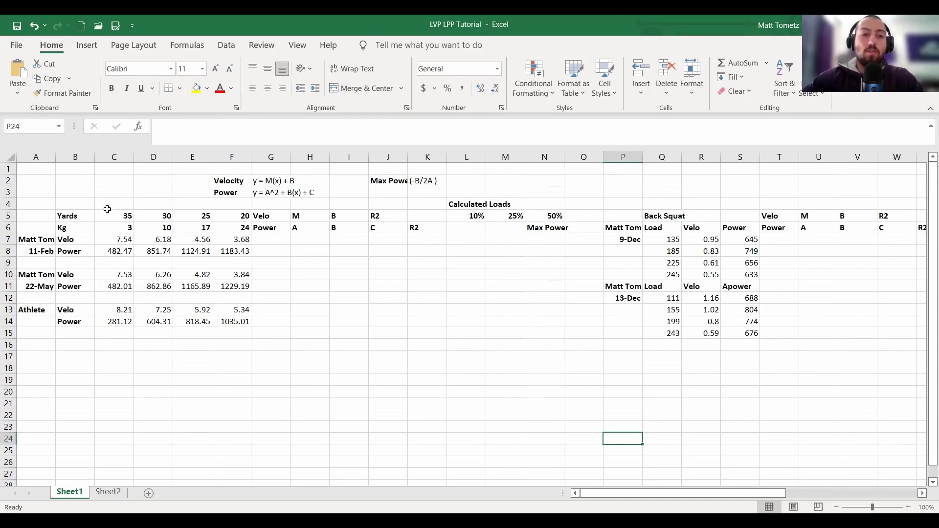
drag(69, 216, 230, 247)
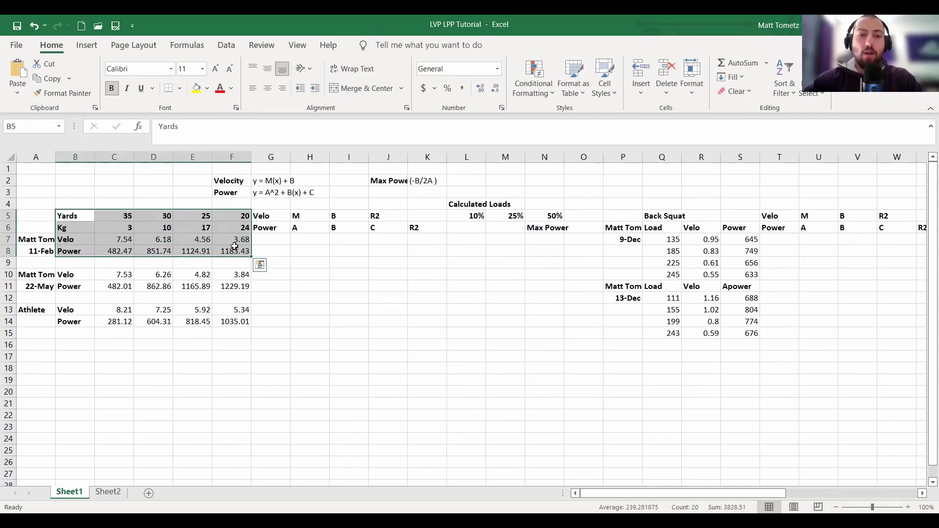
drag(617, 219, 739, 279)
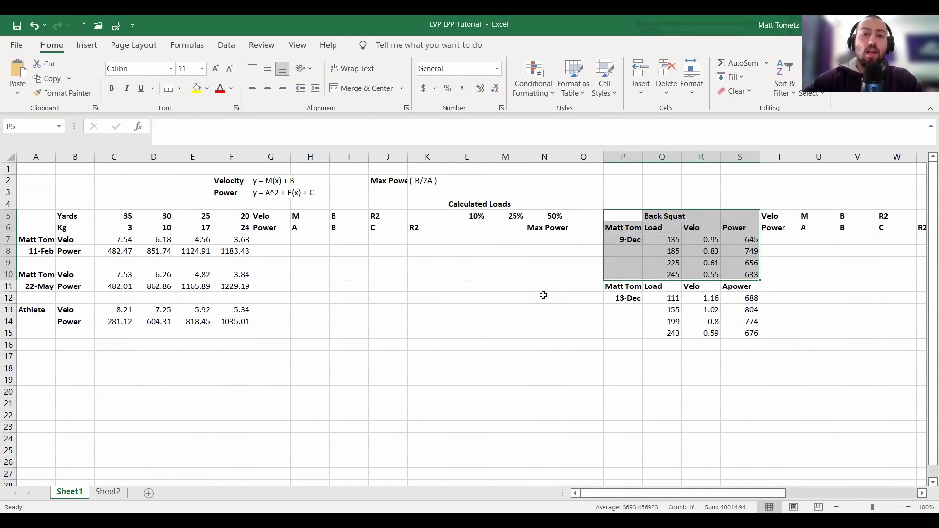
click(553, 286)
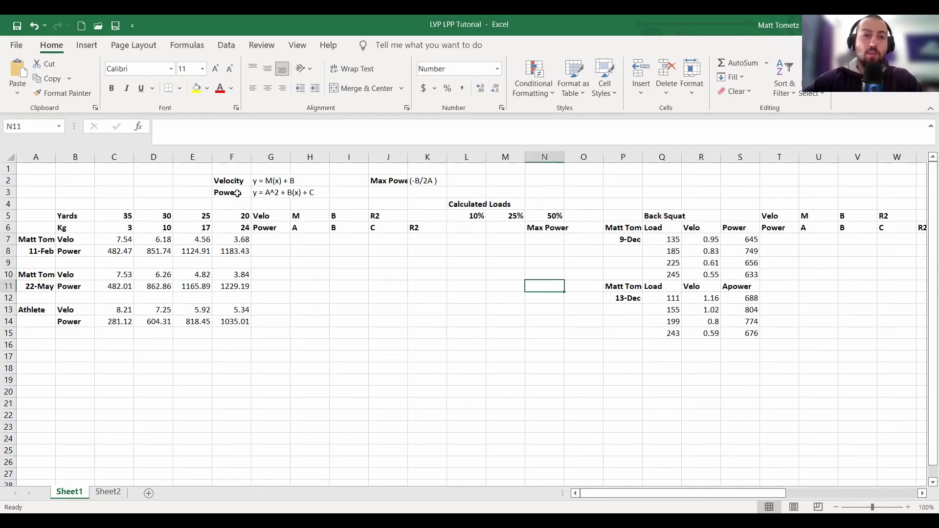
drag(234, 182, 413, 192)
click(310, 391)
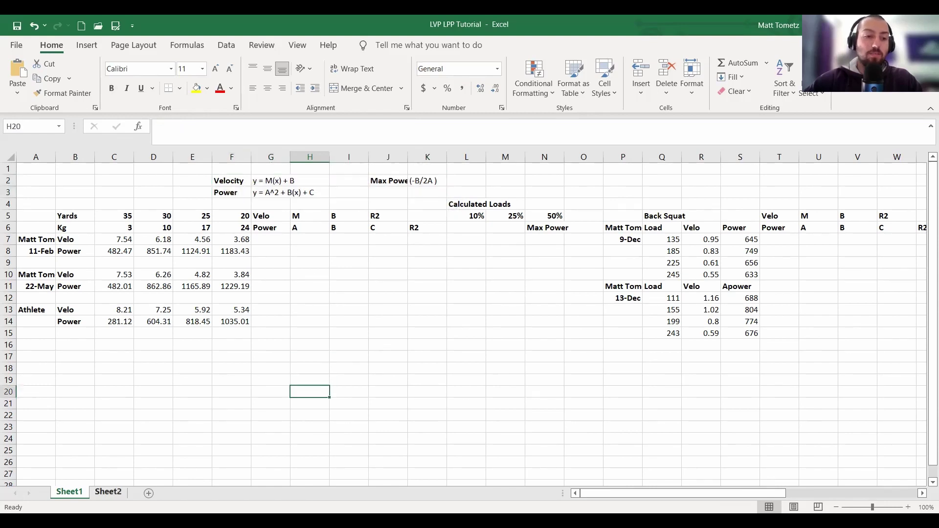
click(107, 492)
click(169, 219)
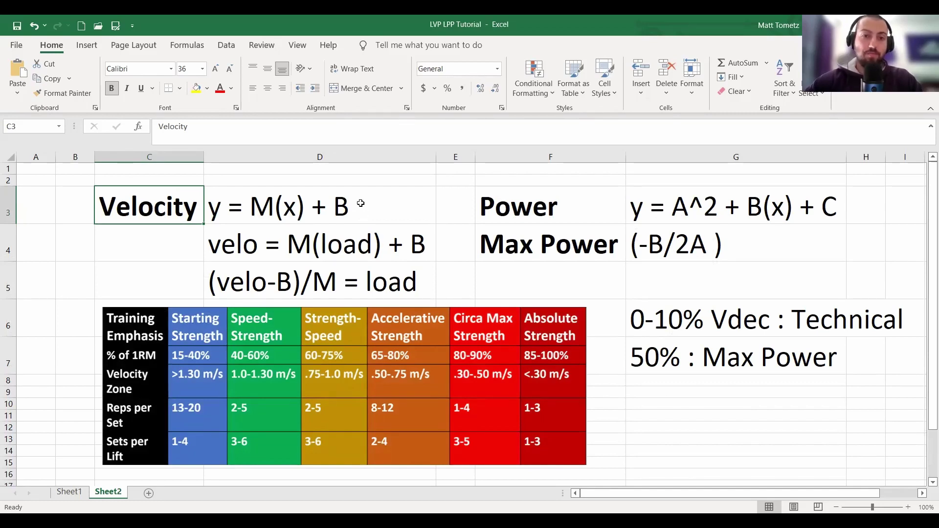
click(219, 207)
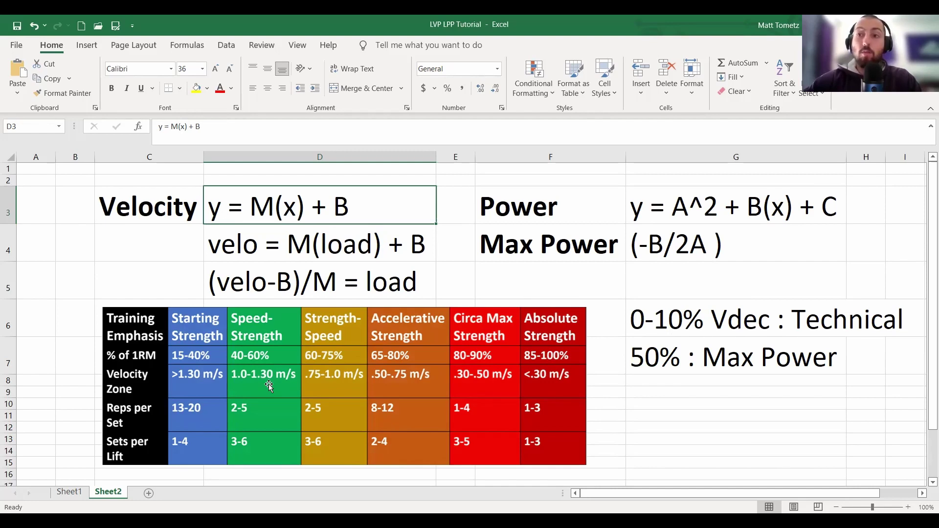
key(Left)
click(341, 209)
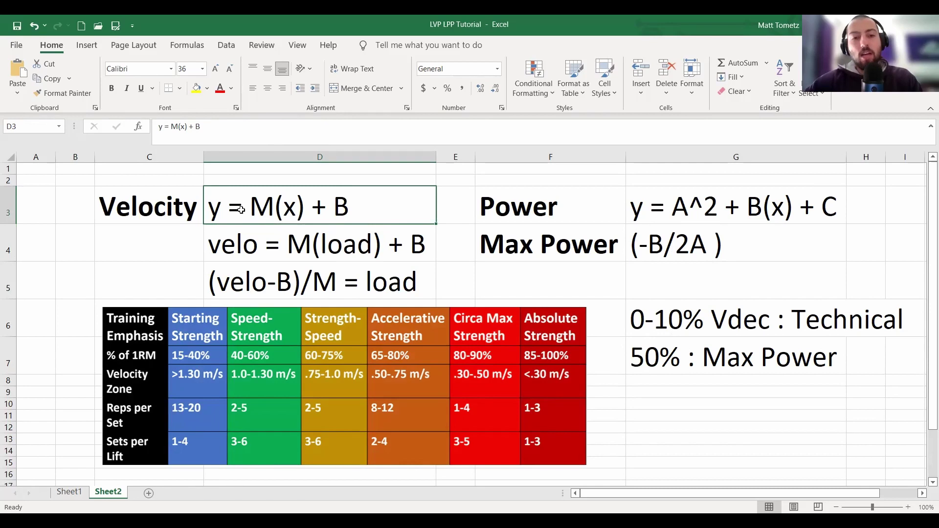
drag(672, 312, 670, 360)
Point out the training-zone notes and the (velo-B)/M = load equation on Sheet2
click(669, 362)
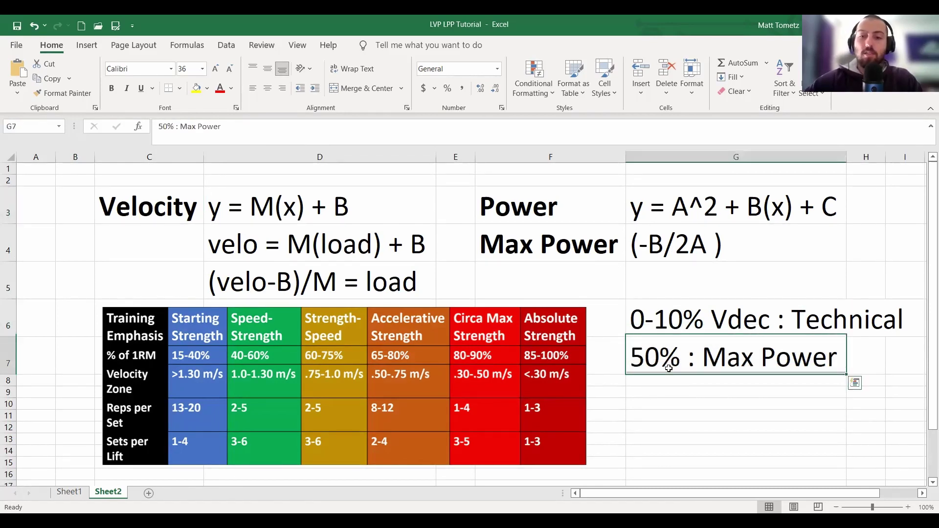
click(651, 331)
click(607, 333)
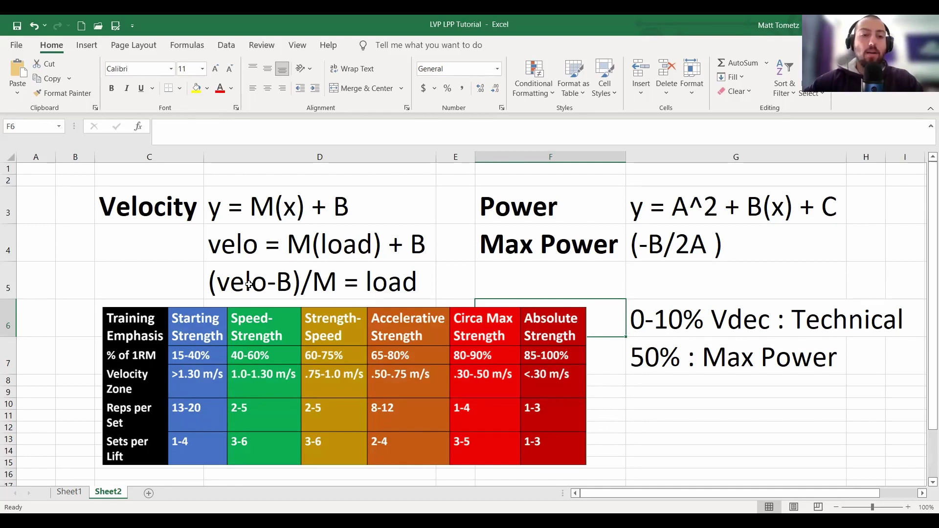
click(229, 282)
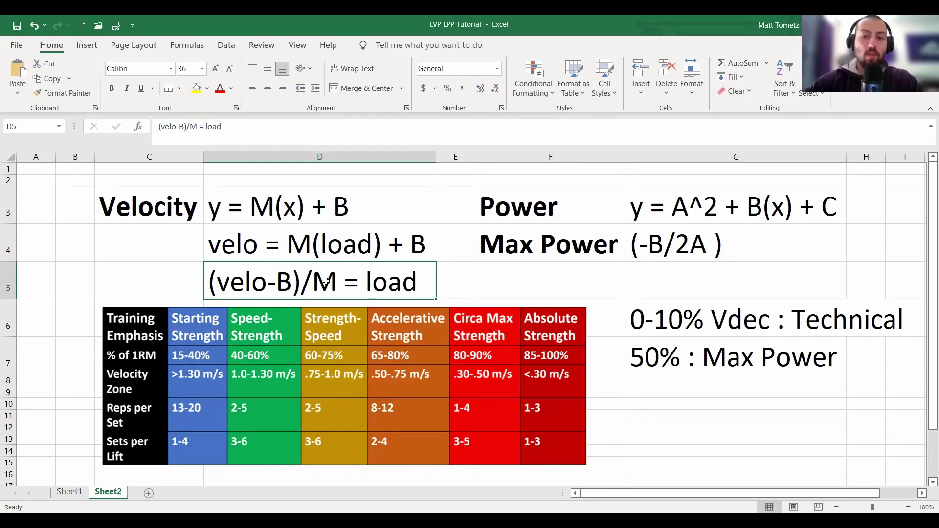
click(657, 327)
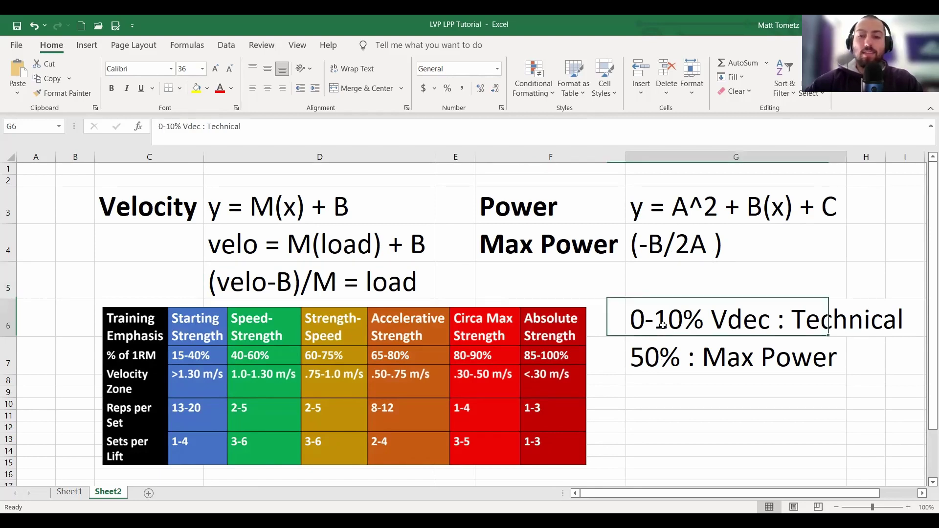
click(228, 277)
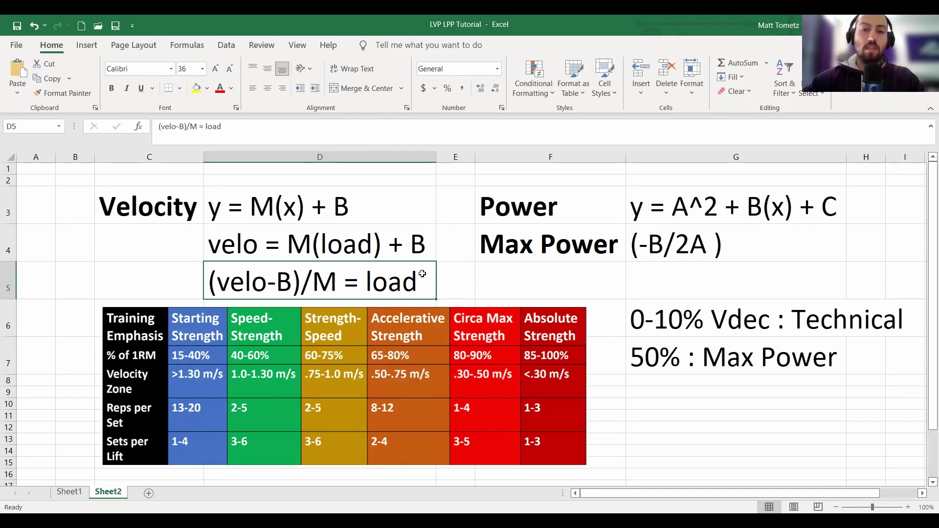
Highlight the Power and Max Power headings, then go back to Sheet1
click(510, 211)
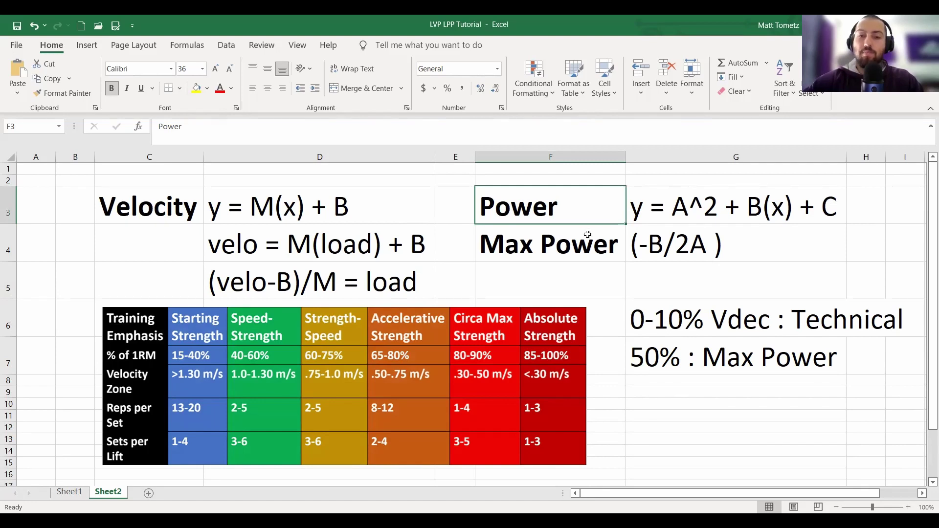
click(573, 238)
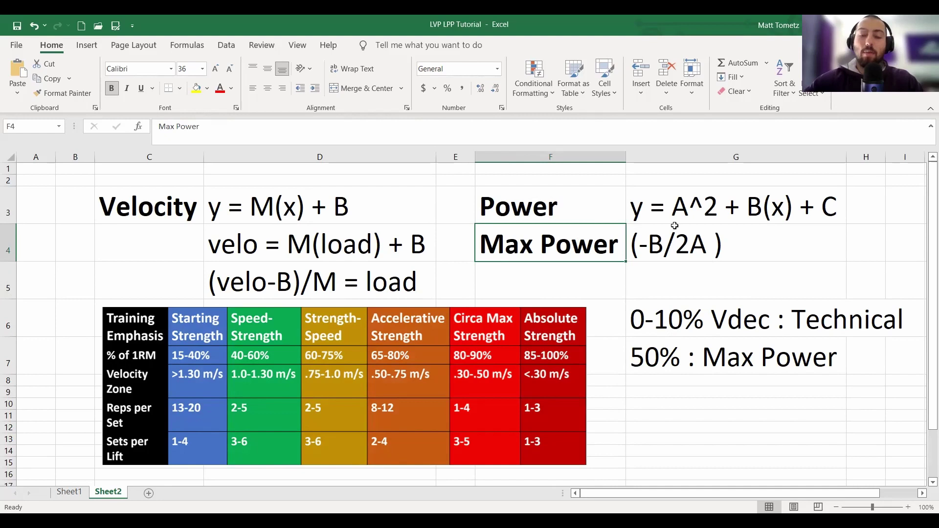
click(581, 281)
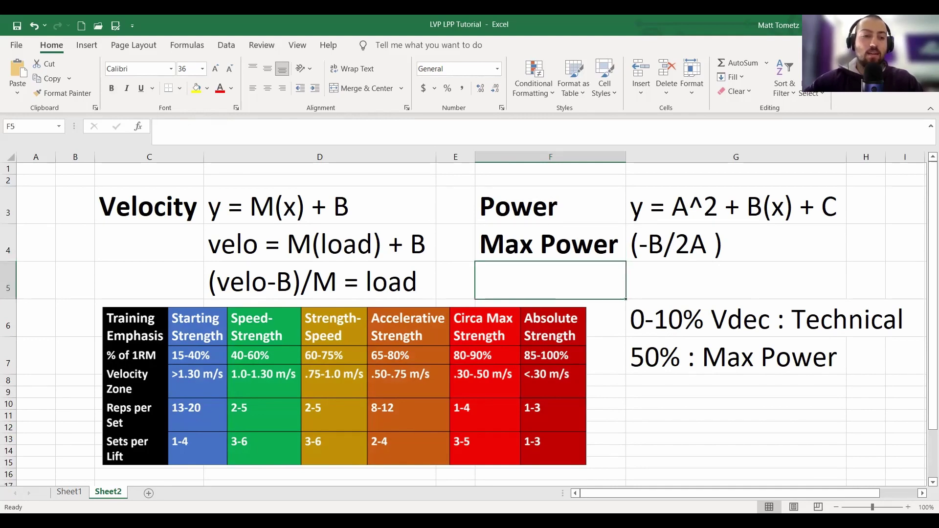
click(69, 492)
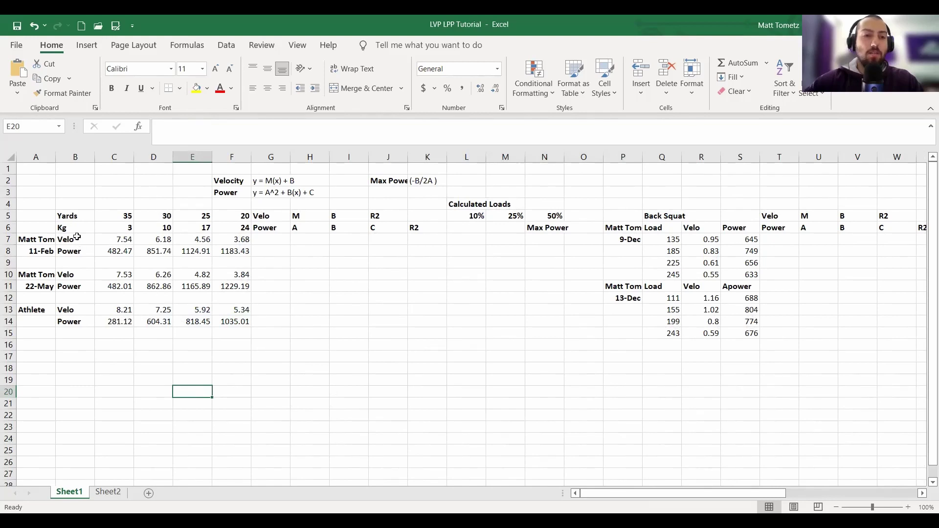
Insert a 2-D line chart of the 11-Feb Velo and Power rows (B7:F8)
drag(77, 238, 231, 251)
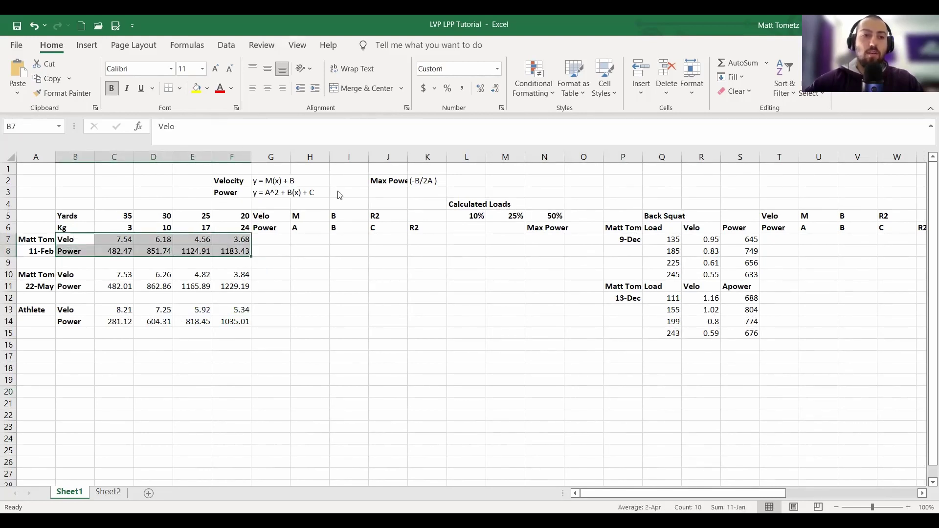
drag(74, 239, 228, 255)
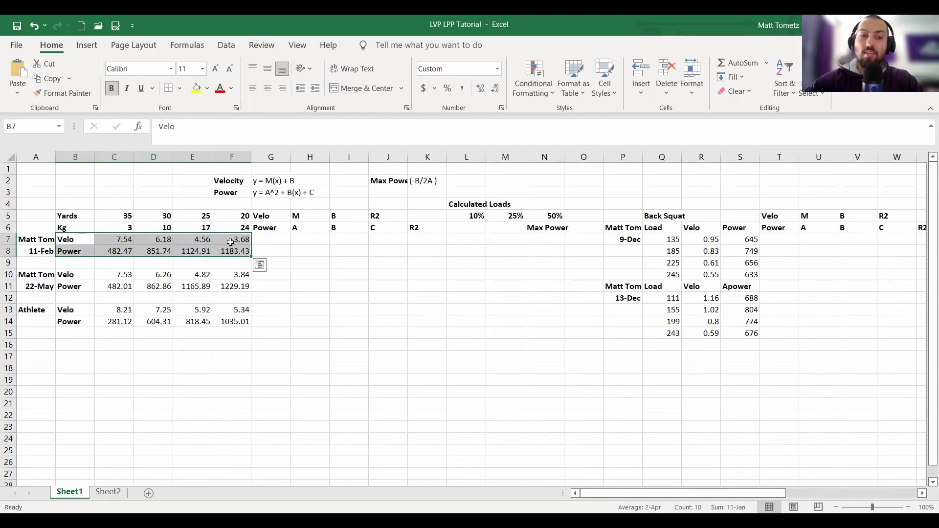
drag(660, 228, 710, 274)
drag(78, 240, 233, 252)
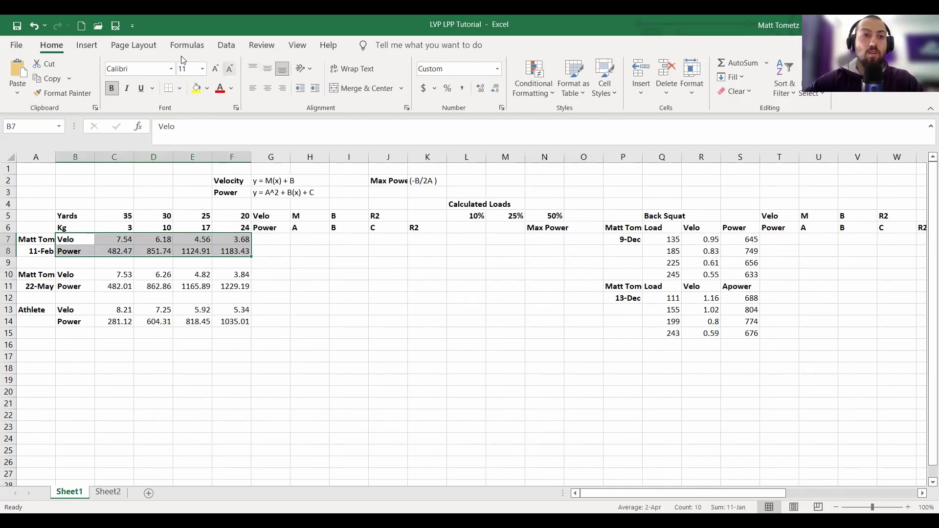
click(85, 46)
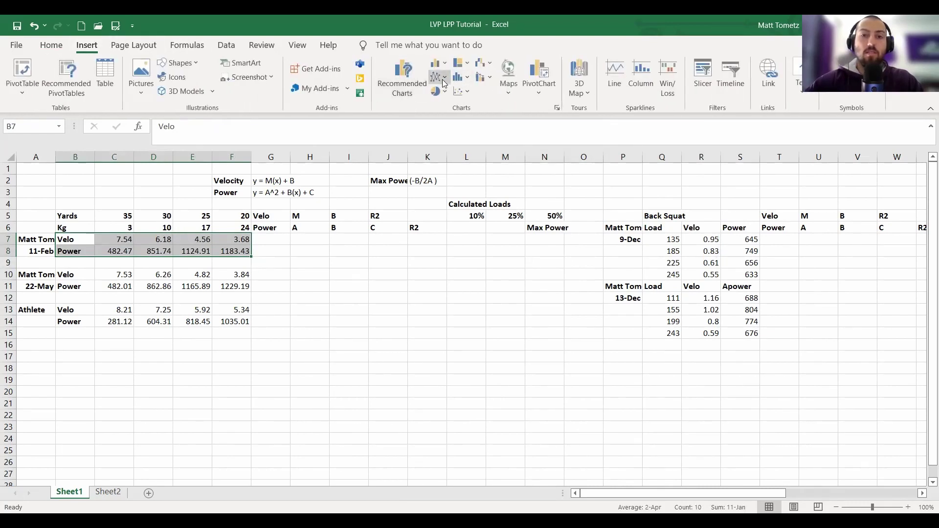
click(443, 78)
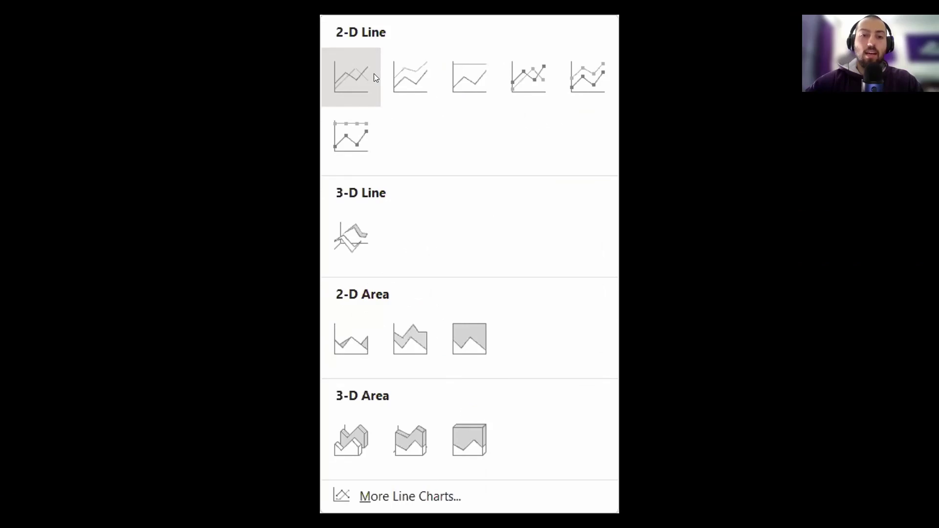
click(373, 76)
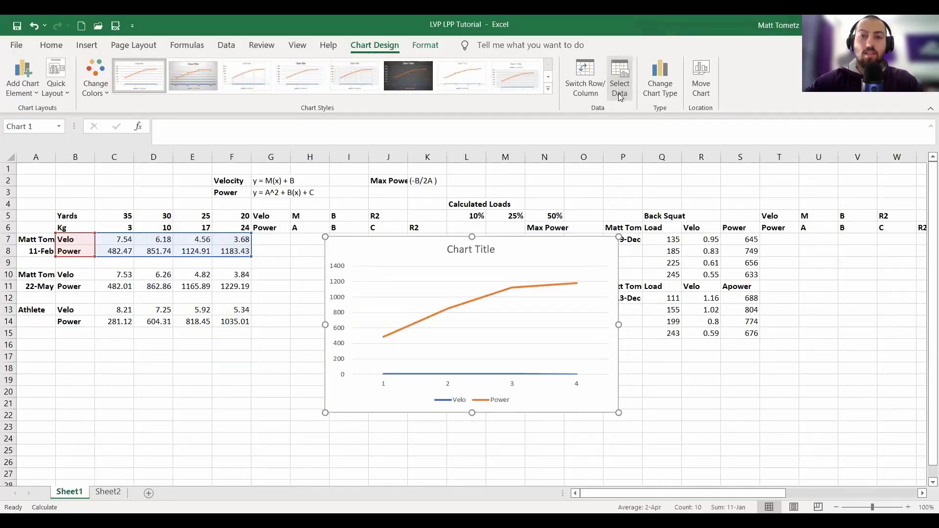
Use C6:F6 (3, 10, 17, 24 kg) as the chart's horizontal axis labels
click(620, 88)
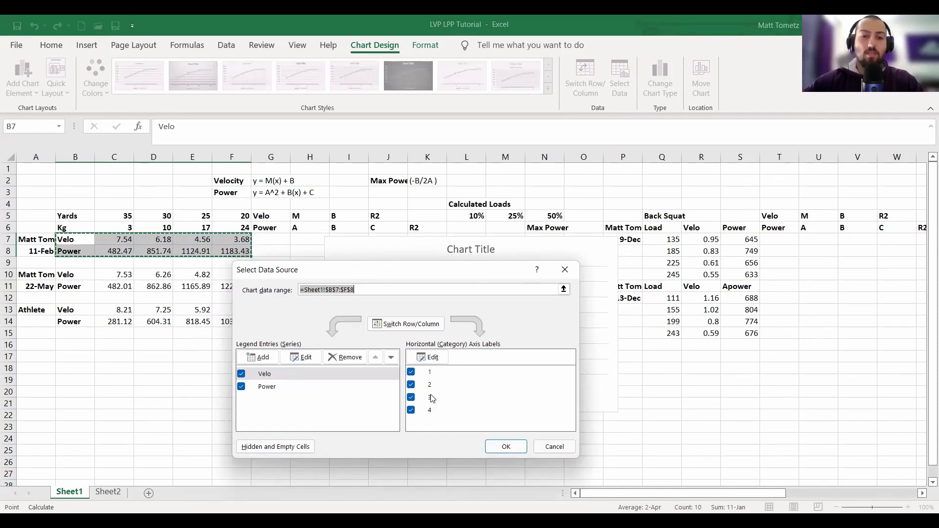
click(433, 360)
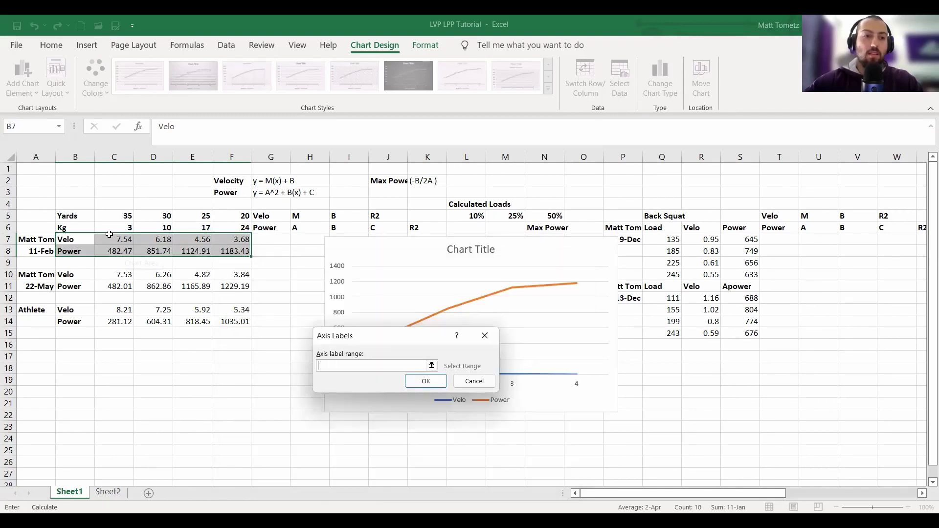
click(114, 227)
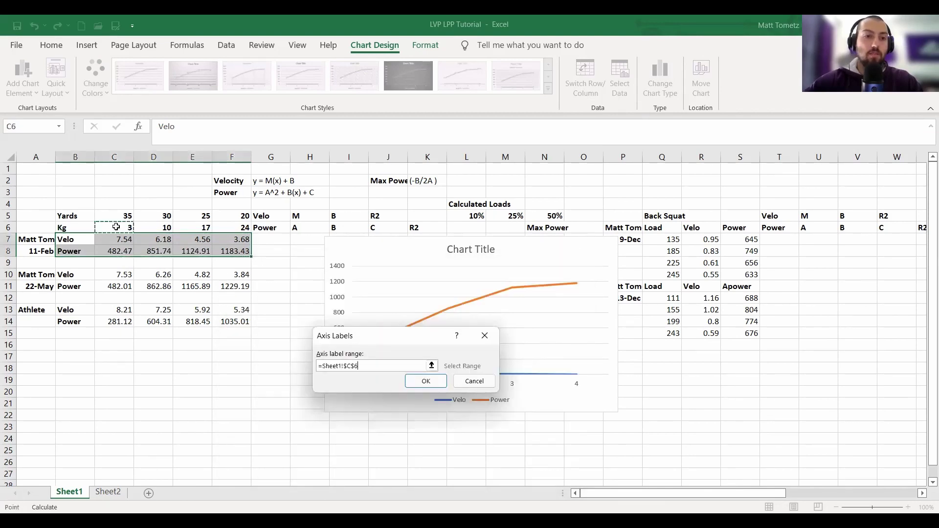
drag(221, 228, 229, 228)
click(437, 381)
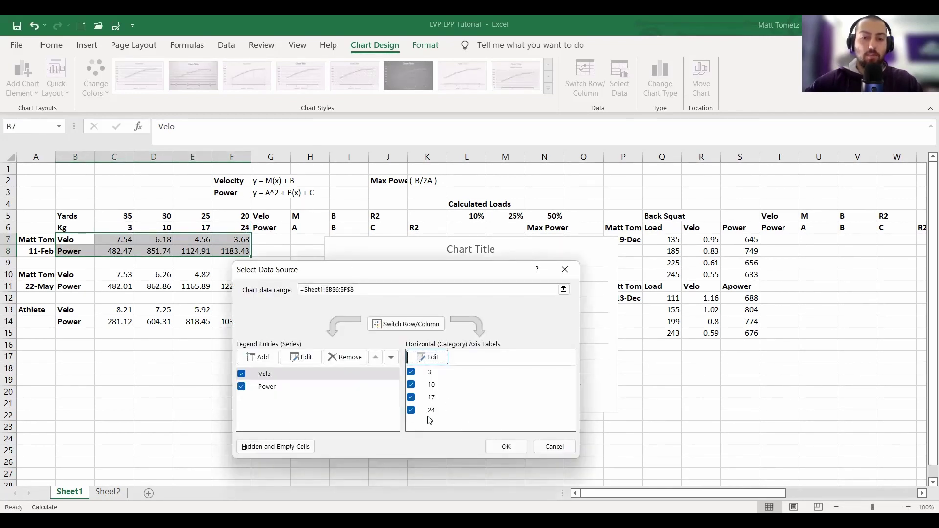
click(506, 442)
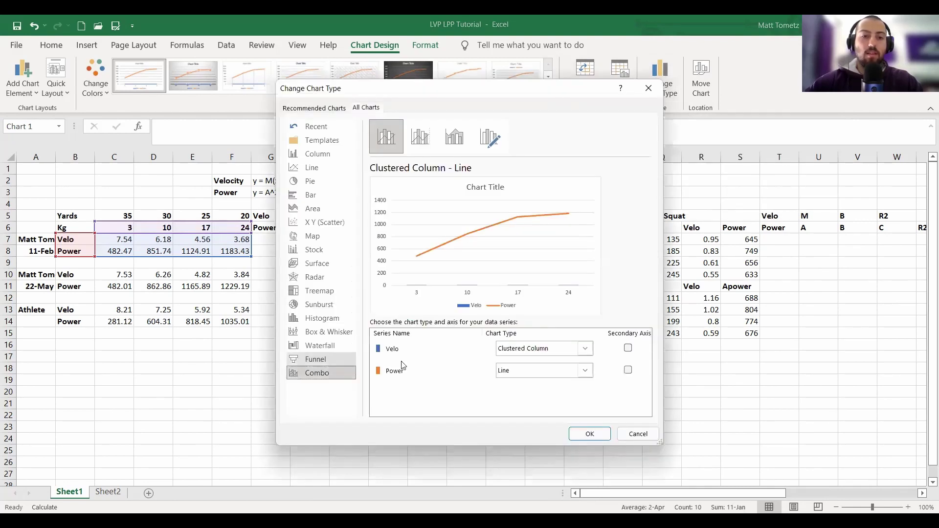
Make Velo and Power scatter series in a combo chart, with Power on the secondary axis
click(628, 370)
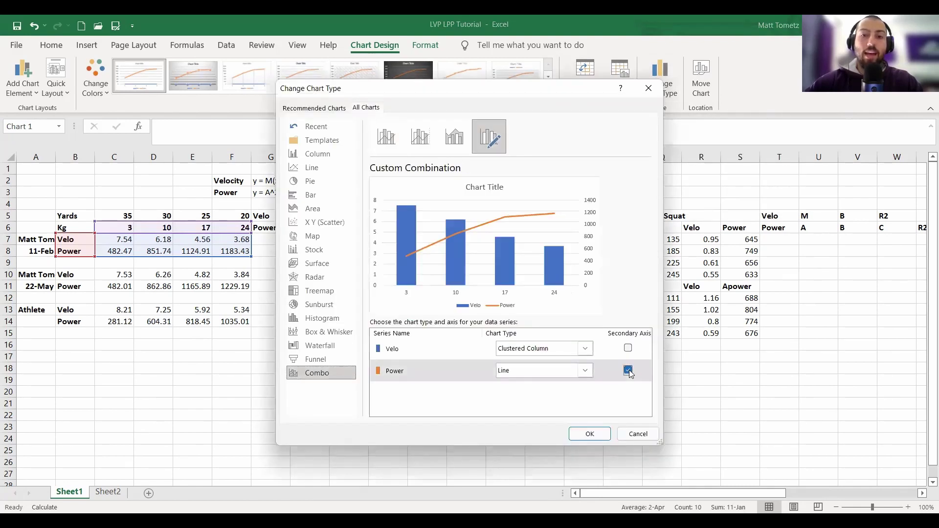
click(585, 349)
scroll(514, 235, down, 2)
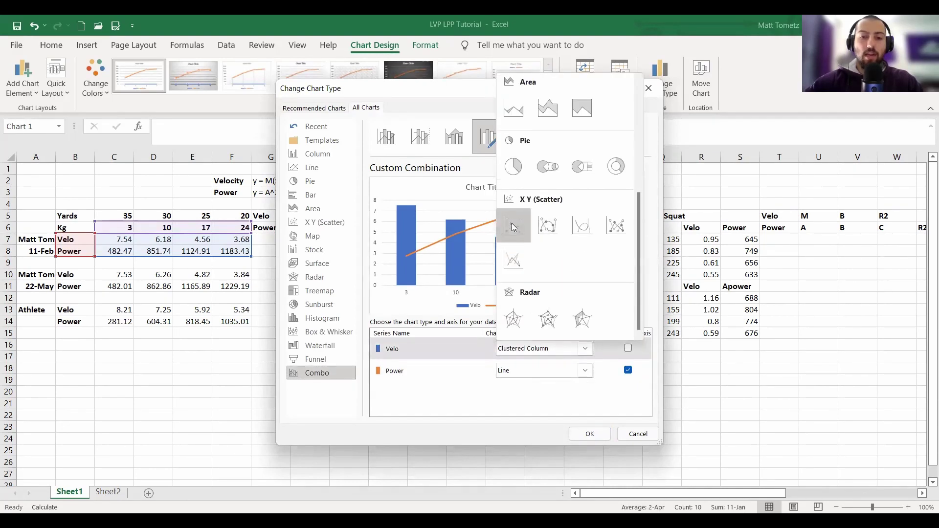
click(513, 227)
click(585, 370)
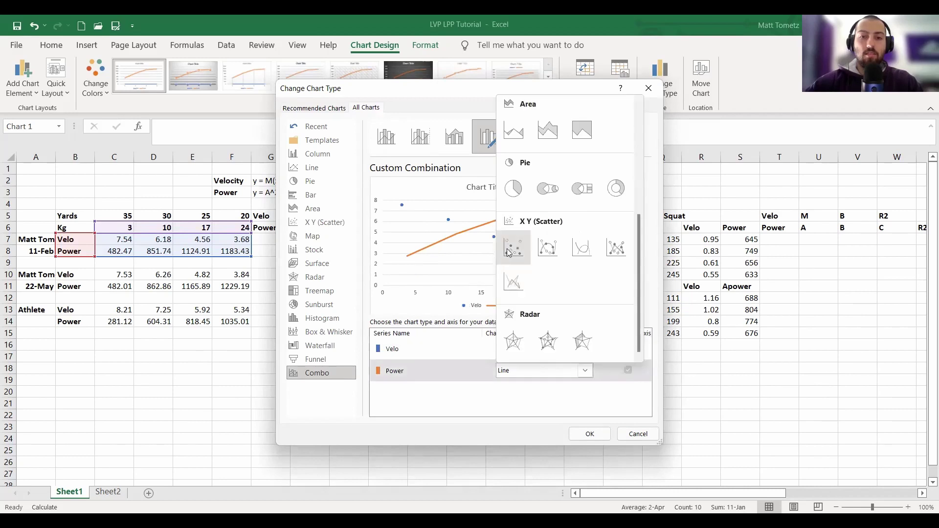
click(509, 247)
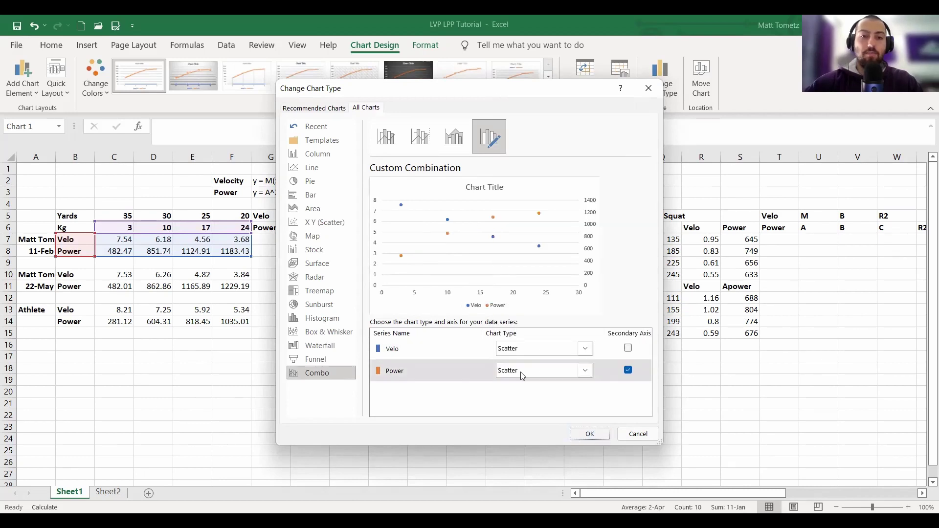
key(Return)
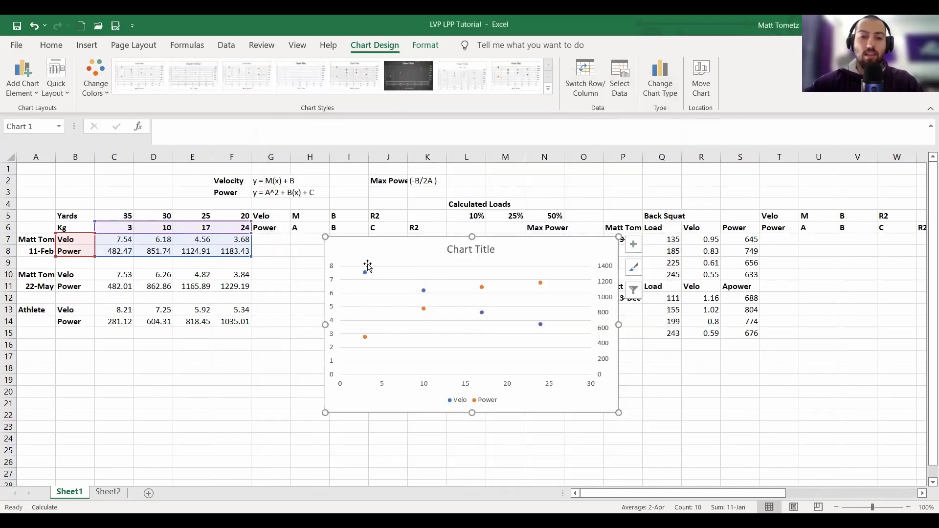
Shift the chart slightly left and increase its font size three steps
drag(369, 255, 334, 251)
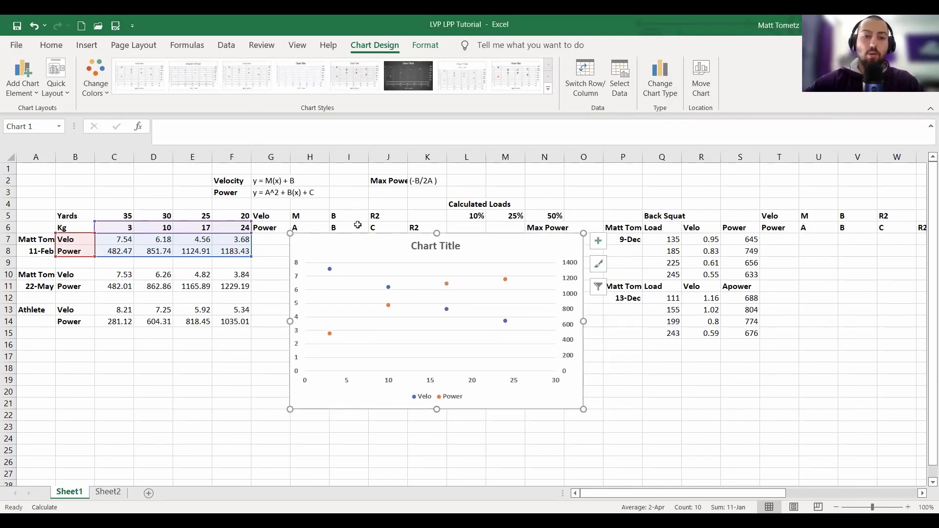
click(51, 45)
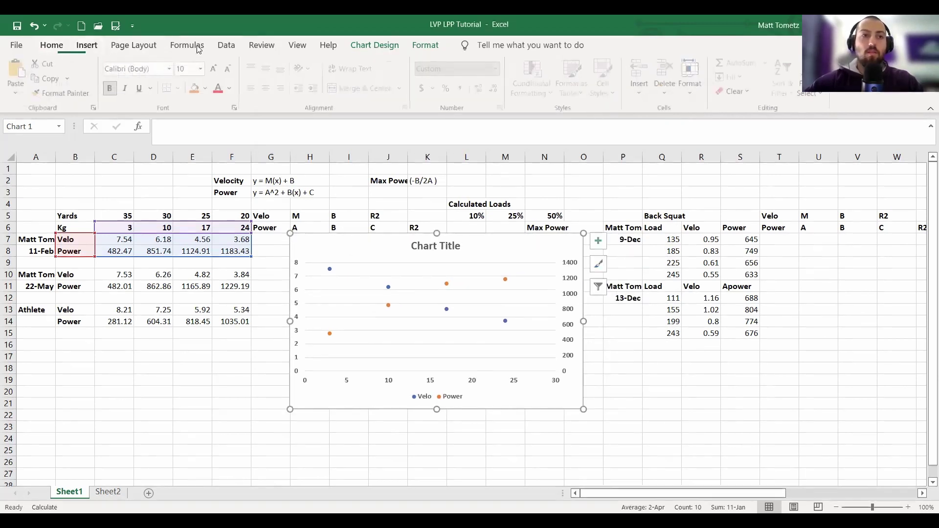
click(218, 67)
click(219, 67)
click(219, 67)
Retitle the chart 'LVP vs LPP'
click(457, 251)
double_click(458, 251)
key(BackSpace)
key(BackSpace)
key(BackSpace)
key(BackSpace)
key(BackSpace)
key(BackSpace)
key(BackSpace)
text(LVP vs LPP)
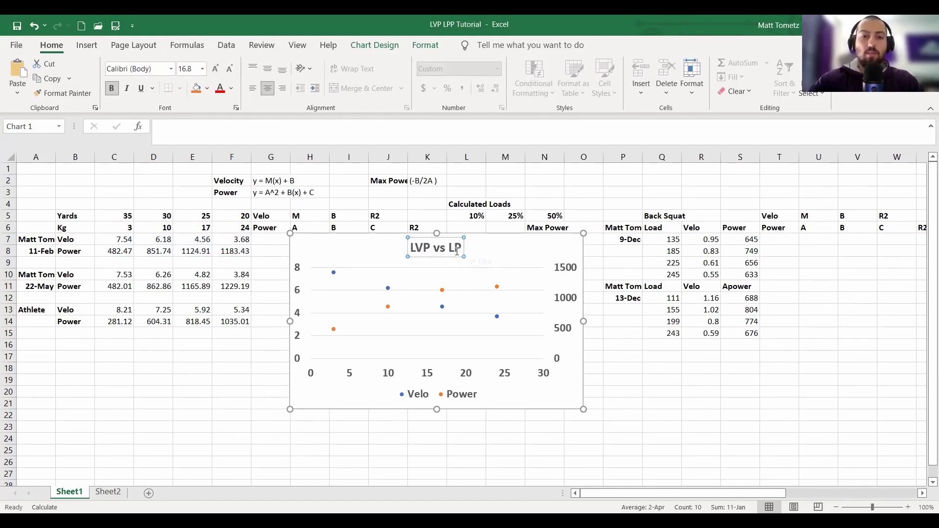
click(359, 246)
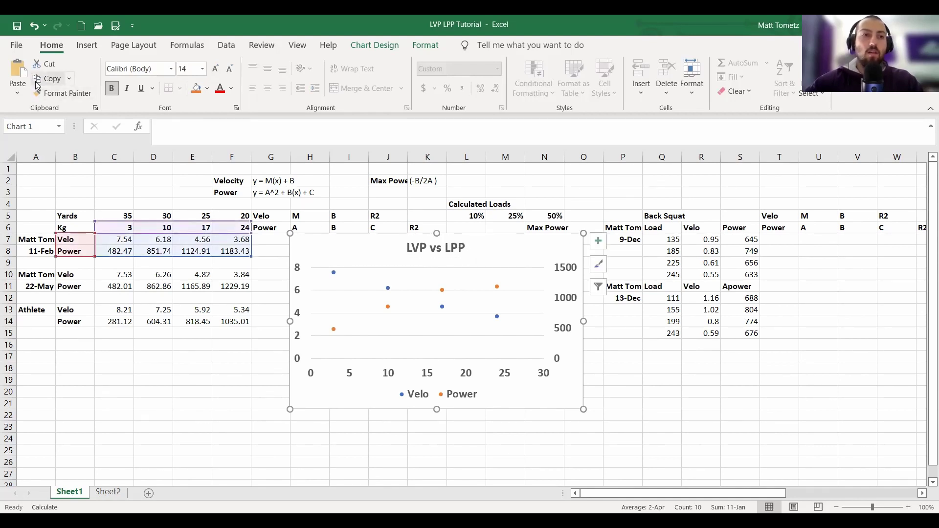
Look through the chart elements list, then reselect the Velo and Power data B7:F8
click(388, 45)
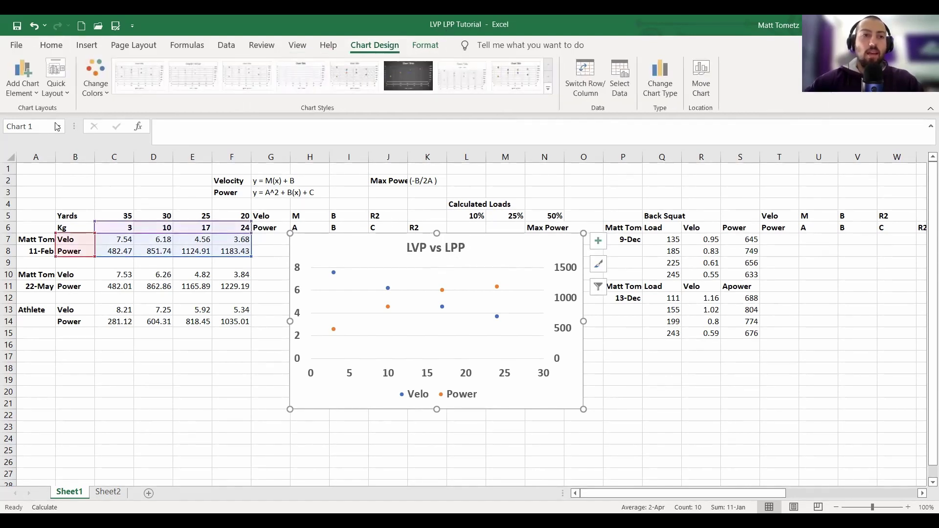
click(28, 95)
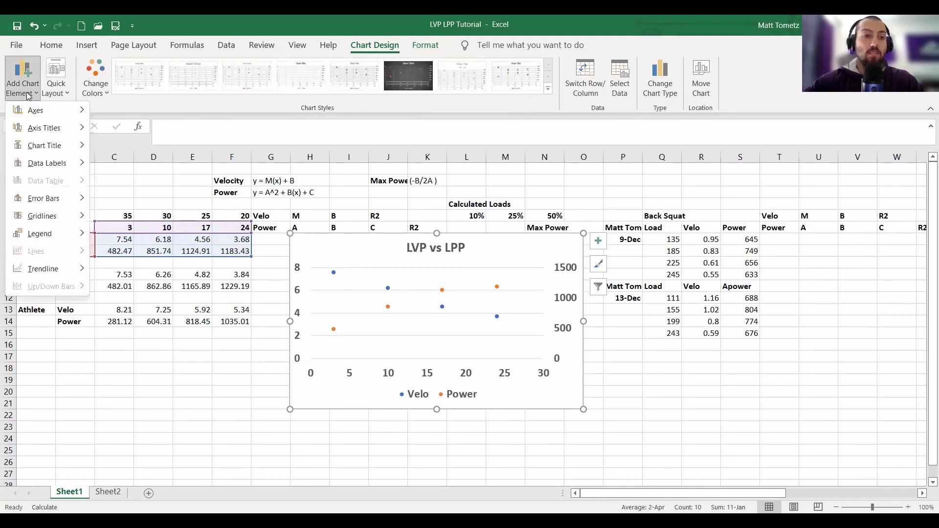
mouse_move(42, 270)
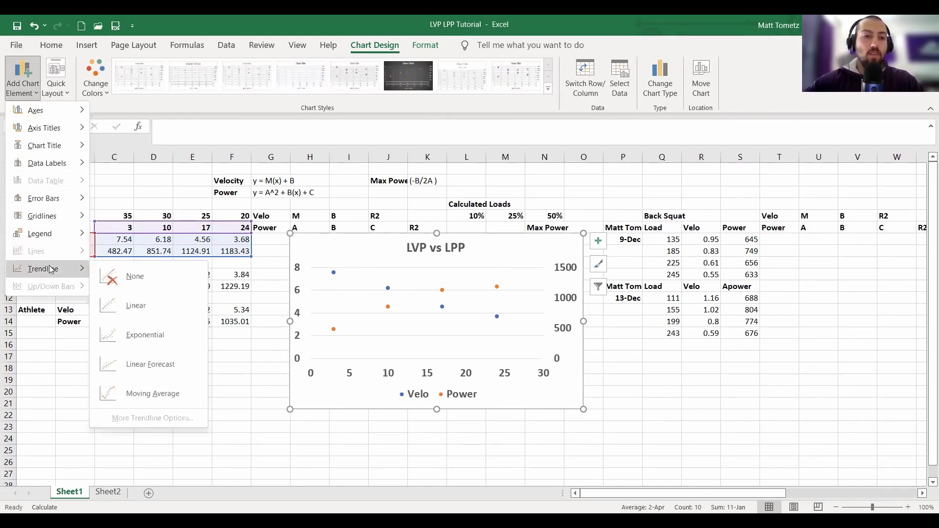
click(90, 238)
click(77, 242)
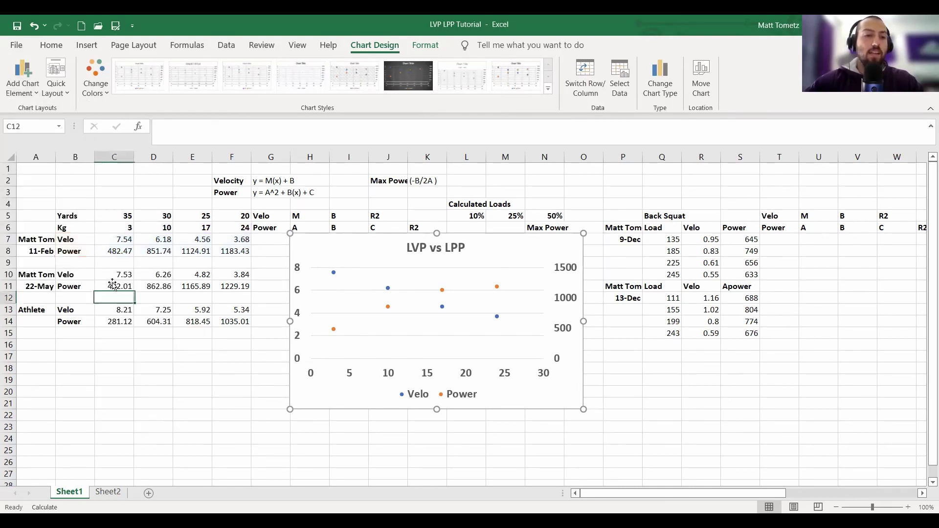
key(shift+Right)
key(shift+Down)
key(shift+Right)
key(shift+Right)
key(shift+Right)
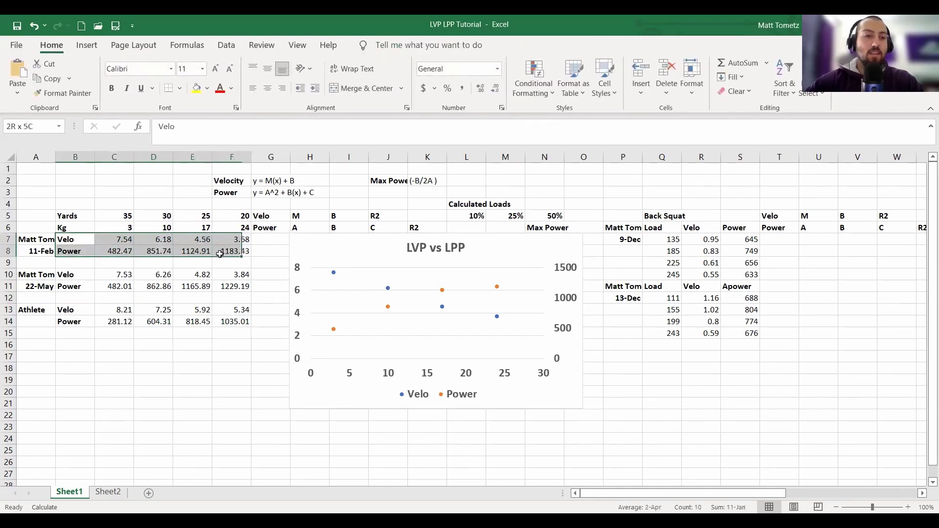
Add a linear trendline for the Velo series to the chart
click(303, 252)
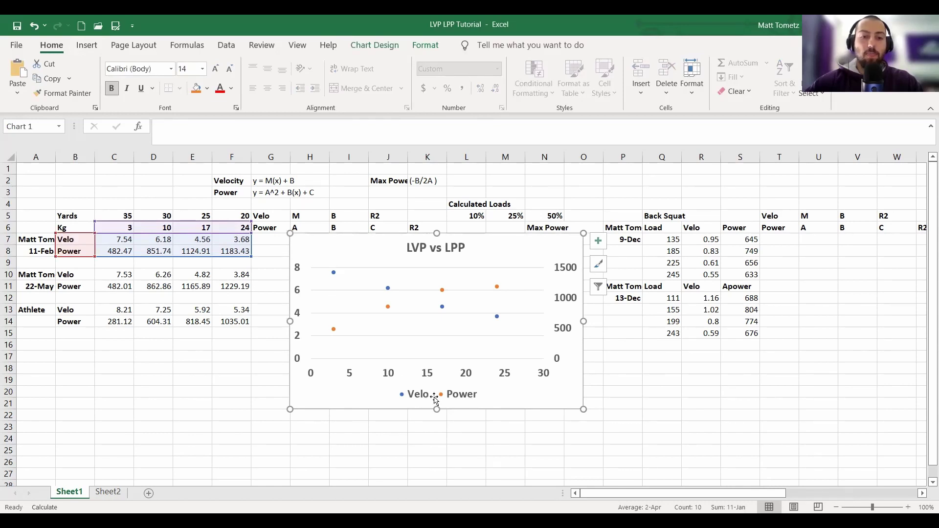
click(375, 45)
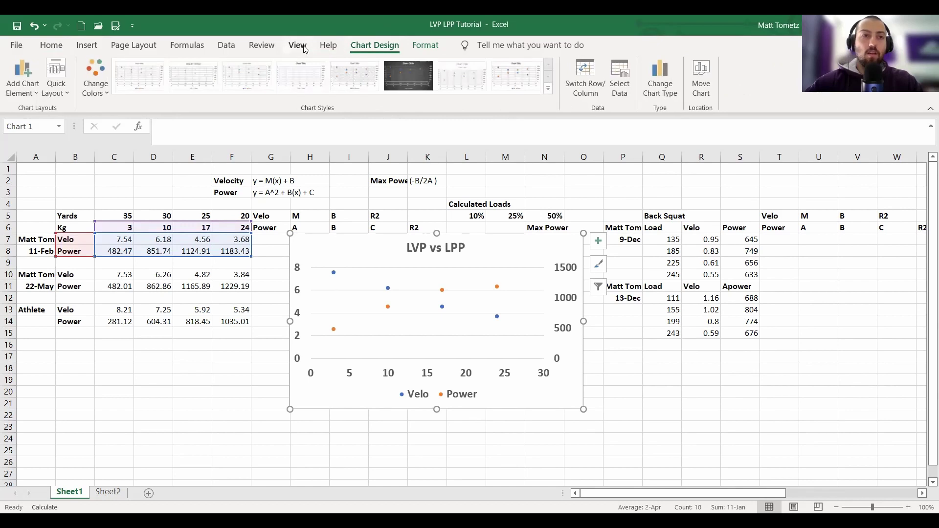
click(21, 93)
mouse_move(76, 261)
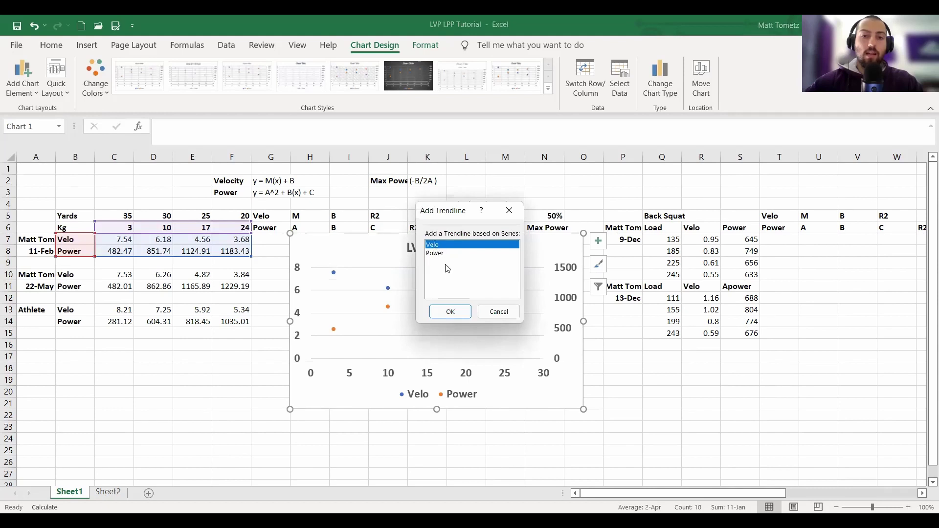
click(445, 310)
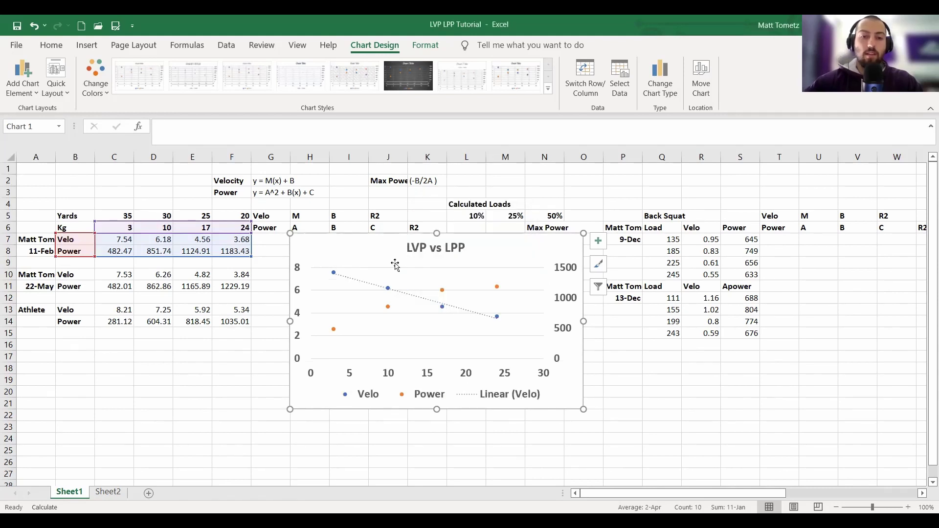
Add a polynomial Power trendline showing its equation and R², label moved near the x-axis
click(22, 77)
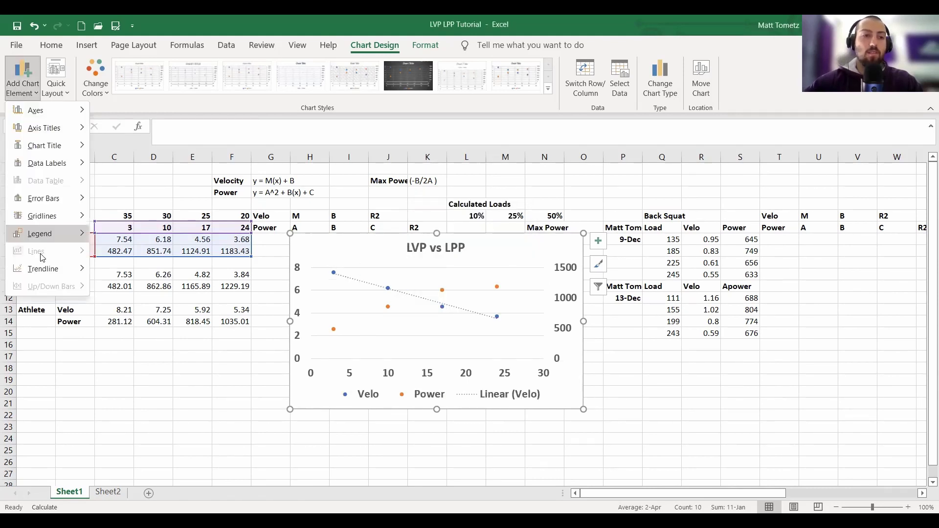
click(46, 271)
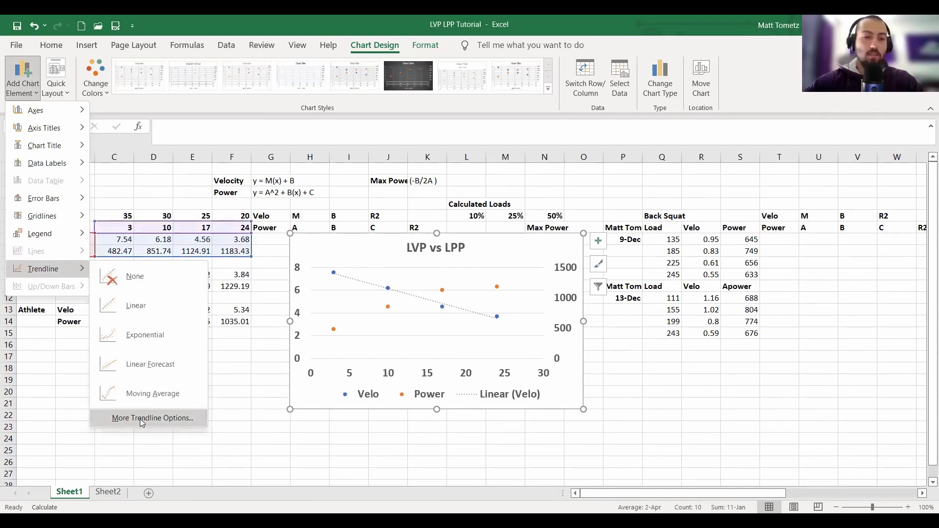
click(140, 419)
click(455, 253)
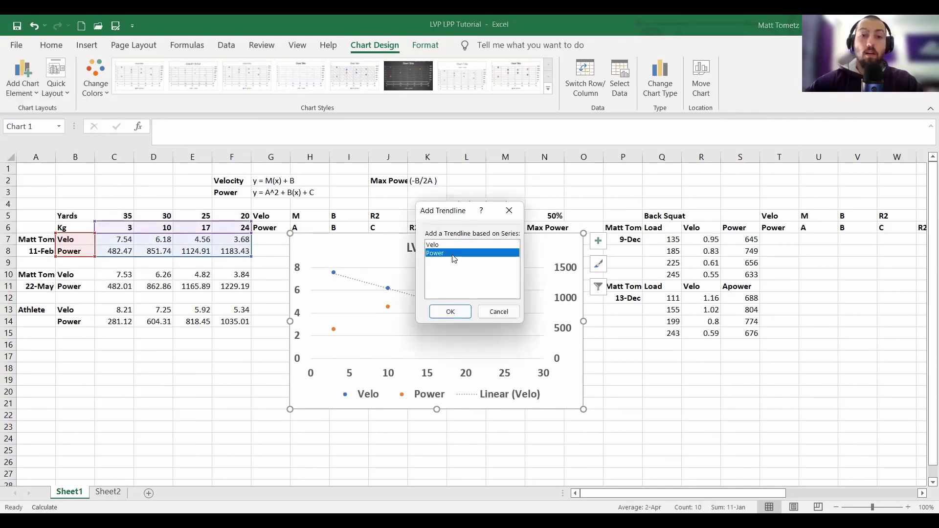
click(447, 309)
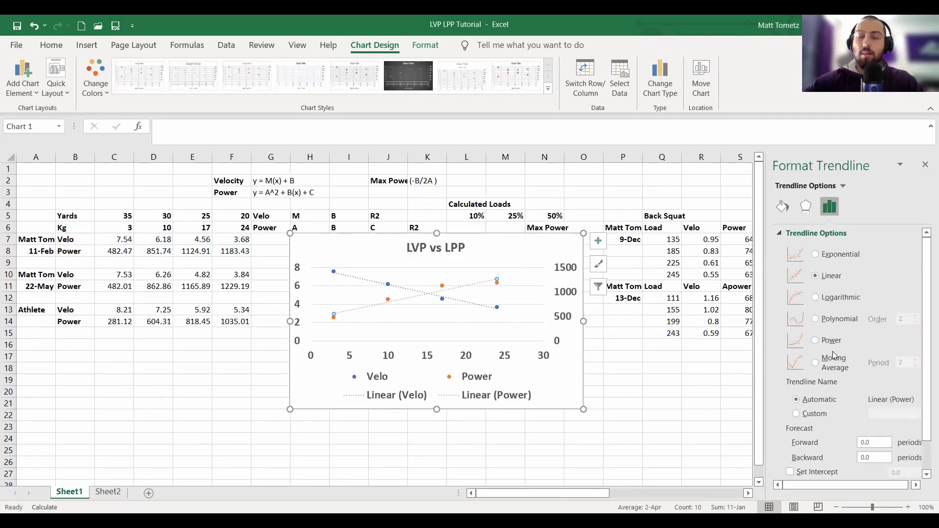
click(815, 319)
scroll(813, 321, down, 1)
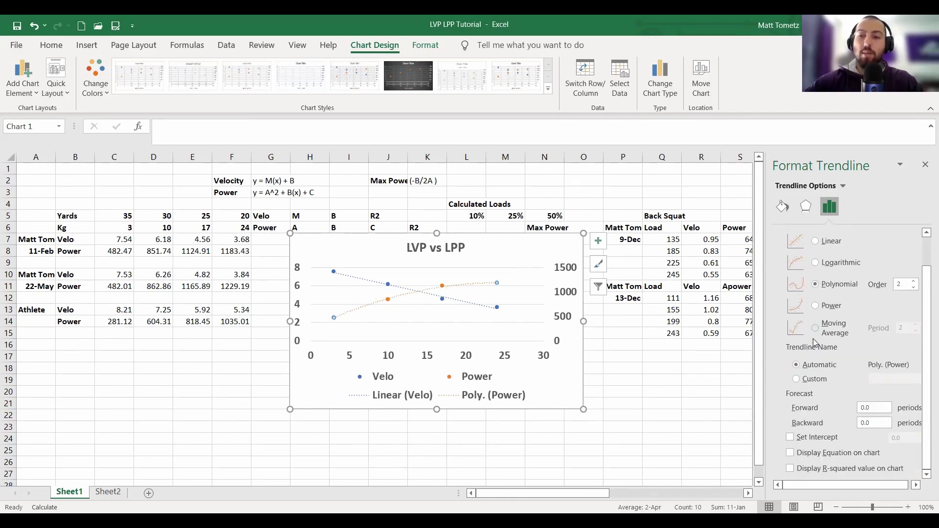
click(790, 453)
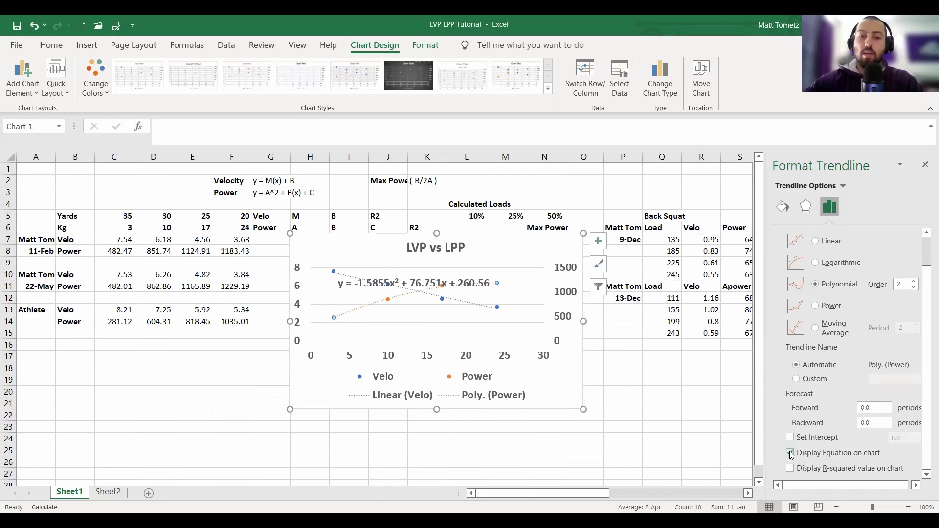
click(790, 469)
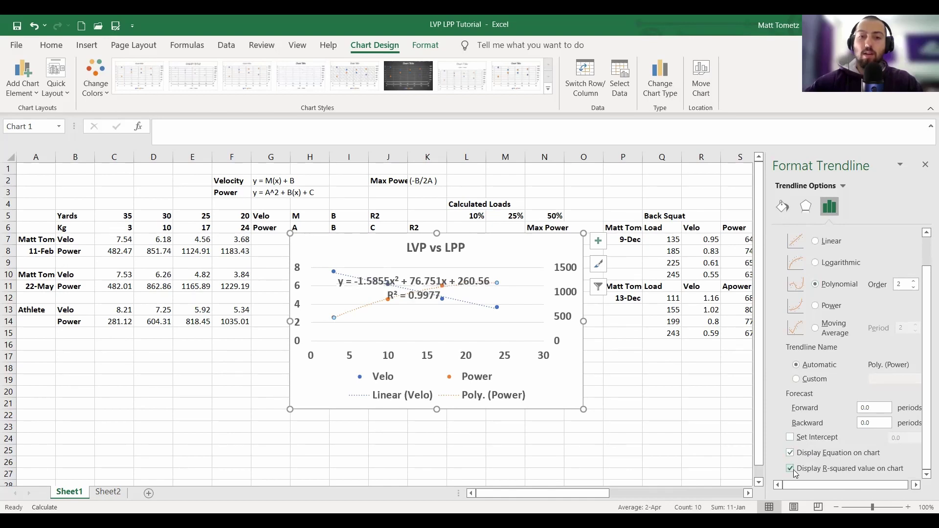
click(435, 295)
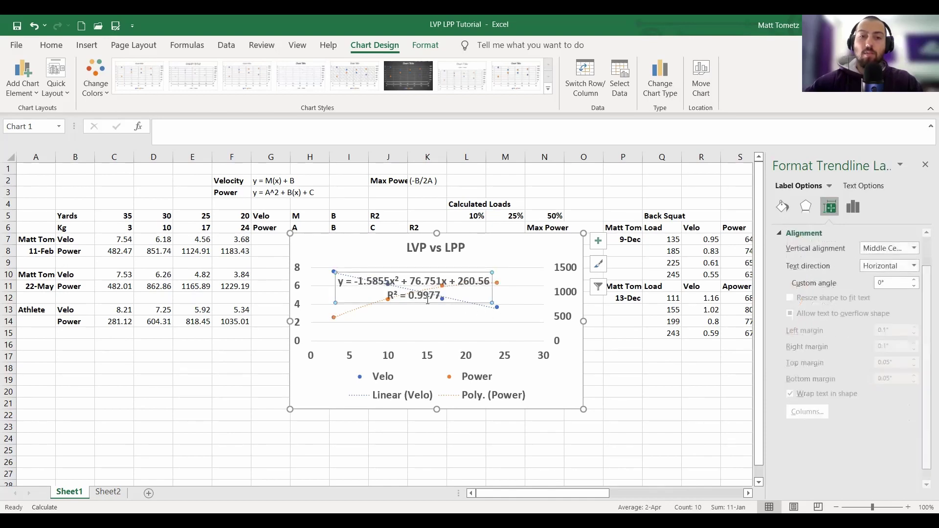
drag(428, 299, 469, 338)
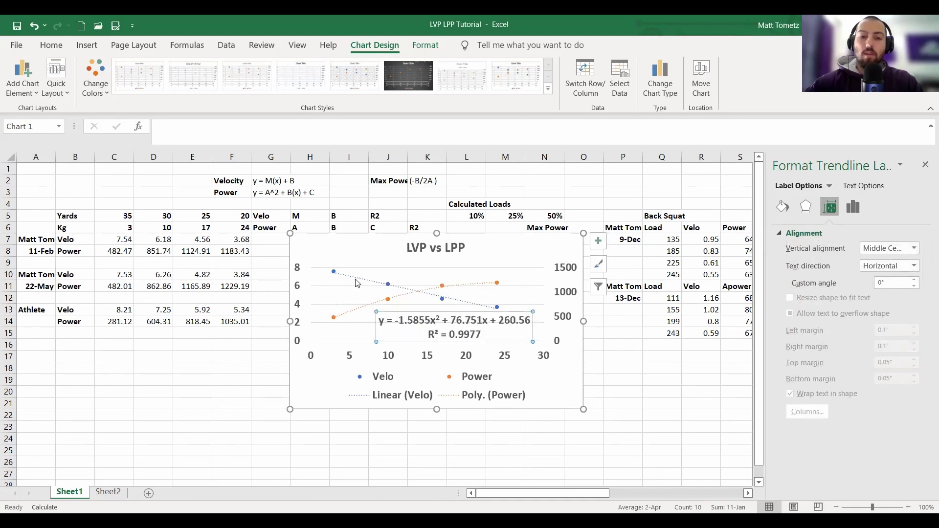
Show the equation and R² value for the Velo linear trendline
click(357, 277)
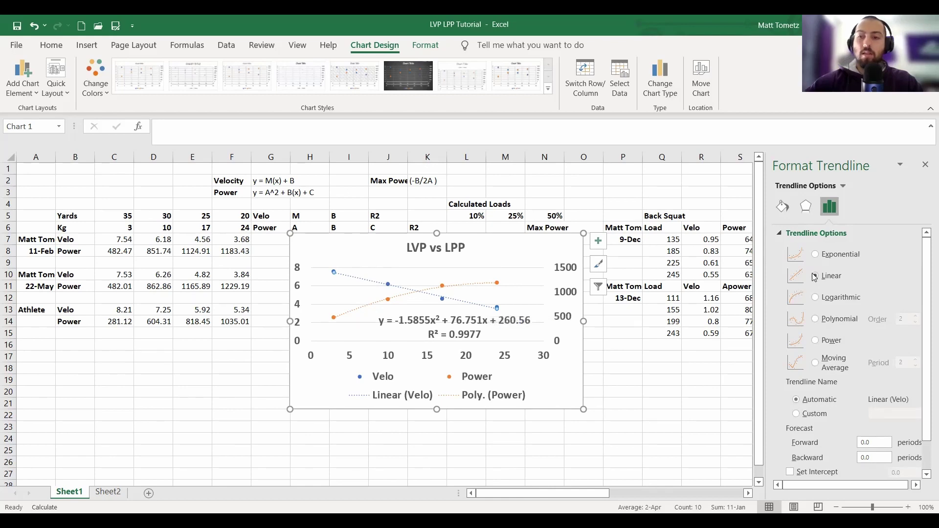
scroll(837, 429, down, 2)
click(807, 453)
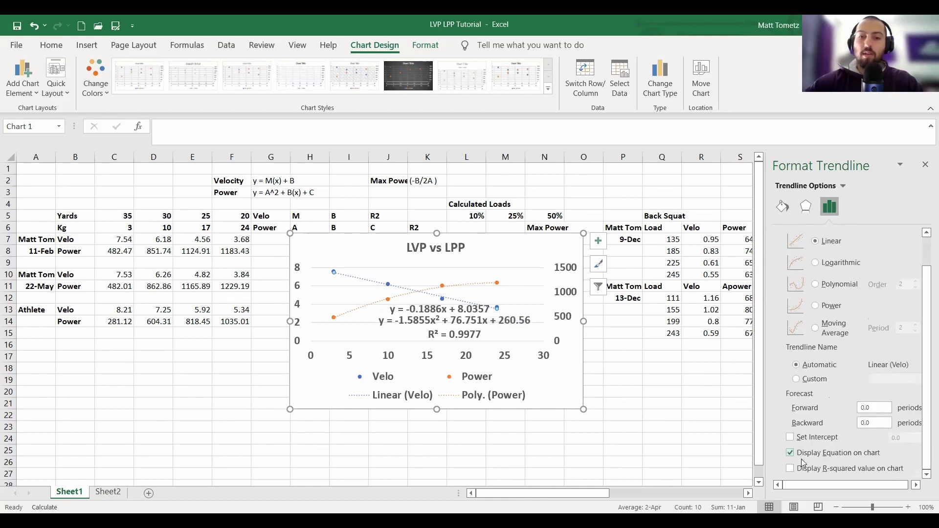
click(791, 469)
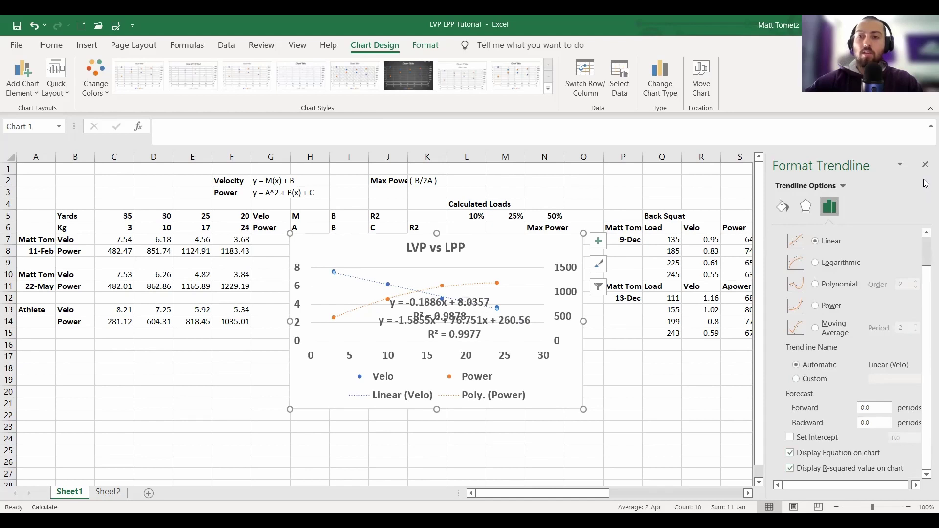
click(925, 166)
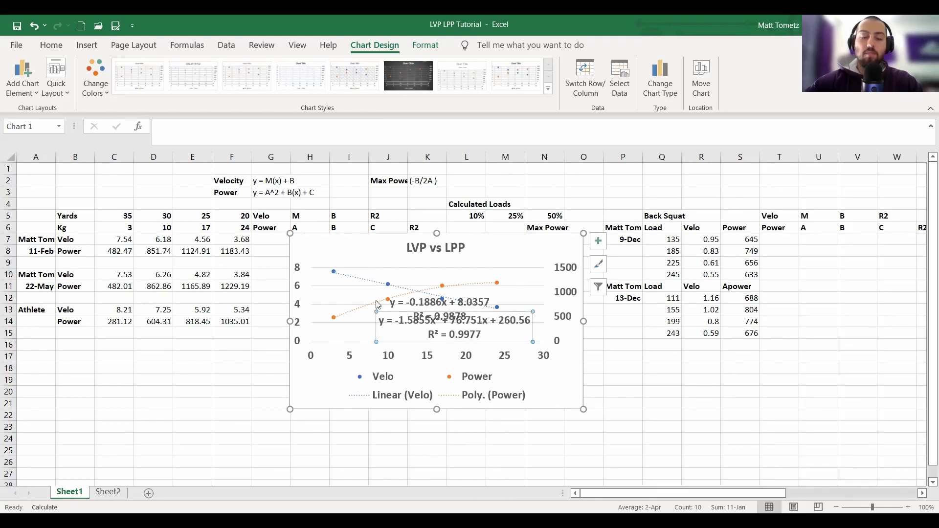
Move the chart below the data tables and enlarge it to about column K, row 34
drag(344, 245, 323, 238)
scroll(359, 319, down, 3)
drag(298, 270, 116, 384)
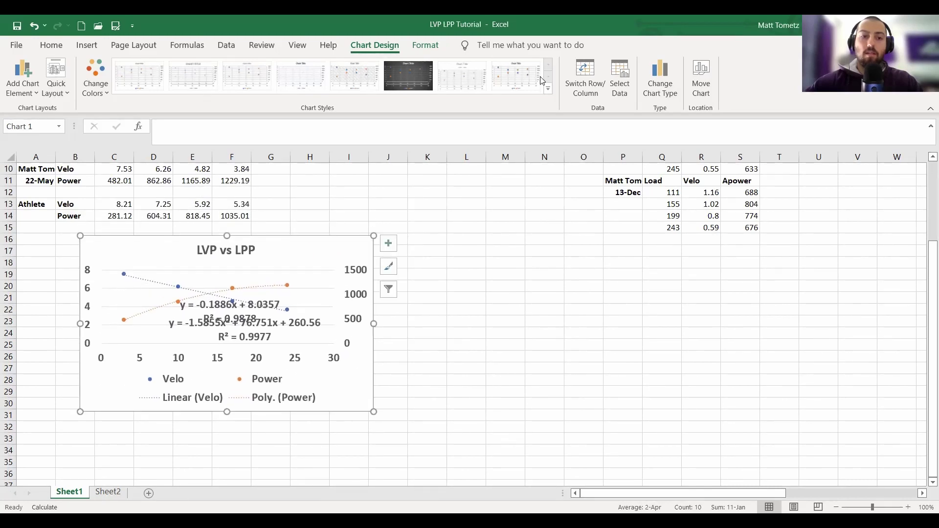
drag(374, 411, 422, 448)
Separate the equations: polynomial below the linear one, Velo equation above its trendline
click(276, 336)
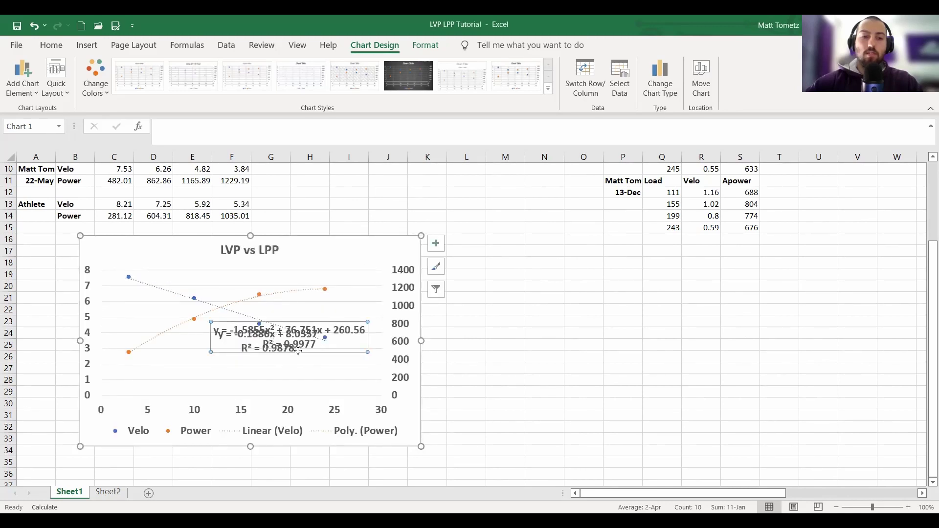
drag(296, 351, 231, 376)
click(263, 341)
drag(287, 328, 337, 302)
double_click(337, 409)
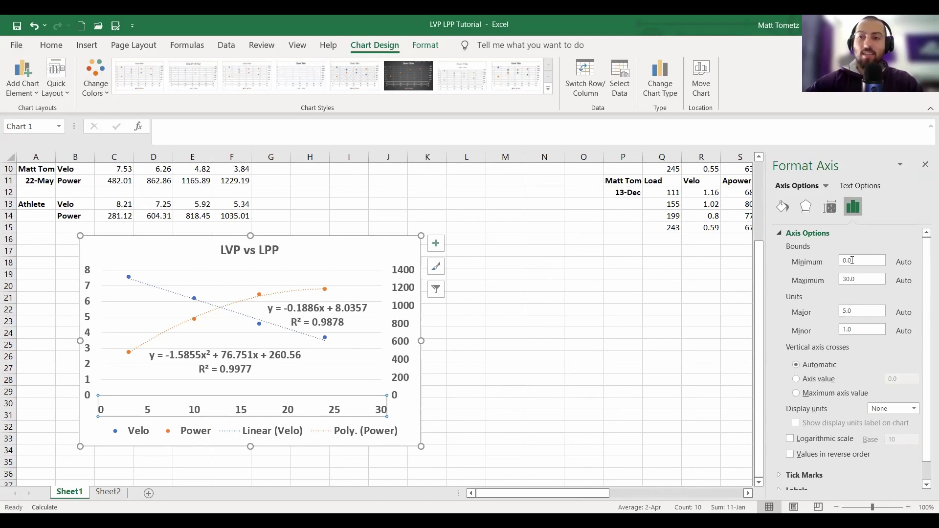
Fix the horizontal load axis maximum bound at 24
click(864, 278)
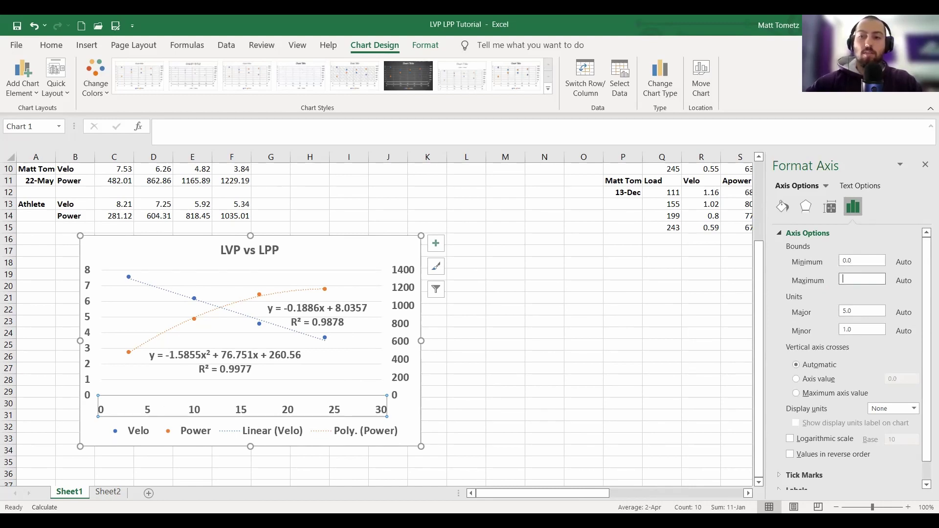
key(Return)
click(322, 346)
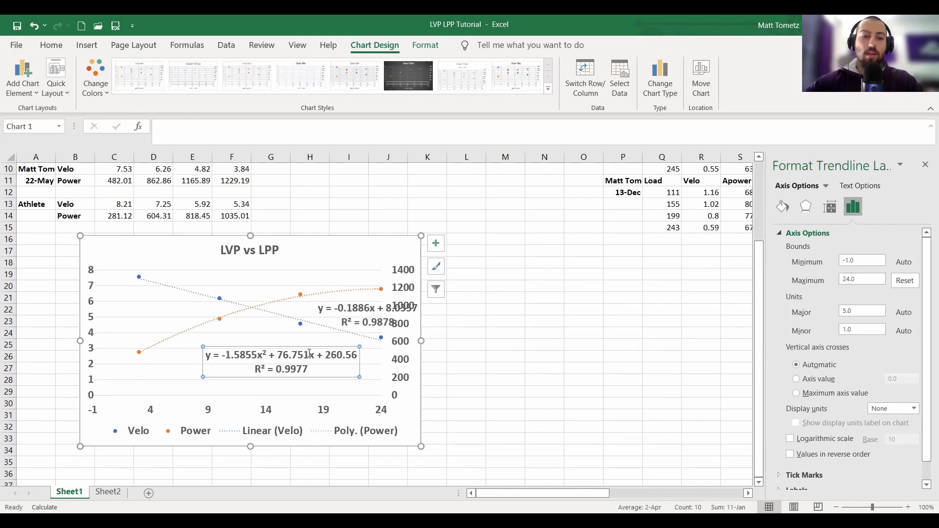
click(318, 343)
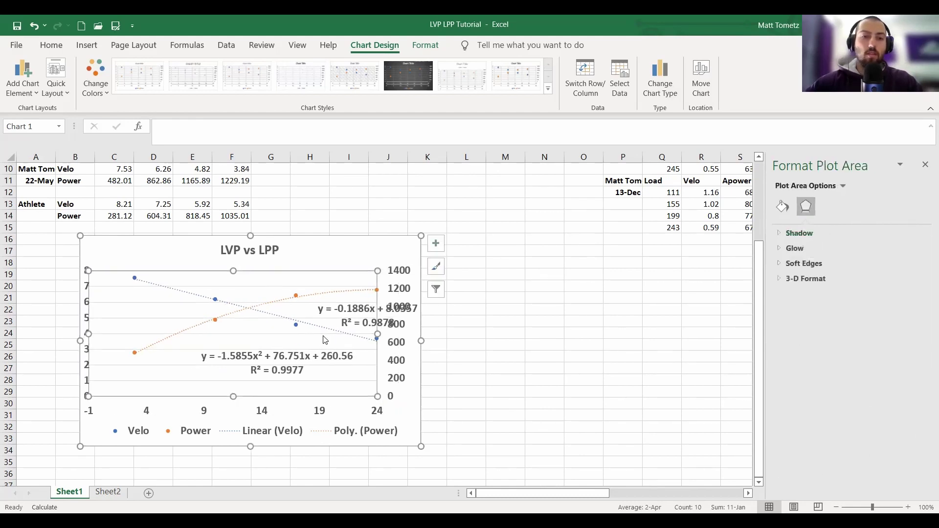
Set the load axis minimum bound to 0 so it starts at zero
click(155, 414)
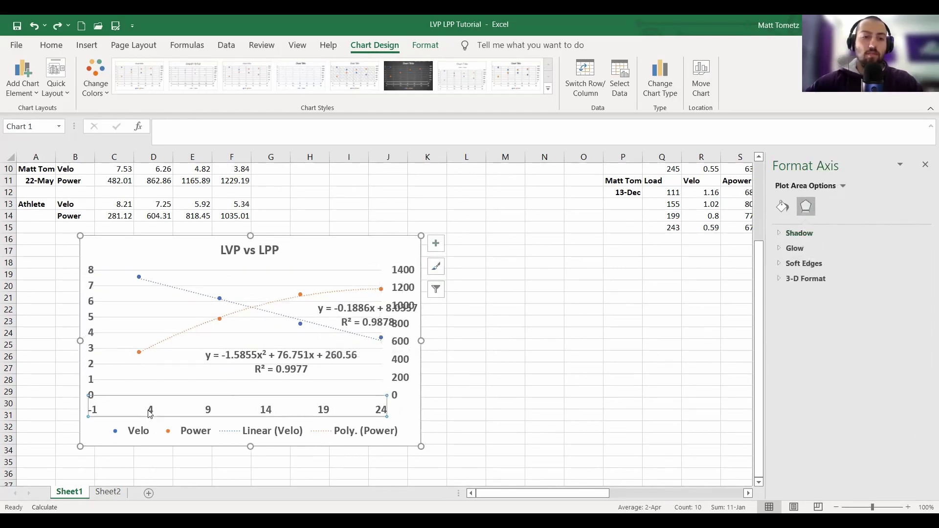
click(853, 206)
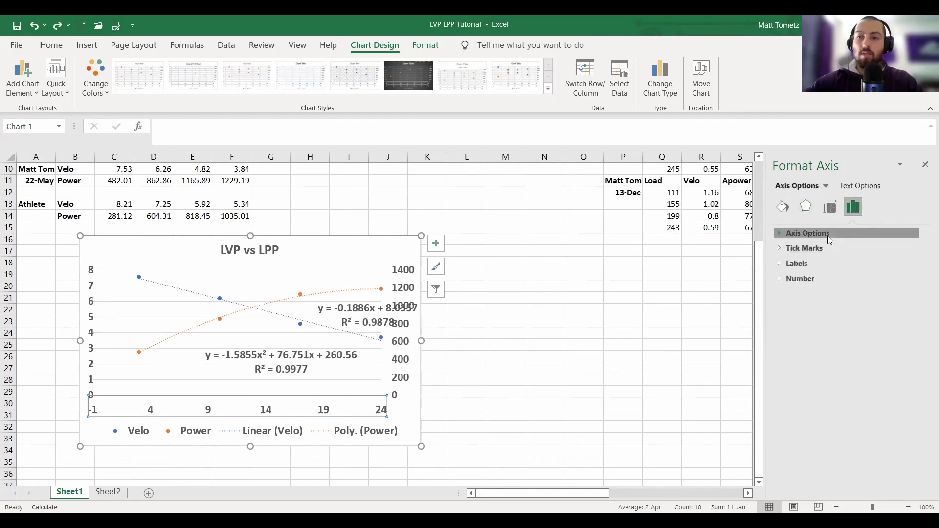
click(808, 234)
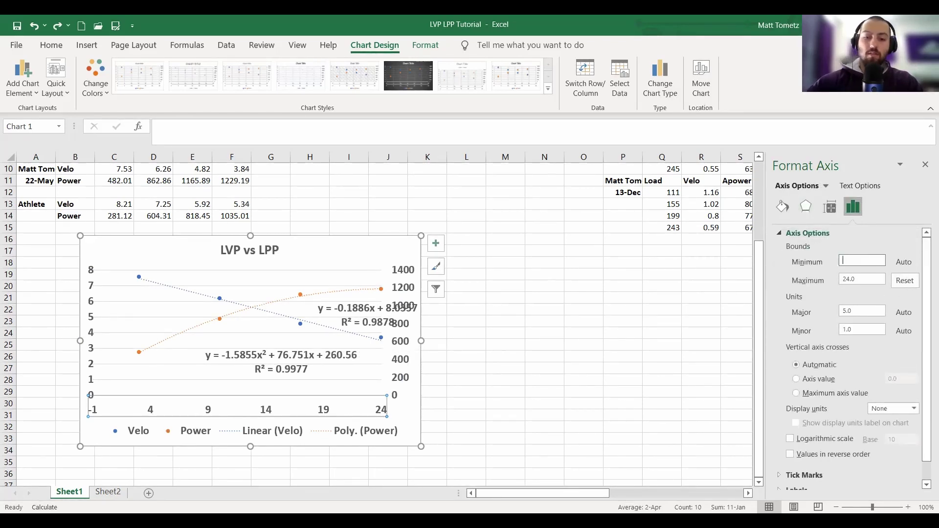
text(0)
key(Return)
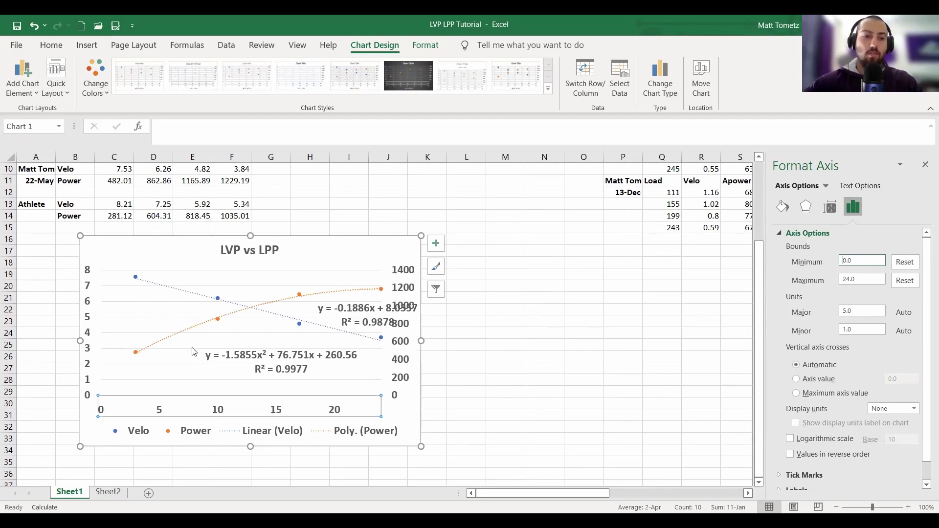
click(262, 345)
click(215, 362)
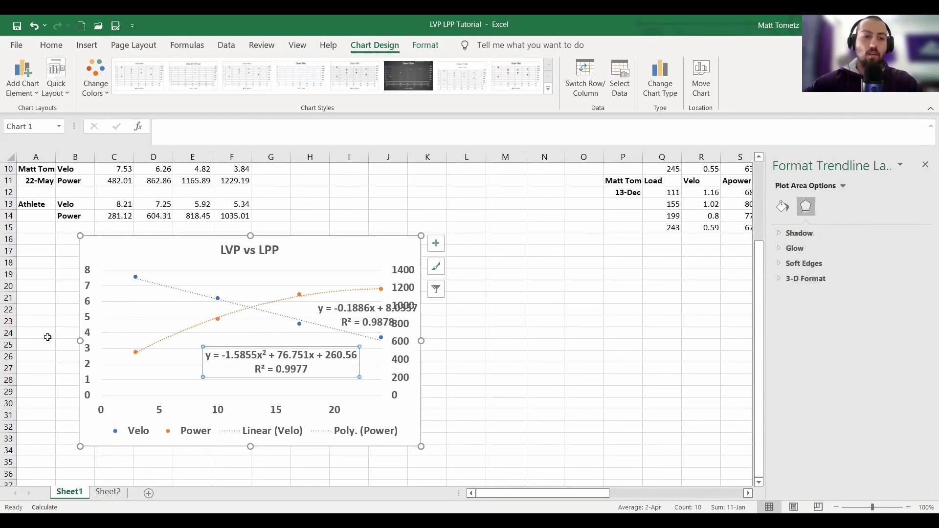
click(92, 309)
click(85, 316)
scroll(93, 313, up, 3)
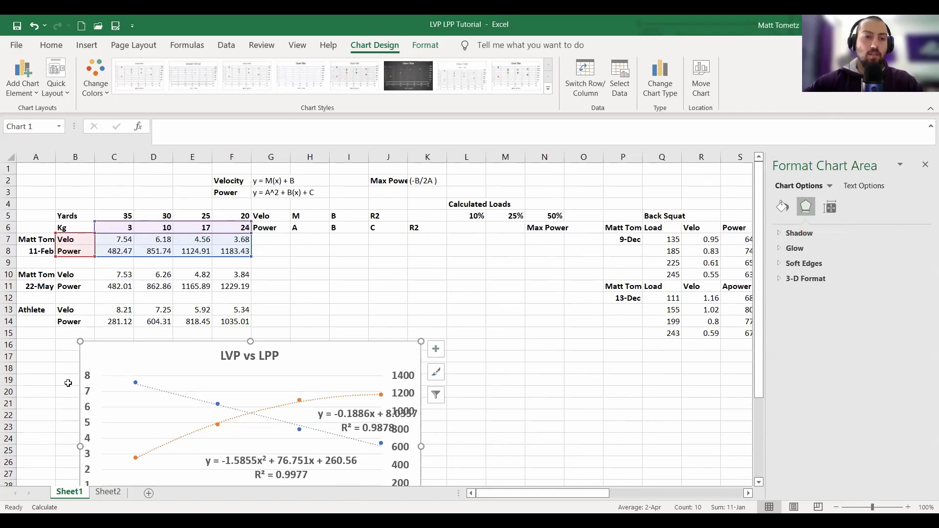
Set the left velocity axis minimum to 3
scroll(91, 396, down, 1)
click(87, 393)
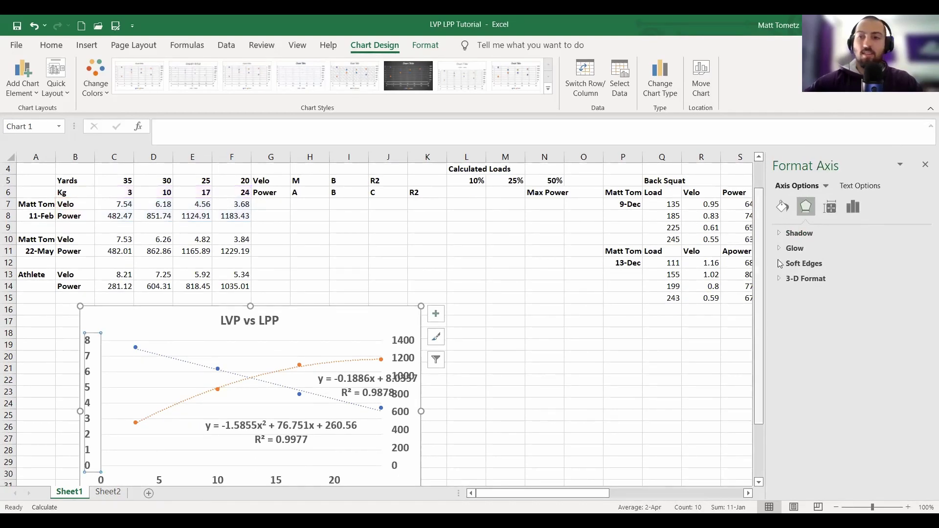
click(857, 208)
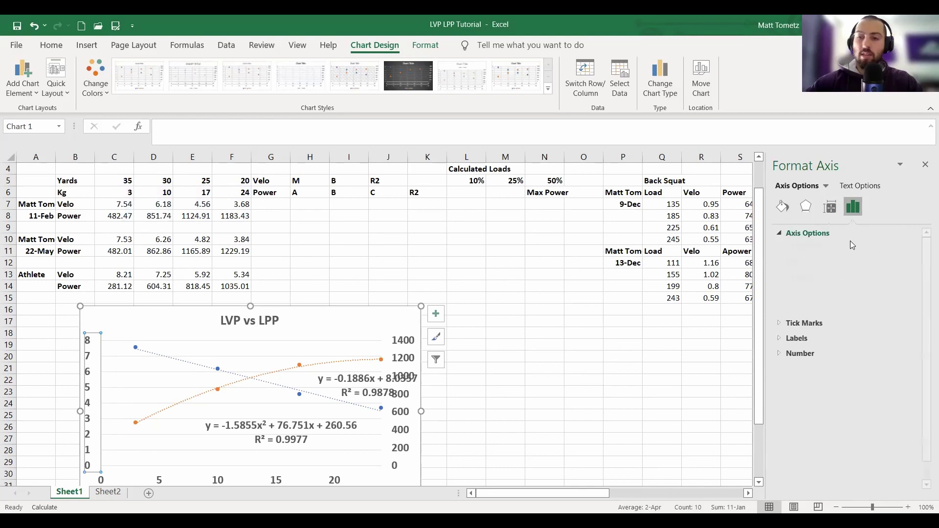
key(Return)
Drag the velocity equation up-left and the power equation down-left to separate them
click(361, 419)
click(373, 414)
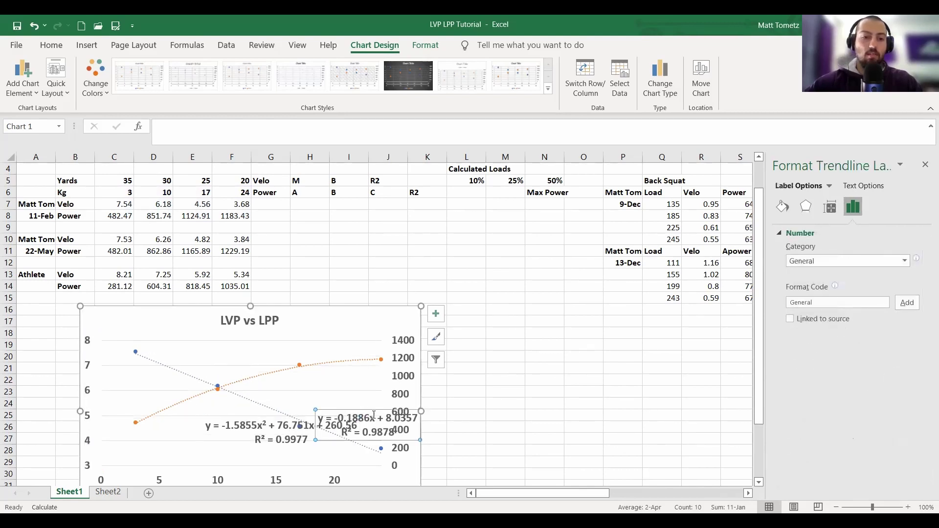
drag(376, 409, 334, 374)
click(263, 439)
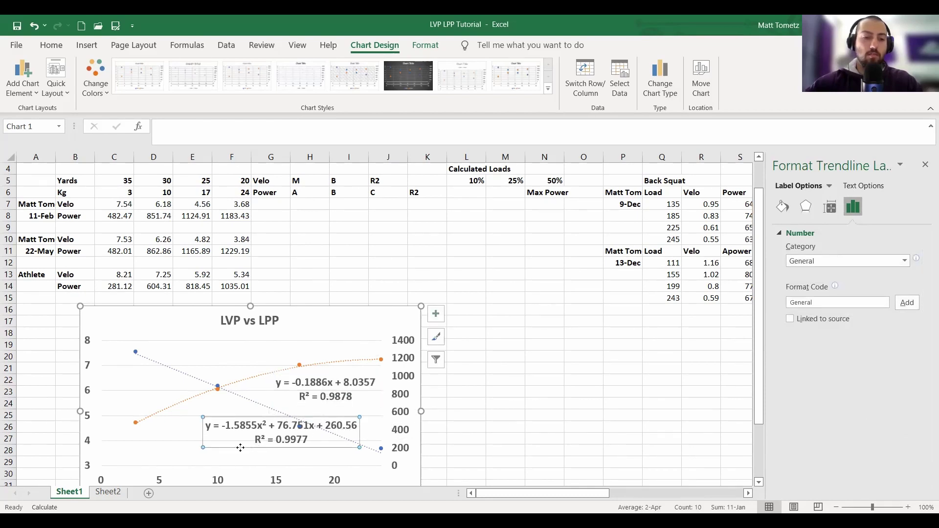
drag(240, 448, 203, 458)
Set the right power axis minimum to 400 so it runs 400–1400
click(398, 401)
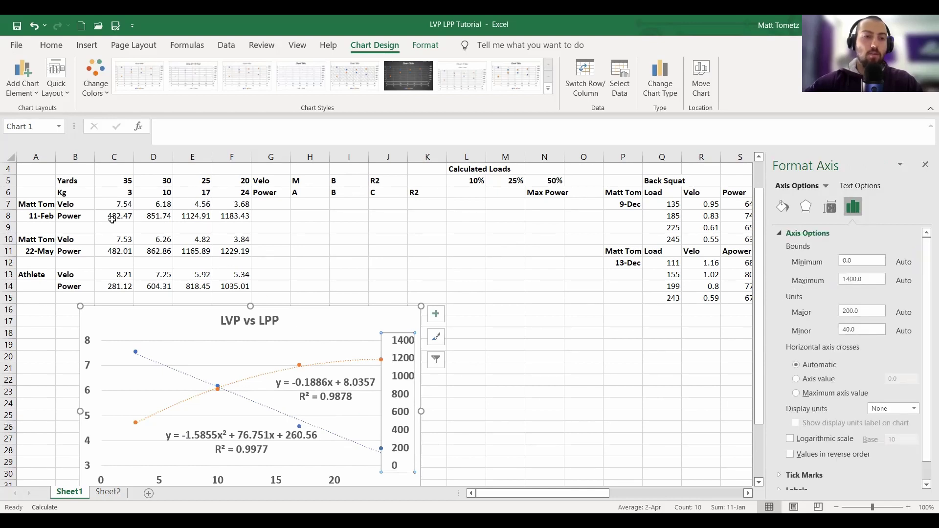
click(858, 262)
key(BackSpace)
key(BackSpace)
key(BackSpace)
text(400)
key(Return)
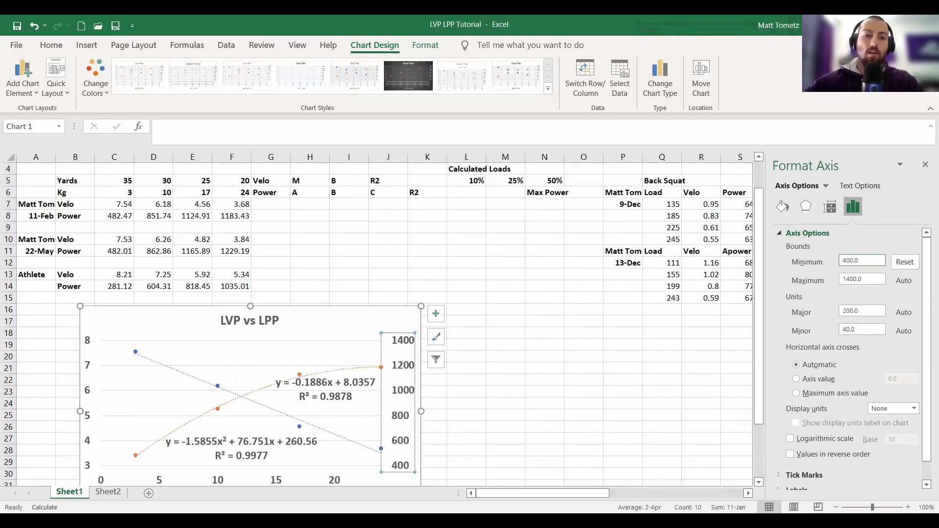
drag(341, 316, 356, 307)
scroll(343, 333, down, 1)
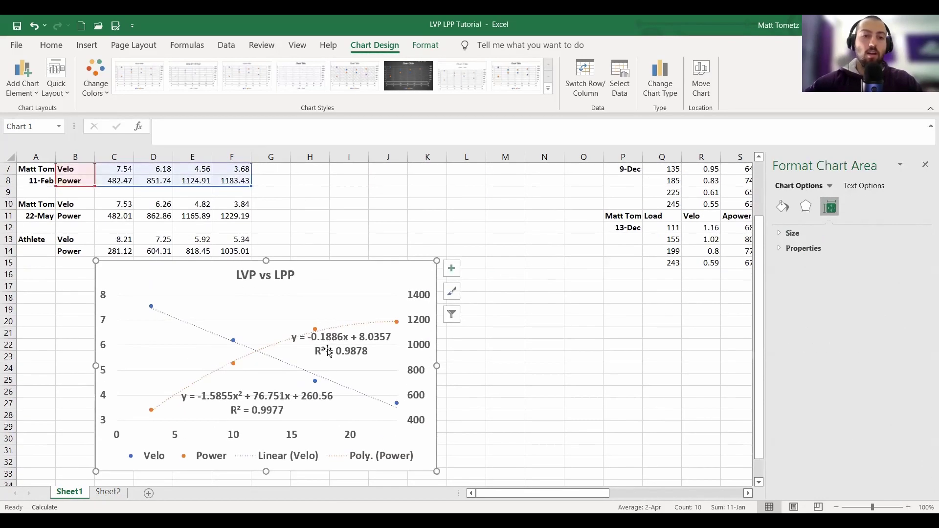
Nudge the velocity equation slightly down and the power equation slightly right
click(334, 346)
drag(334, 346, 335, 353)
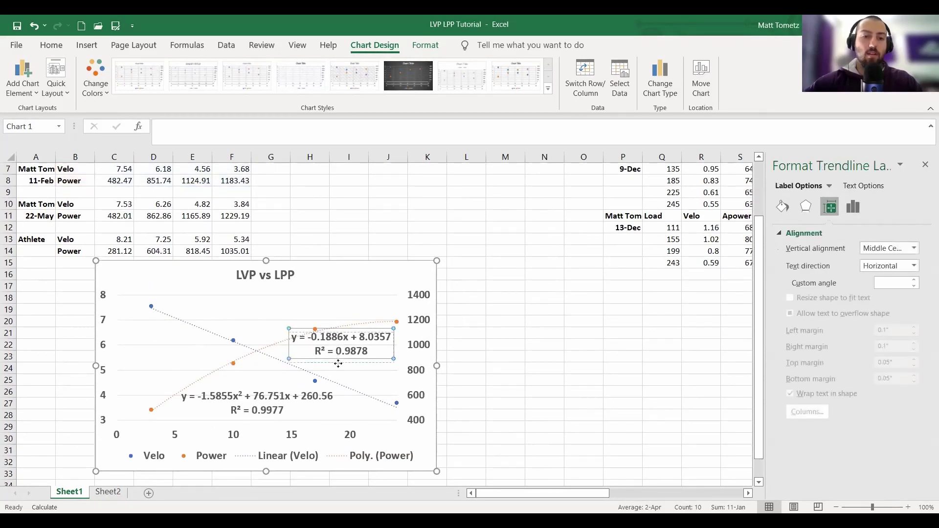
click(275, 416)
drag(291, 418, 299, 419)
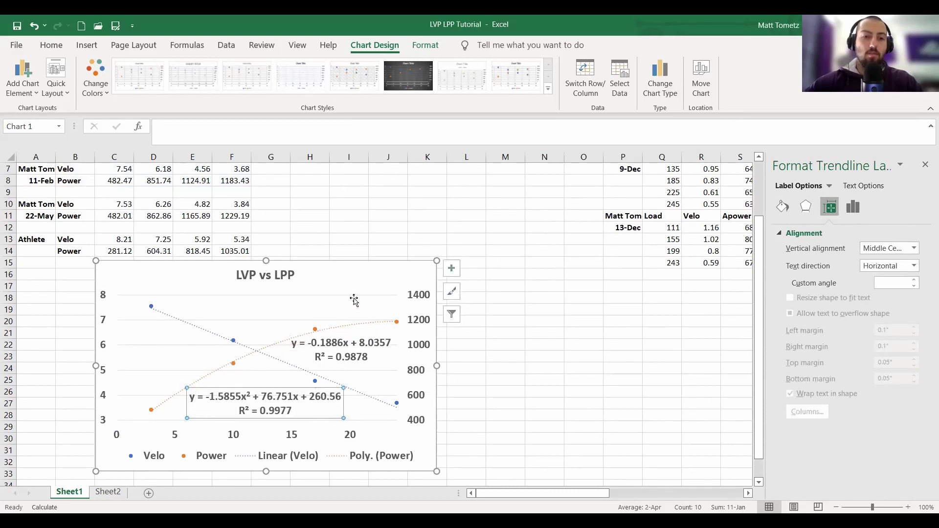
Add primary vertical and horizontal axis titles to the chart
click(26, 88)
mouse_move(52, 130)
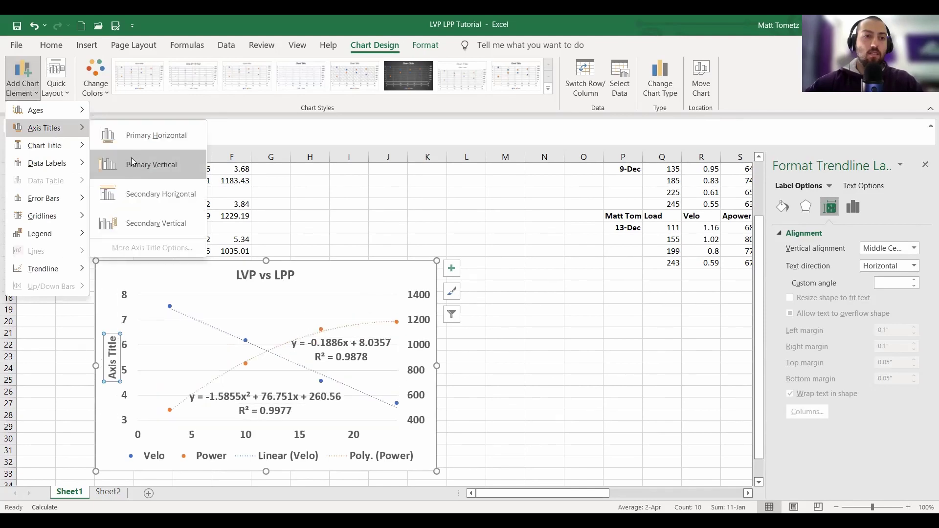
click(125, 157)
click(32, 93)
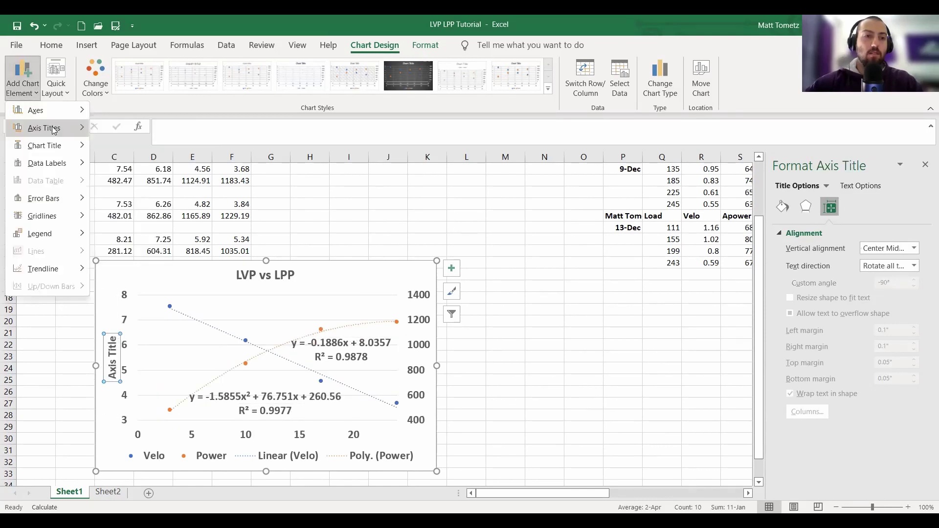
mouse_move(44, 127)
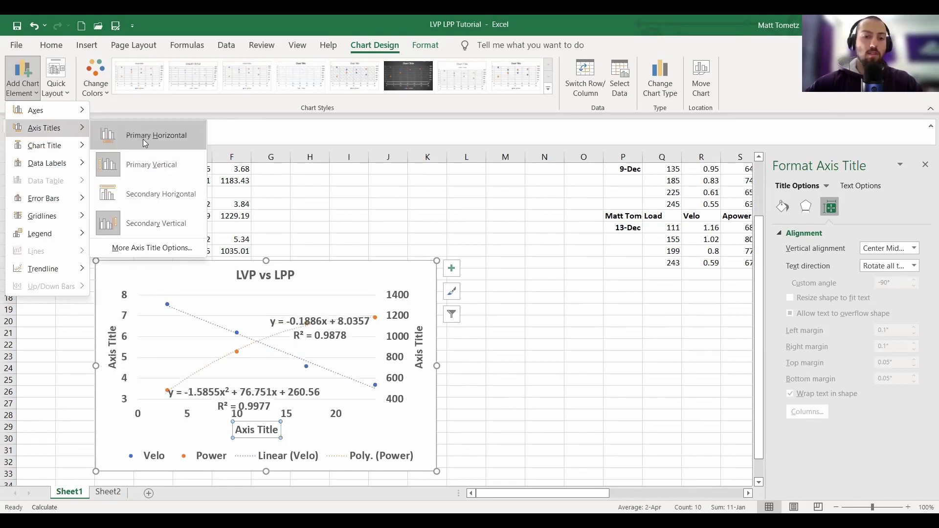
click(143, 139)
Label the axes Load (kg), Power (W) and Velo (m/s)
click(263, 430)
triple_click(275, 429)
text(Load (kg))
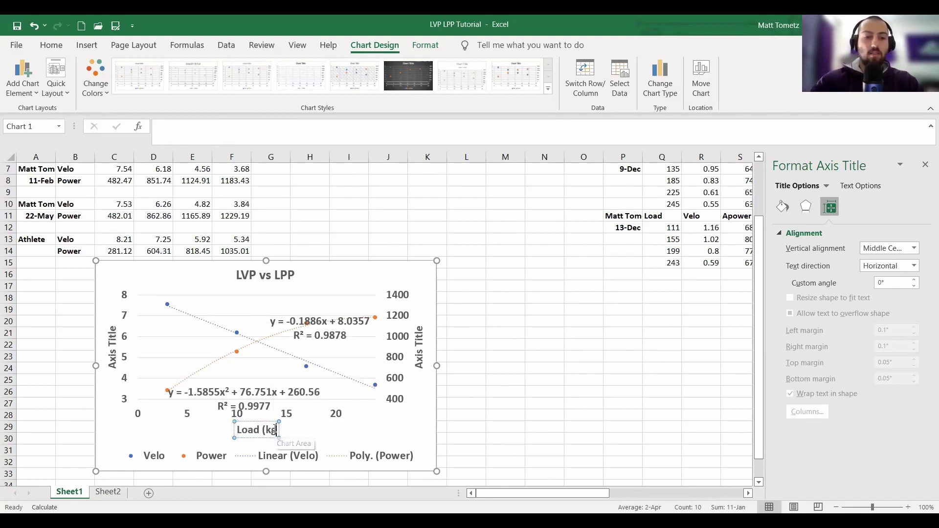
triple_click(419, 360)
text(Power)
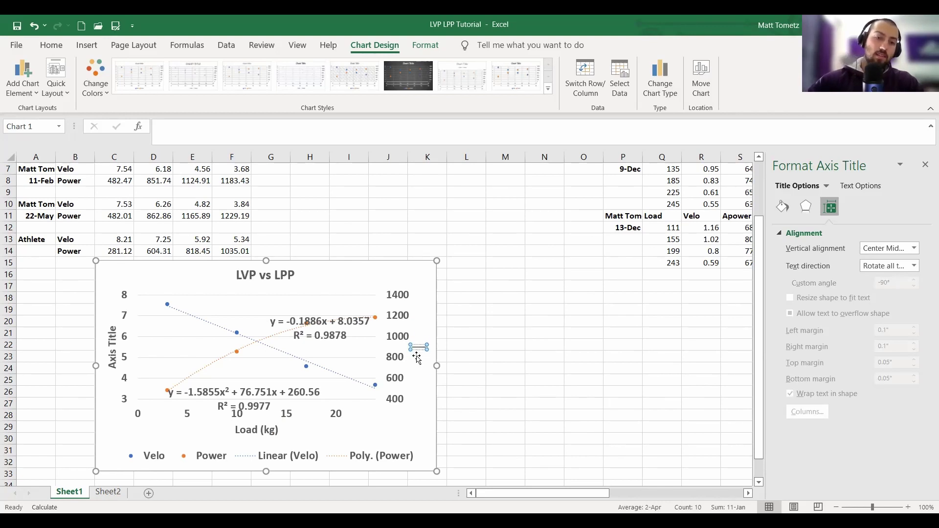
text( (W))
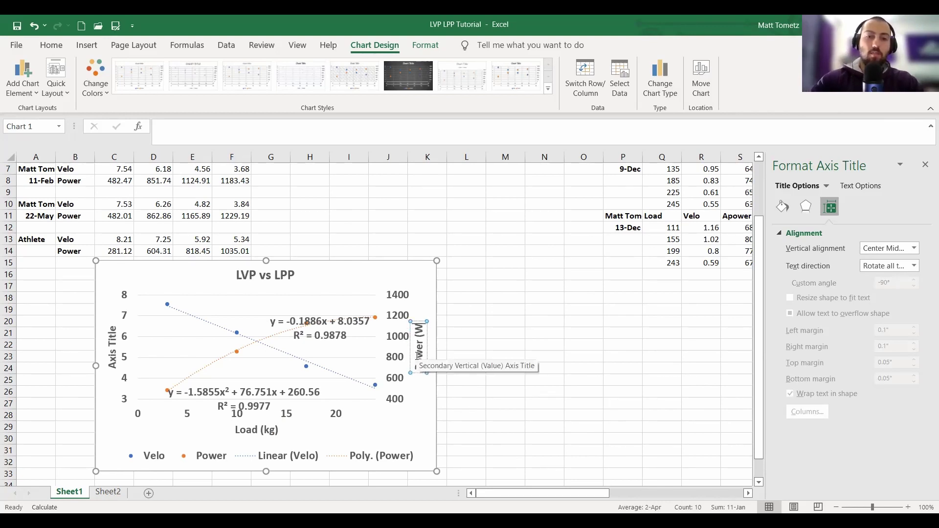
triple_click(105, 355)
key(BackSpace)
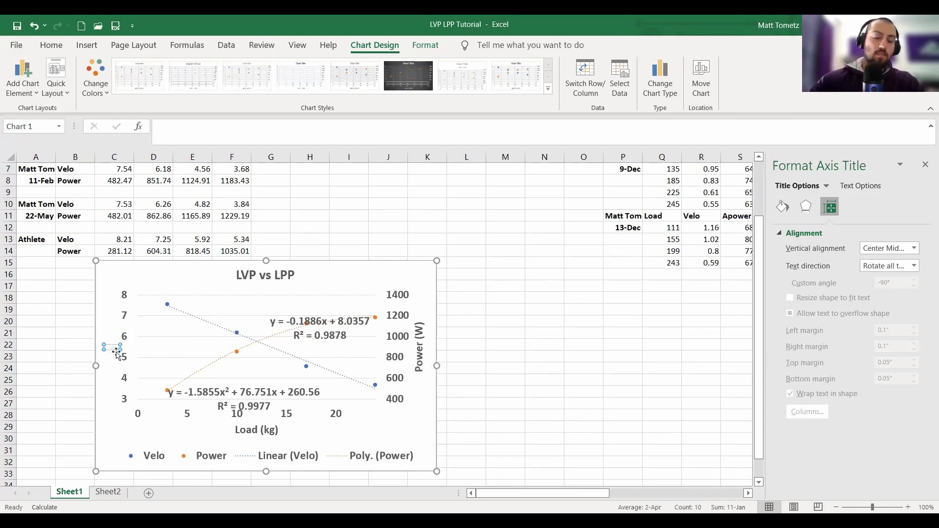
text(Velo (m/s))
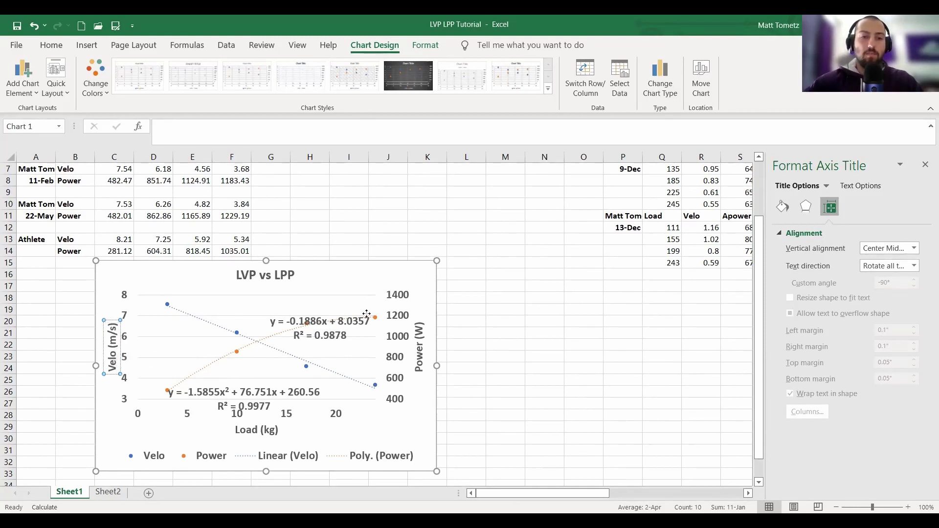
Move the velocity equation to the plot top and the power equation just above the load axis
click(320, 335)
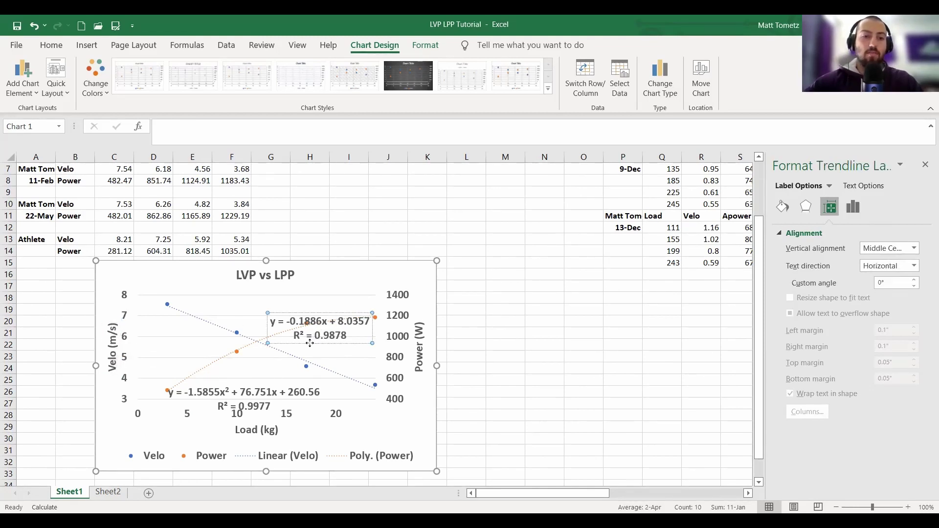
drag(310, 342, 271, 326)
click(245, 401)
drag(245, 402, 260, 393)
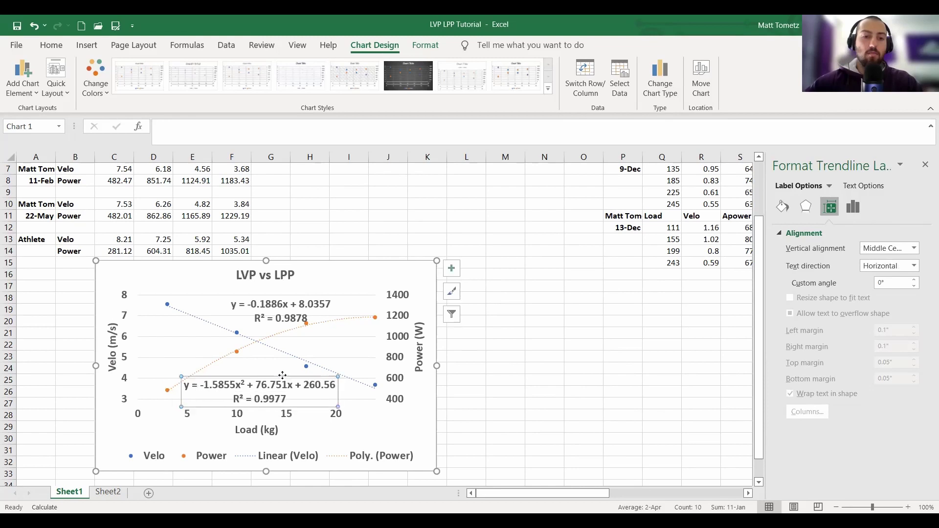
click(469, 354)
Raise the chart to around row 12 and select cell H7 in the coefficient table
scroll(343, 328, up, 2)
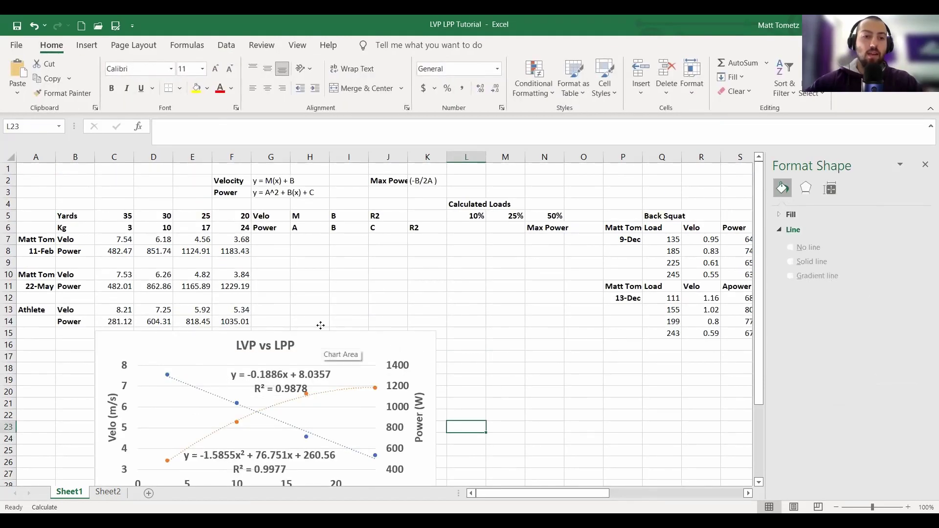
drag(320, 326, 320, 295)
drag(274, 217, 380, 216)
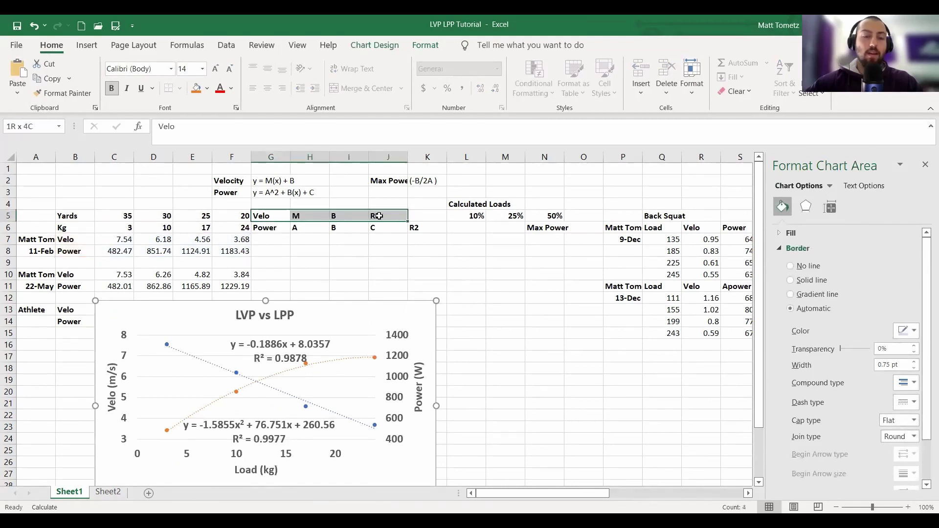
click(261, 181)
drag(268, 226, 427, 227)
click(308, 238)
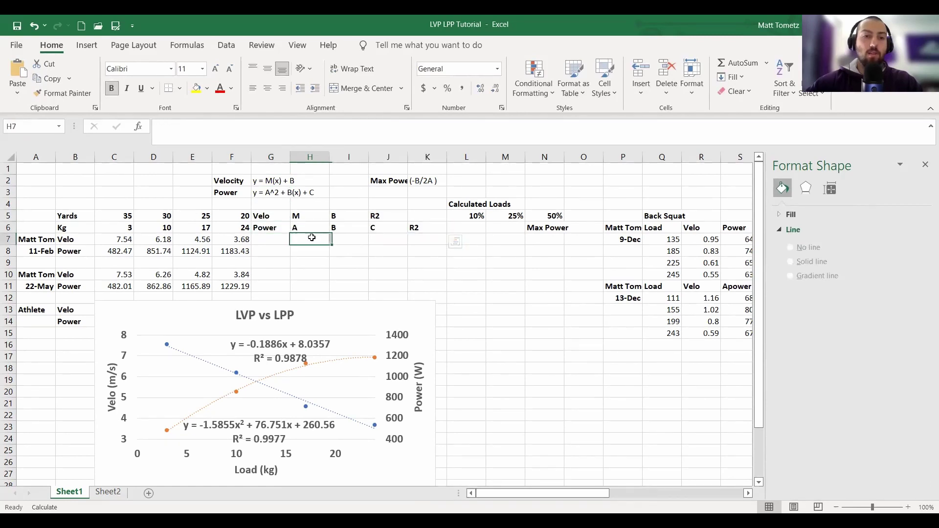
Enter velocity coefficients -0.1886, 8.0357 and R² 0.9878 in H7:J7
click(263, 344)
click(262, 344)
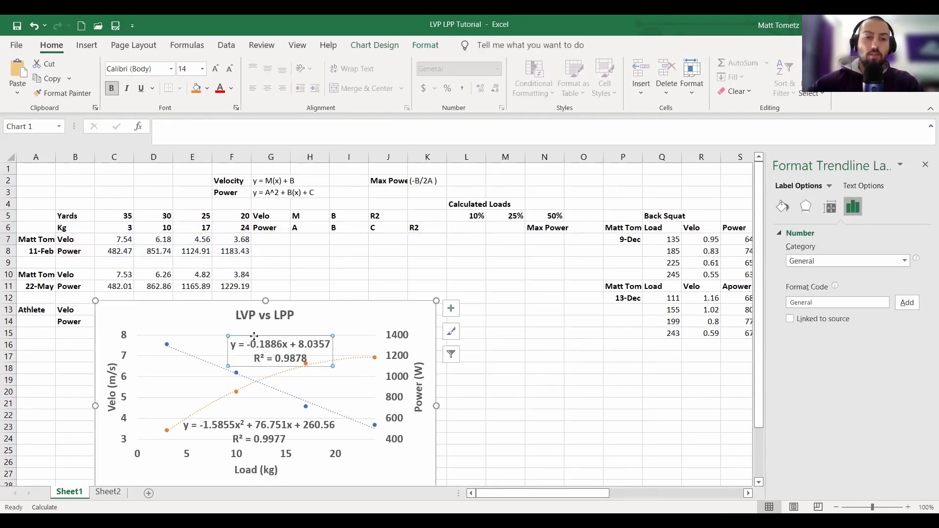
click(315, 236)
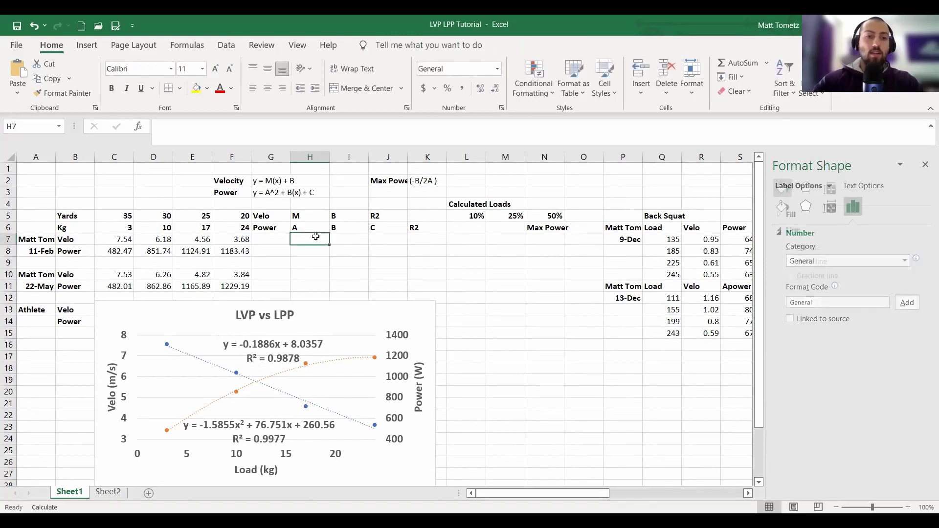
text(-0)
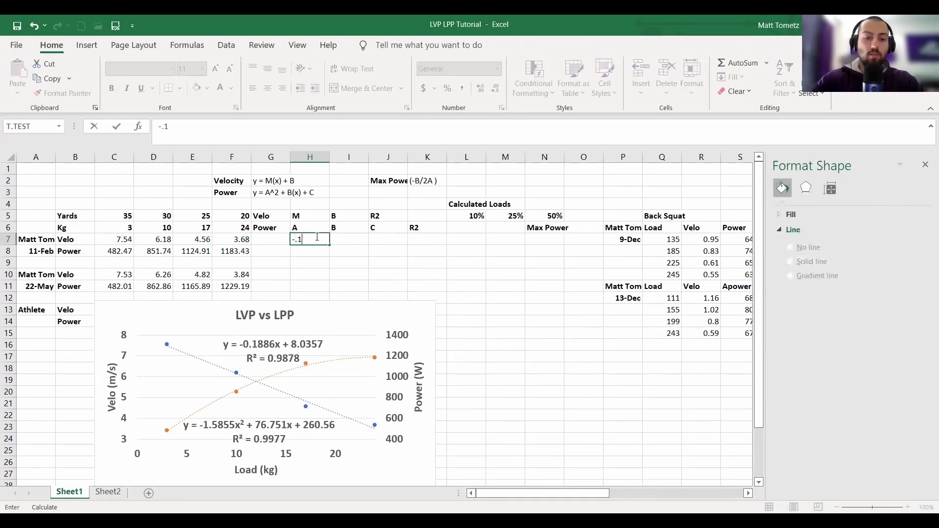
text(.1886)
key(Tab)
text(8)
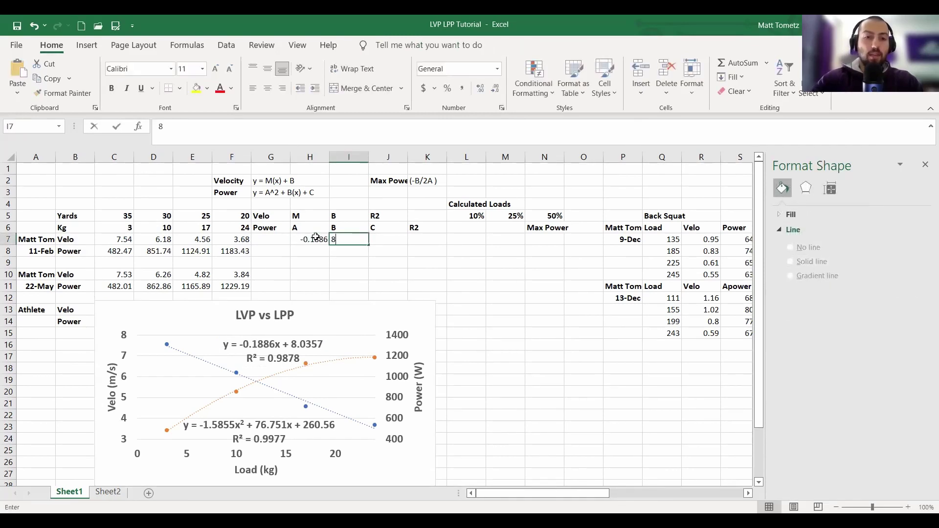
text(.0357)
key(Tab)
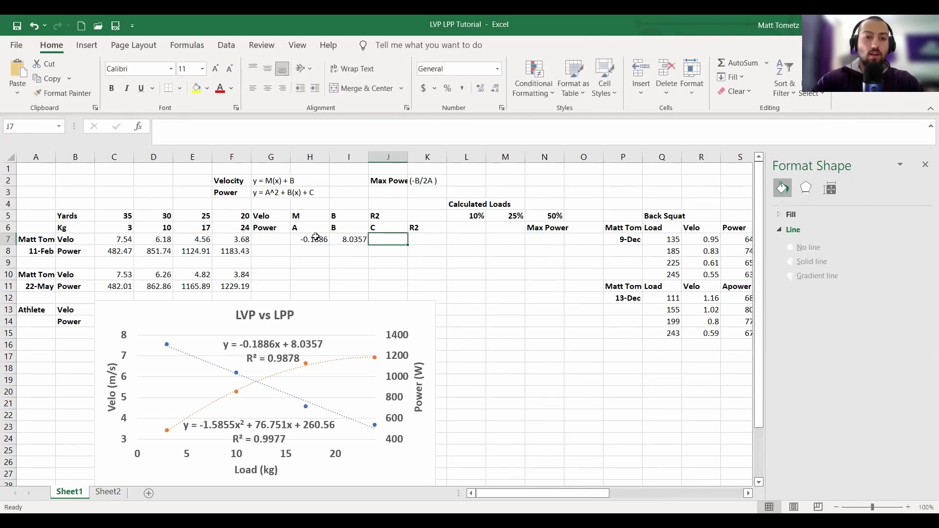
text(.9878)
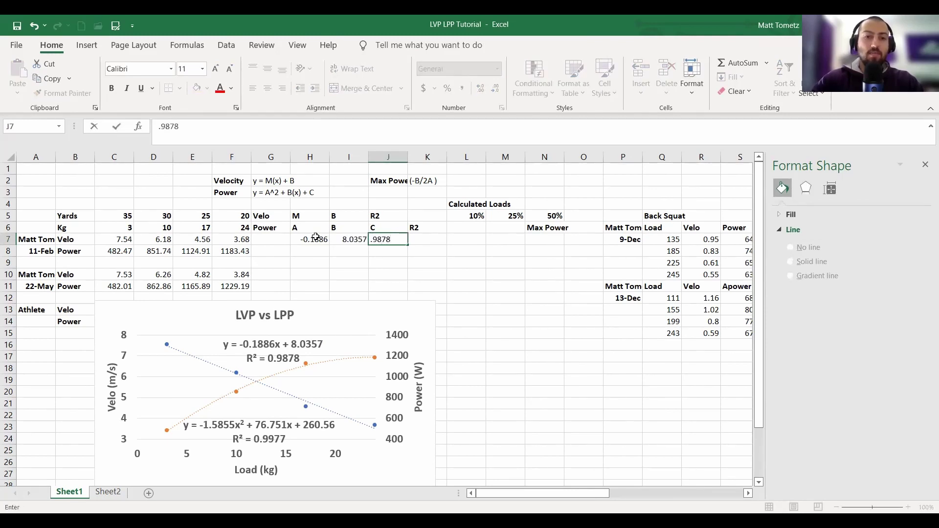
key(Return)
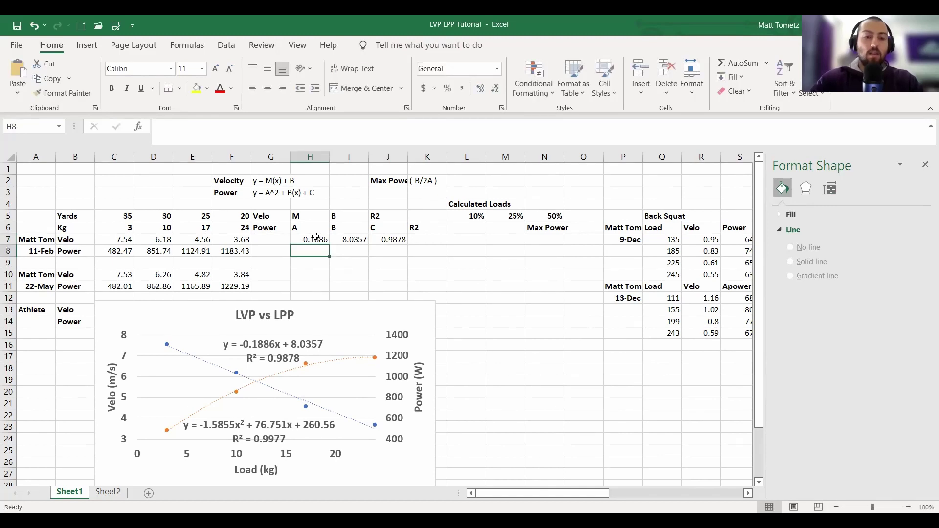
Close the Format pane and enter power coefficients -1.5855, 76.751, 260.56 and R² 0.9977 in row 8
click(267, 436)
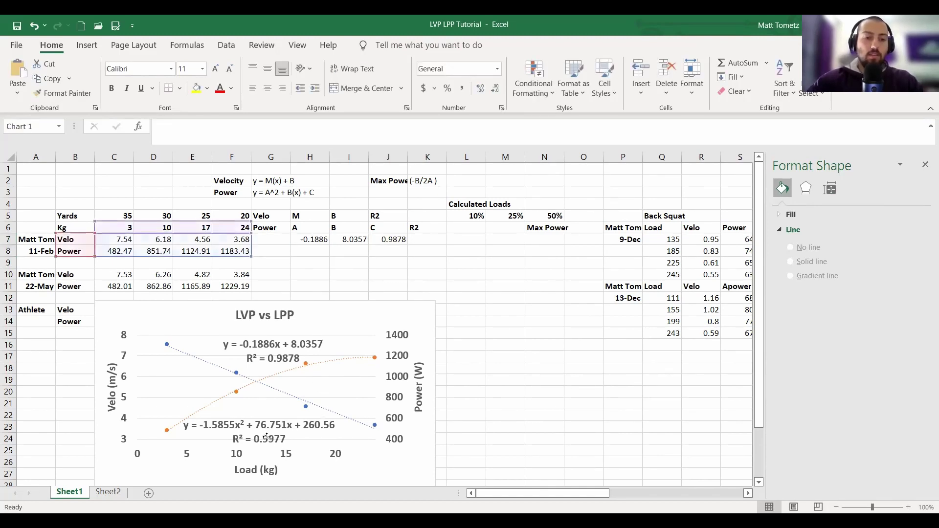
click(925, 165)
click(314, 241)
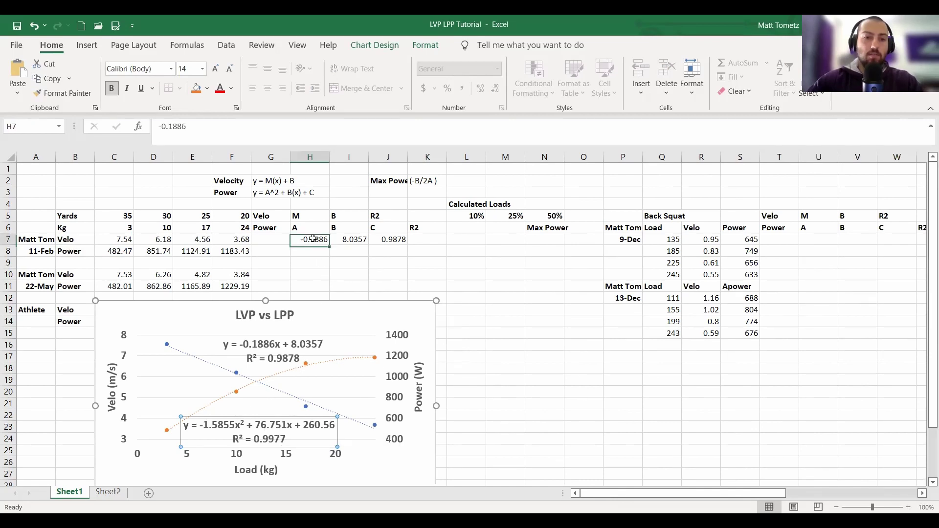
click(311, 248)
text(-)
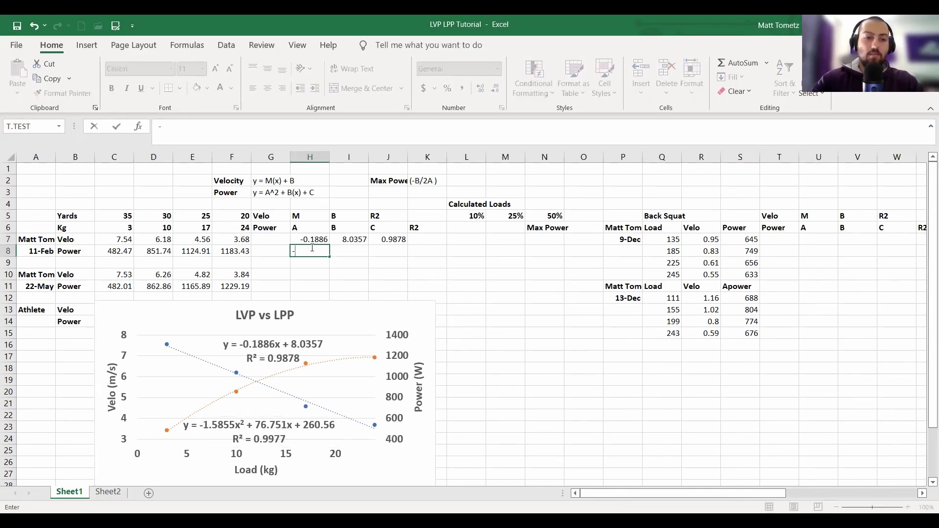
text(1.5855)
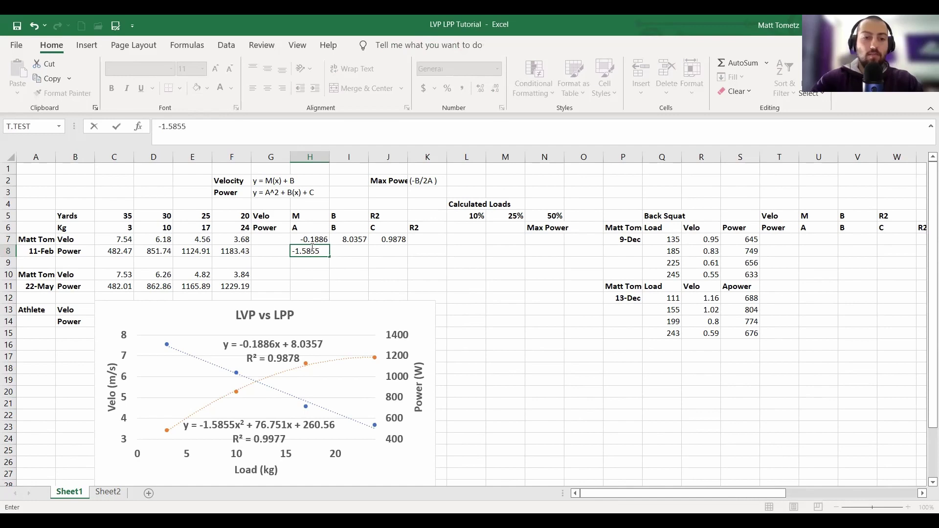
key(Tab)
text(76)
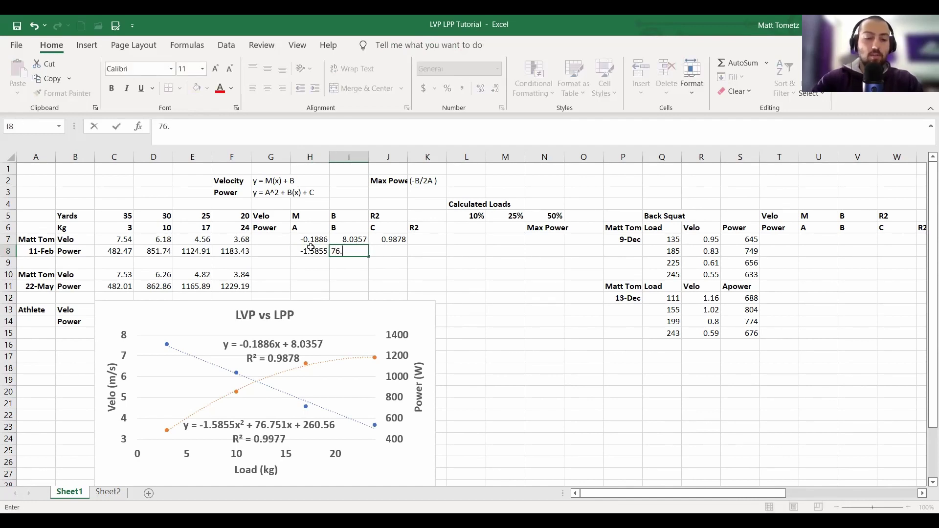
key(Tab)
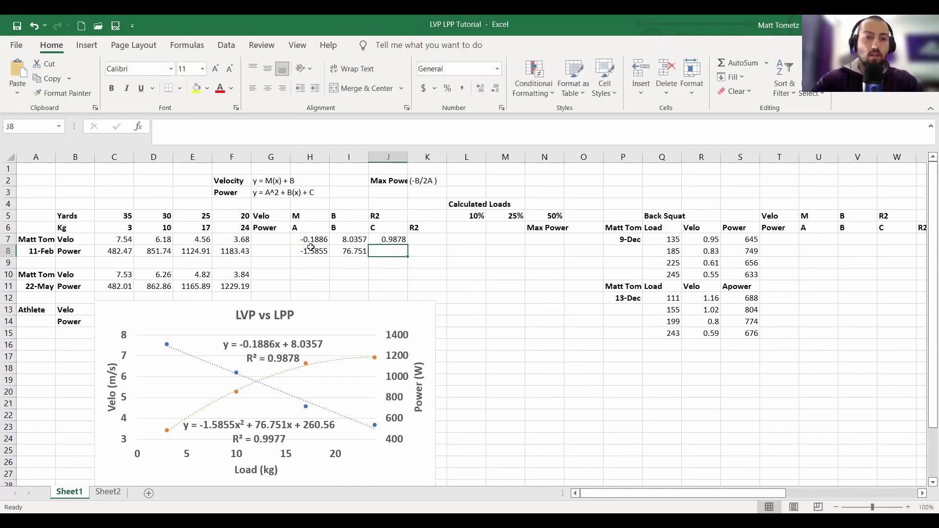
text(260.5)
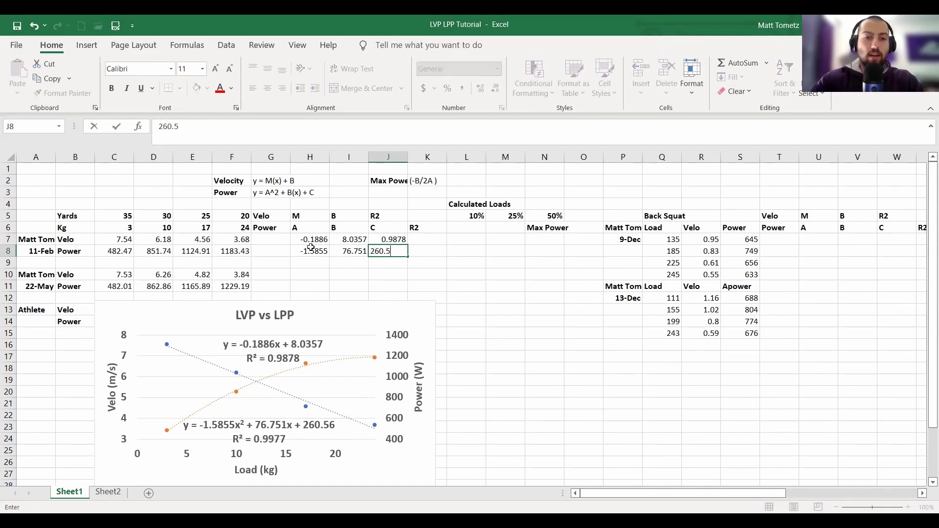
text(6)
key(Tab)
text(.9977)
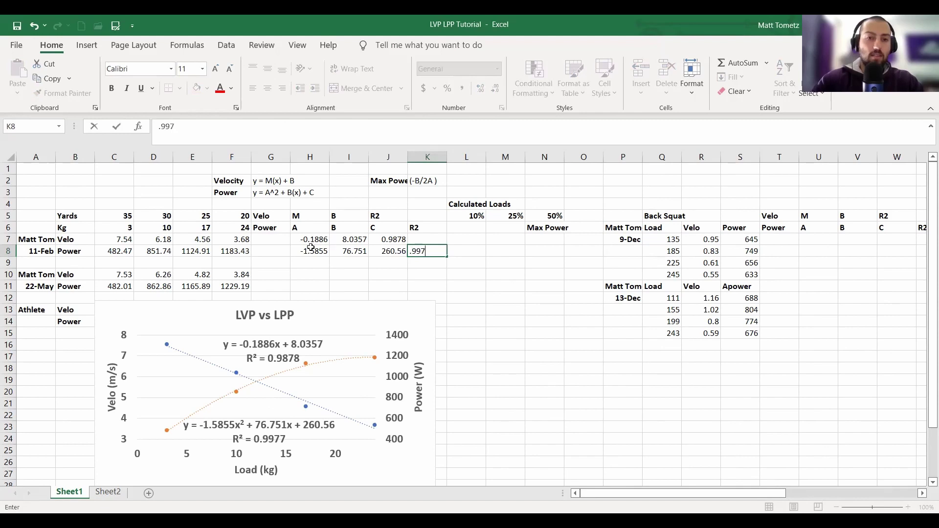
Commit the power R² 0.9977 in K8 and select L7 under Calculated Loads
click(311, 262)
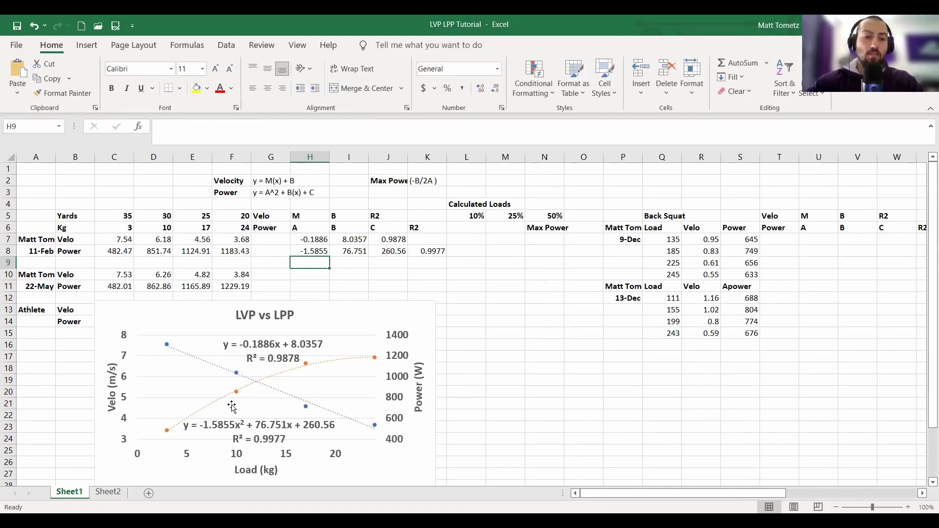
click(468, 252)
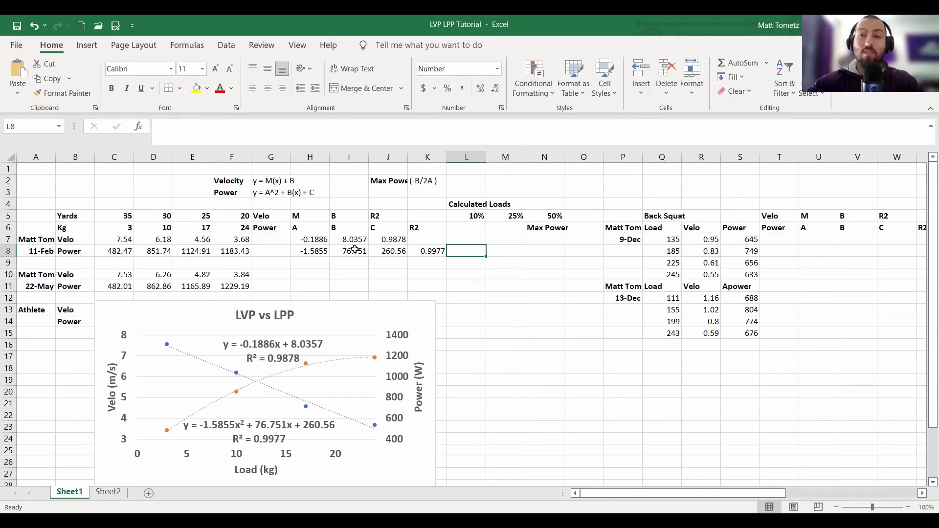
click(464, 239)
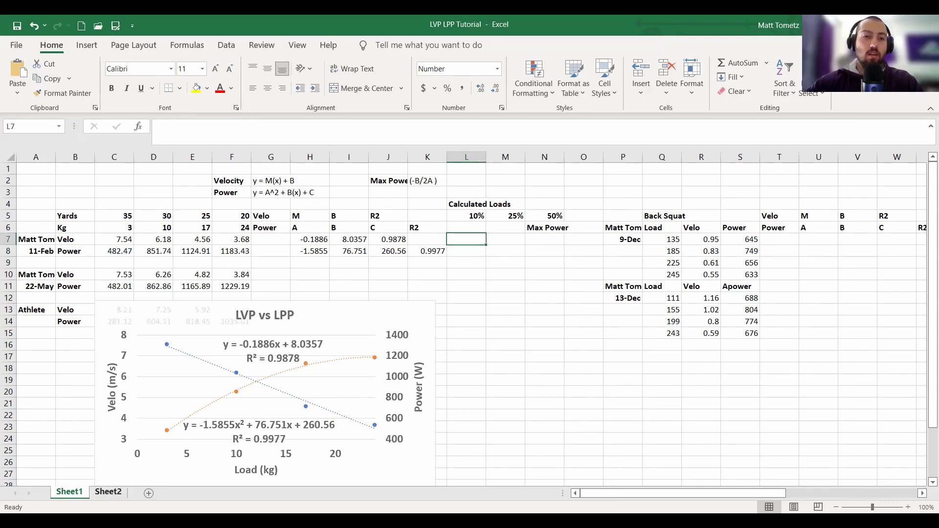
click(107, 492)
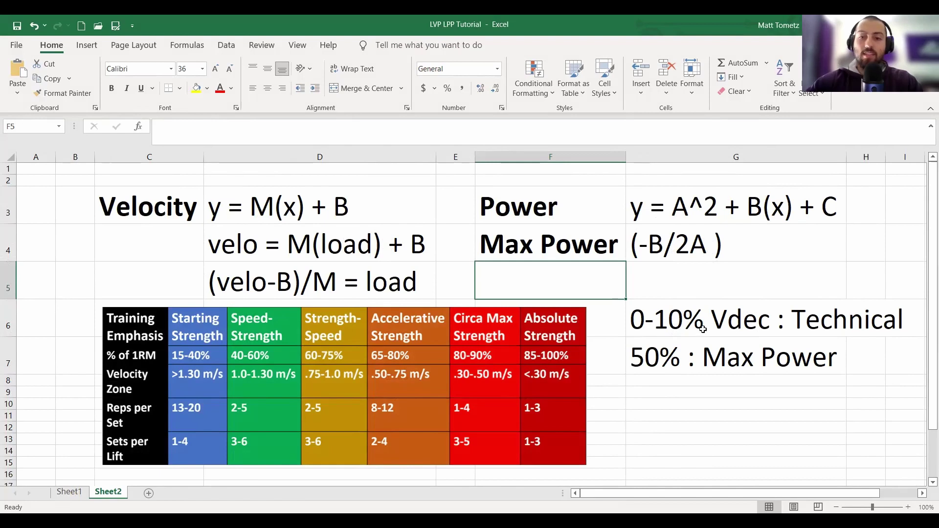
click(257, 289)
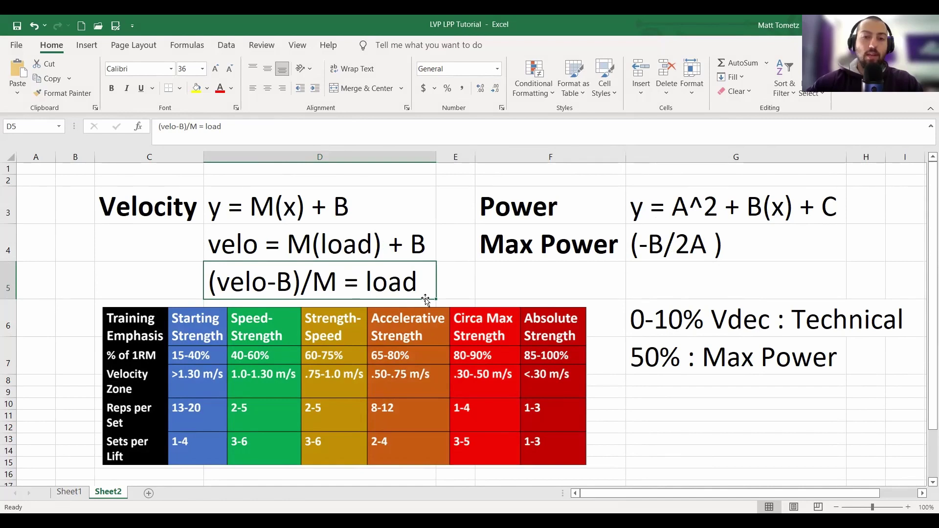
click(71, 491)
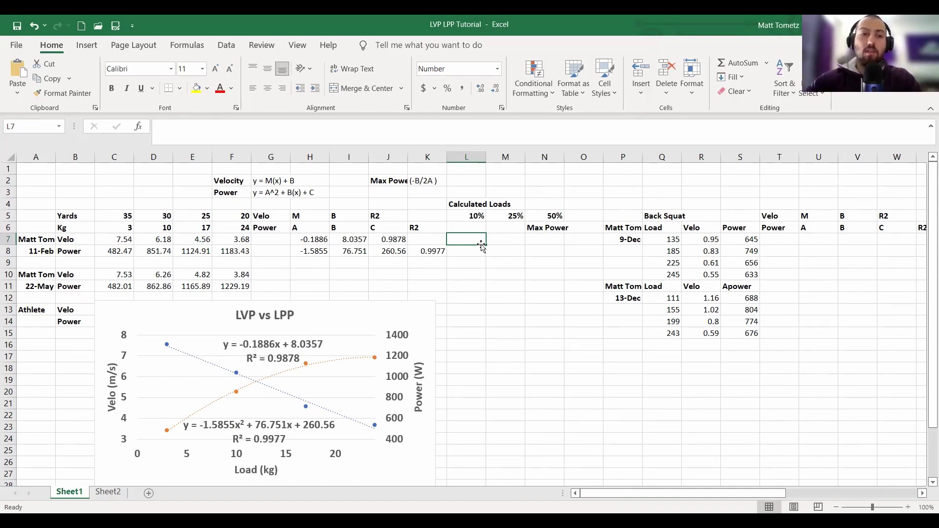
click(119, 229)
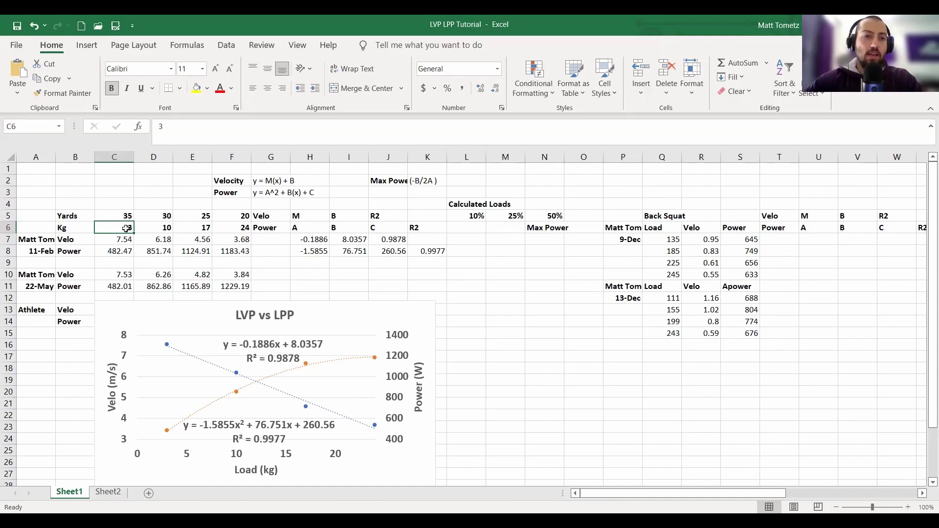
click(151, 229)
click(198, 229)
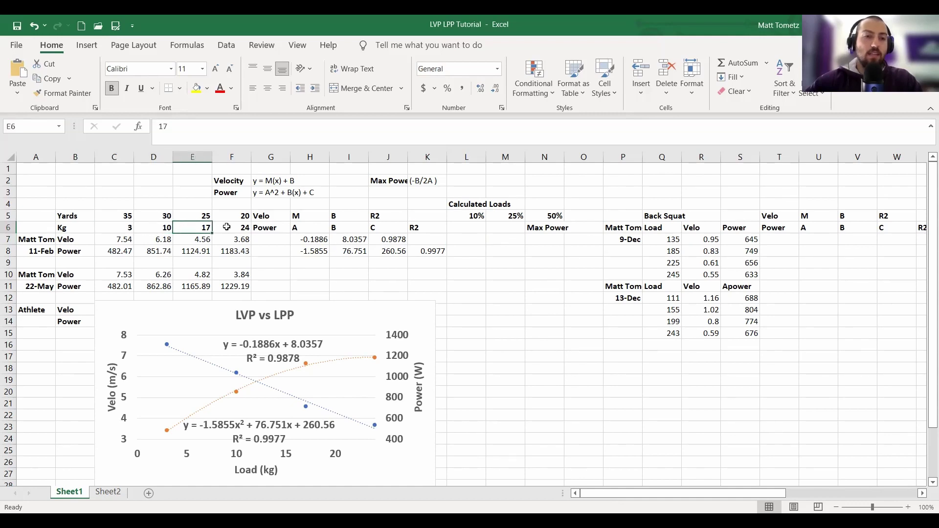
click(226, 228)
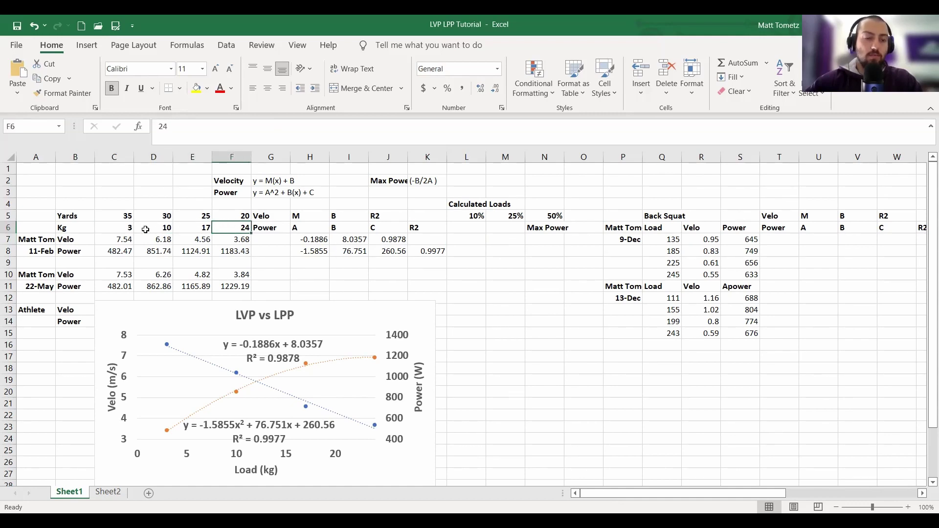
click(117, 217)
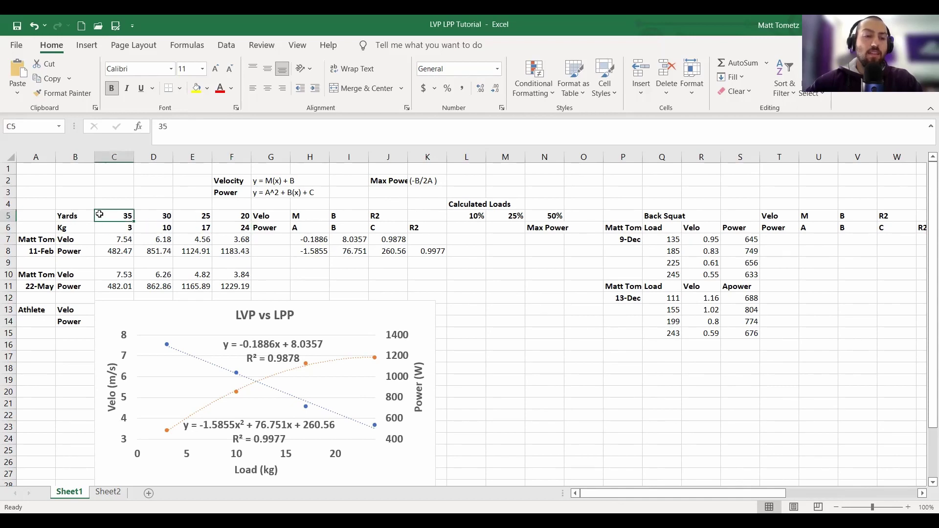
click(198, 216)
click(232, 215)
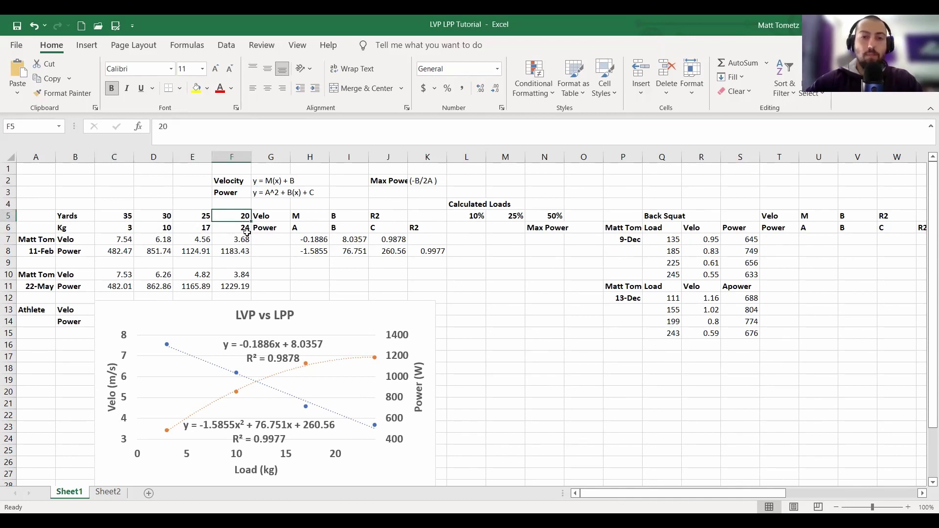
click(108, 239)
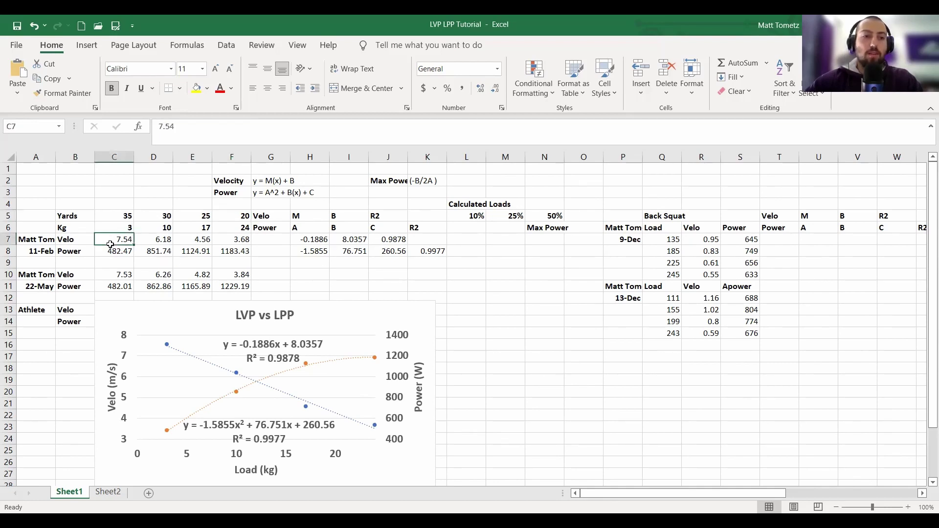
key(shift+Down)
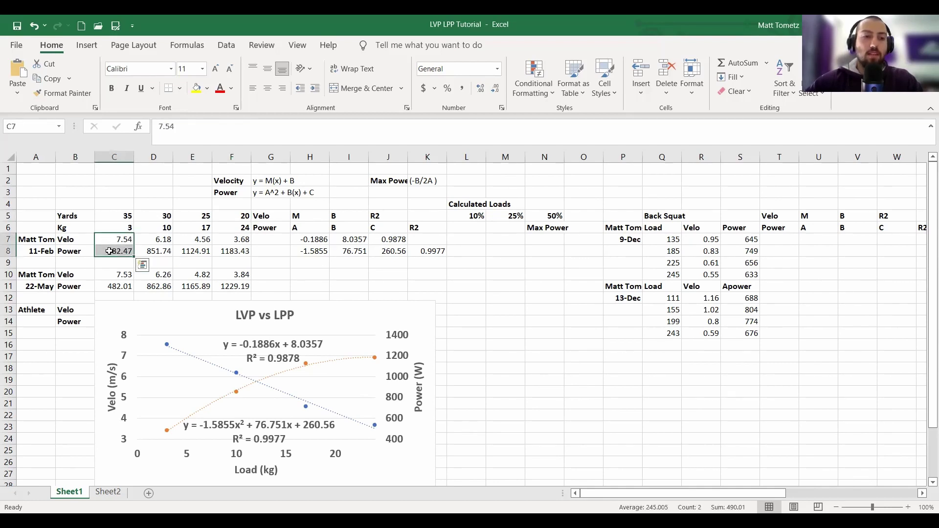
drag(104, 241, 110, 250)
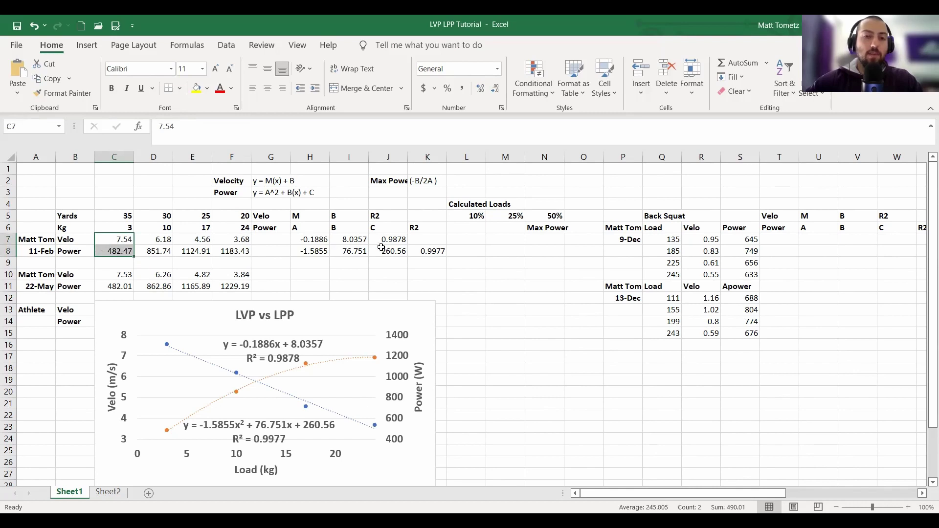
click(460, 239)
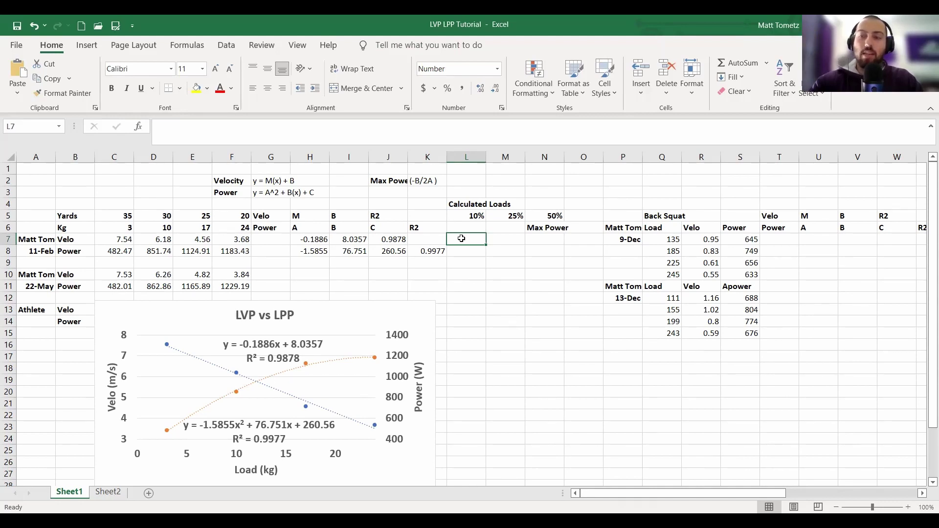
click(268, 180)
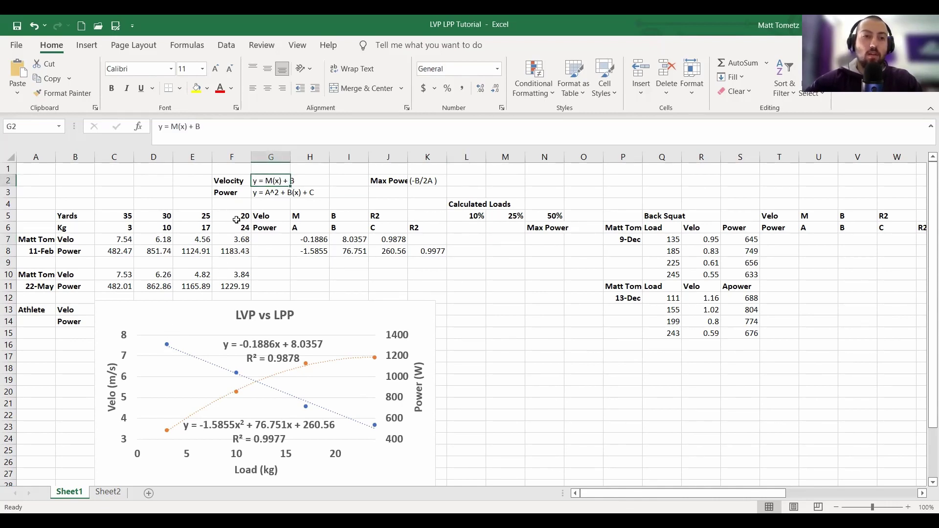
click(310, 178)
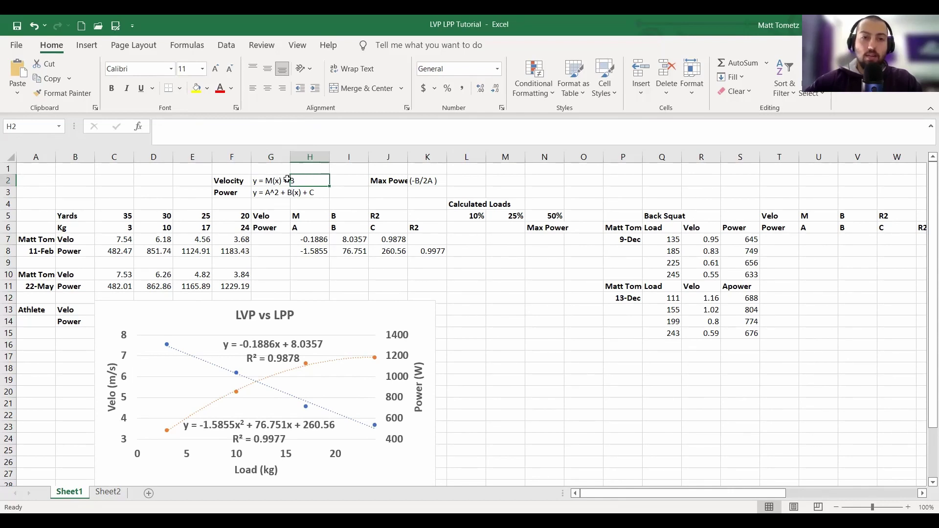
Enter =(((1-L5)*I7)-I7)/H7 in L7, giving a 10% load of 4.3
click(457, 238)
text(=((1-)
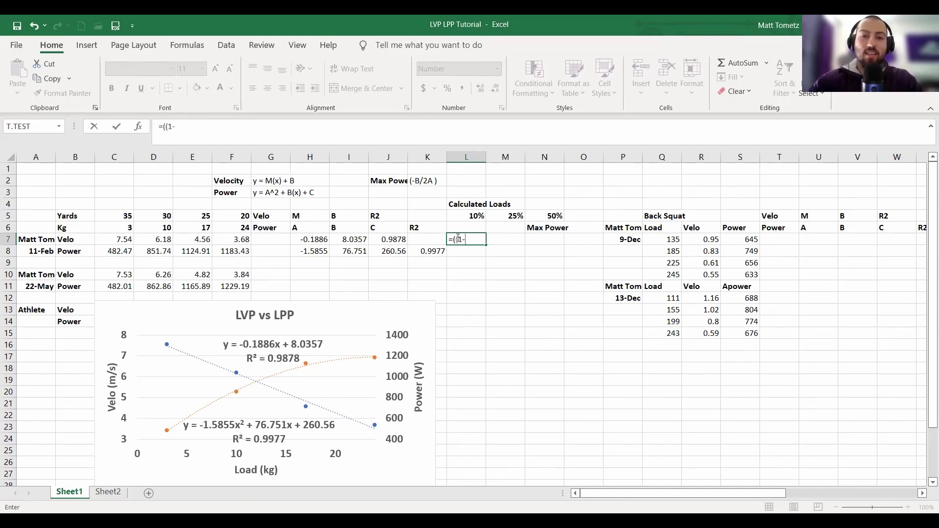
click(459, 217)
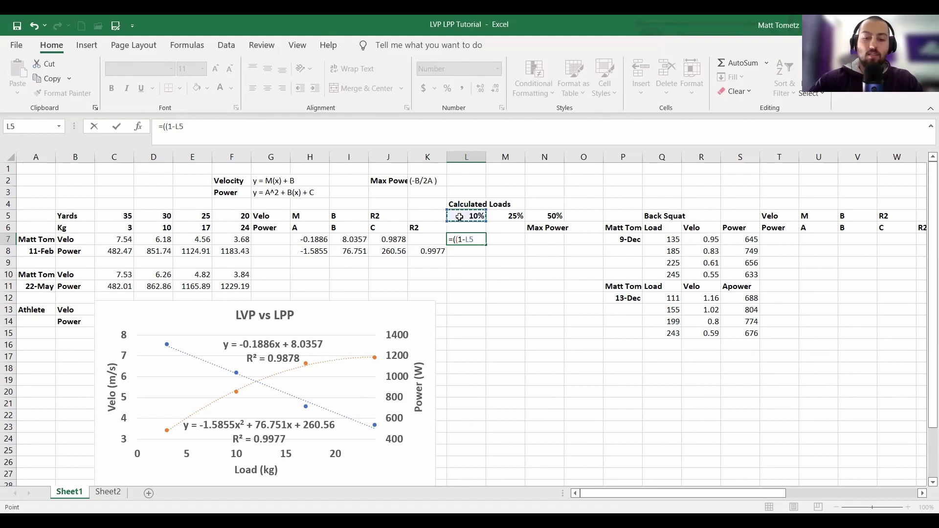
text()*)
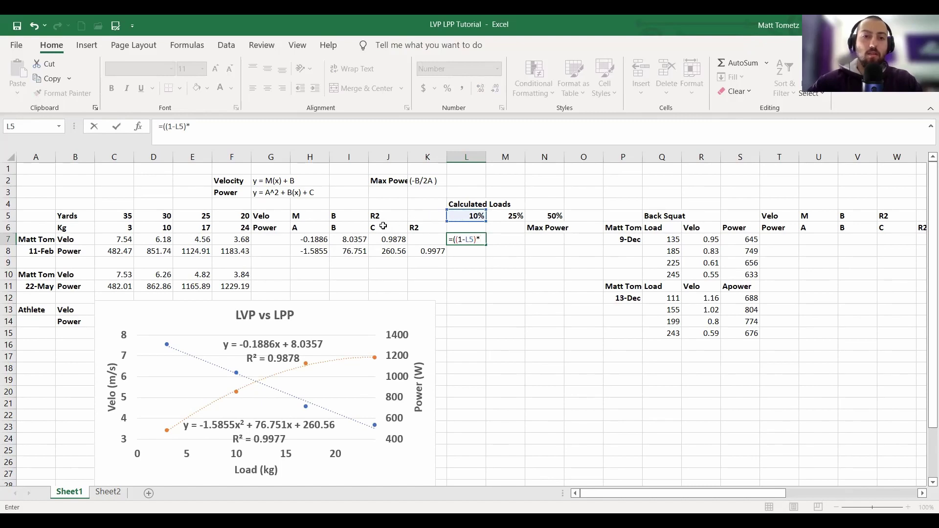
click(350, 237)
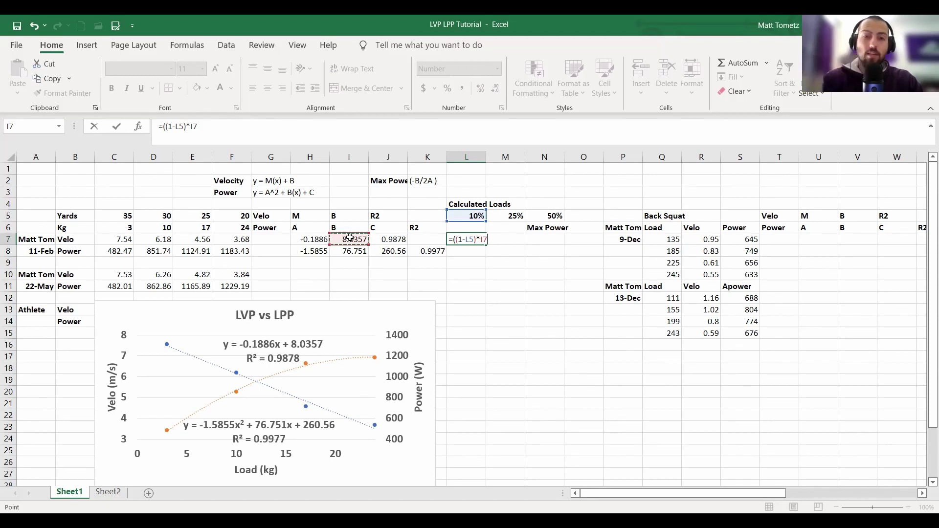
text()-)
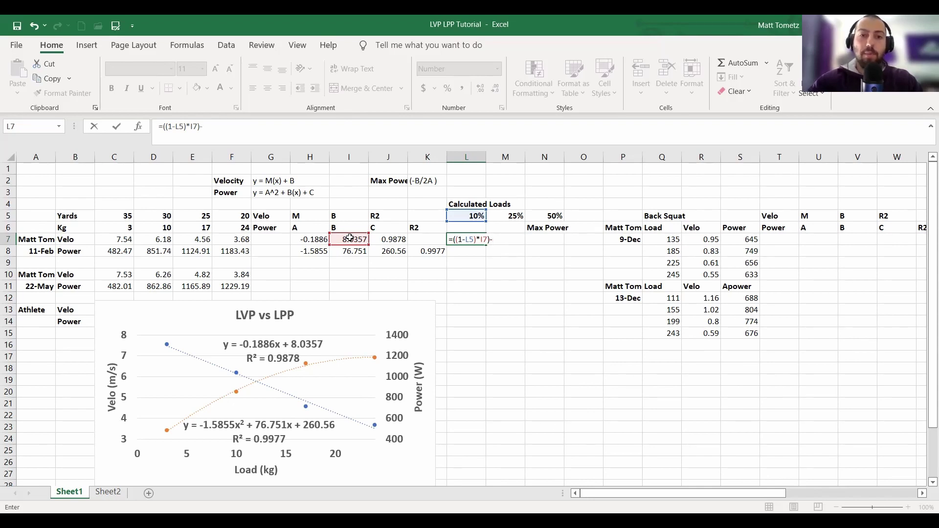
click(350, 238)
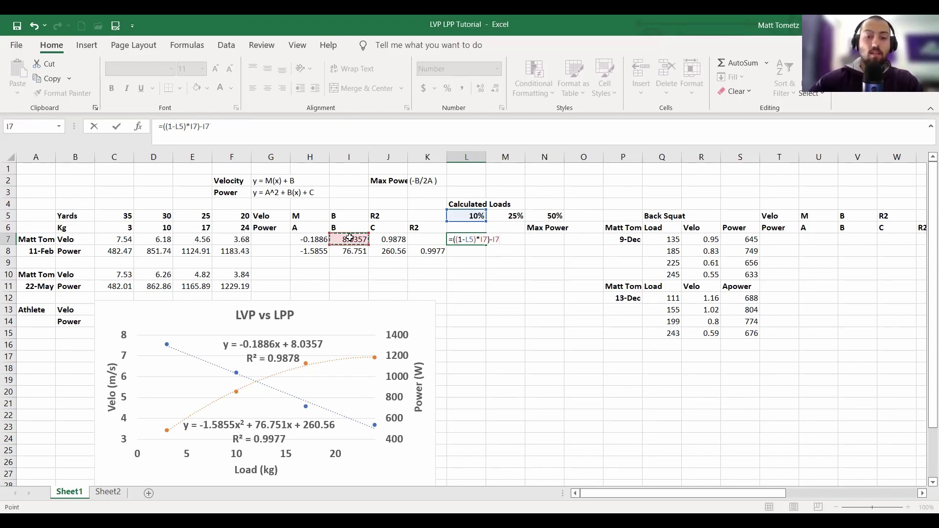
text()/)
click(304, 238)
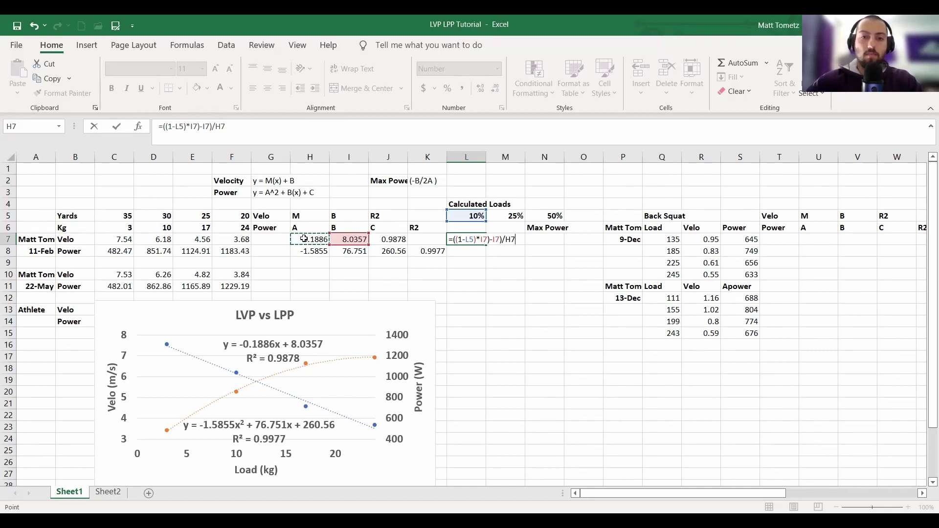
key(F2)
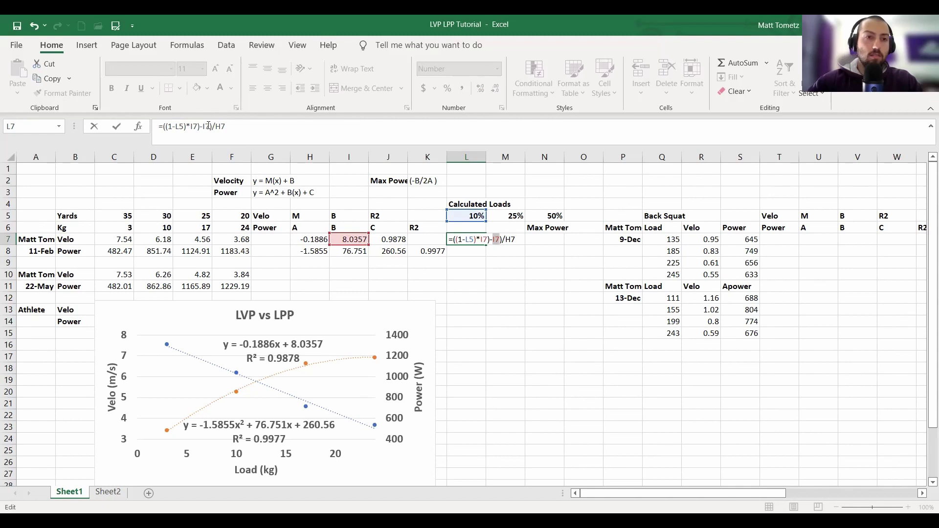
click(166, 129)
text(()
key(Return)
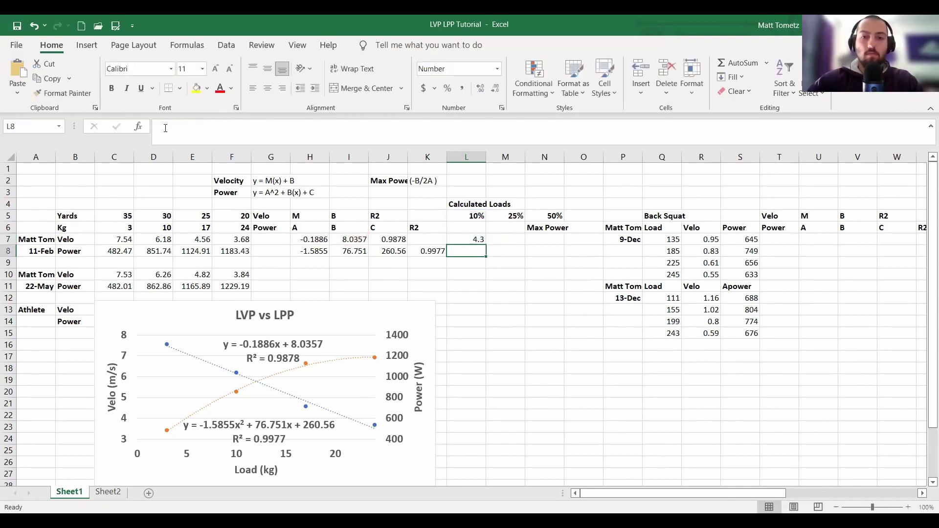
Review the L7 formula against the load equation on Sheet2
key(Up)
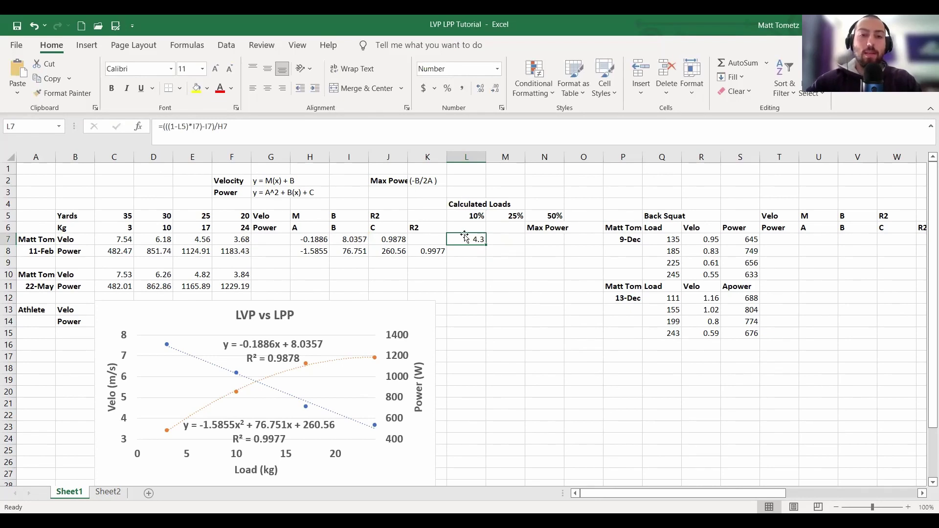
click(161, 128)
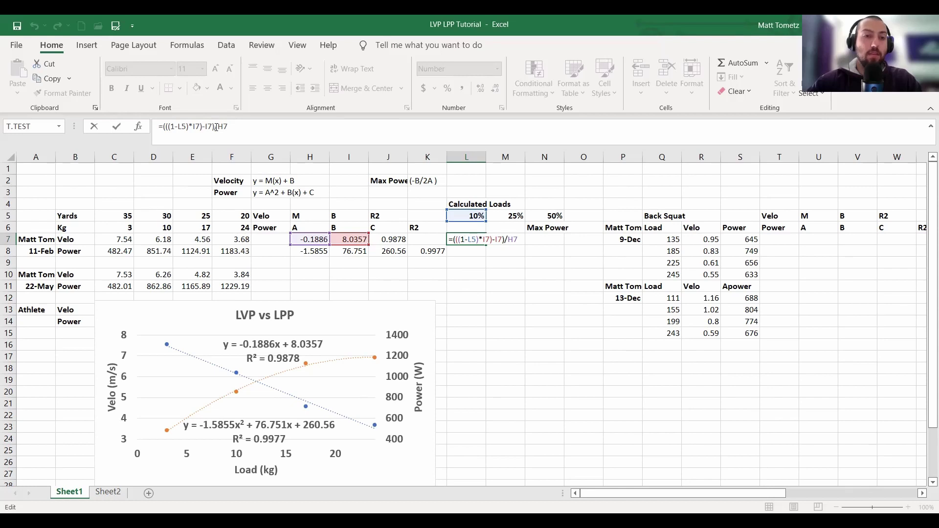
key(Return)
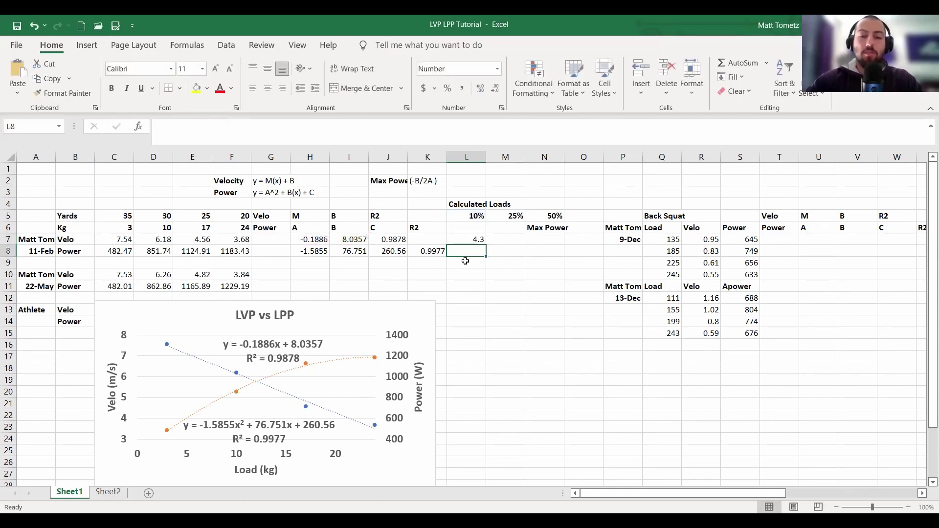
click(107, 492)
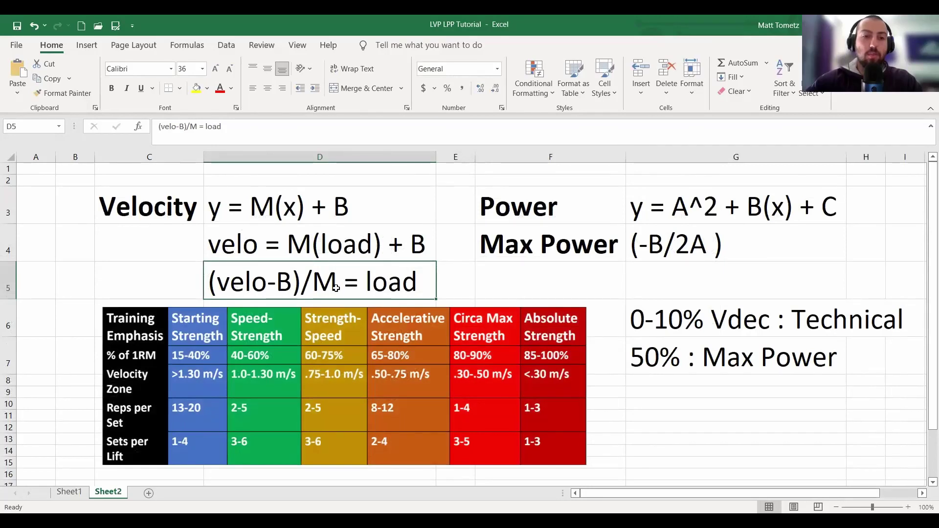
click(74, 492)
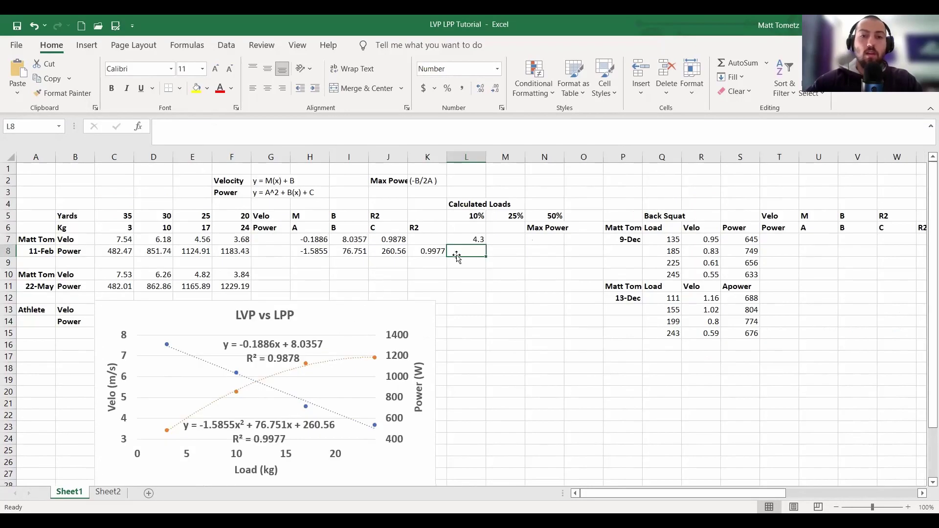
click(474, 241)
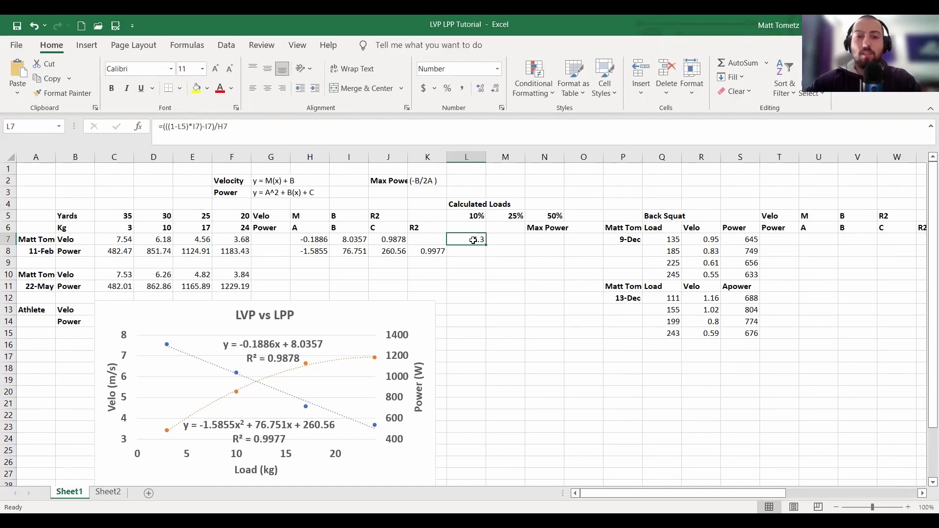
Lock the L7 references with F4 so it reads =(((1-L$5)*$I7)-$I7)/$H7
click(180, 126)
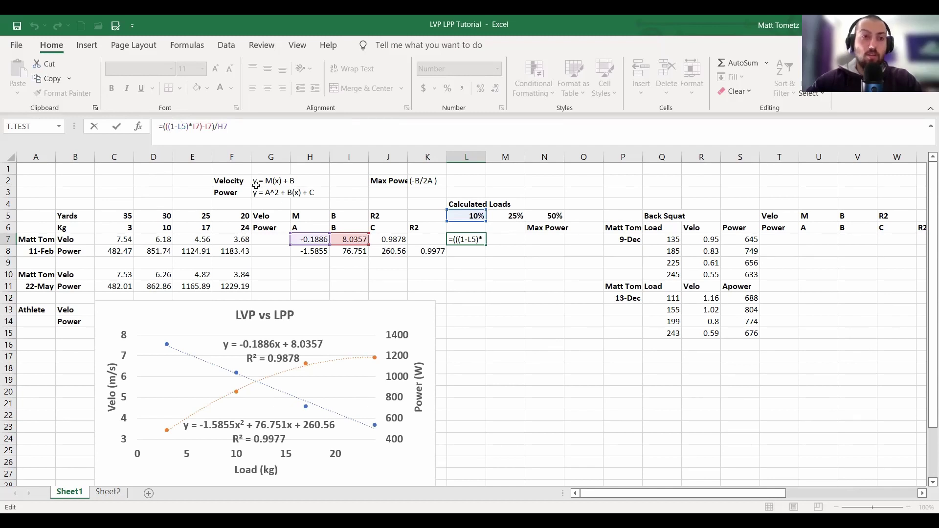
key(F4)
key(F4)
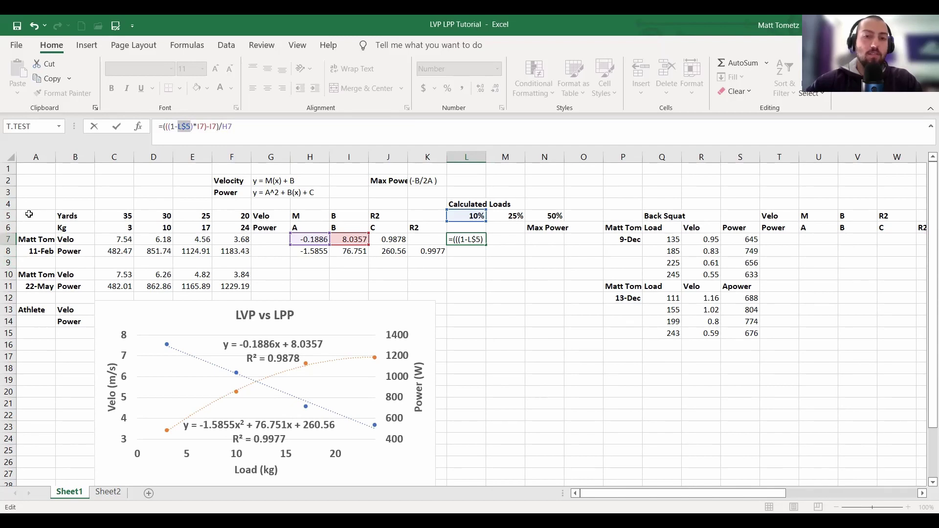
click(200, 128)
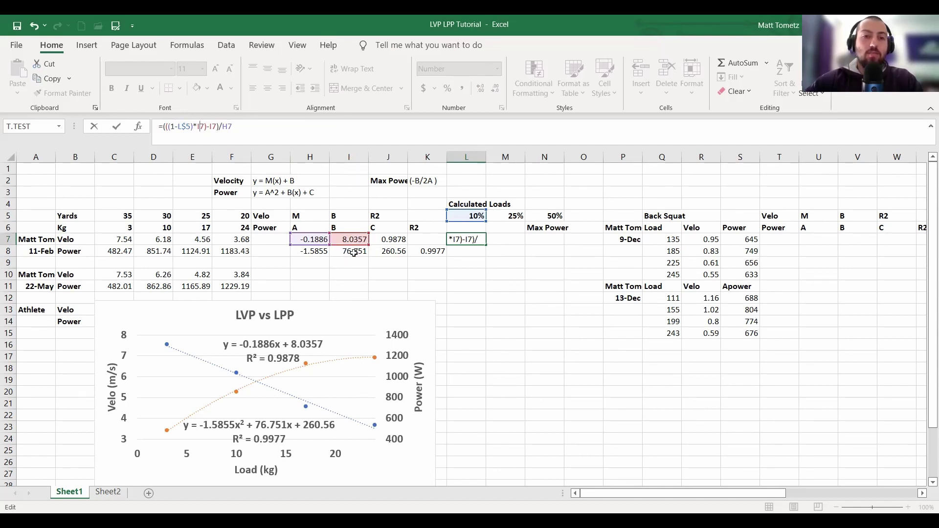
key(F4)
key(F4)
key(F4)
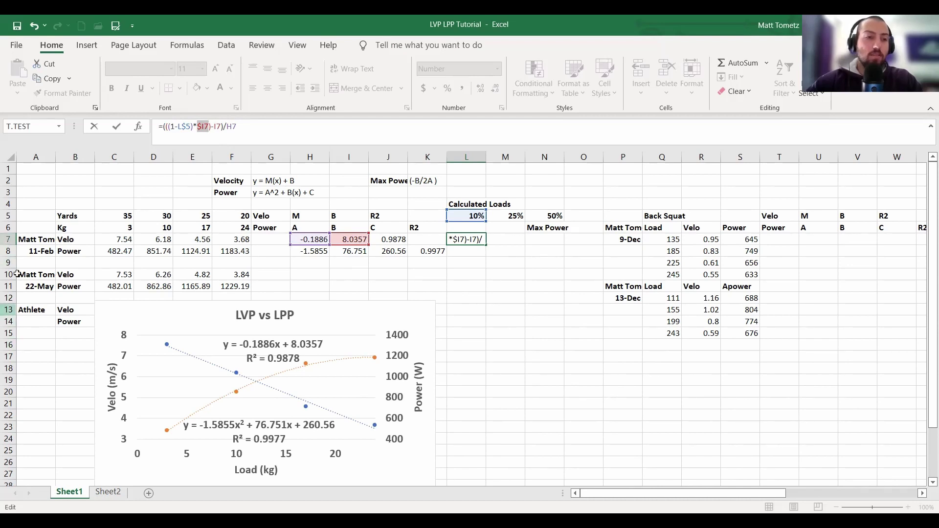
click(215, 126)
key(F4)
key(F4)
key(F4)
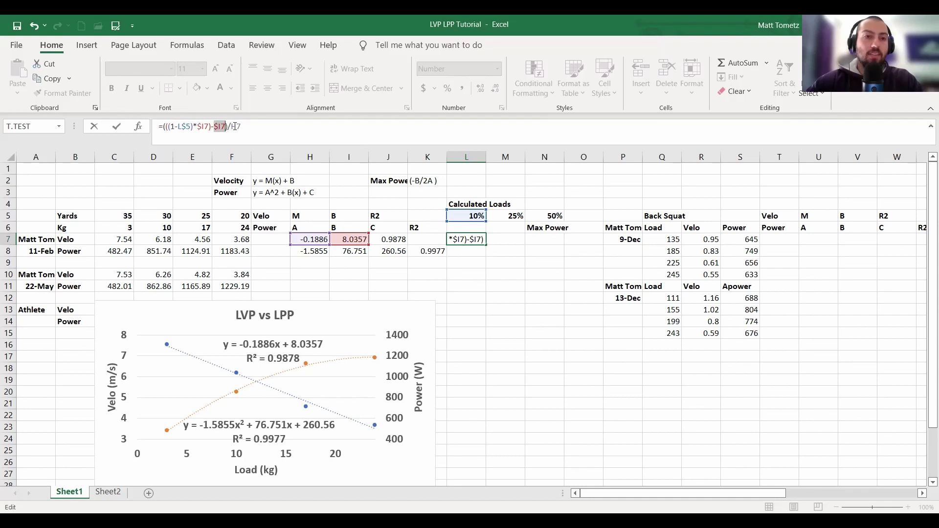
click(235, 126)
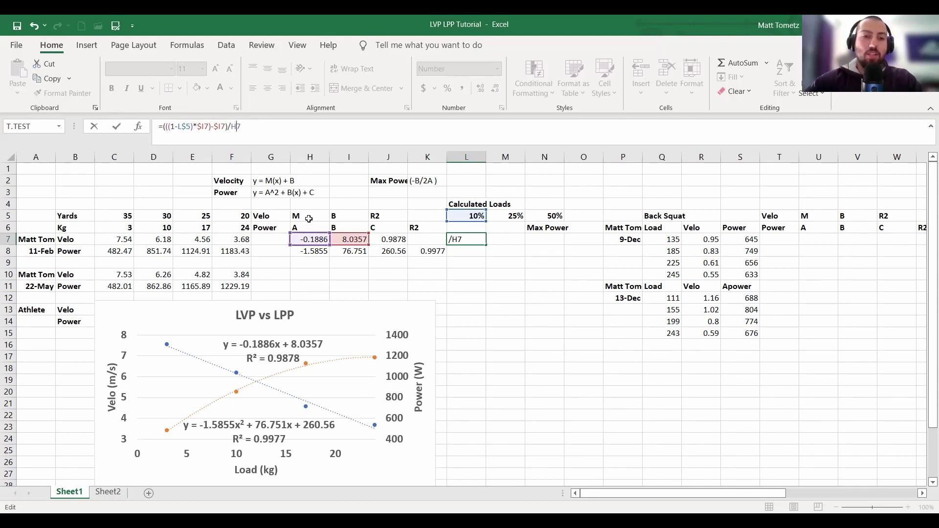
key(F4)
key(F4)
key(F4)
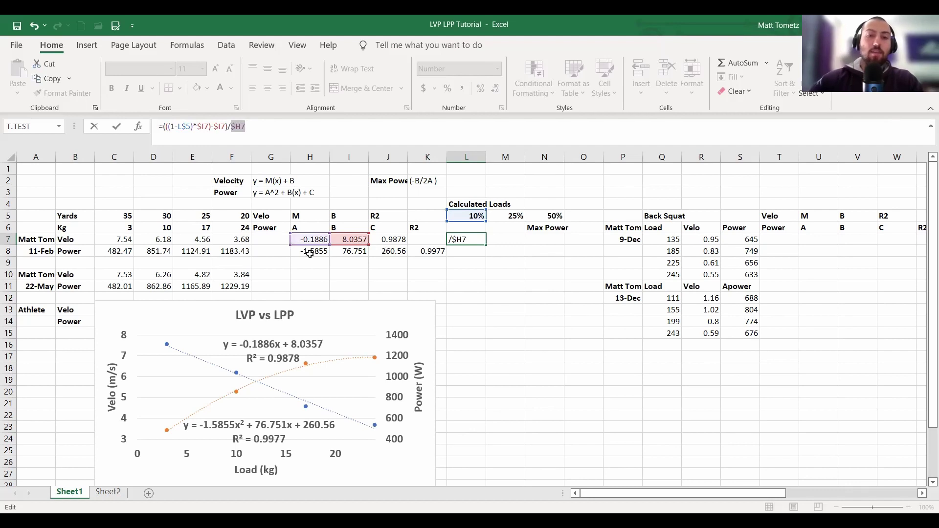
Fill the anchored L7 formula into M7 and N7, giving 10.7 and 21.3
key(Return)
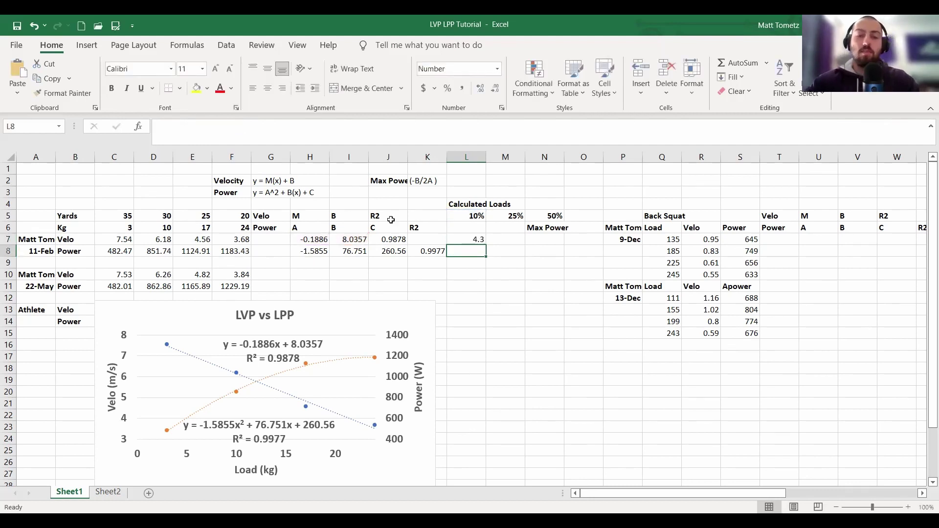
click(468, 239)
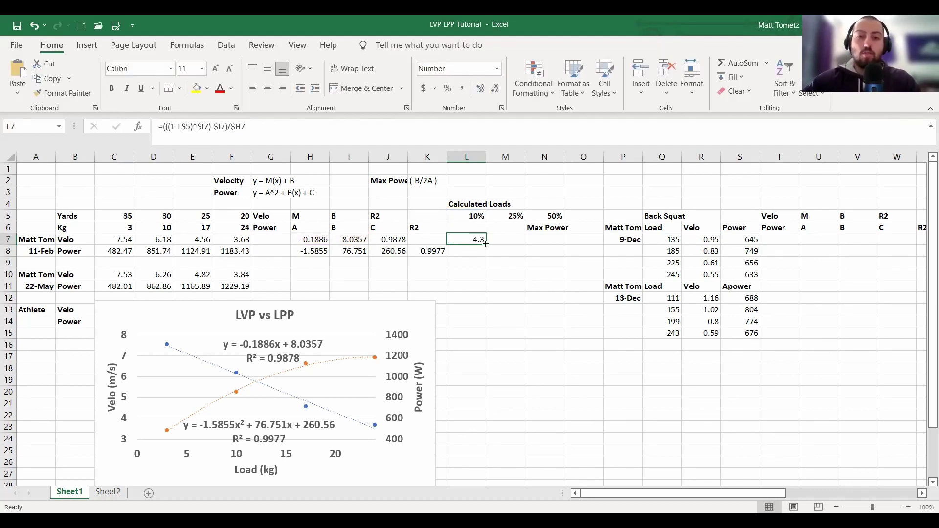
drag(485, 243, 551, 244)
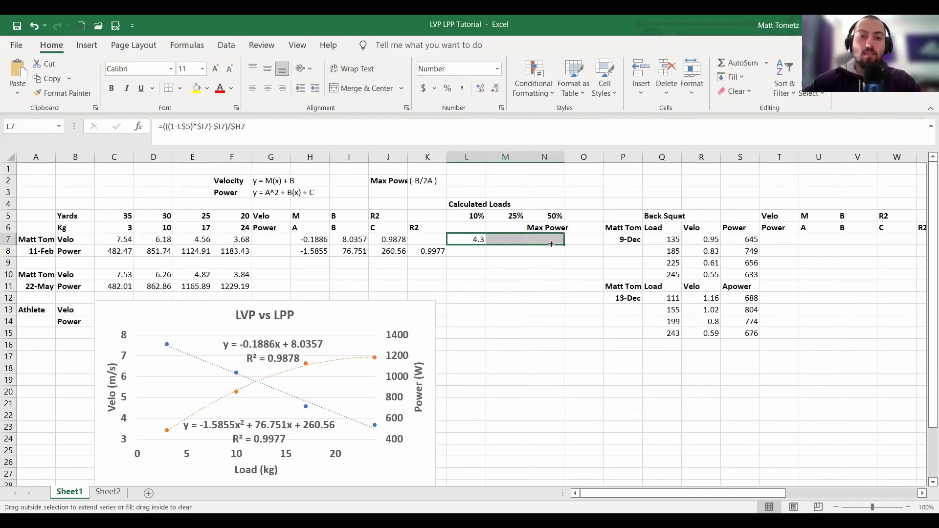
double_click(518, 240)
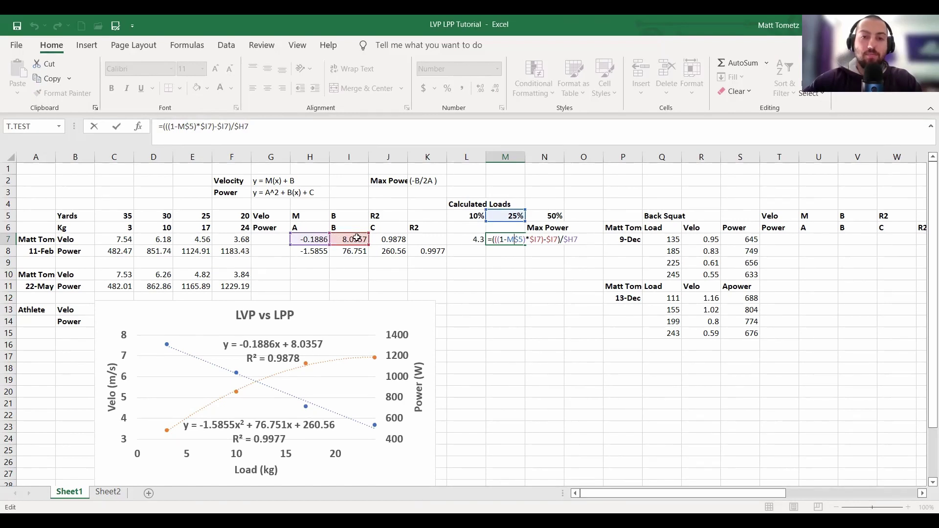
key(Return)
double_click(532, 241)
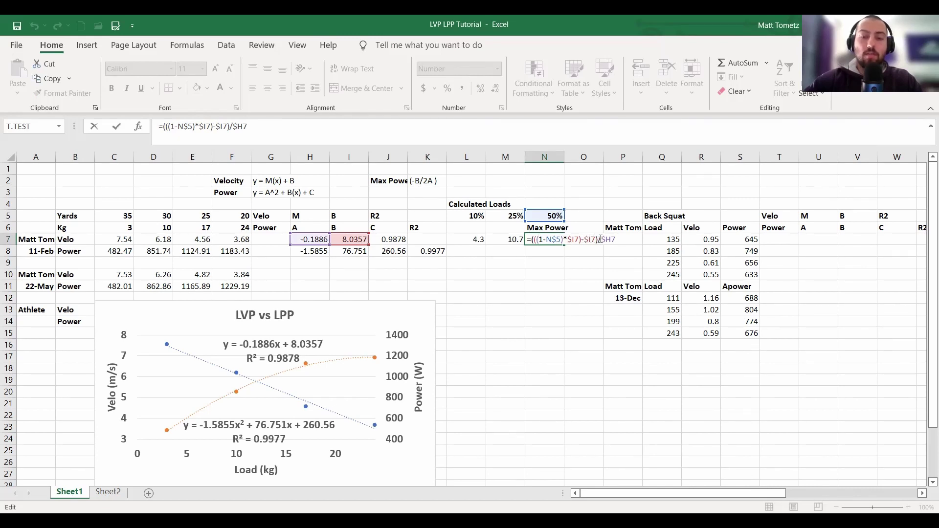
key(Return)
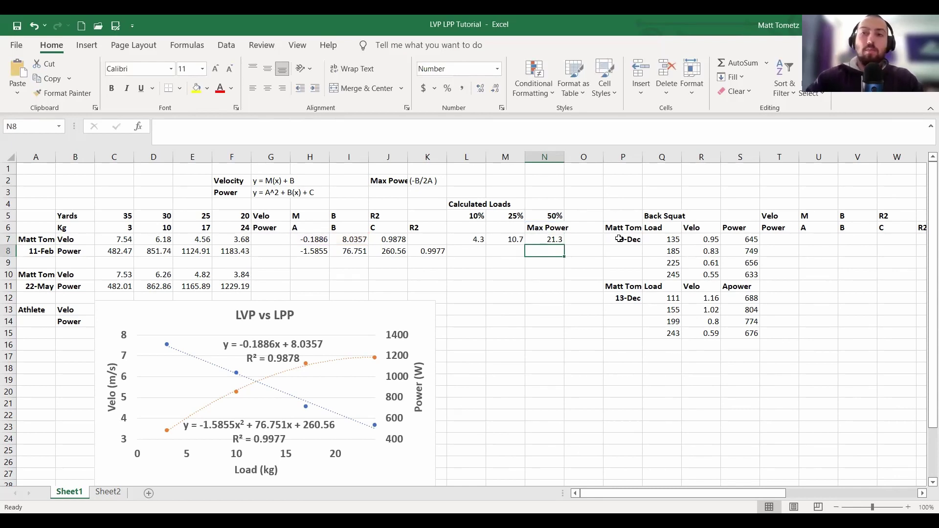
Shift the chart's source range from rows 7–8 down to the 22-May rows C10:F11
click(364, 314)
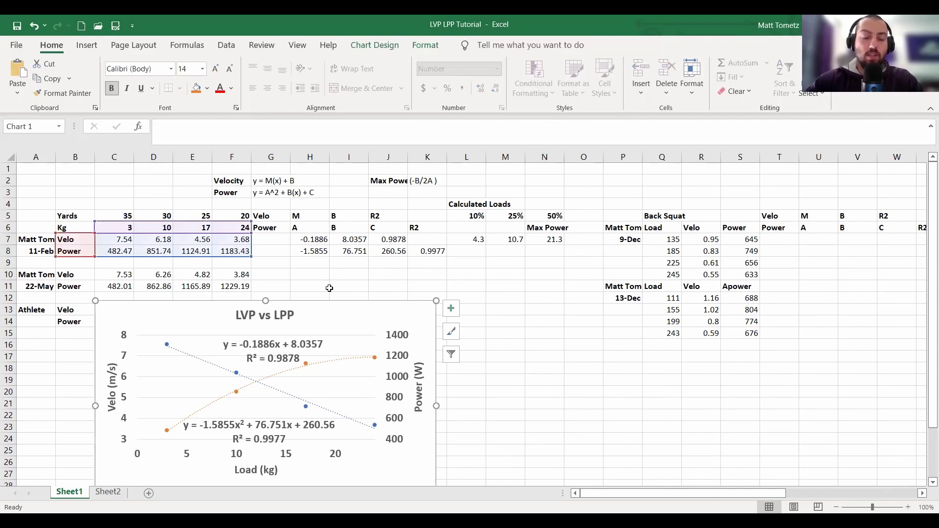
drag(348, 306, 356, 312)
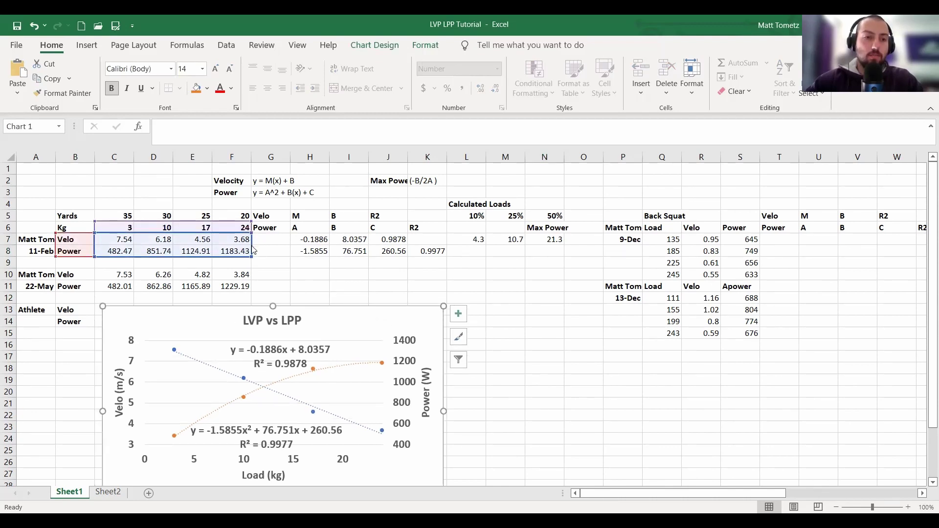
drag(252, 246, 246, 274)
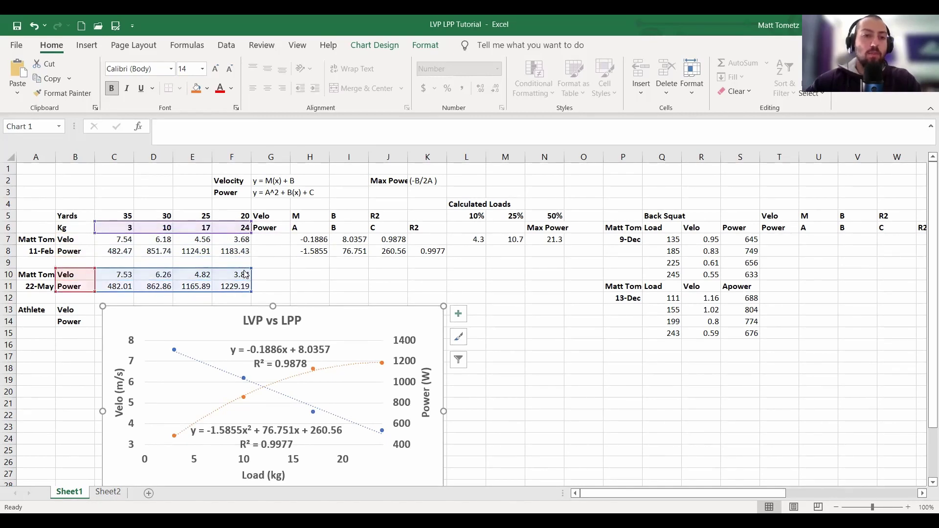
mouse_move(245, 274)
mouse_down()
mouse_move(246, 254)
mouse_move(245, 273)
mouse_up()
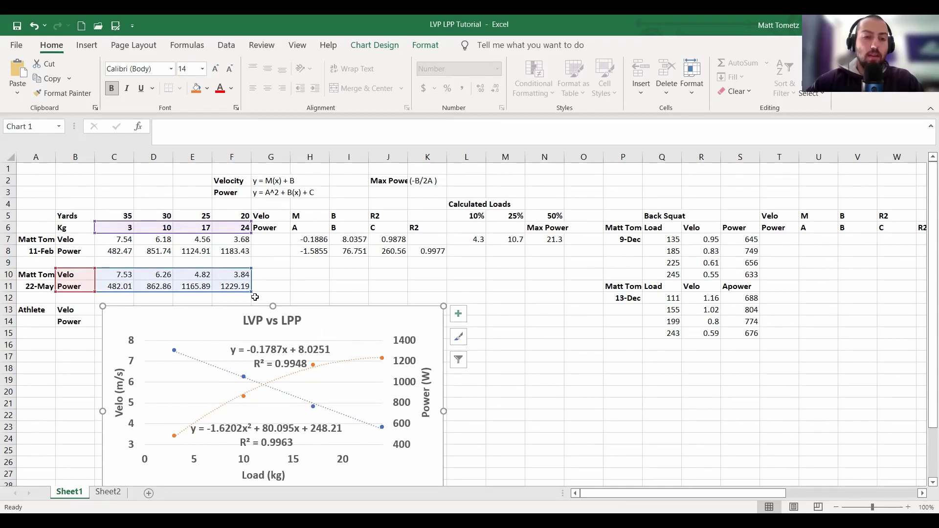
mouse_move(253, 287)
mouse_down()
mouse_move(253, 246)
mouse_move(247, 275)
mouse_up()
Enter the 22-May velocity coefficients -0.1787 and 8.0251 with R² 0.9948 in H10:J10
click(310, 274)
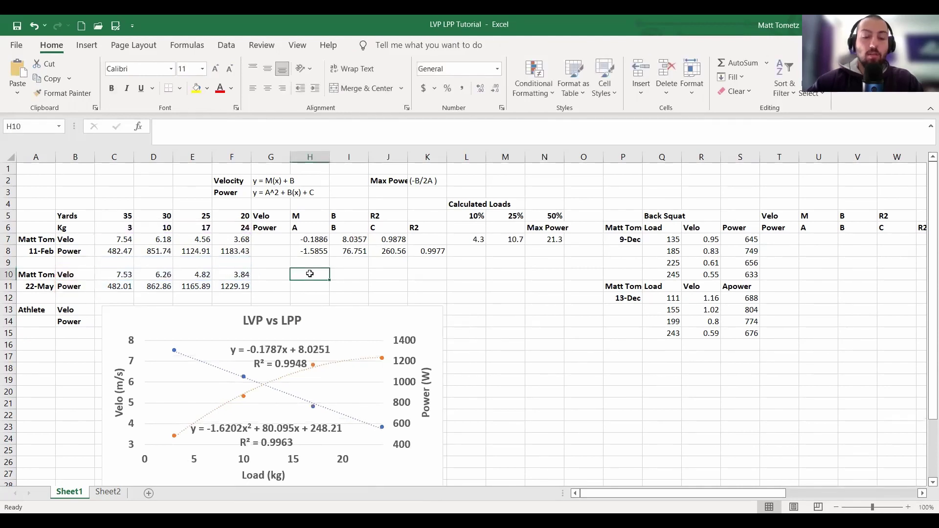
text(-)
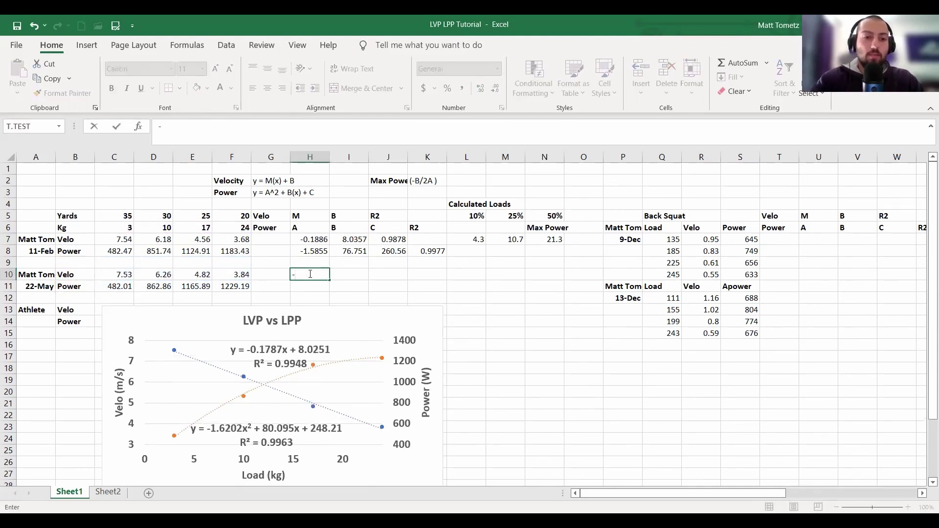
text(0.1787)
key(Tab)
text(8.0251)
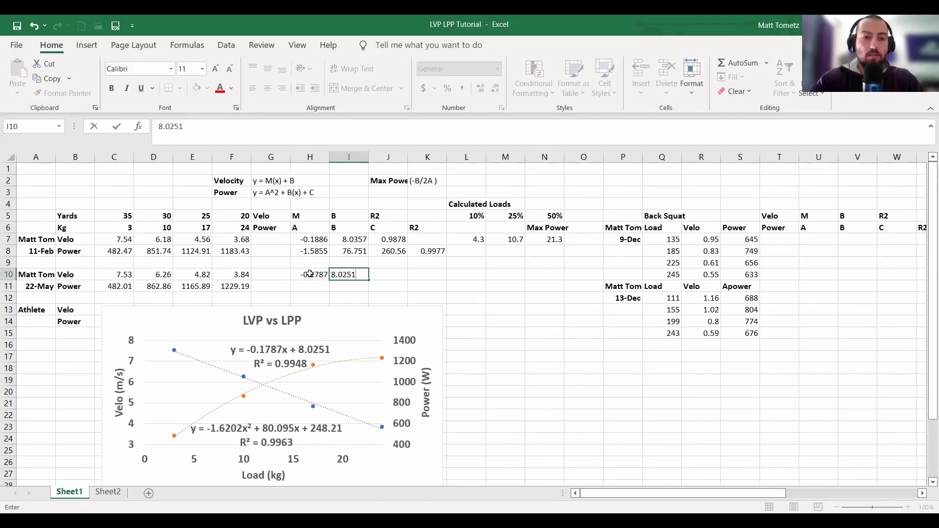
key(Tab)
text(.99)
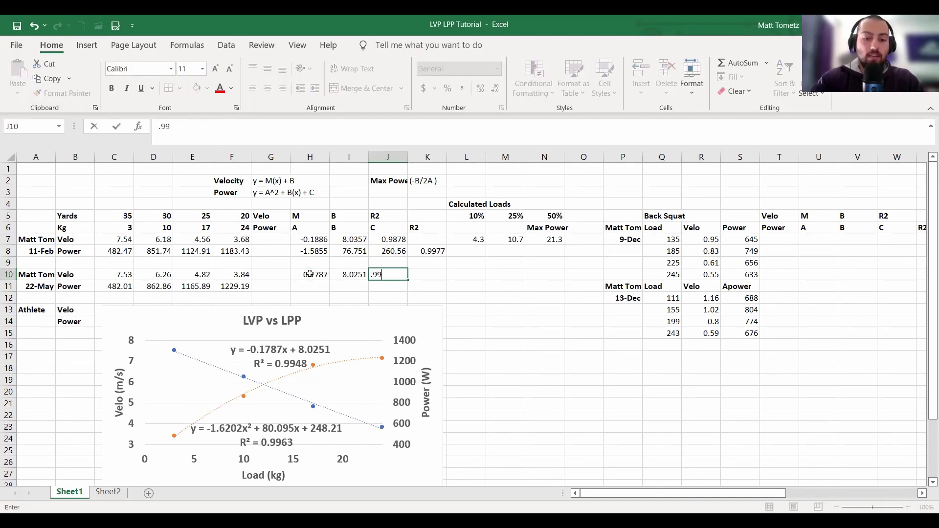
text(48)
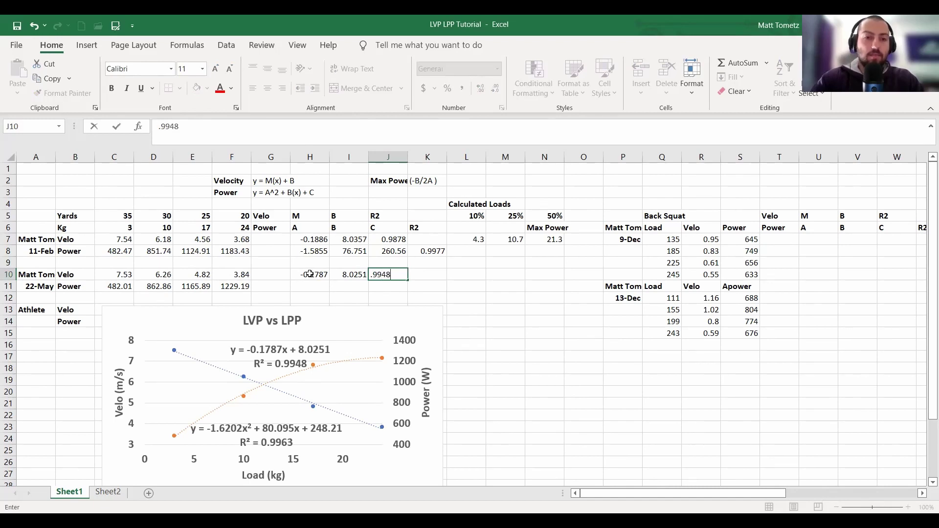
key(Return)
Enter the 22-May power coefficients -1.6202, 80.095, 248.21 with R² 0.9963 in H11:K11
text(-1.6202)
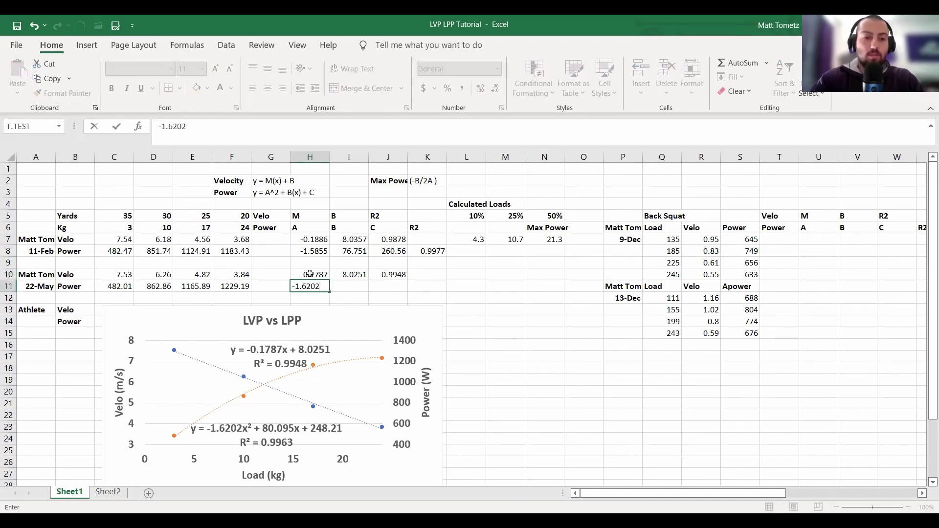
key(Tab)
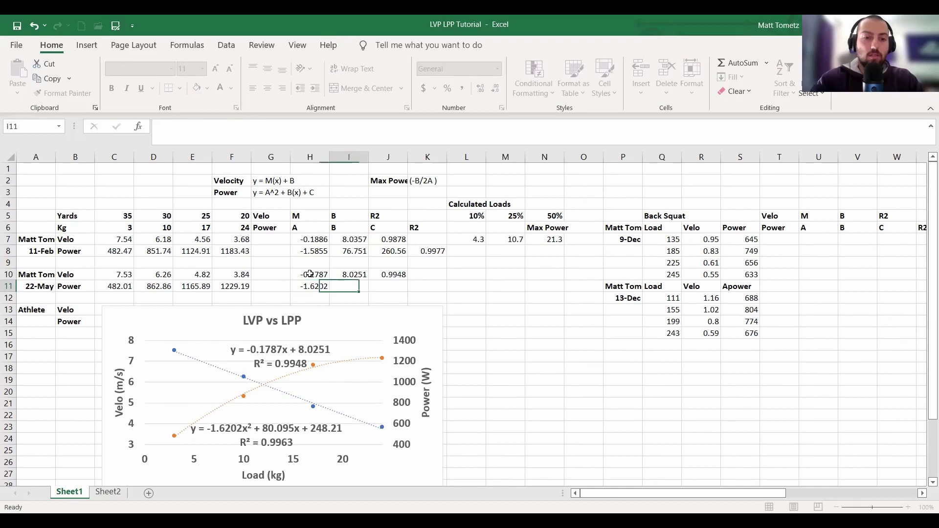
text(80.095)
key(Tab)
text(24)
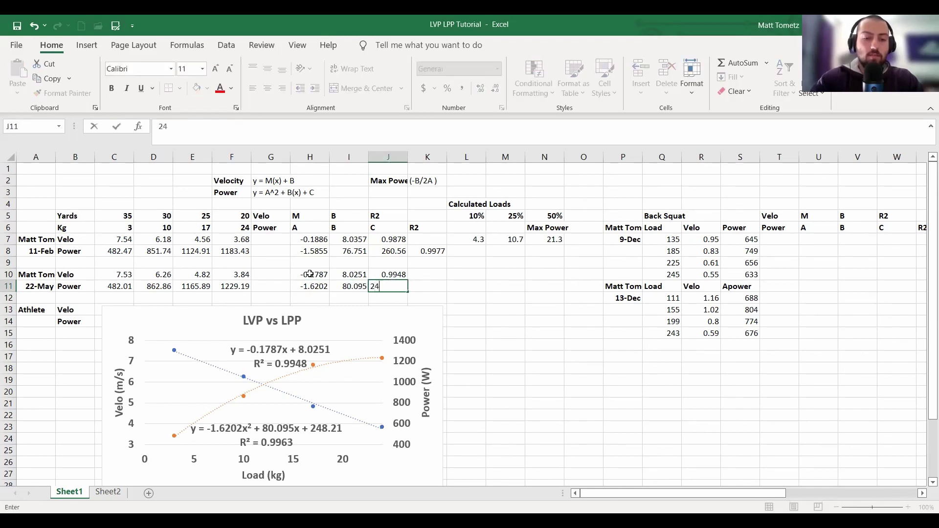
text(8.21)
key(Tab)
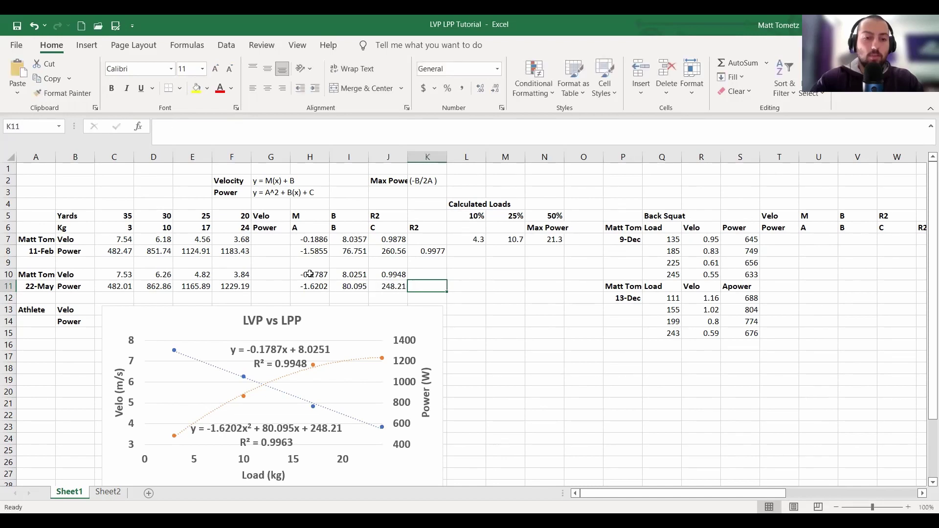
text(.9963)
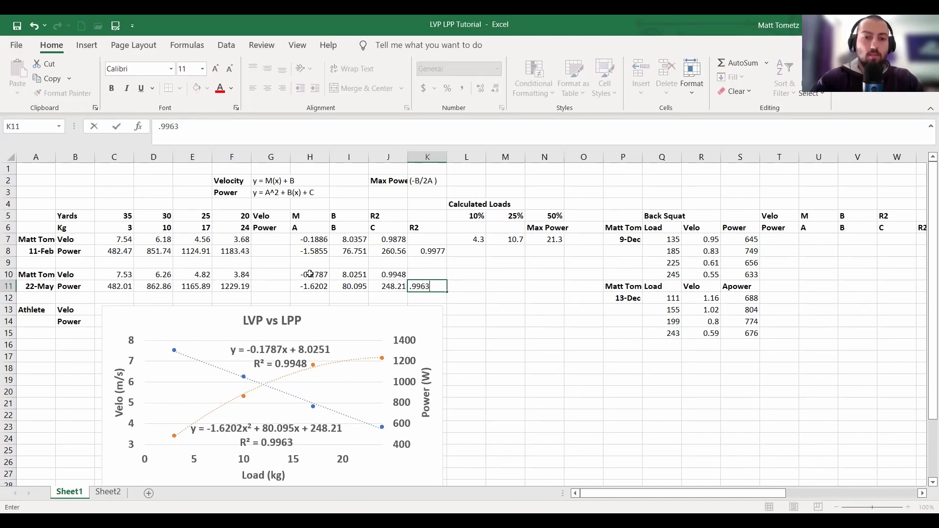
key(Tab)
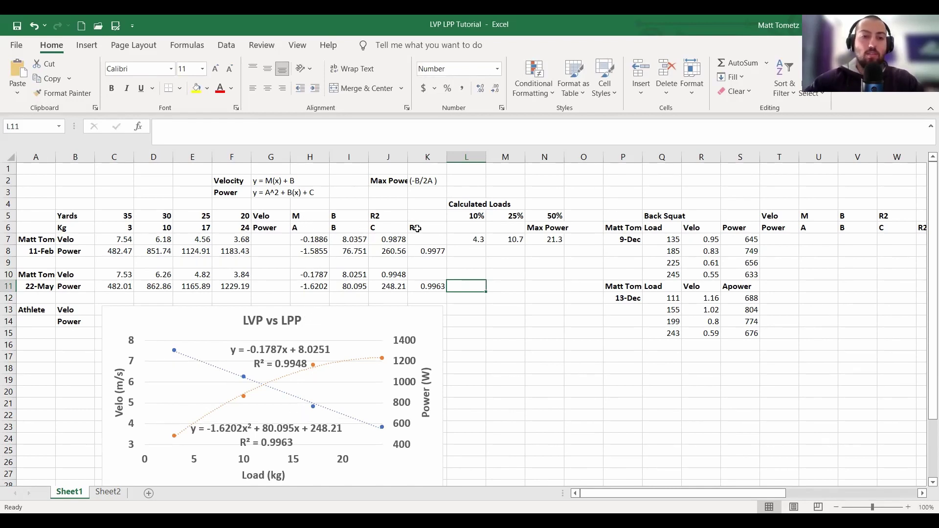
Copy the L7:N7 load formulas into L10:N10, giving 4.5, 11.2 and 22.5 for 22-May
drag(481, 240, 551, 240)
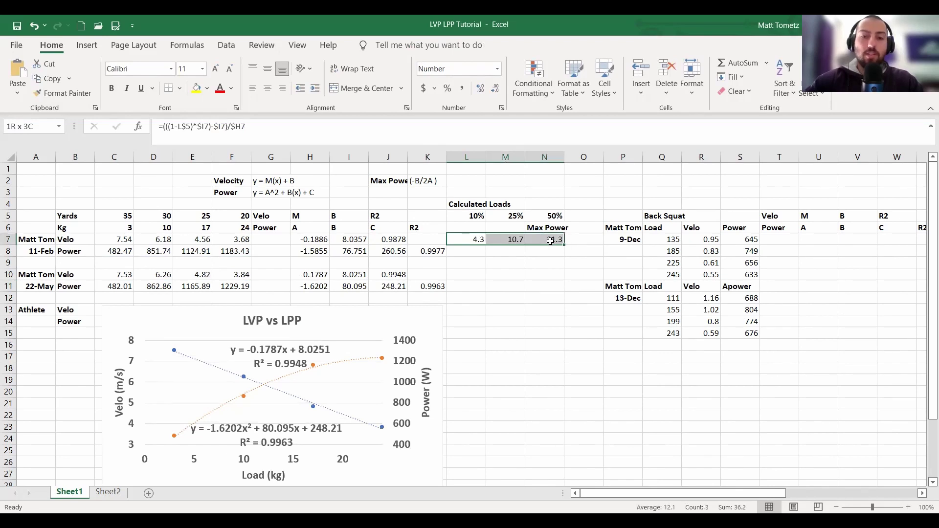
key(ctrl+c)
click(471, 274)
key(ctrl+v)
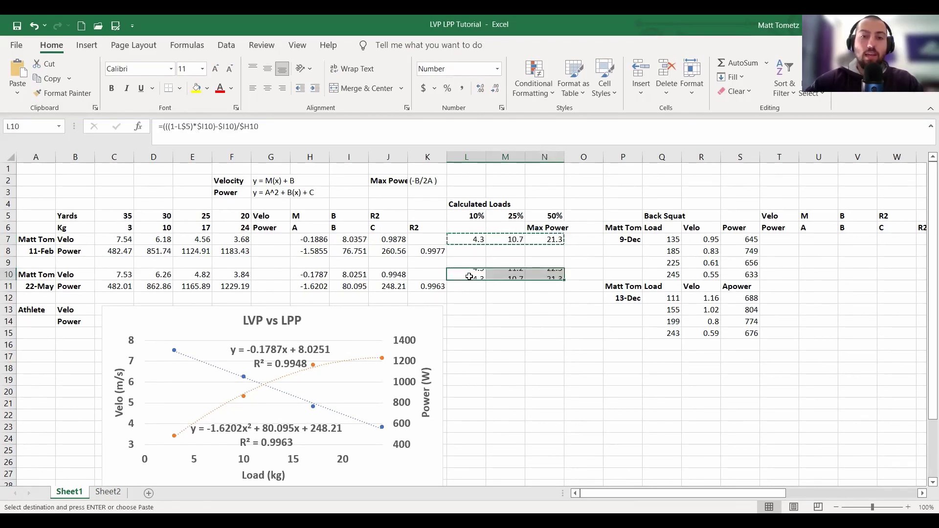
key(Escape)
double_click(499, 273)
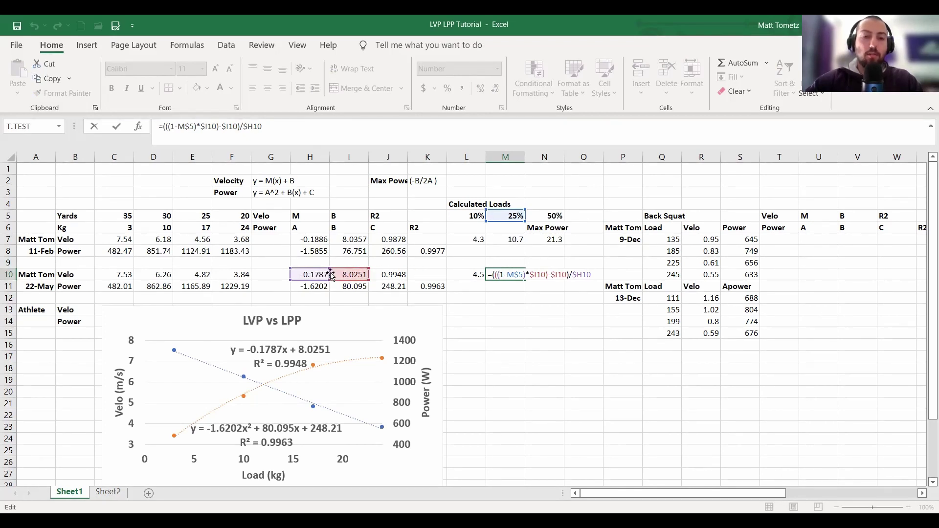
key(ctrl+Return)
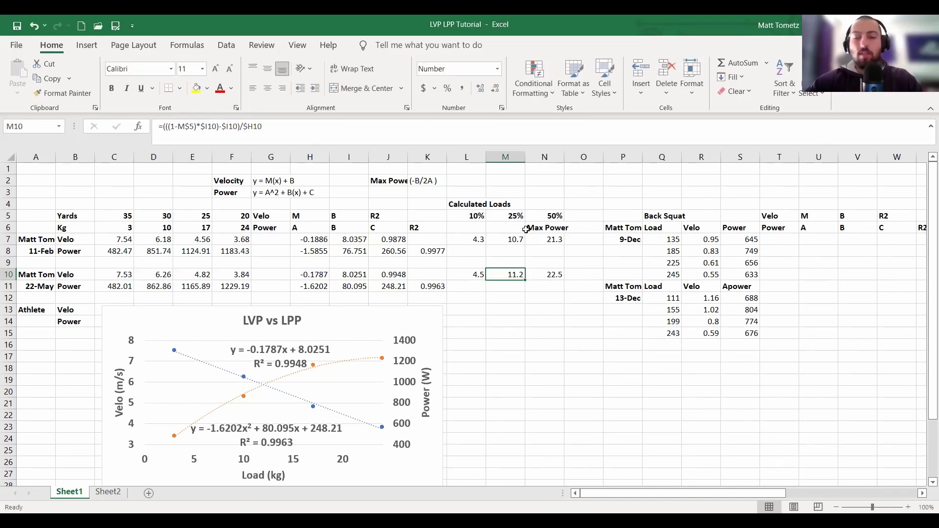
click(541, 252)
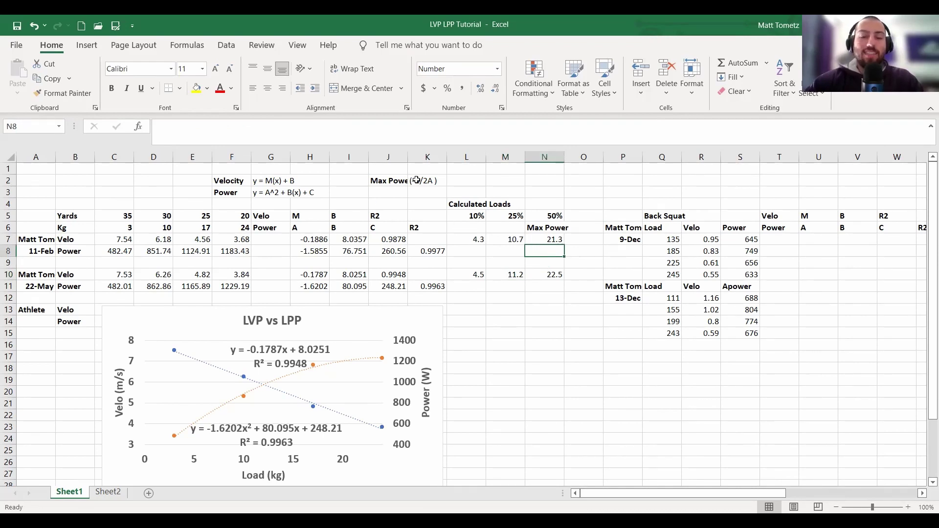
Begin a max-power formula in N8 referencing I8, then cancel it
click(355, 251)
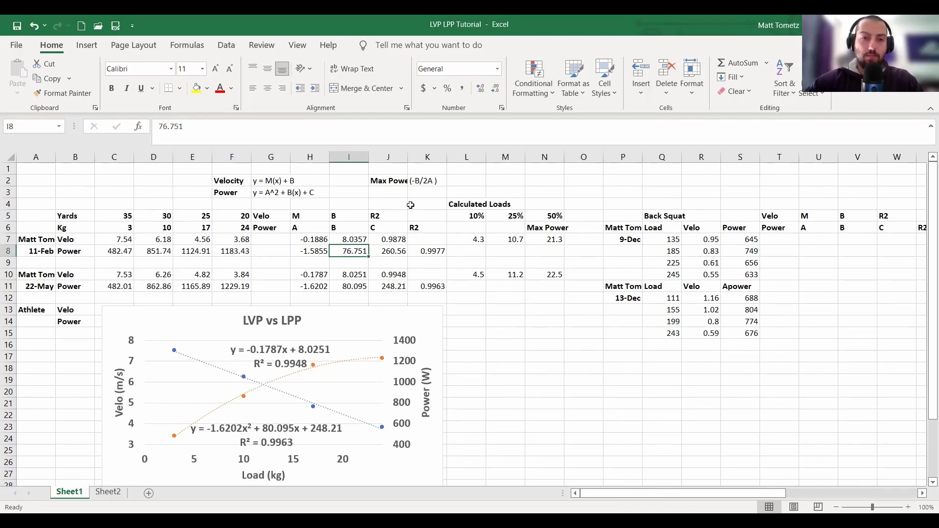
click(530, 251)
text(=)
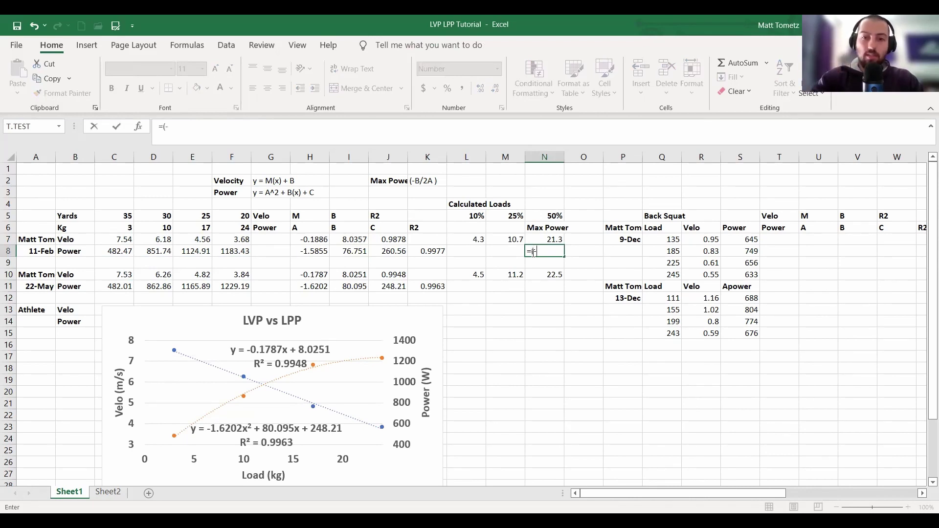
text((-)
click(354, 251)
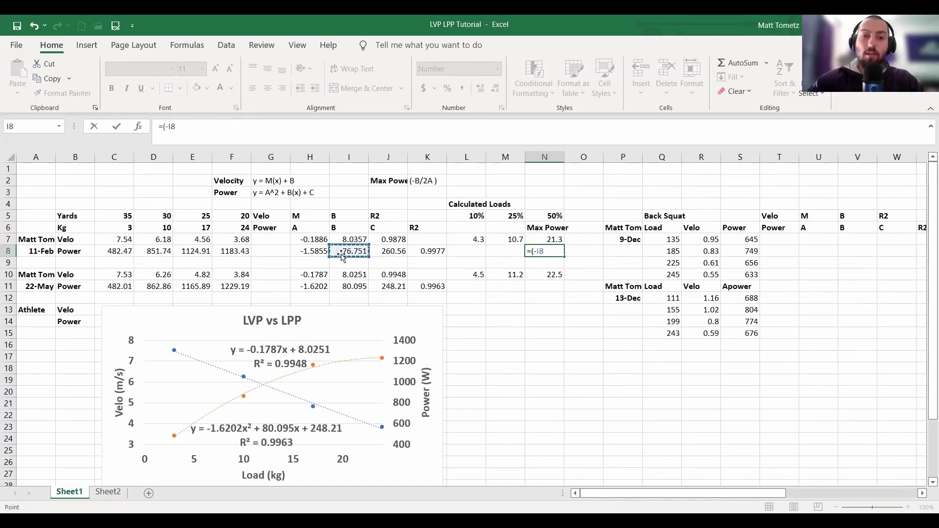
key(Escape)
Copy the Velo and Power labels from G5:G6 to G7:G8 and G10:G11, then clear G5:G6
click(259, 217)
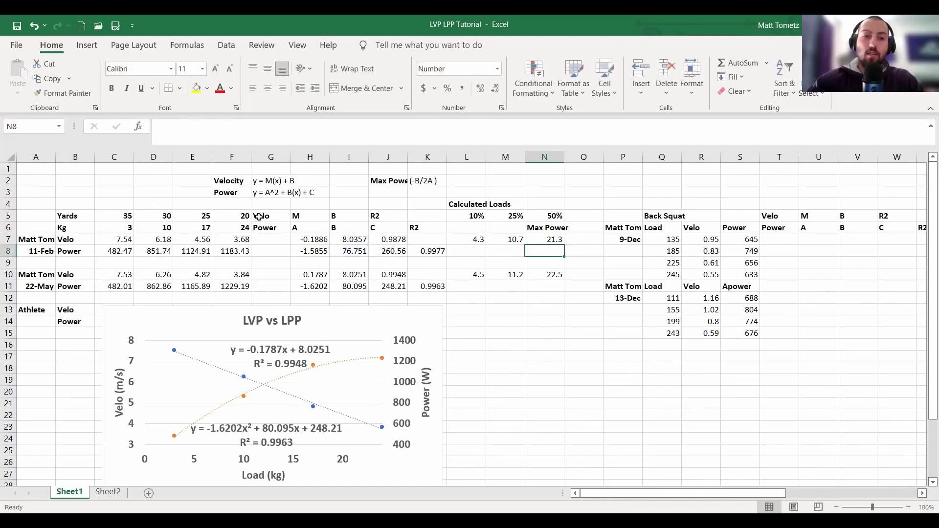
drag(259, 217, 266, 228)
key(ctrl+c)
click(270, 240)
key(ctrl+v)
click(274, 272)
key(ctrl+v)
key(Delete)
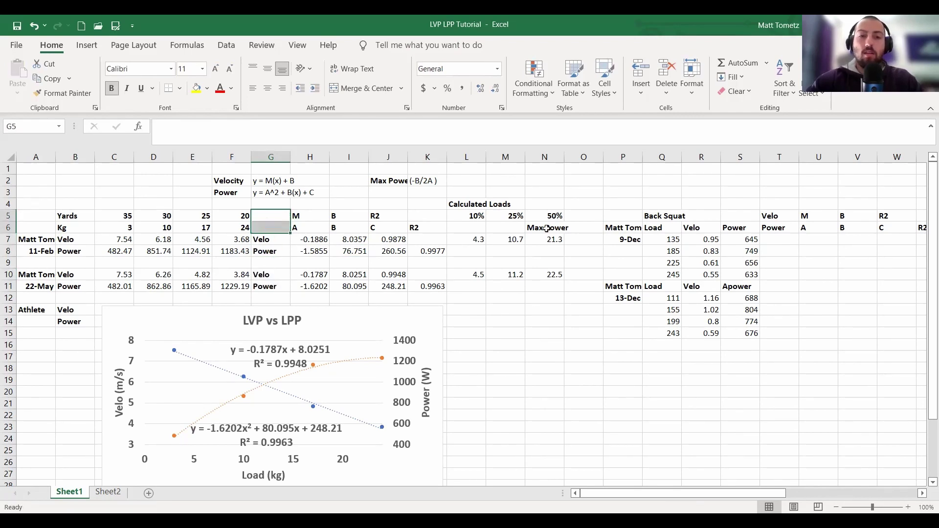
Enter =(-I8)/(2*H8) in N8 for the 11-Feb max-power load of 24.2
click(549, 249)
text(=)
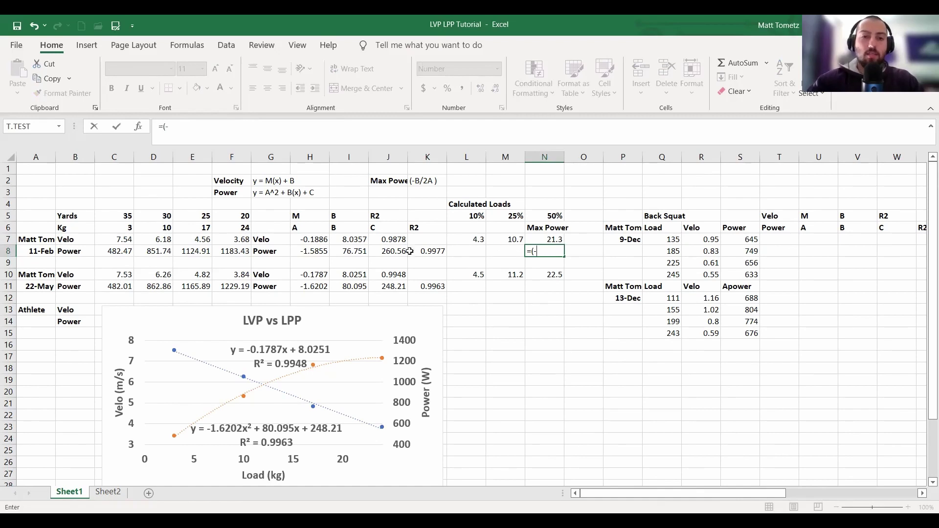
text((-)
click(358, 254)
text()/(2)
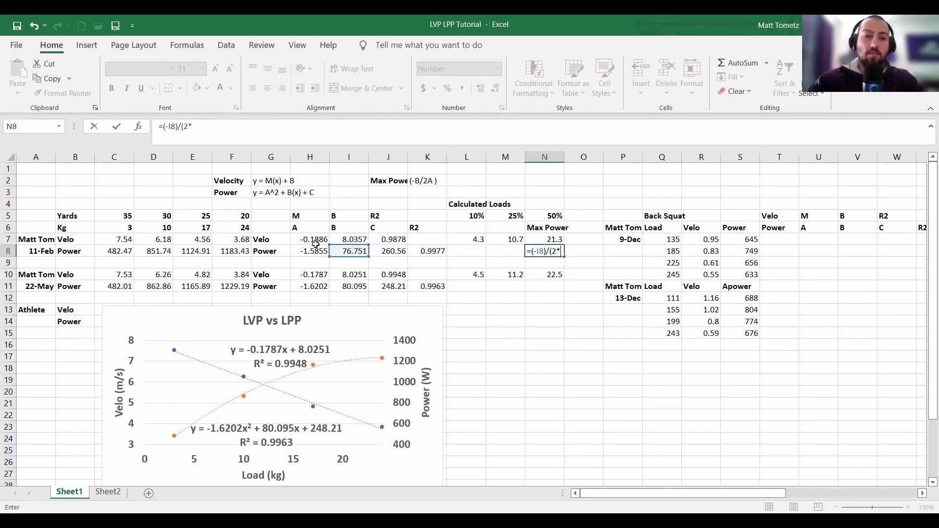
text(*)
click(318, 249)
key(Return)
Review the N8 max-power result against the 50% load formula in N7
key(Up)
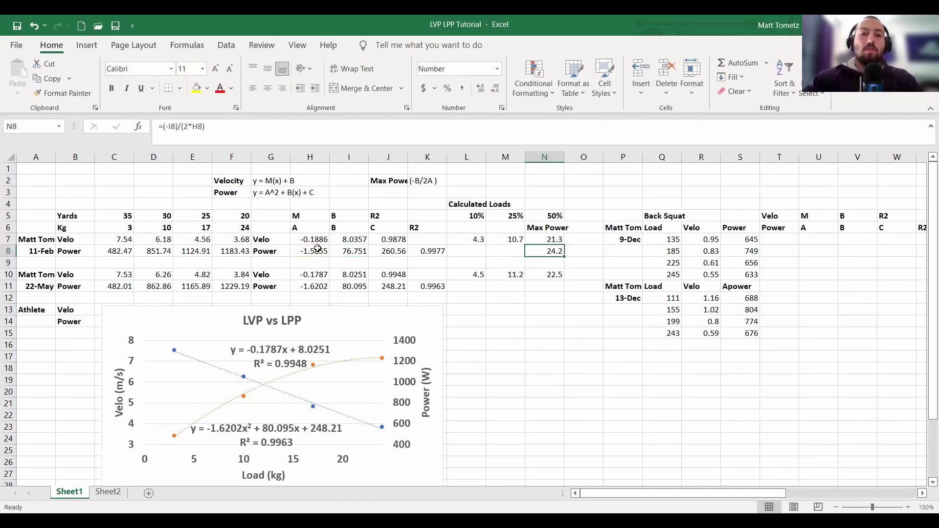
click(535, 238)
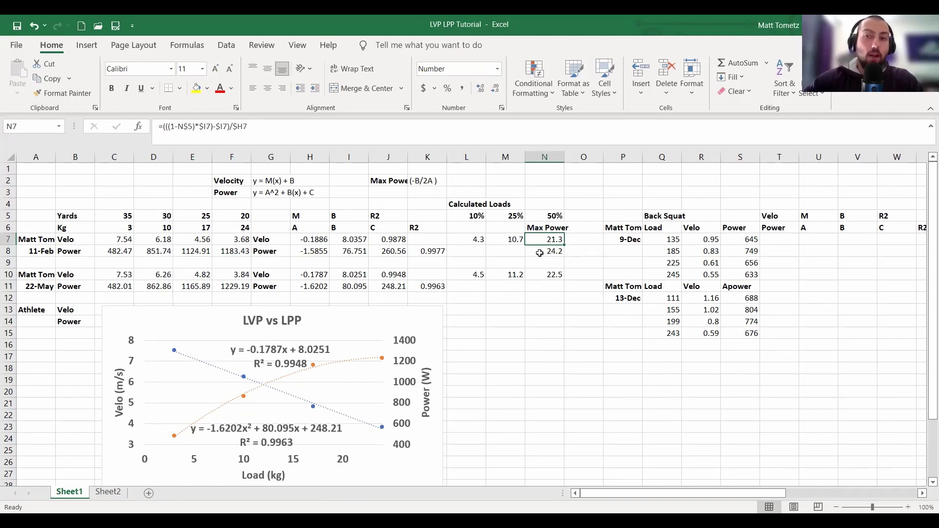
click(540, 253)
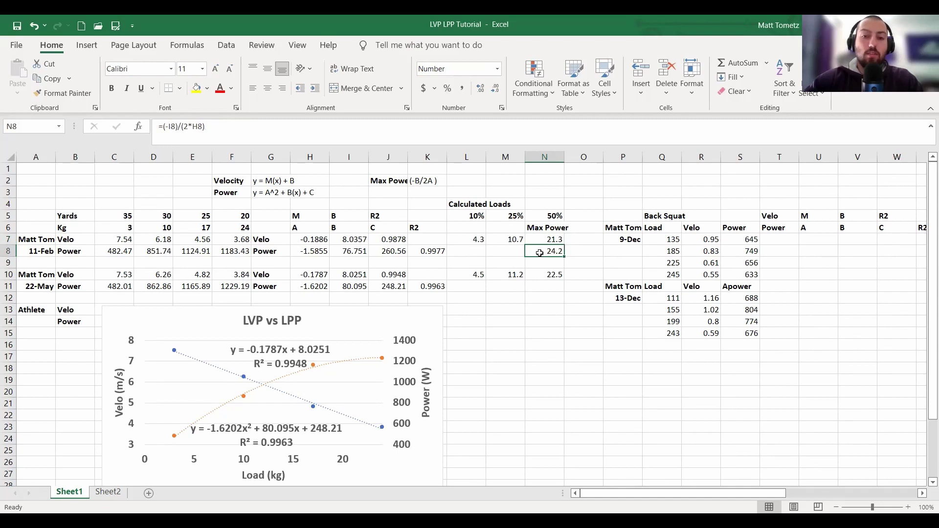
click(583, 248)
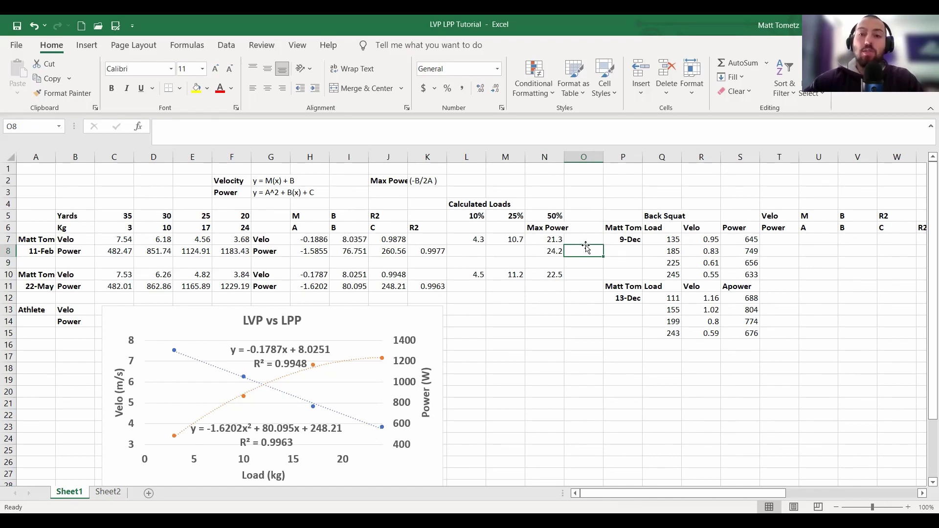
click(270, 239)
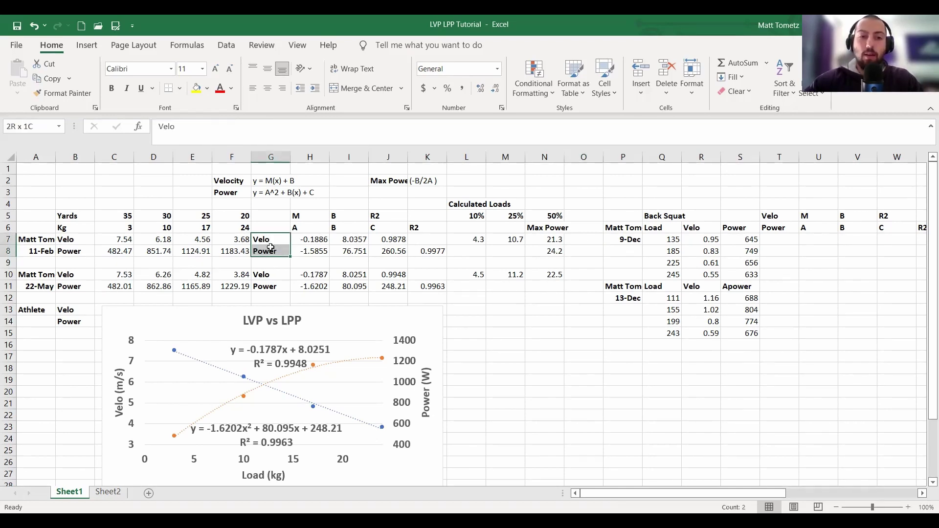
click(543, 251)
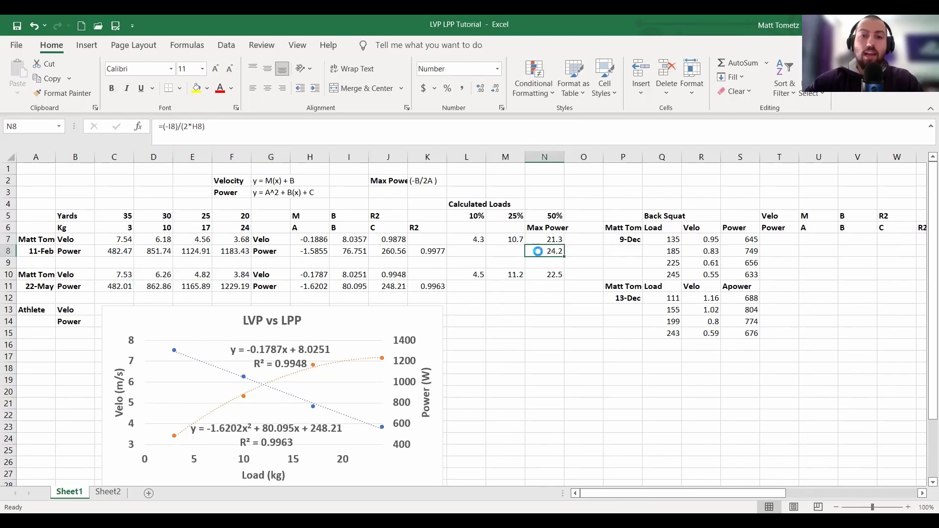
Copy the N8 max-power formula to N11, verifying =(-I11)/(2*H11) gives 24.7
key(ctrl+c)
click(546, 289)
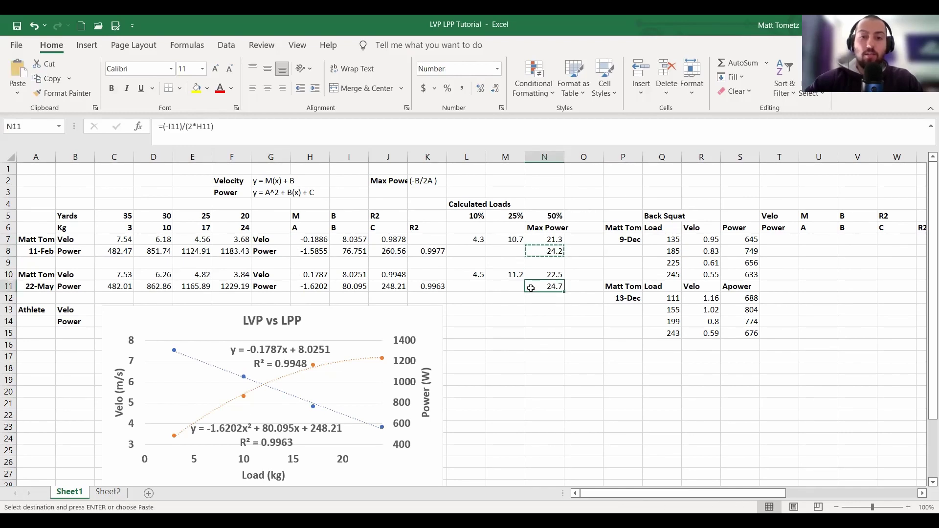
double_click(540, 287)
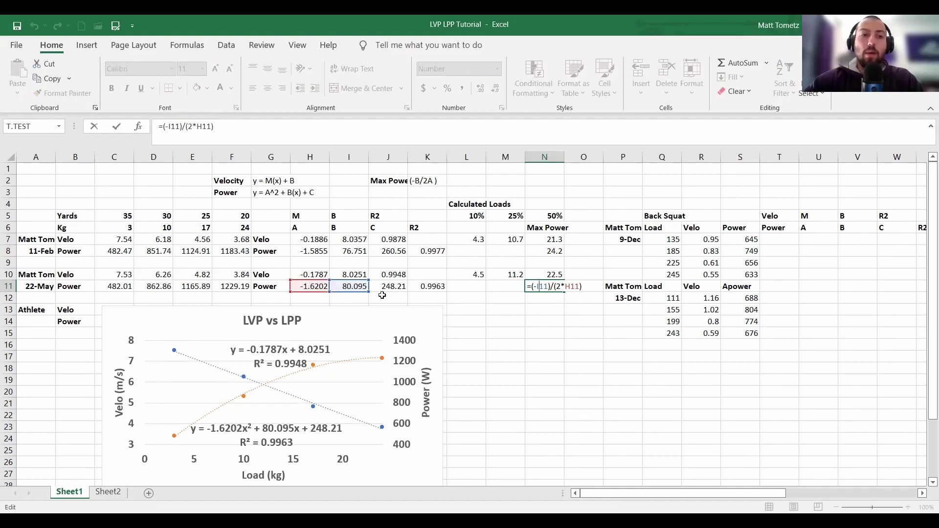
key(Escape)
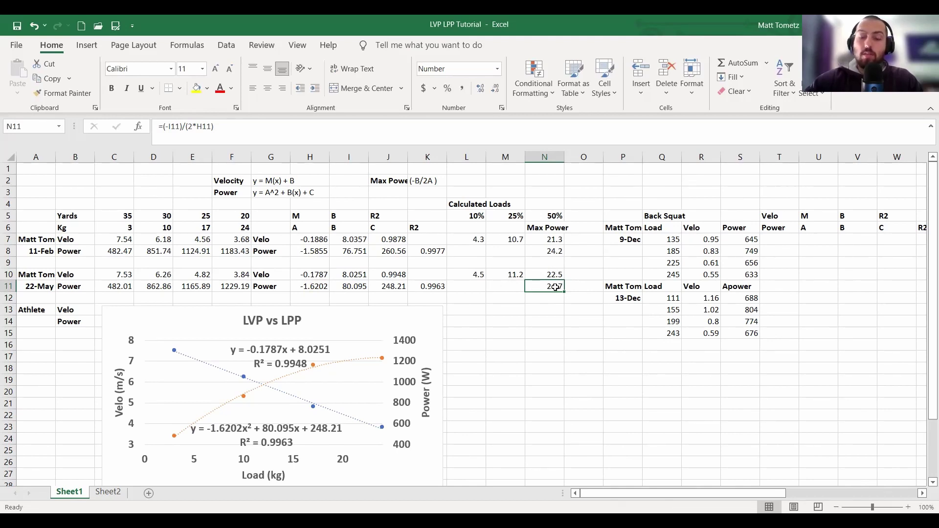
scroll(411, 284, down, 1)
Move the chart down and paste the Velo and Power labels into G13:G14
drag(411, 284, 402, 310)
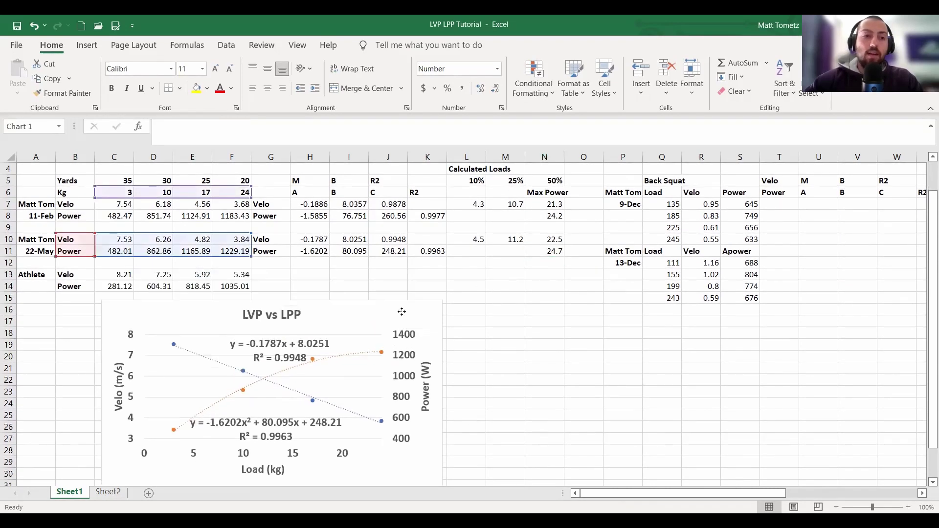
drag(264, 240, 267, 248)
key(ctrl+c)
click(271, 274)
key(ctrl+v)
key(Escape)
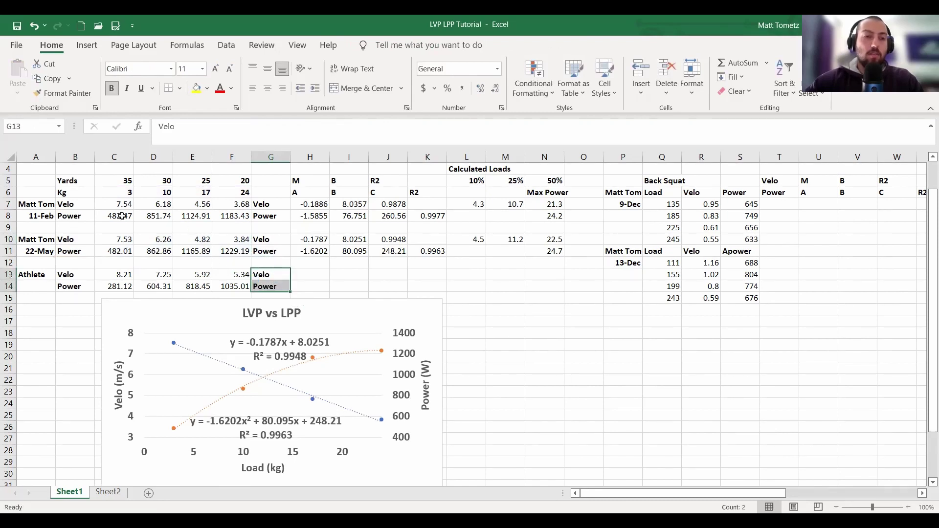
Shift the chart's source range from the 22-May rows to Athlete rows 13-14
click(23, 200)
click(35, 237)
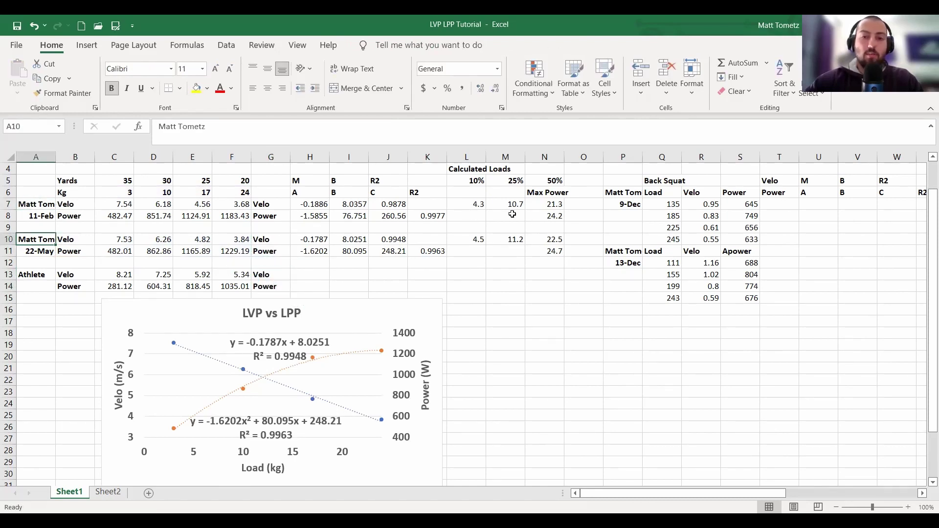
click(352, 308)
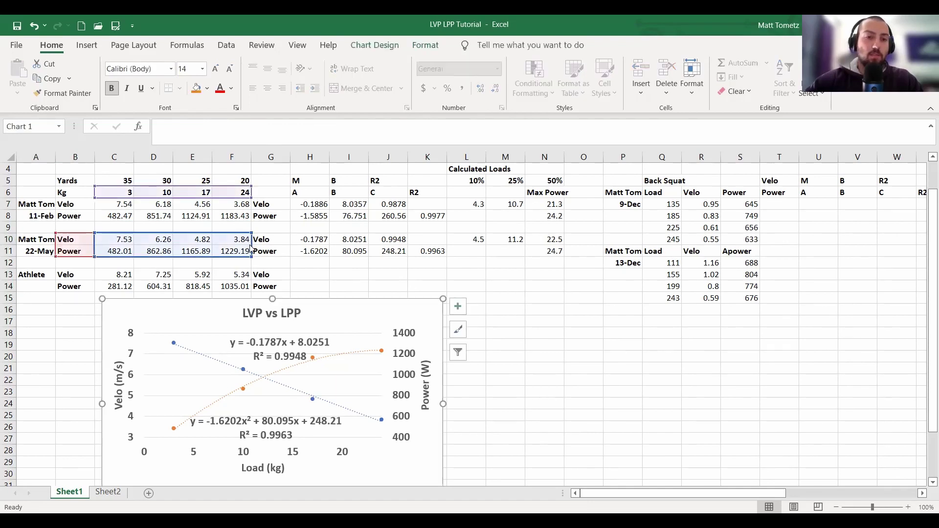
drag(250, 253, 247, 286)
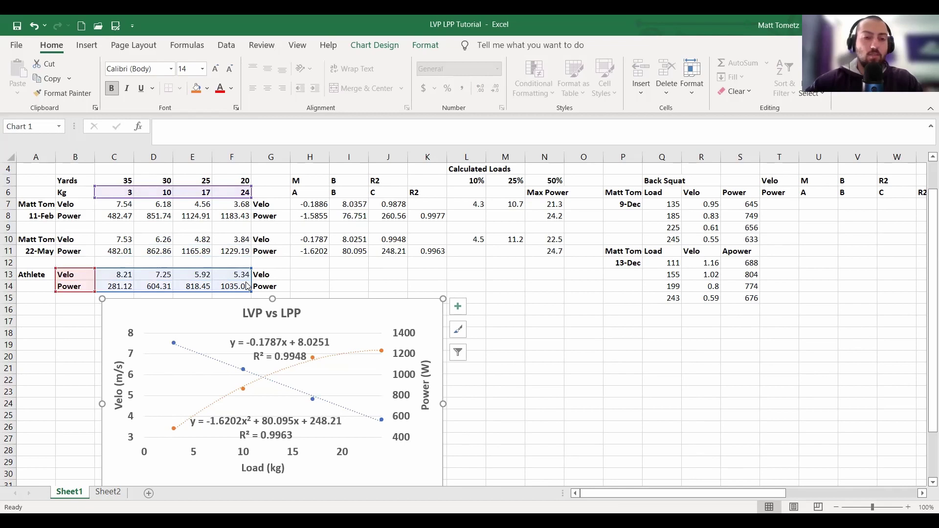
drag(247, 283, 247, 283)
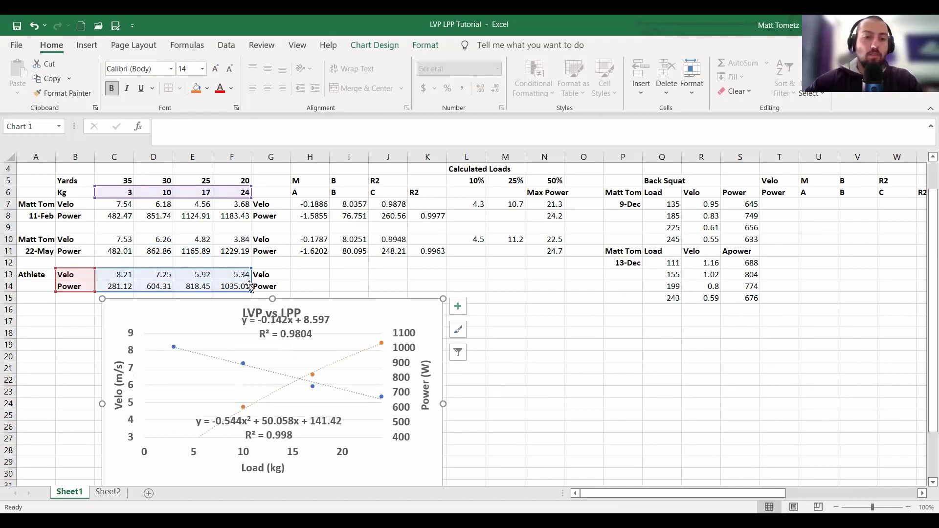
Reposition the upper and lower trendline equation labels so both are readable
drag(274, 330, 293, 353)
click(293, 419)
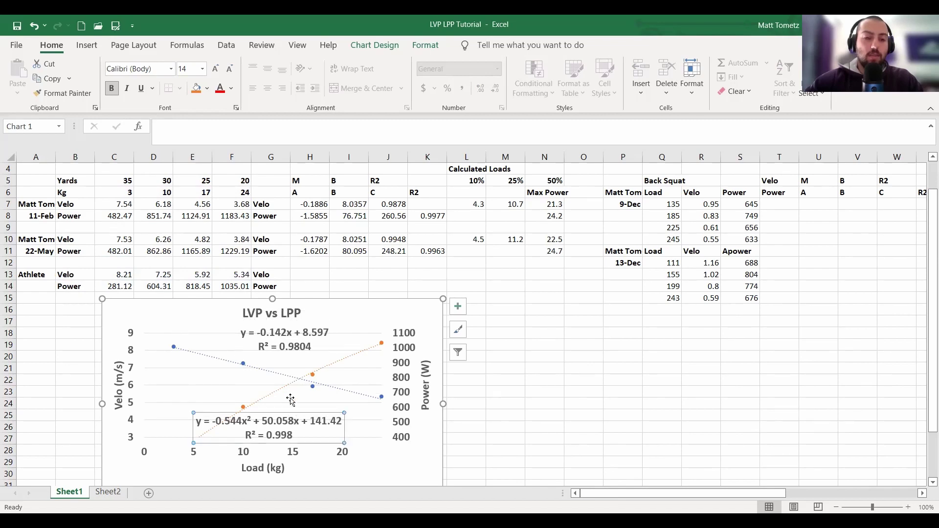
click(293, 416)
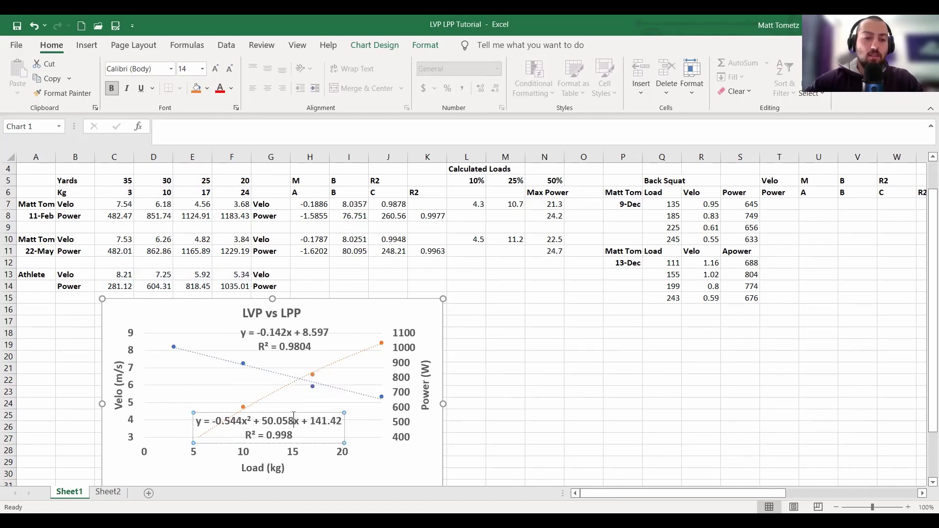
drag(320, 410, 356, 407)
click(311, 347)
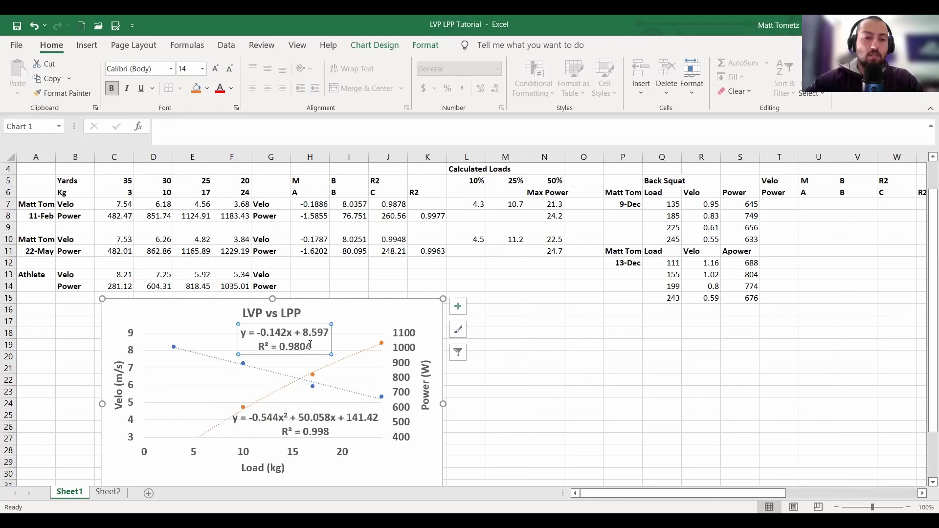
drag(314, 356, 314, 365)
click(316, 276)
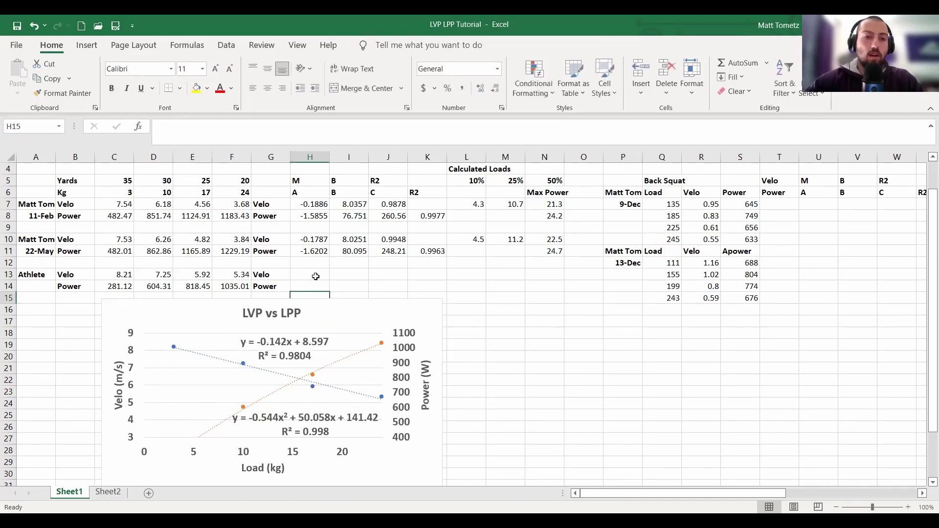
Enter the Athlete velocity coefficients -0.142 and 8.597 with R² 0.9804 in H13:J13
text(-.142)
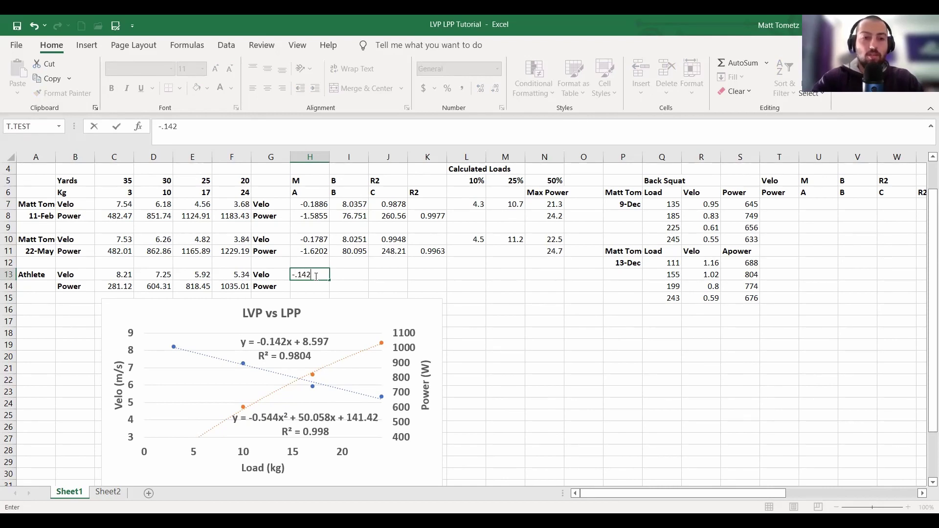
key(Tab)
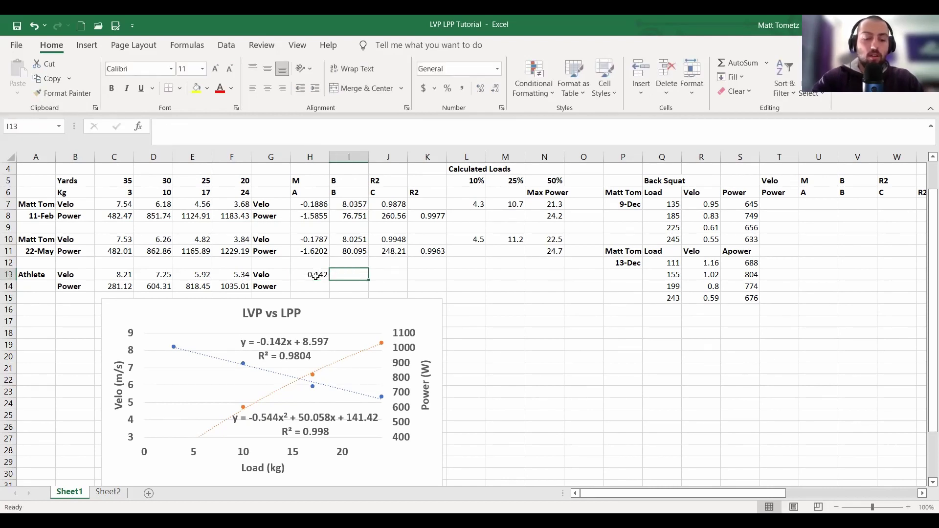
text(8.59)
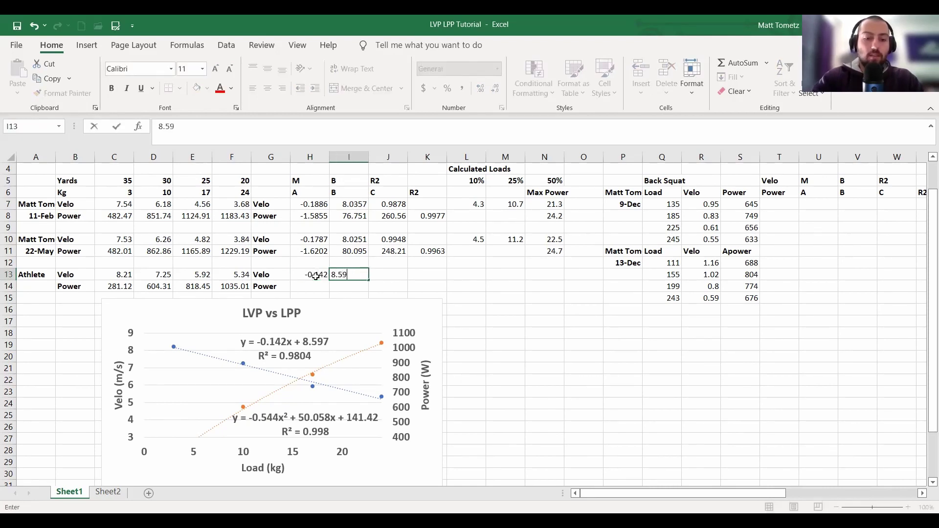
text(7)
key(Tab)
text(.)
key(Return)
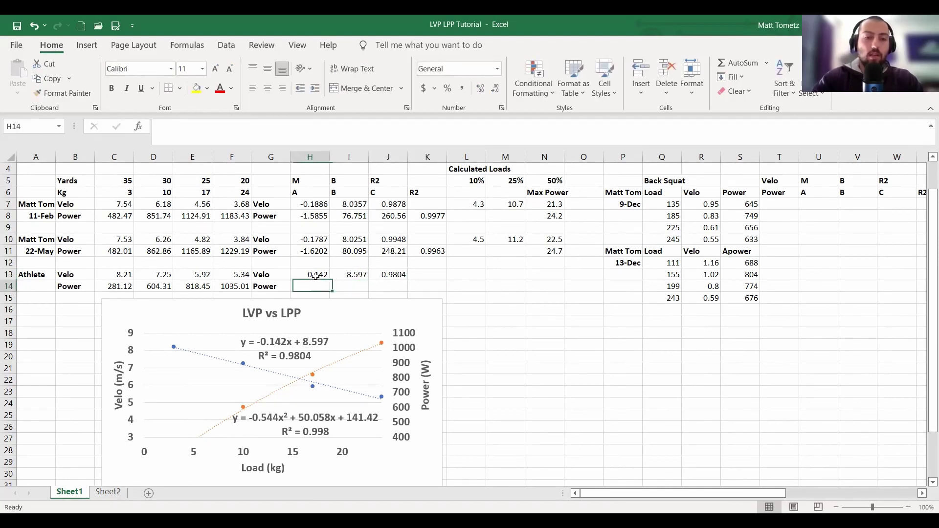
Enter the Athlete power coefficients -0.544, 50.058, 141.42 and R² 0.998 in H14:K14
text(-.544)
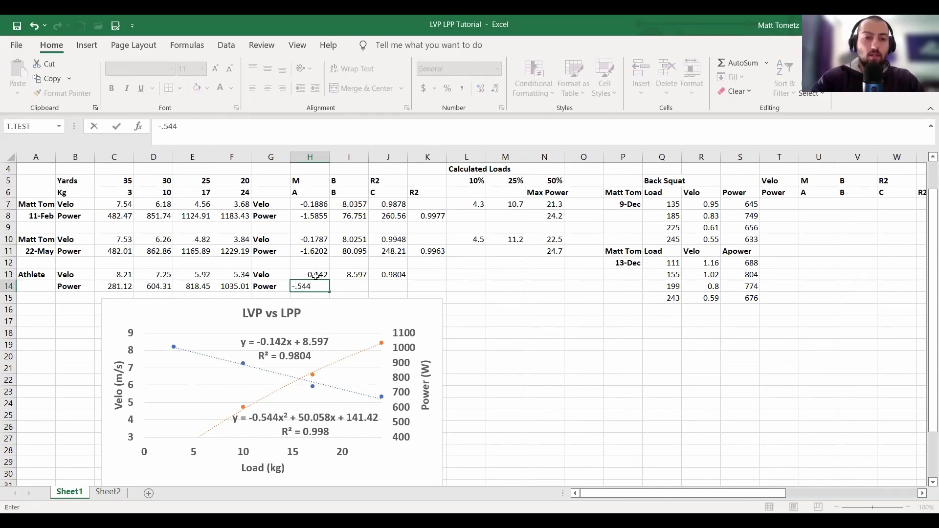
key(Tab)
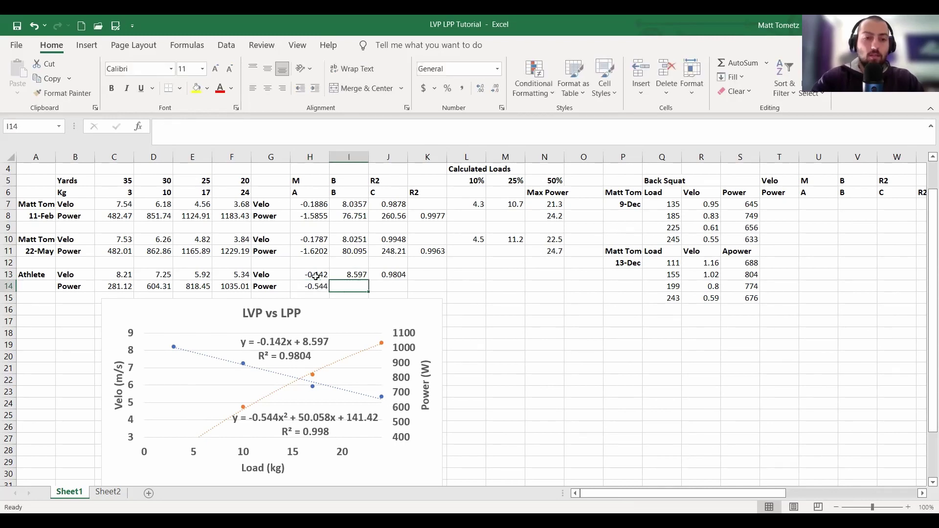
text(50.058)
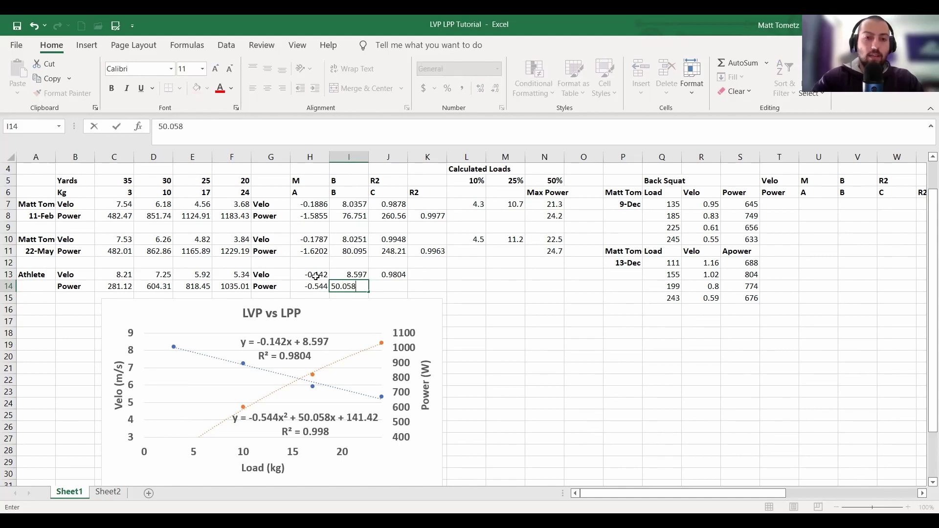
key(Tab)
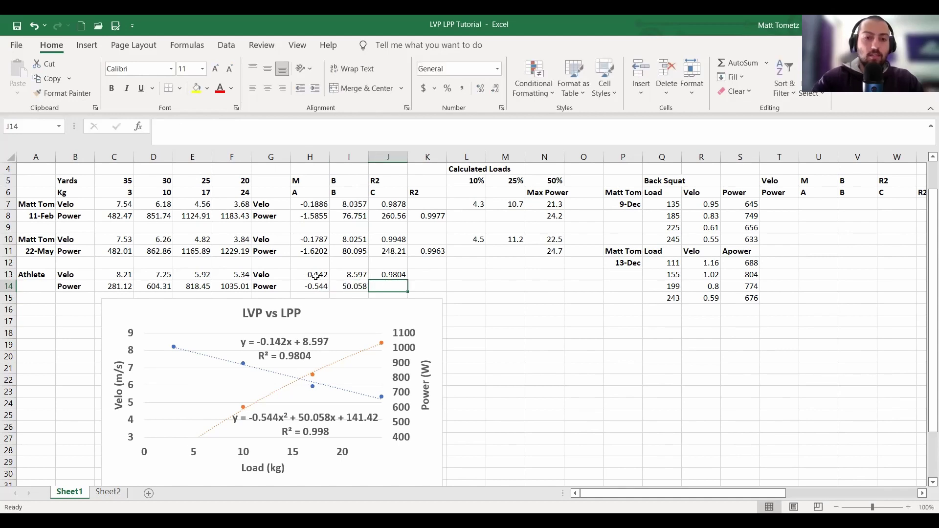
text(141.42)
key(Tab)
text(.998)
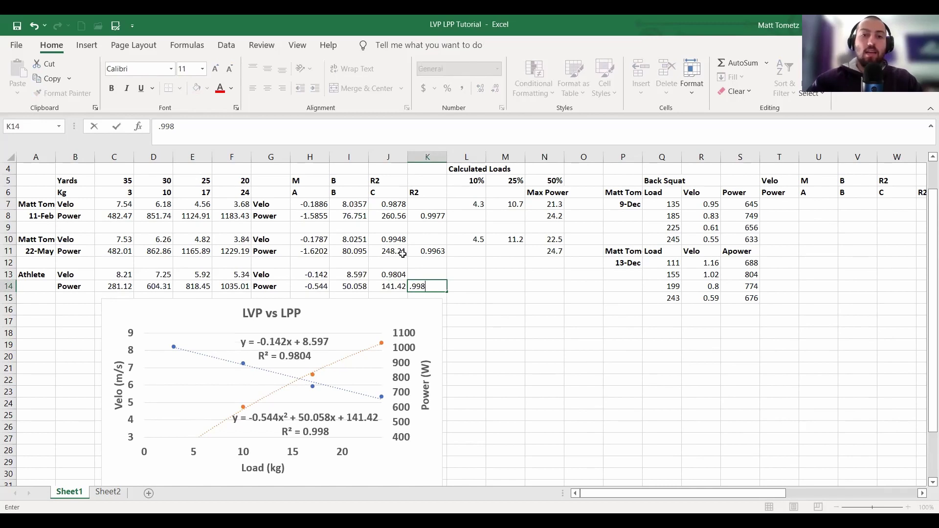
Copy the L10:N11 load formulas to L13:N14, giving 6.1, 15.1, 30.3 and 46.0
key(Return)
drag(469, 240, 557, 252)
key(ctrl+c)
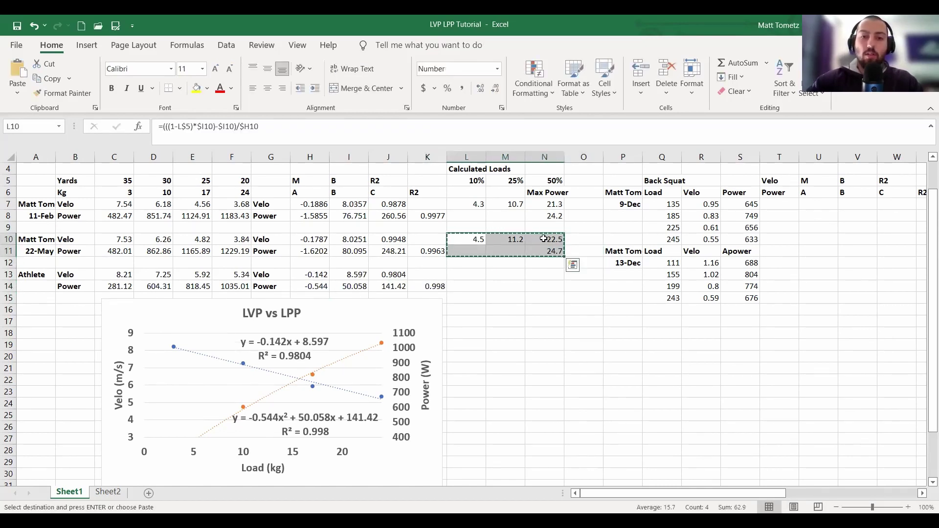
click(456, 276)
key(ctrl+v)
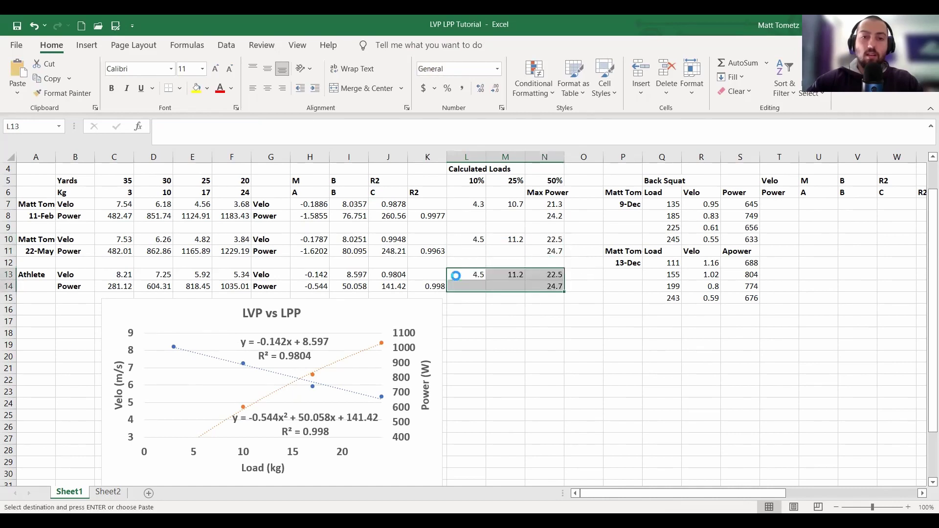
key(Escape)
click(536, 286)
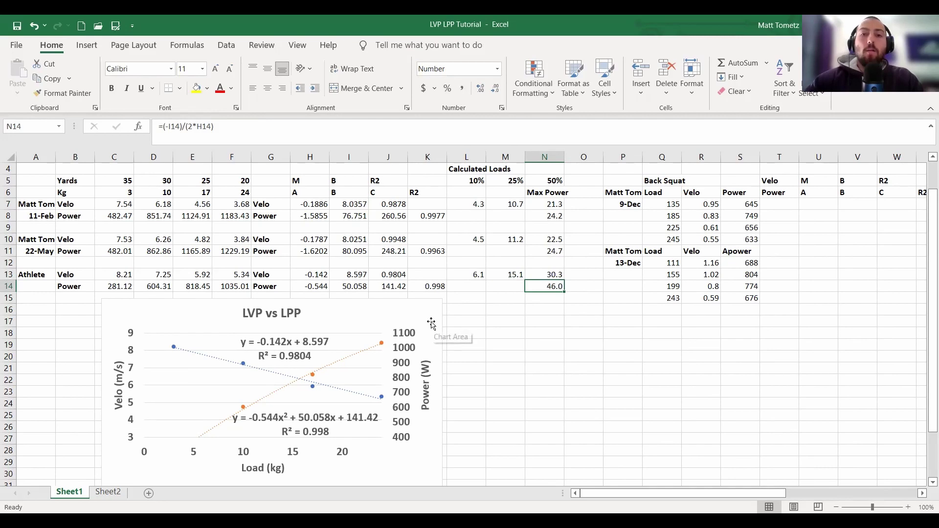
click(464, 297)
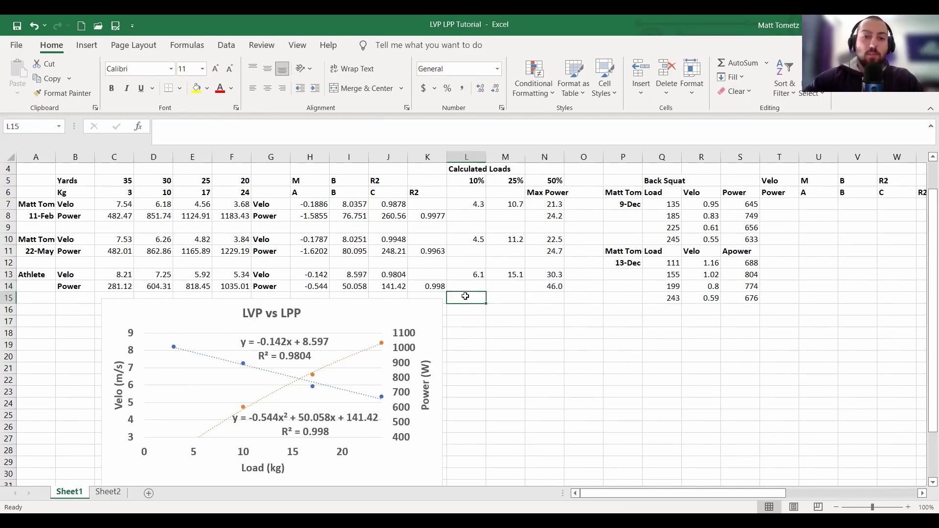
Inspect the chart's source ranges and the four Kg load cells C6:F6
click(397, 311)
scroll(155, 259, up, 1)
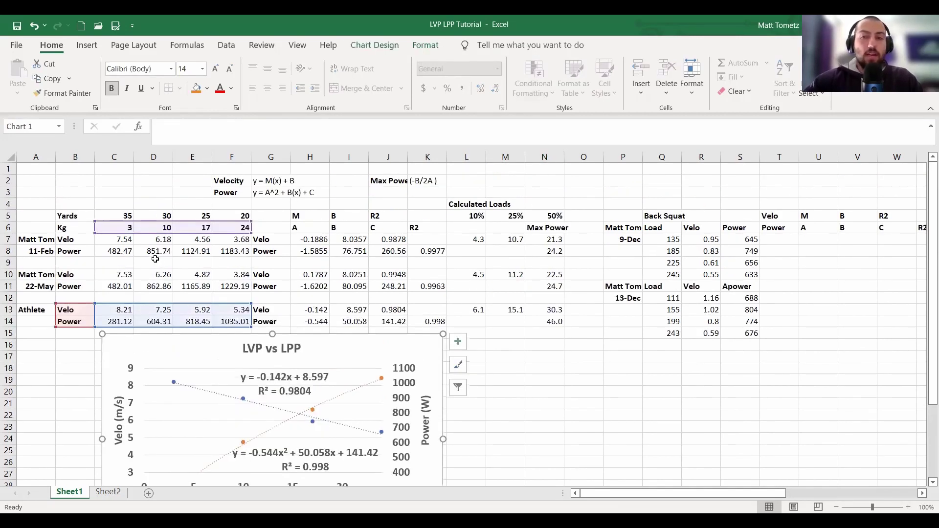
scroll(155, 259, down, 1)
scroll(132, 240, up, 1)
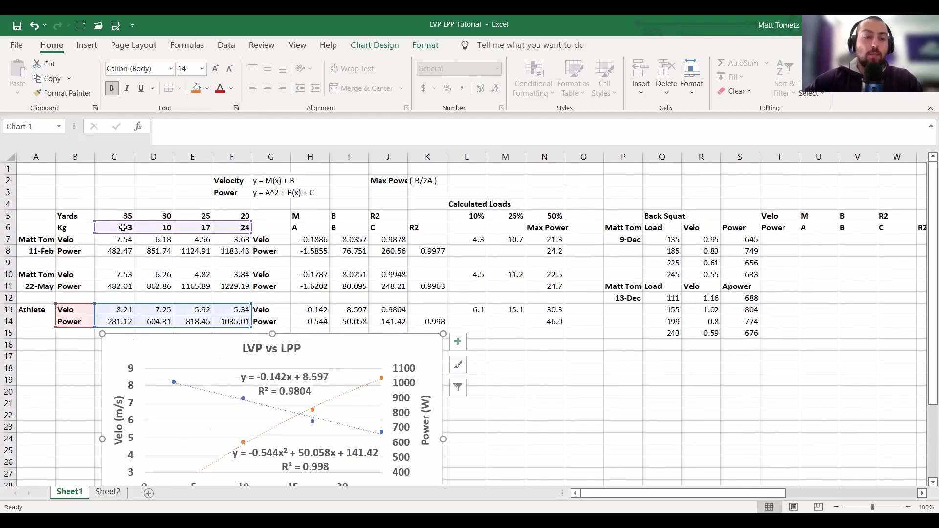
click(118, 227)
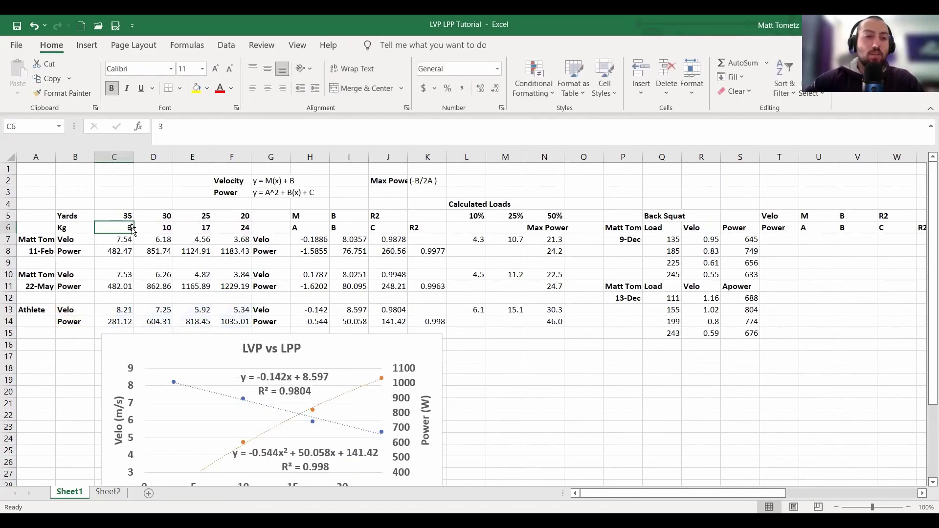
click(158, 228)
click(197, 227)
click(217, 227)
drag(218, 227, 128, 227)
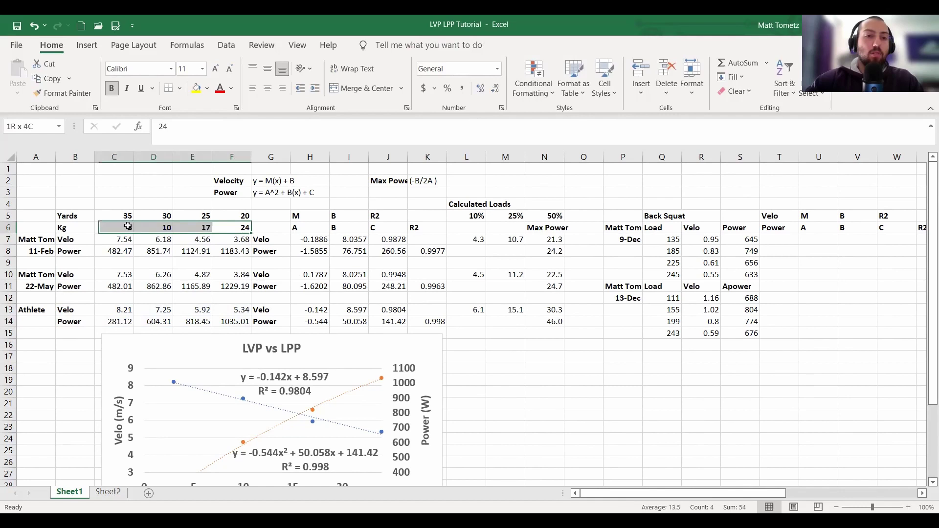
click(121, 337)
key(Escape)
key(F2)
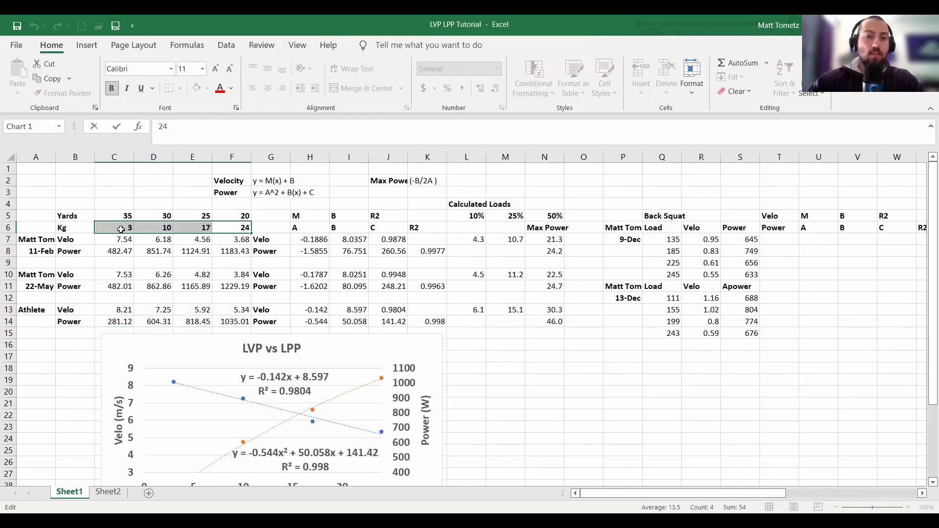
click(477, 309)
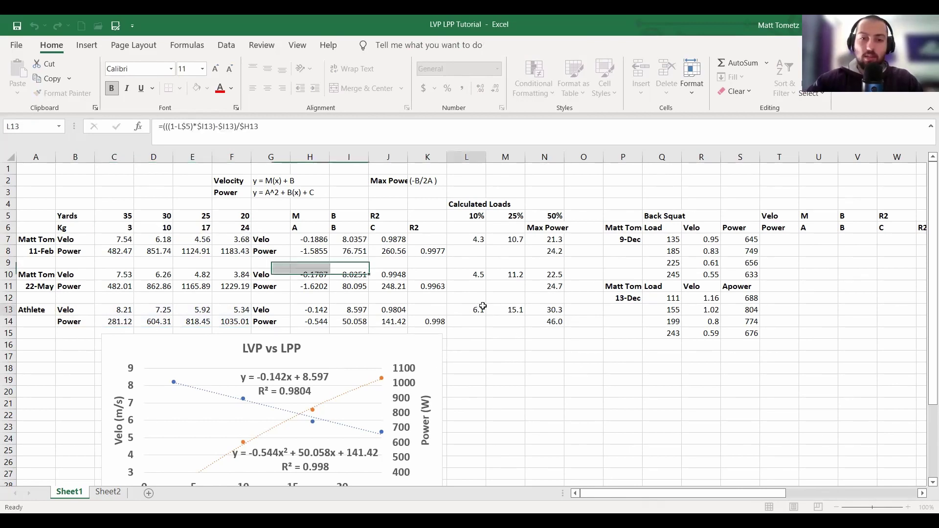
Try Kg loads 1, 5, 10 and 15 in C6:F6
click(131, 228)
text(1)
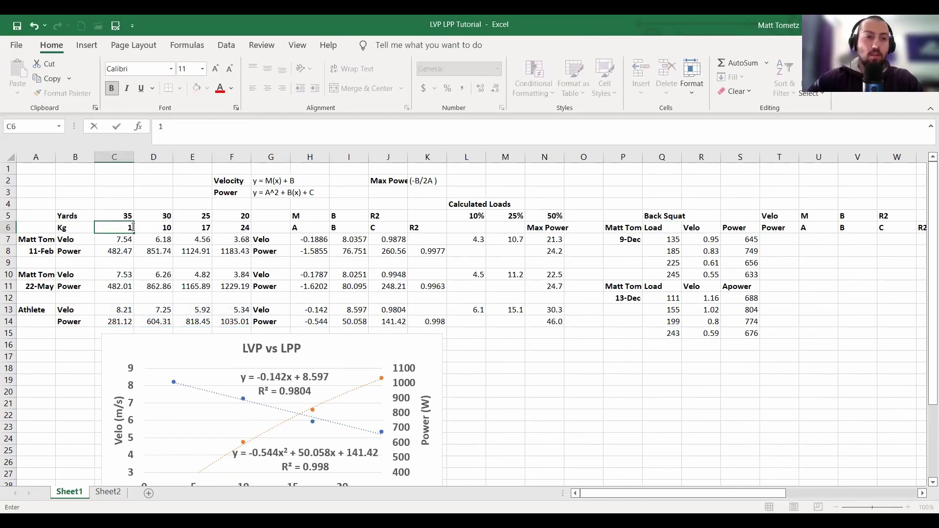
key(Tab)
text(5)
key(Tab)
text(17)
key(BackSpace)
text(0)
key(Tab)
text(15)
key(Return)
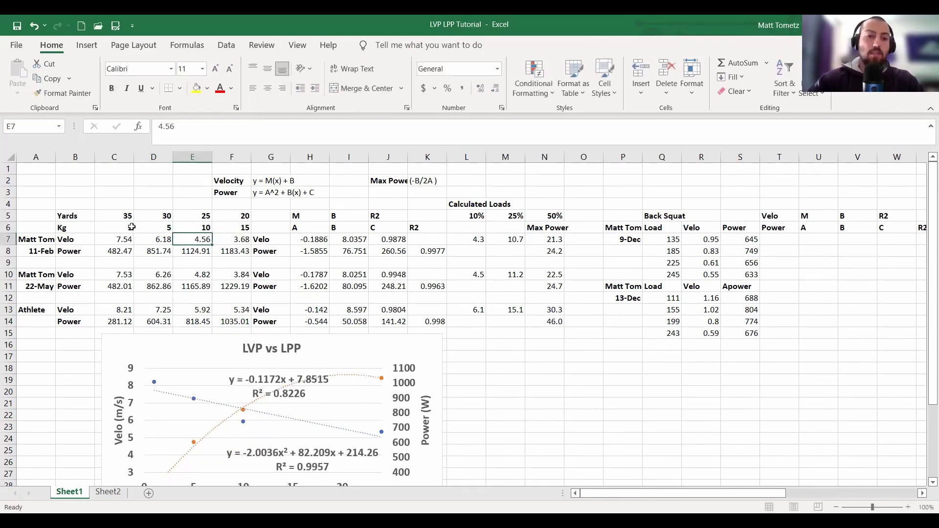
Move the linear and polynomial trendline equation labels to the right
scroll(206, 313, down, 2)
click(210, 318)
drag(209, 318, 221, 318)
click(264, 377)
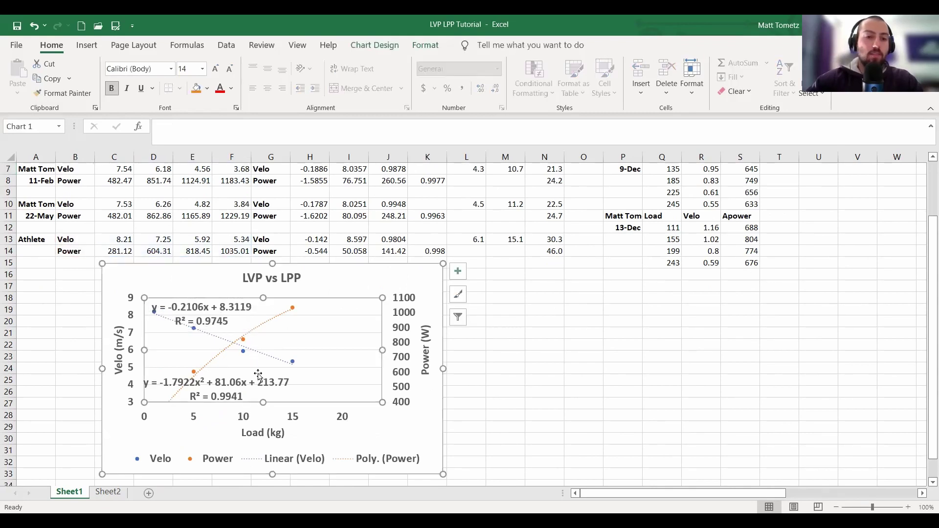
click(264, 376)
drag(294, 383, 357, 379)
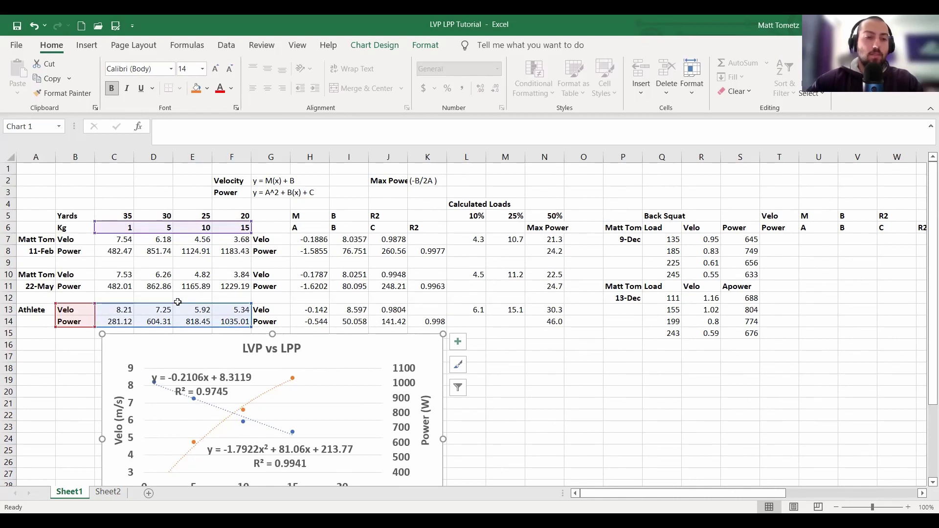
Enter Kg loads 3, 10, 17 and 24 in C6:F6
click(119, 226)
text(3)
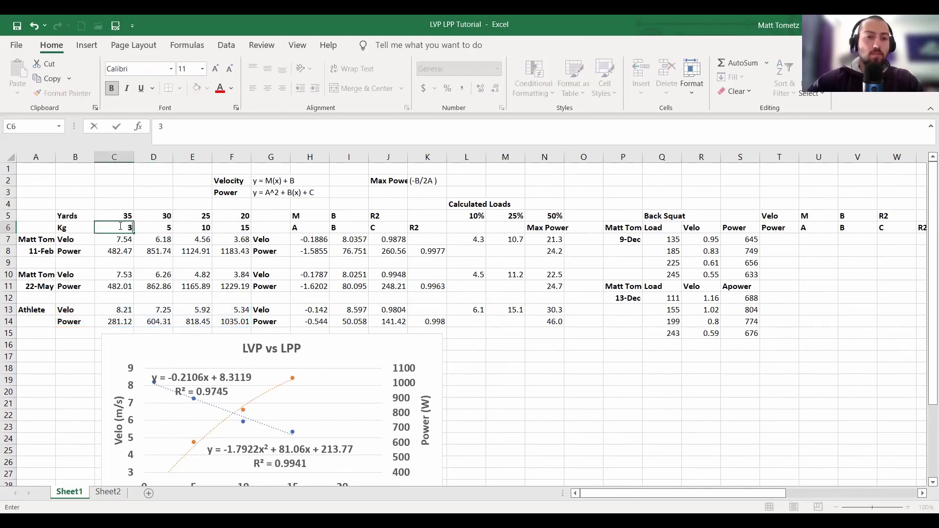
key(Tab)
text(10)
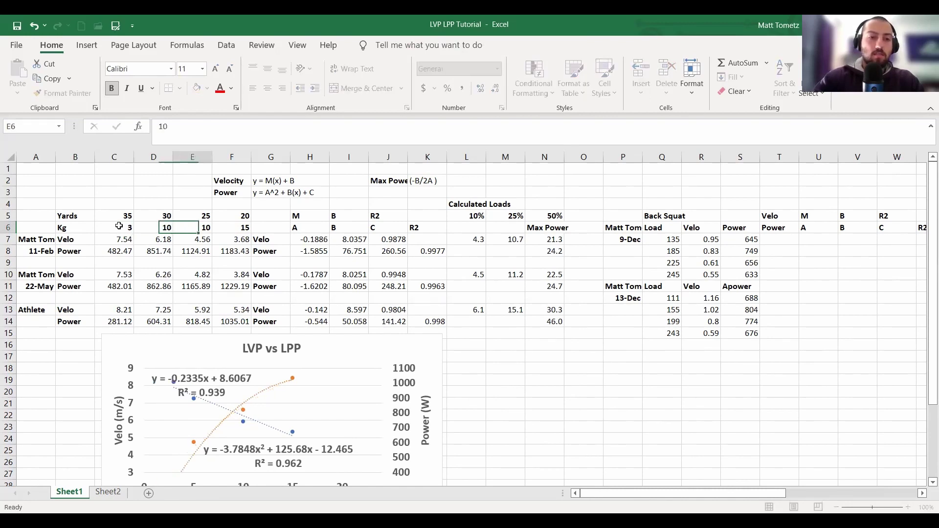
key(Tab)
text(17)
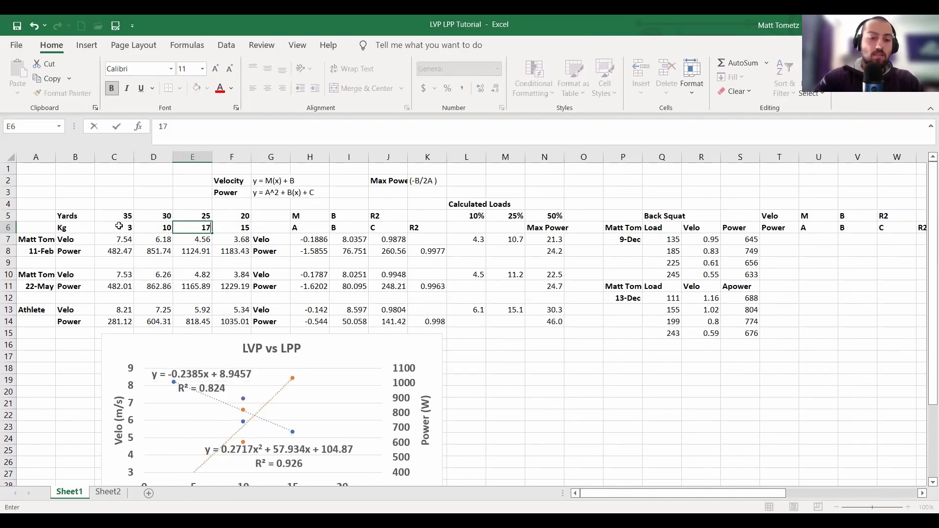
key(Tab)
text(24)
click(153, 240)
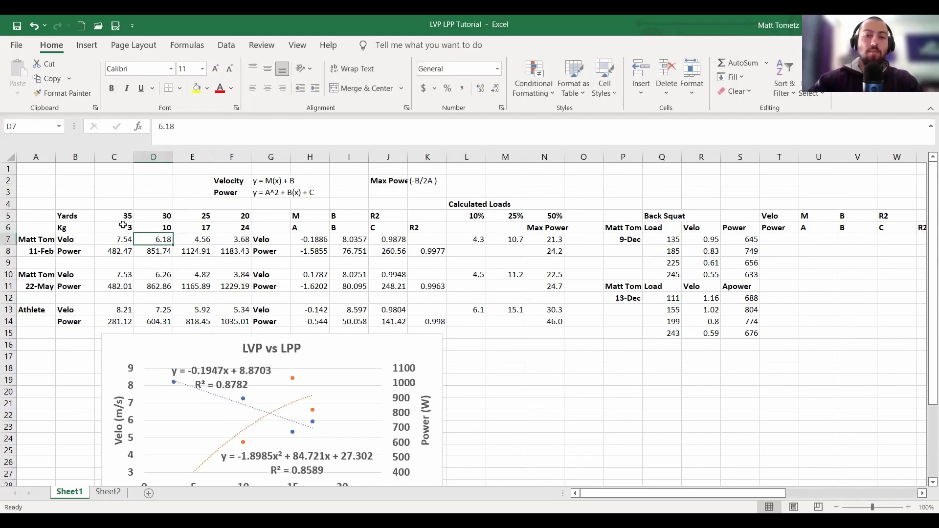
Move the power equation label left and nudge the LVP vs LPP chart slightly left and down
click(373, 443)
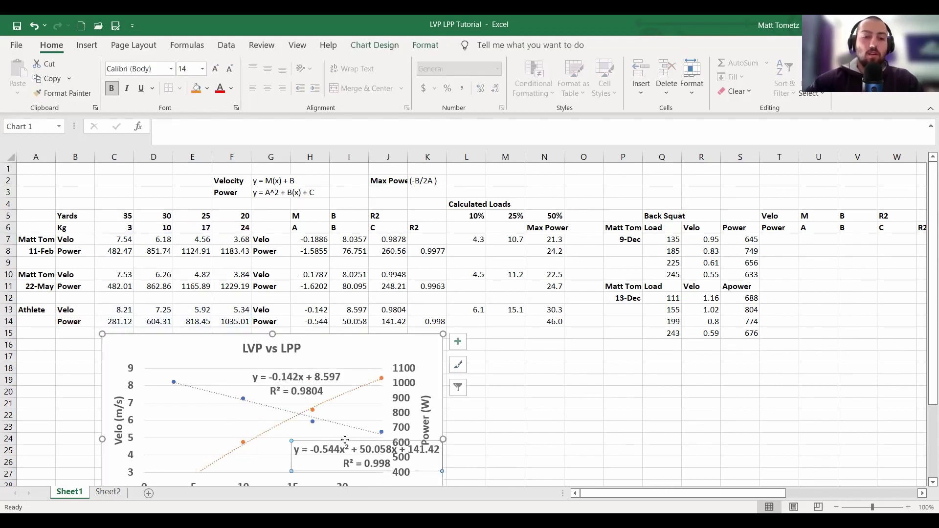
drag(340, 442, 296, 440)
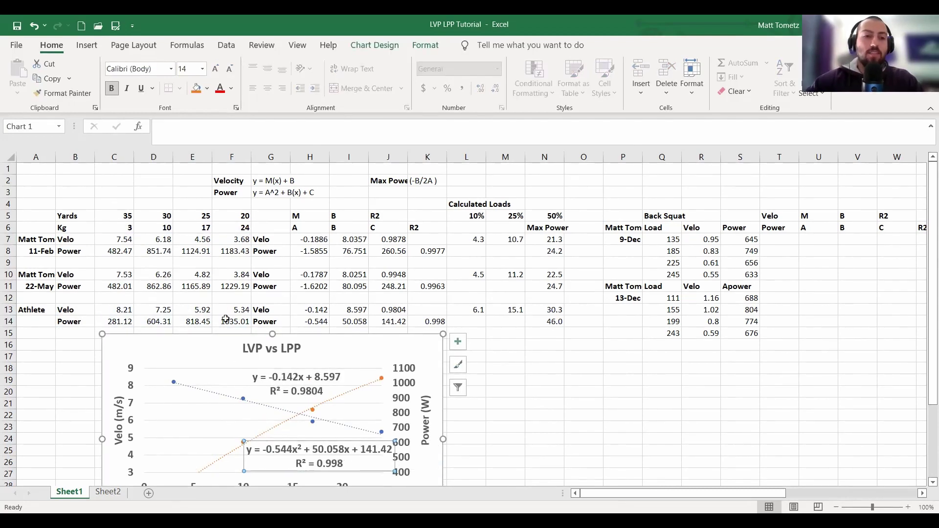
click(157, 239)
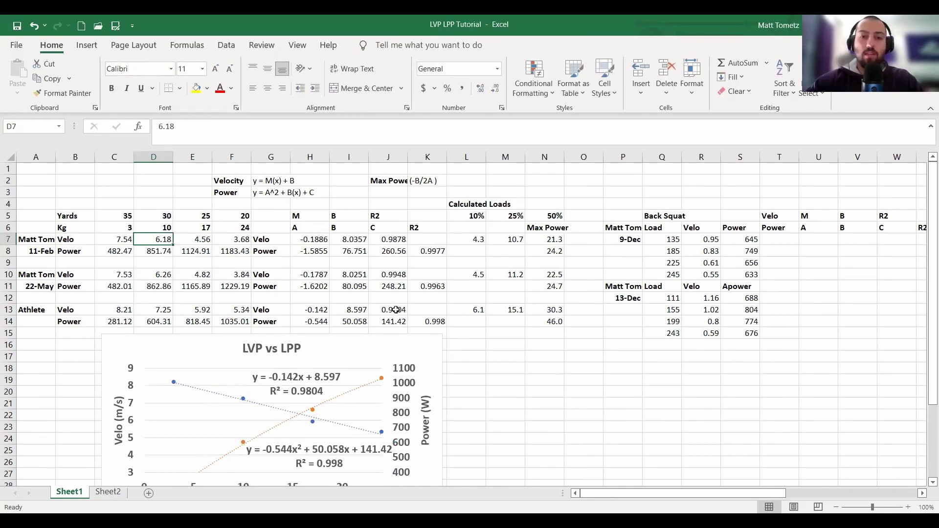
click(170, 342)
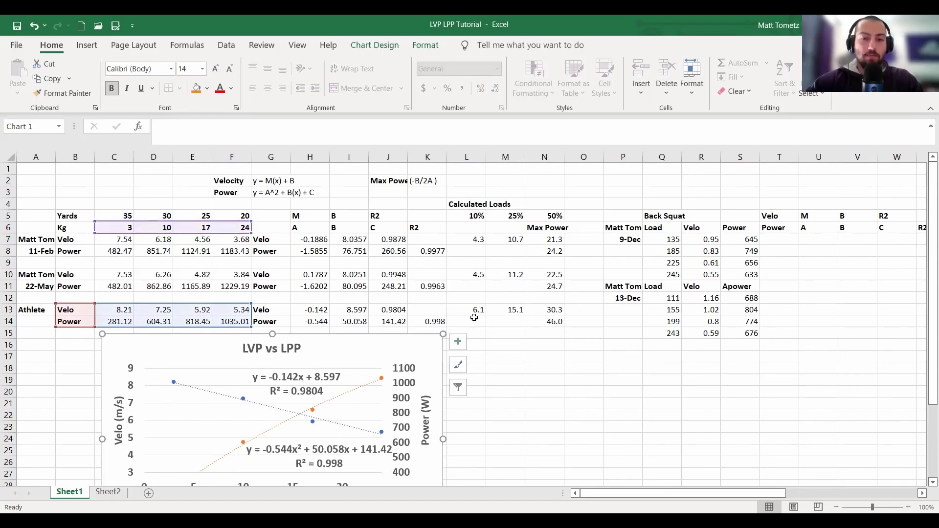
drag(474, 239, 548, 251)
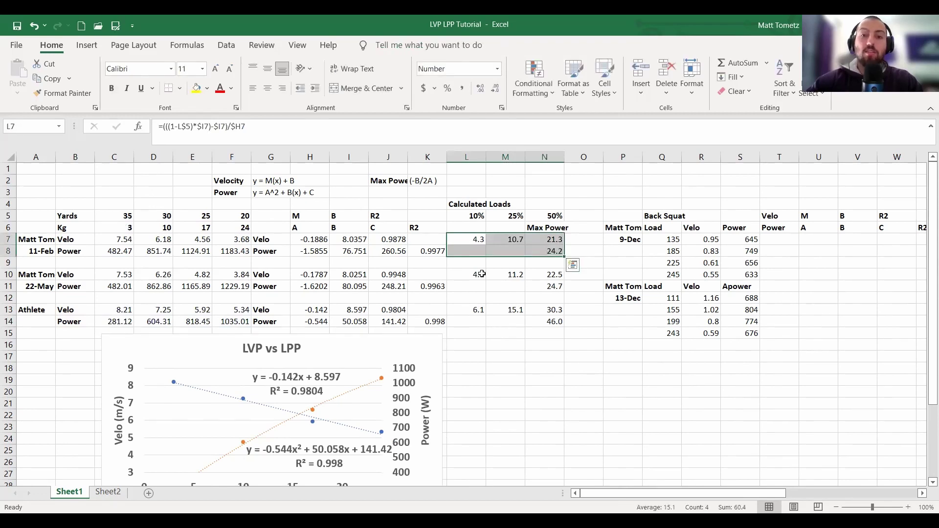
click(511, 317)
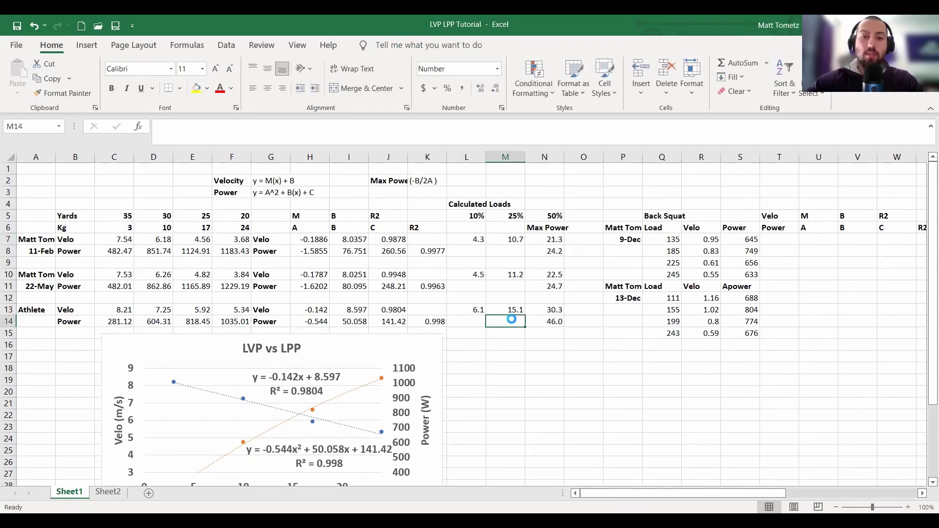
click(374, 341)
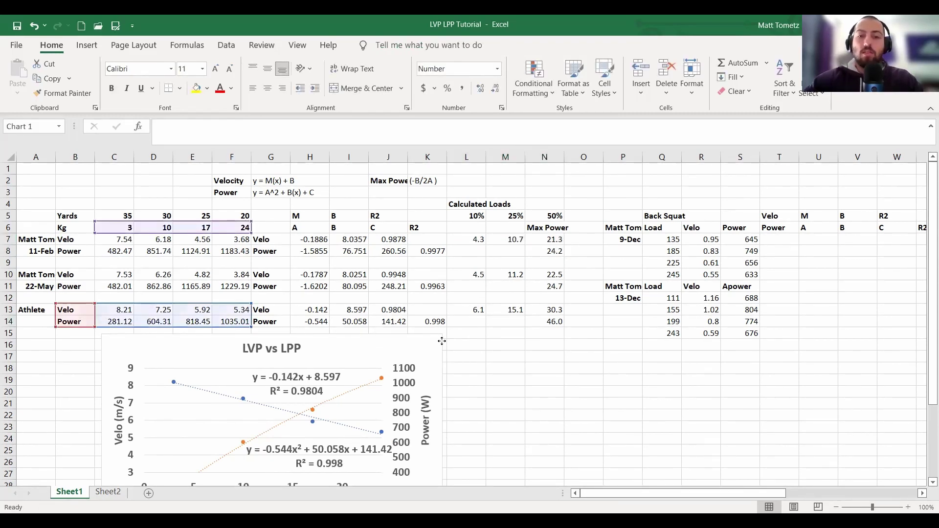
mouse_move(442, 341)
mouse_down()
mouse_move(582, 343)
mouse_move(431, 345)
mouse_up()
click(528, 360)
Insert a 2-D line chart of the whole 9-Dec Load, Velo, Power table, then delete it
scroll(504, 354, right, 3)
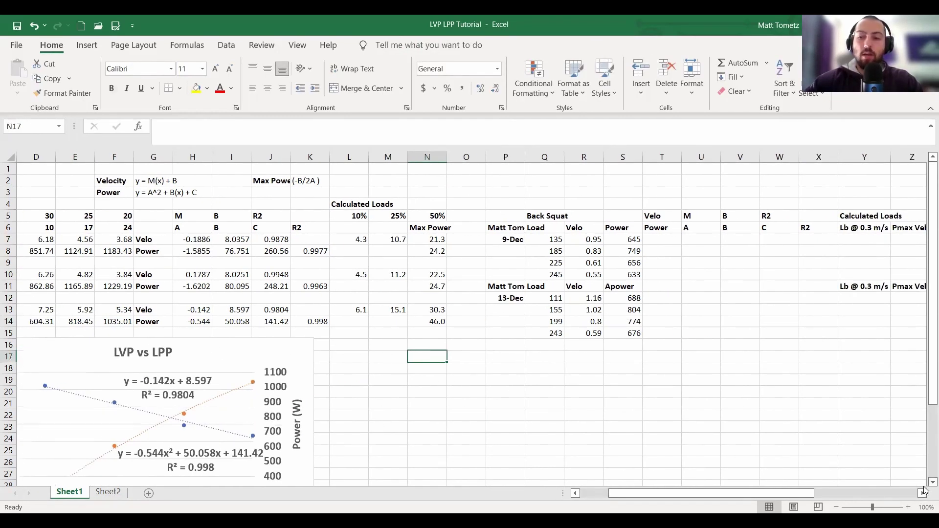
scroll(925, 494, right, 2)
click(599, 333)
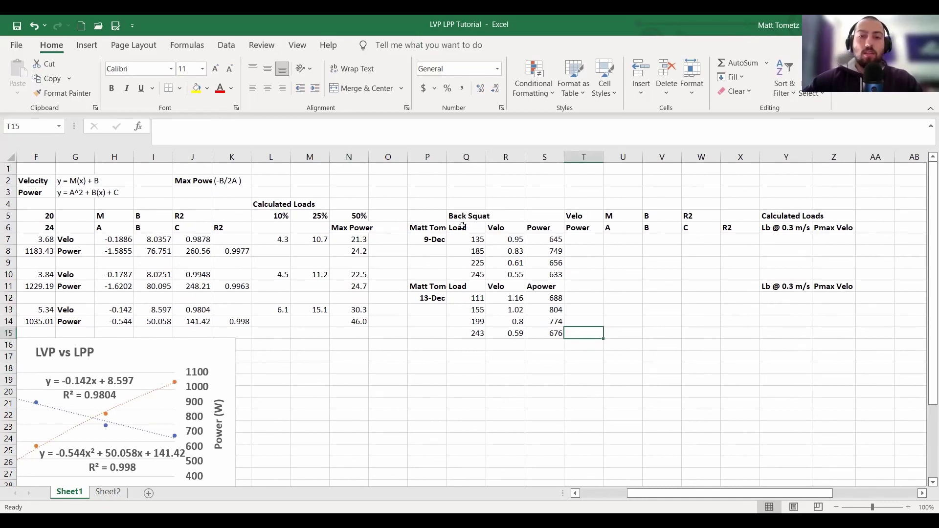
drag(462, 227, 541, 273)
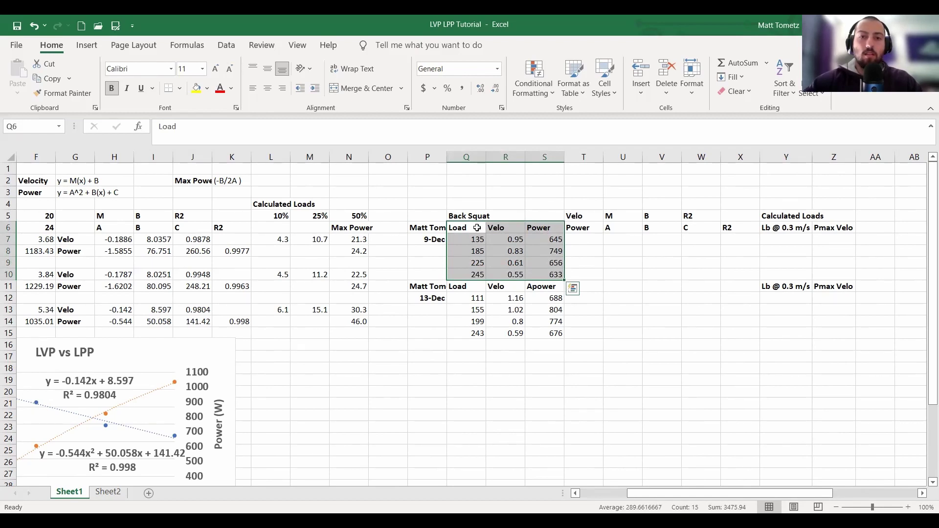
click(87, 45)
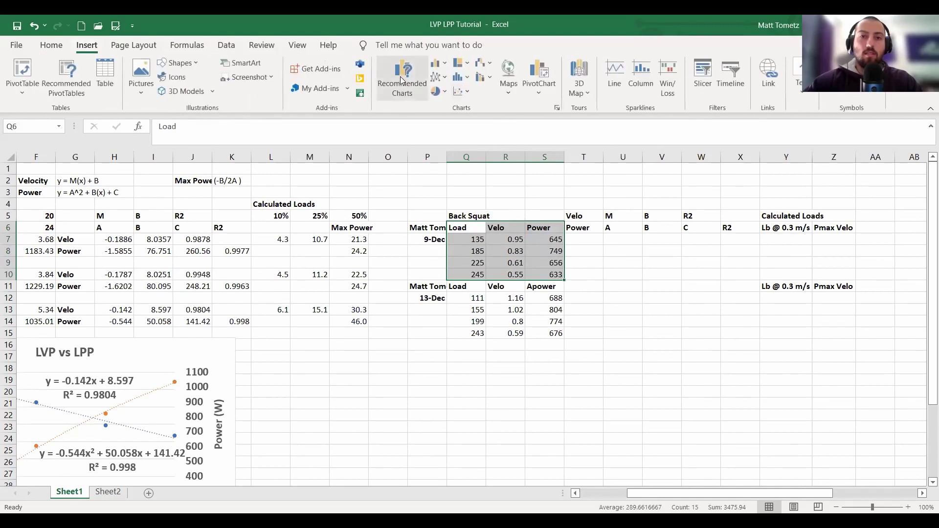
click(438, 78)
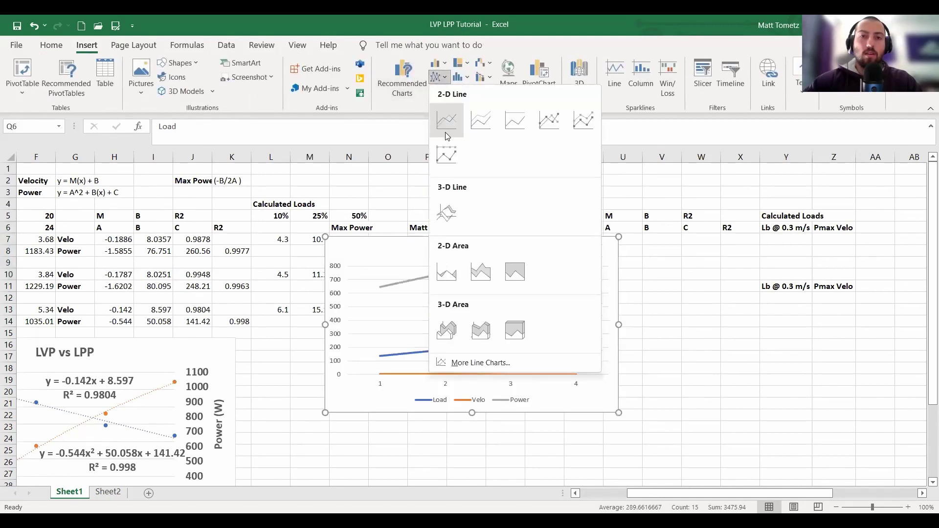
click(453, 223)
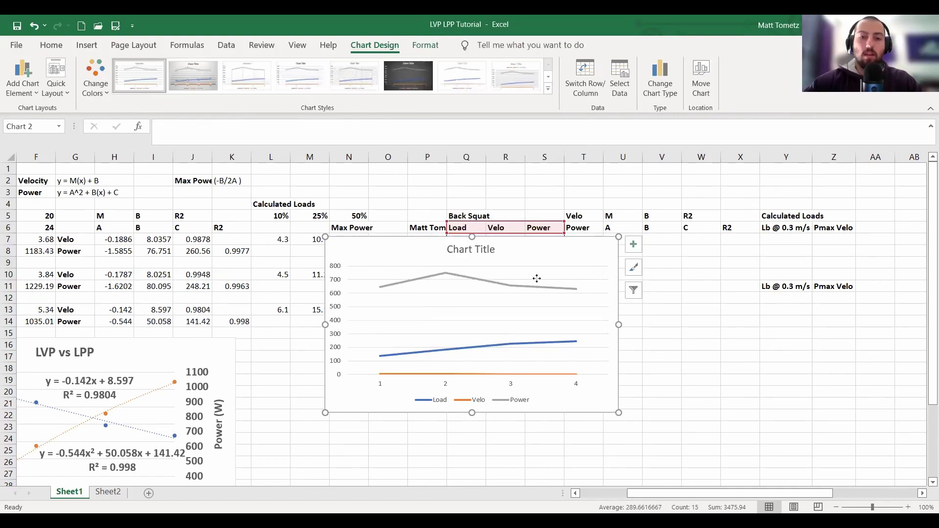
drag(536, 279, 539, 341)
key(Escape)
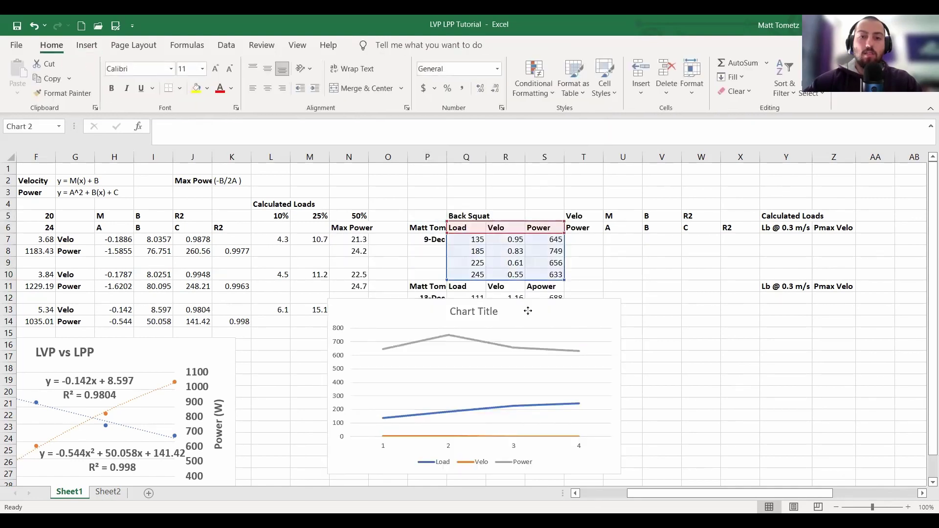
key(Delete)
Insert a 2-D line chart of only the 9-Dec Velo and Power columns
drag(499, 228, 544, 273)
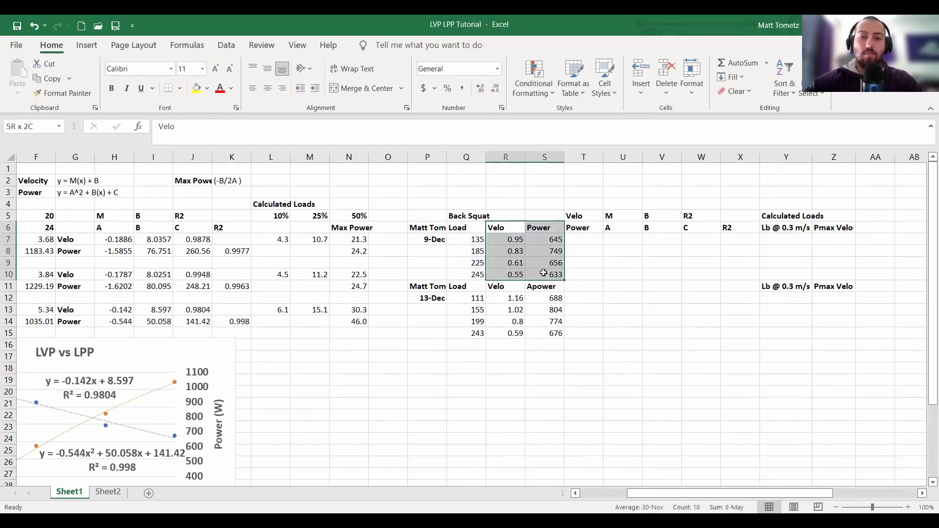
click(87, 45)
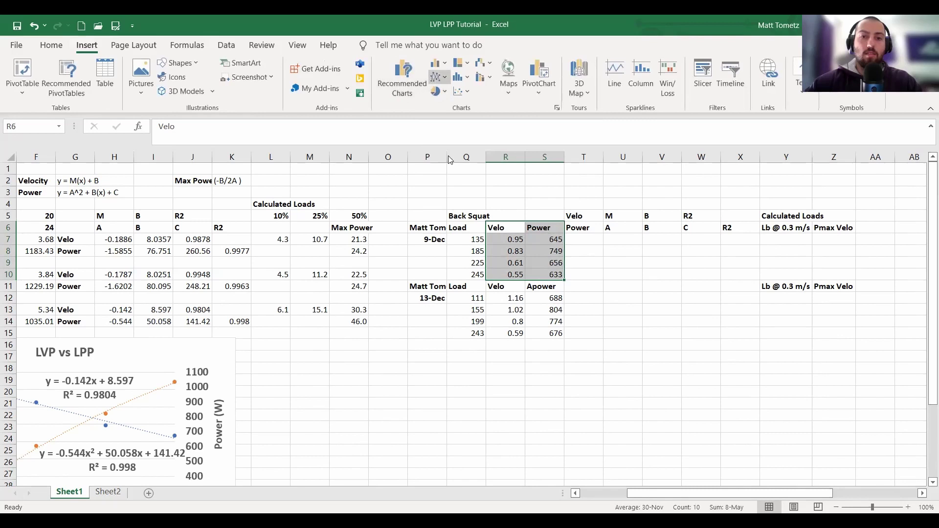
click(438, 77)
click(443, 129)
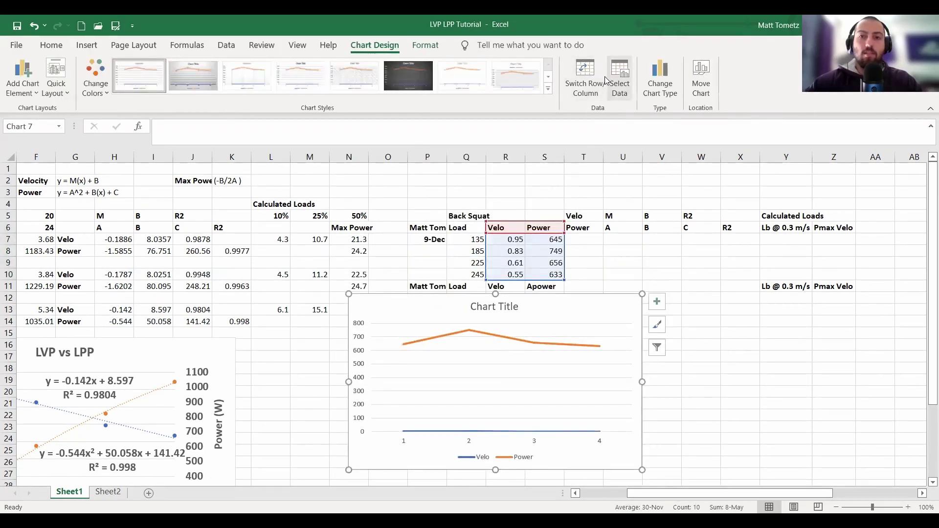
Use the Load column Q7:Q10 (135, 185, 225, 245) as the line chart's category labels
click(618, 84)
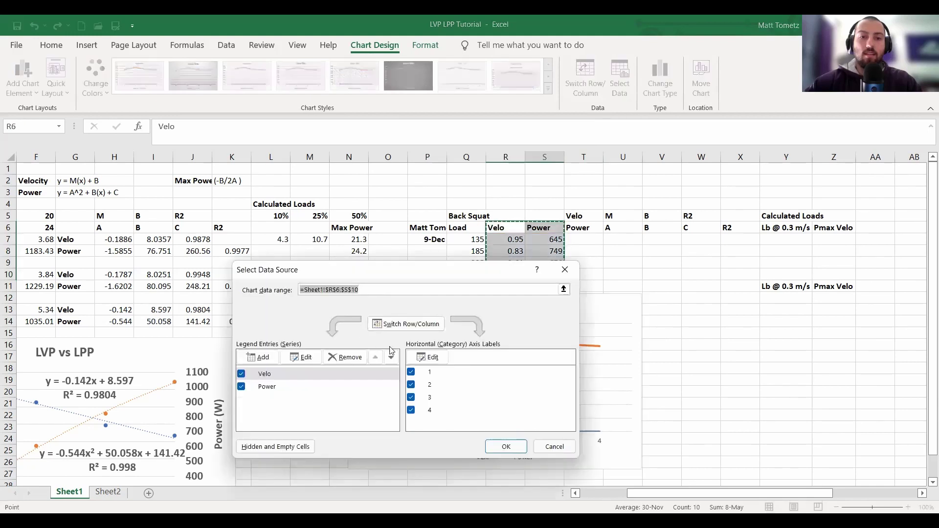
click(434, 358)
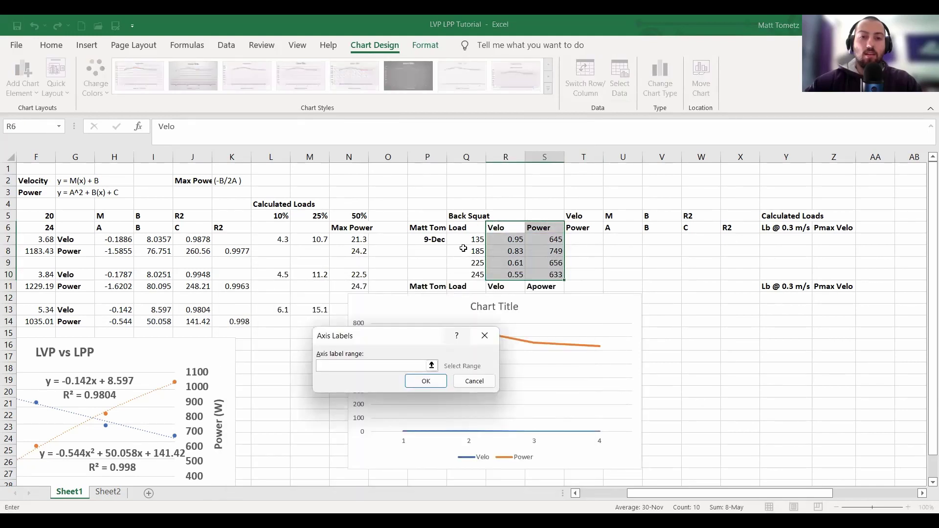
click(462, 229)
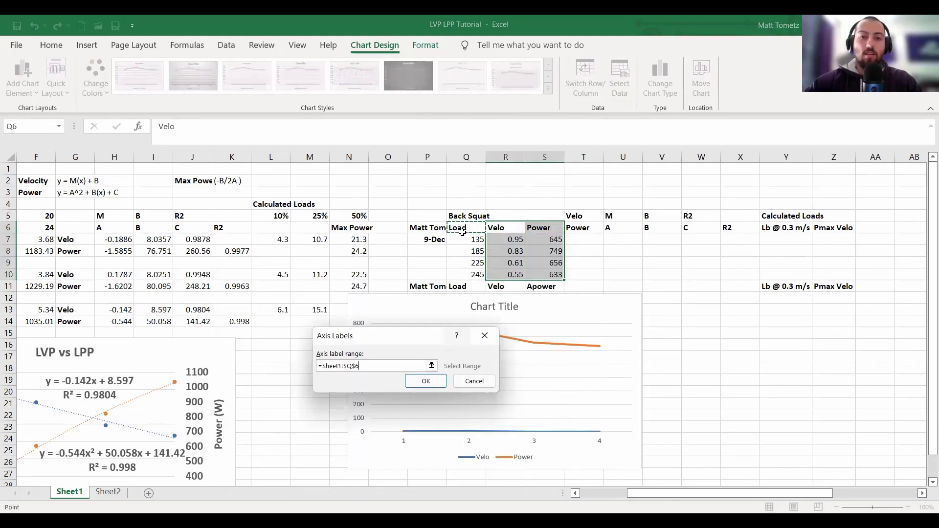
shift+click(454, 277)
click(426, 381)
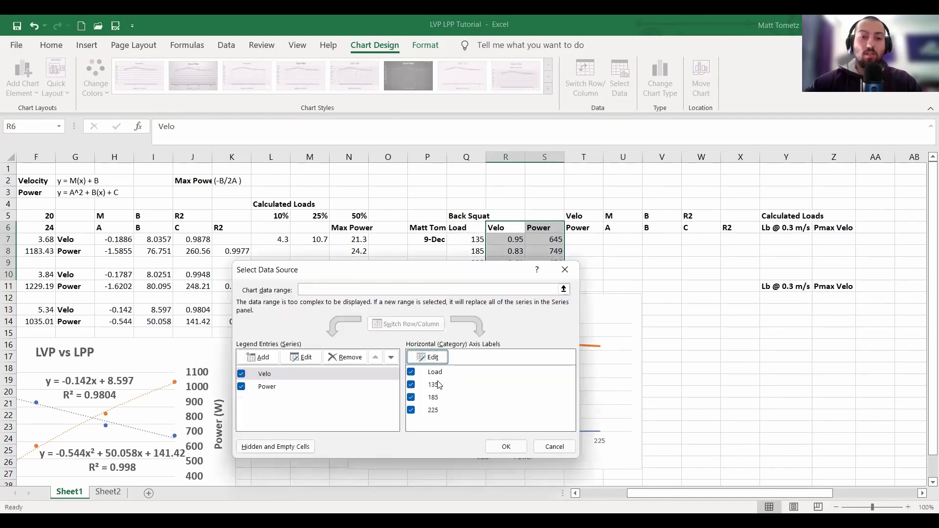
click(507, 441)
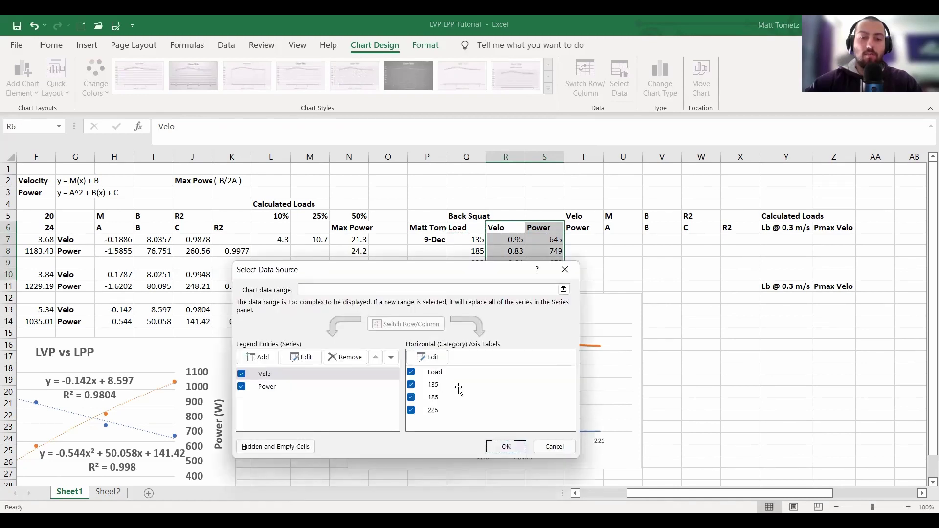
key(Escape)
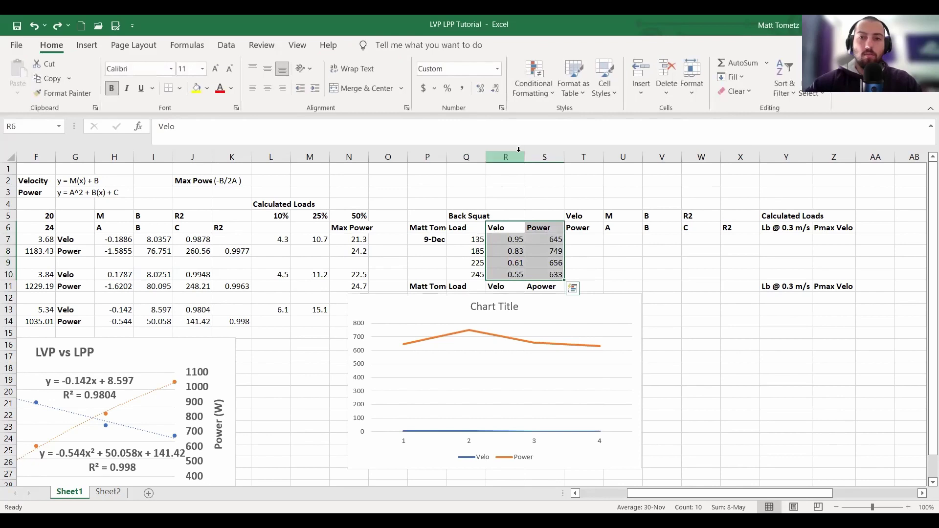
click(598, 306)
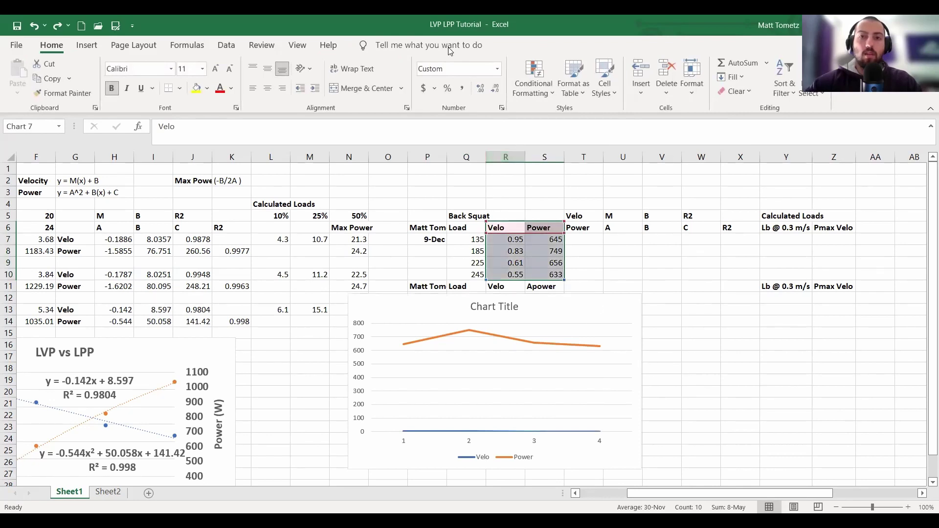
click(622, 88)
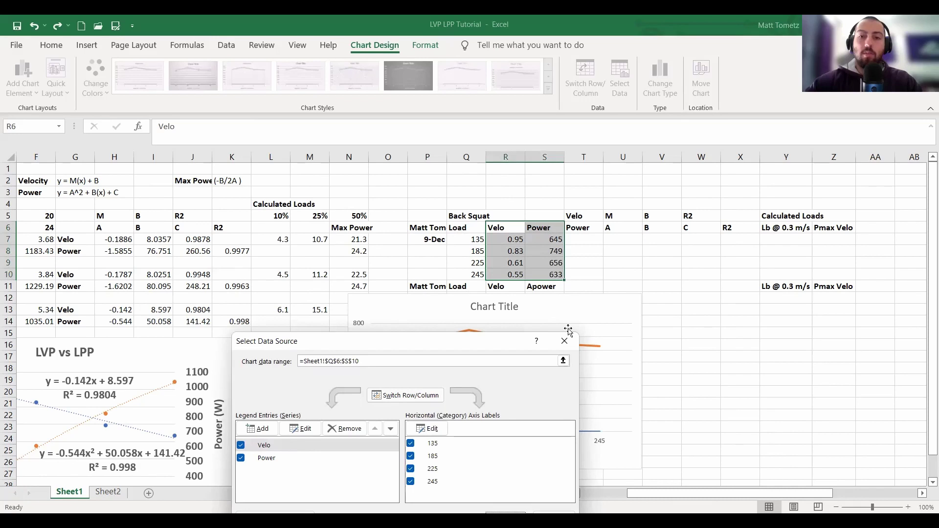
key(Return)
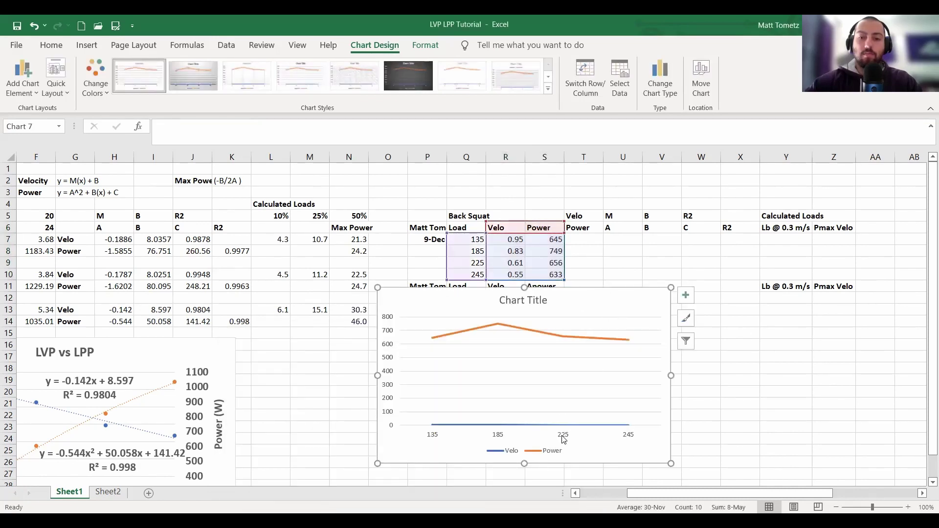
key(Escape)
click(604, 298)
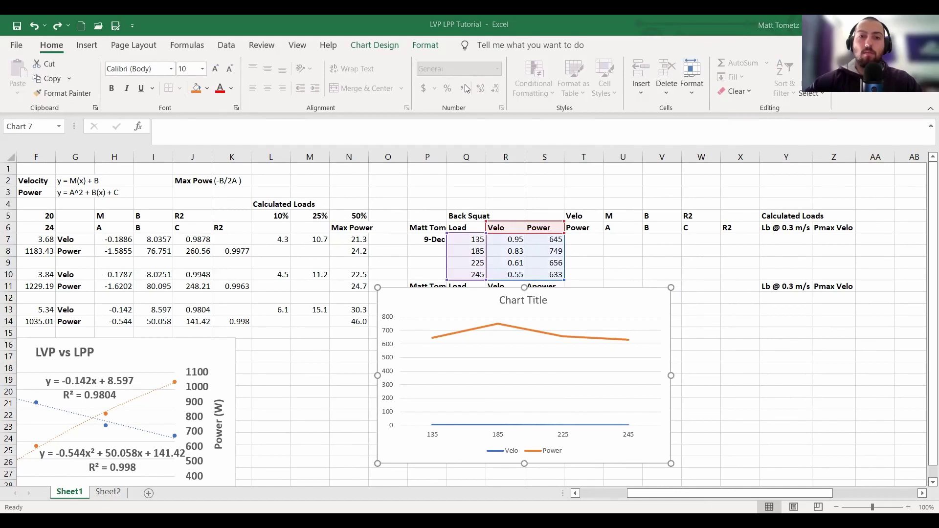
Change the Velo and Power series to Scatter with Power on the secondary axis
click(365, 46)
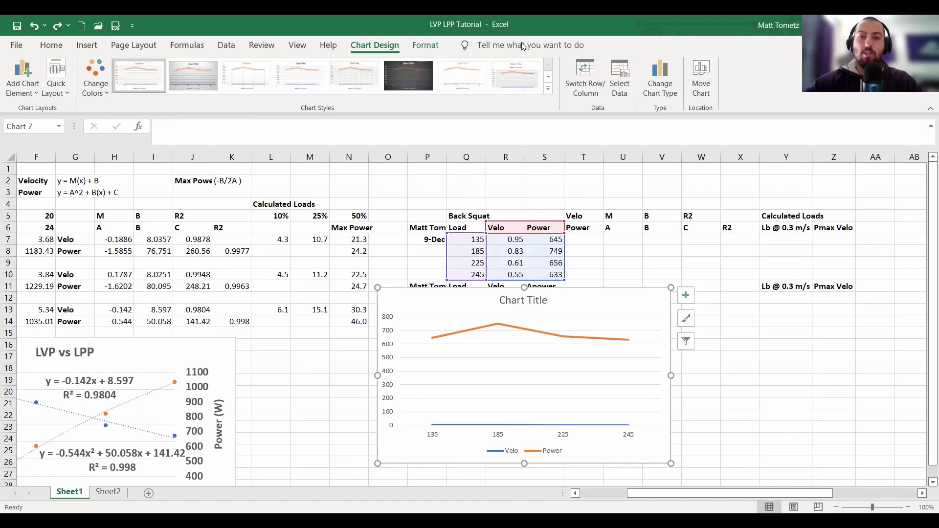
click(661, 78)
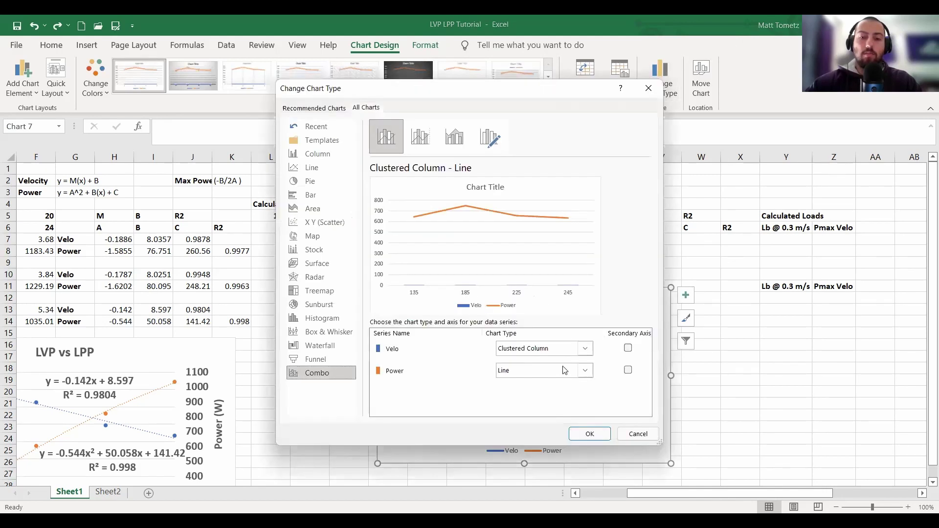
click(627, 370)
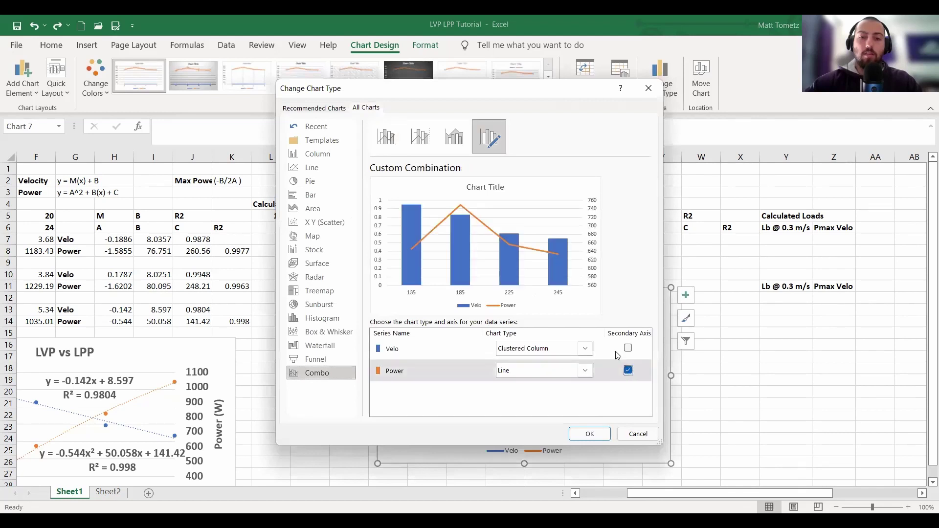
click(585, 349)
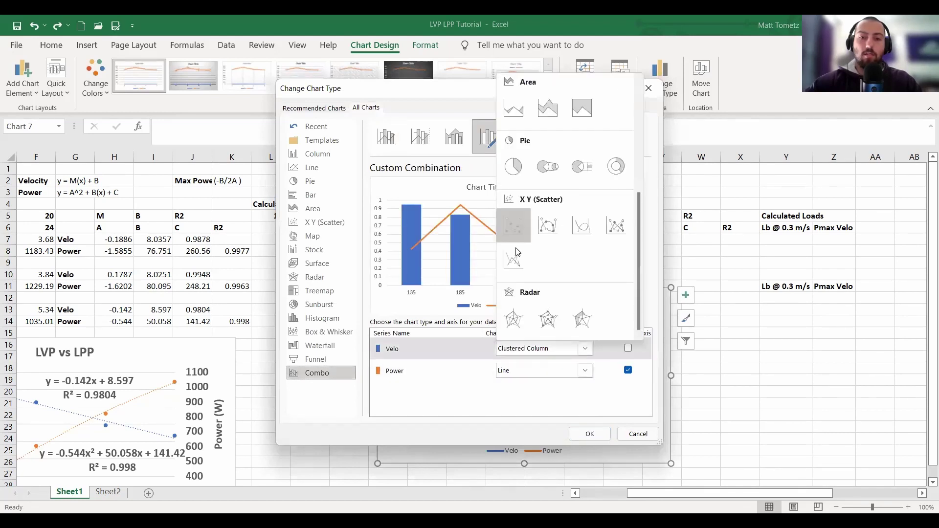
click(513, 226)
click(590, 369)
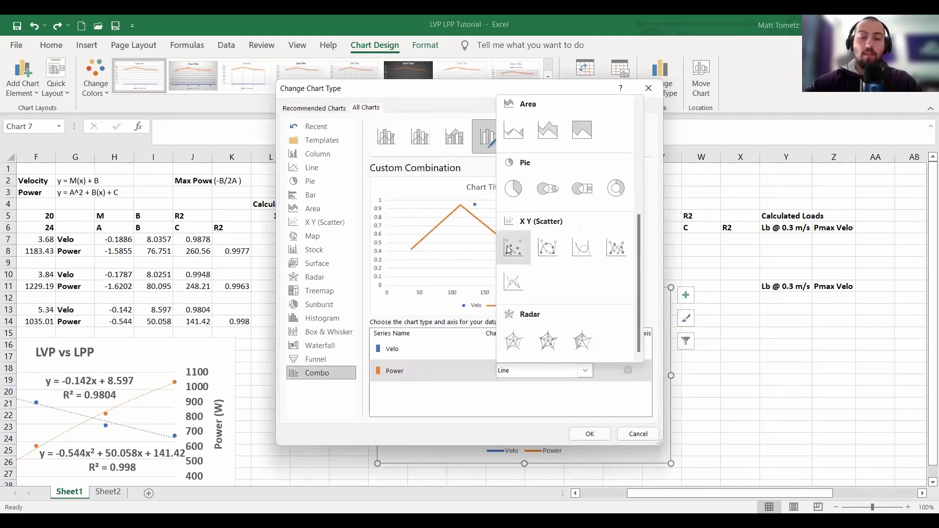
click(509, 250)
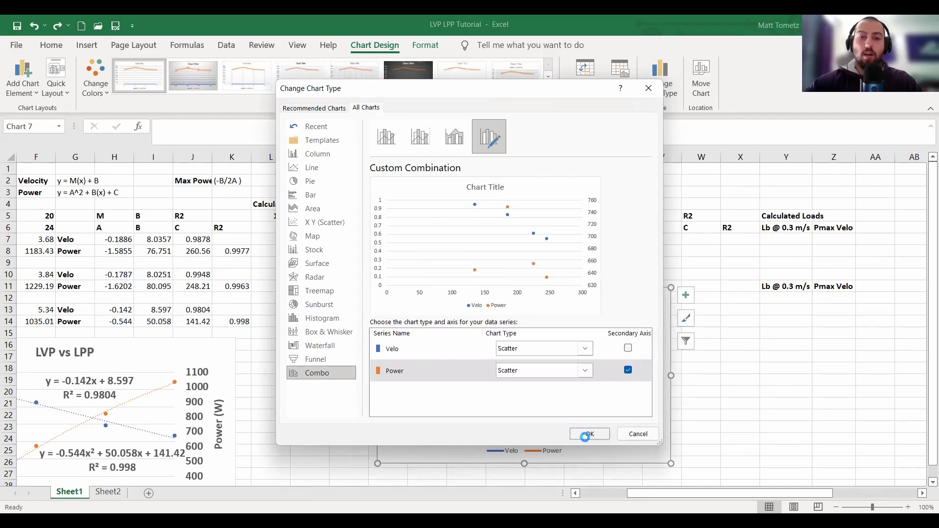
click(586, 437)
drag(586, 307, 597, 308)
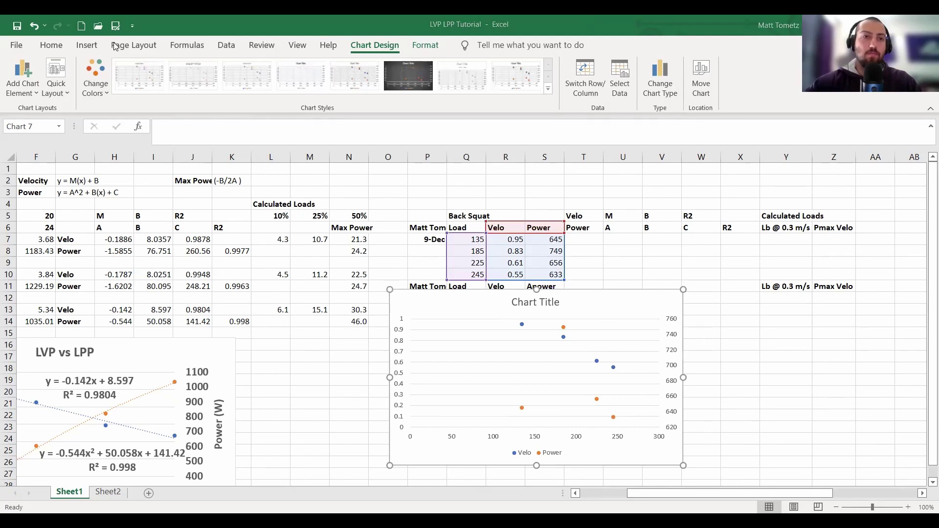
Add a linear trendline to Velo and a polynomial trendline with R² to Power
click(22, 78)
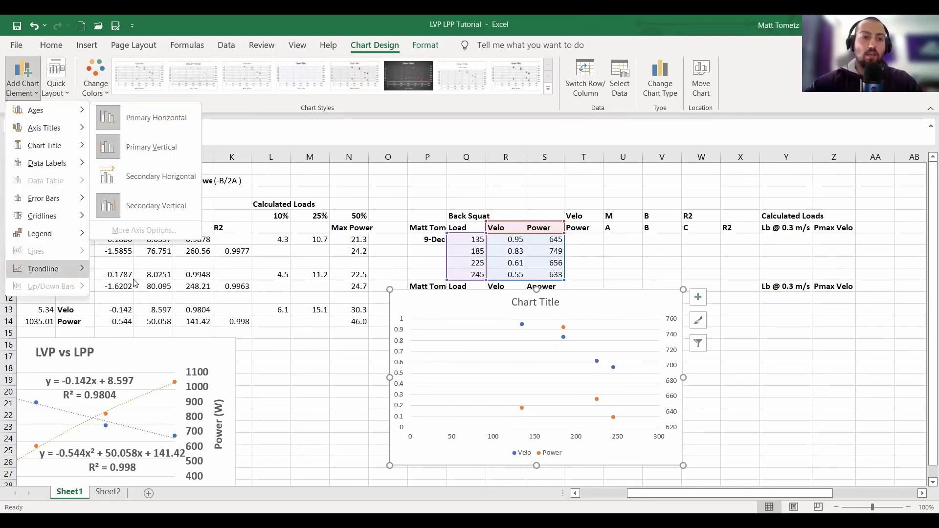
click(147, 307)
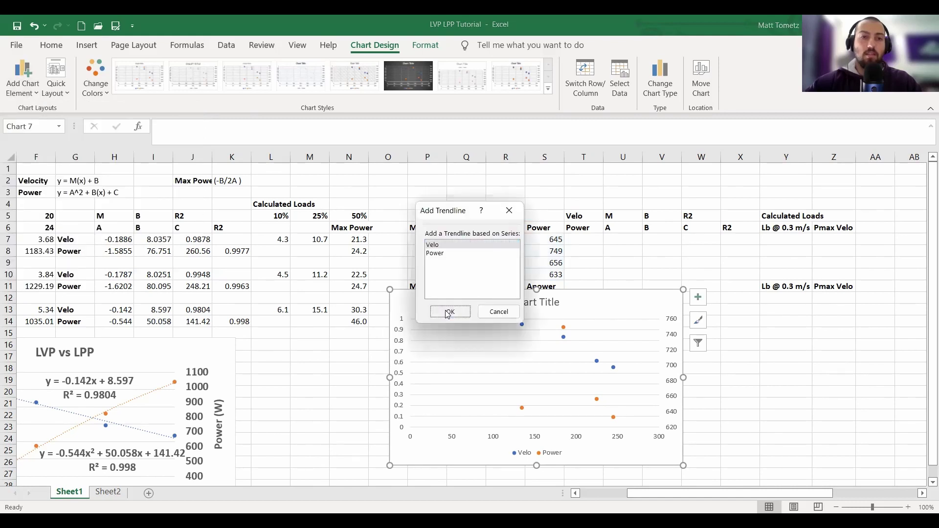
click(445, 308)
click(23, 92)
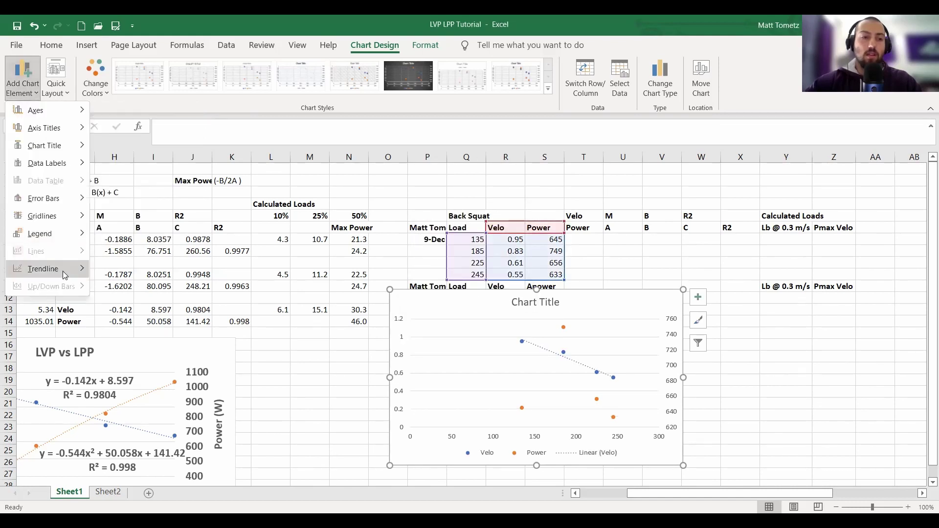
mouse_move(64, 275)
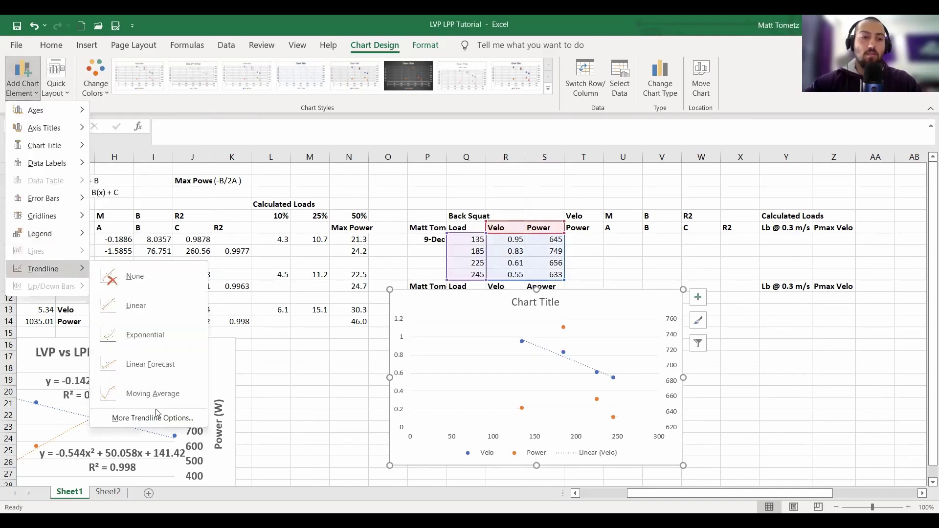
click(437, 253)
click(451, 316)
click(815, 319)
scroll(792, 428, down, 1)
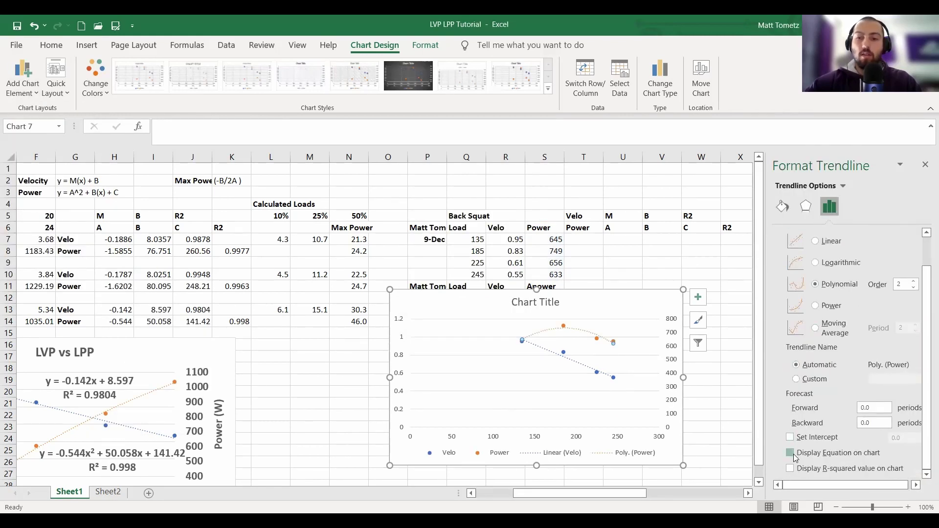
click(790, 470)
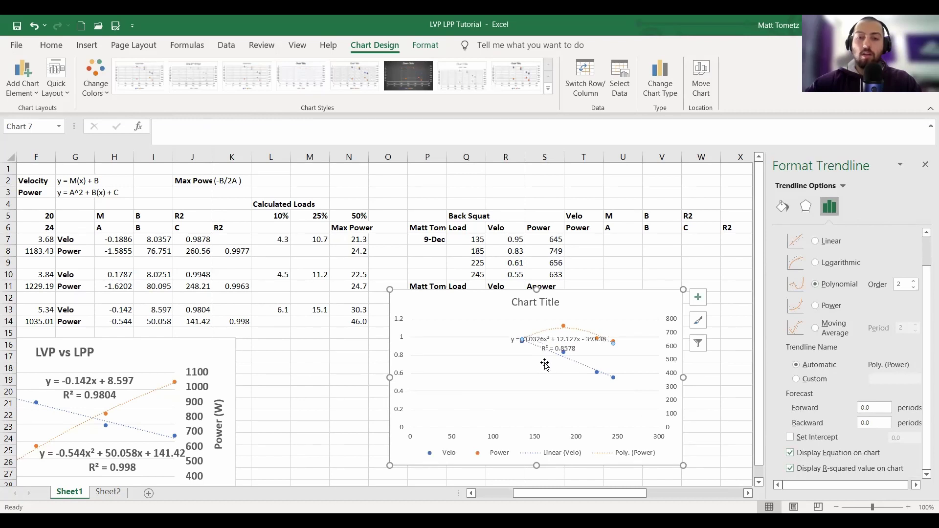
Show the Velo trendline's equation and R², reposition both equation labels, and enlarge the chart text
click(575, 362)
scroll(821, 391, down, 2)
click(790, 452)
click(790, 468)
drag(568, 376, 570, 406)
click(556, 346)
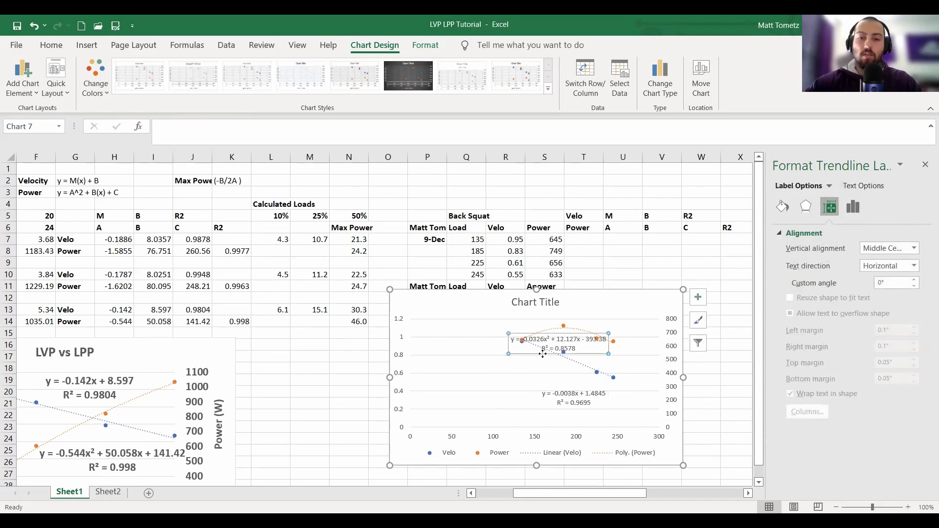
drag(541, 355, 522, 374)
click(461, 310)
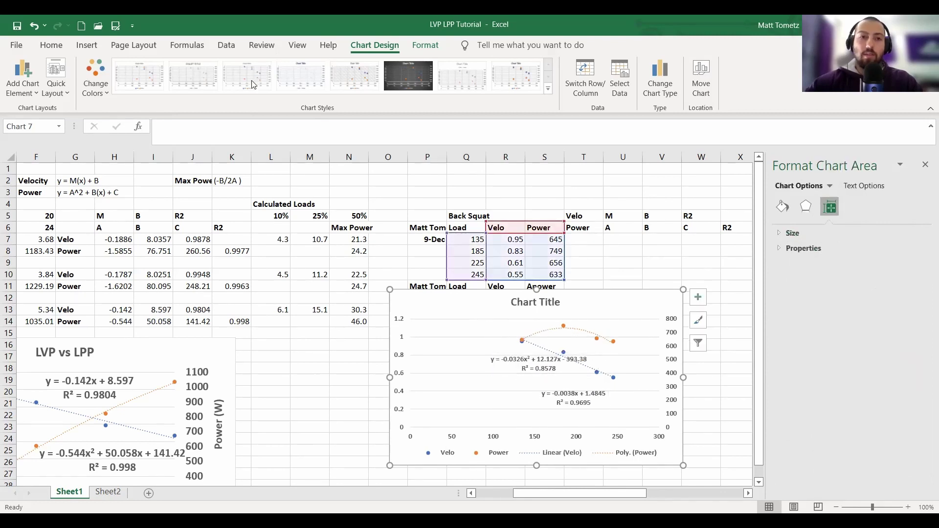
click(51, 45)
click(216, 71)
Set the chart text to 12 pt, move the chart up-left and make it bigger
click(216, 71)
click(216, 71)
click(216, 71)
click(216, 71)
click(231, 69)
click(231, 69)
drag(597, 299, 545, 251)
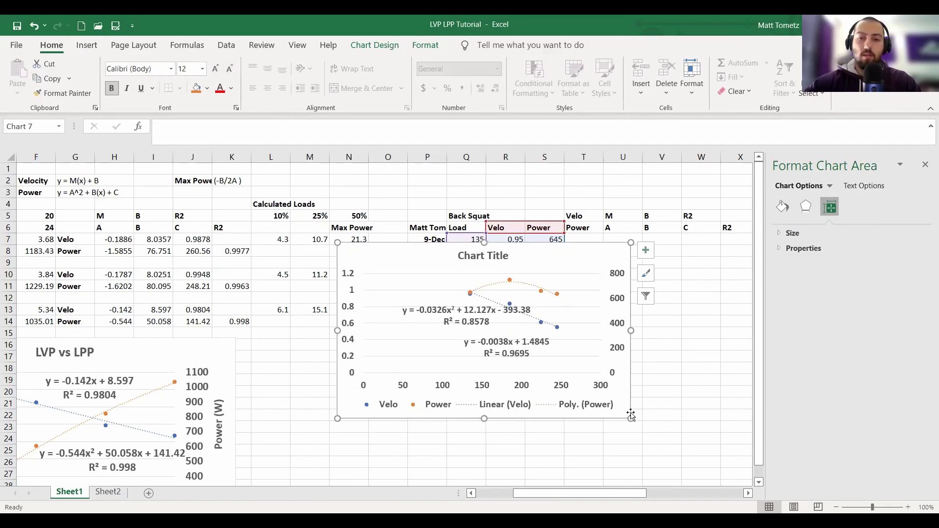
drag(634, 428, 688, 473)
Title the chart 'Back Squat LVP vs LPP'
click(535, 256)
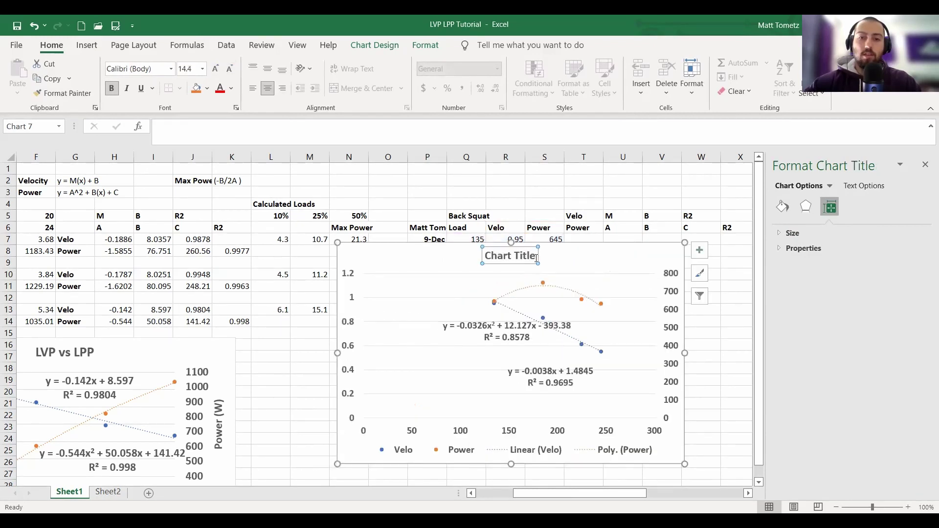
click(534, 258)
key(BackSpace)
key(BackSpace)
key(BackSpace)
key(BackSpace)
key(BackSpace)
key(BackSpace)
key(BackSpace)
key(BackSpace)
key(BackSpace)
key(BackSpace)
key(BackSpace)
text(Back Squat)
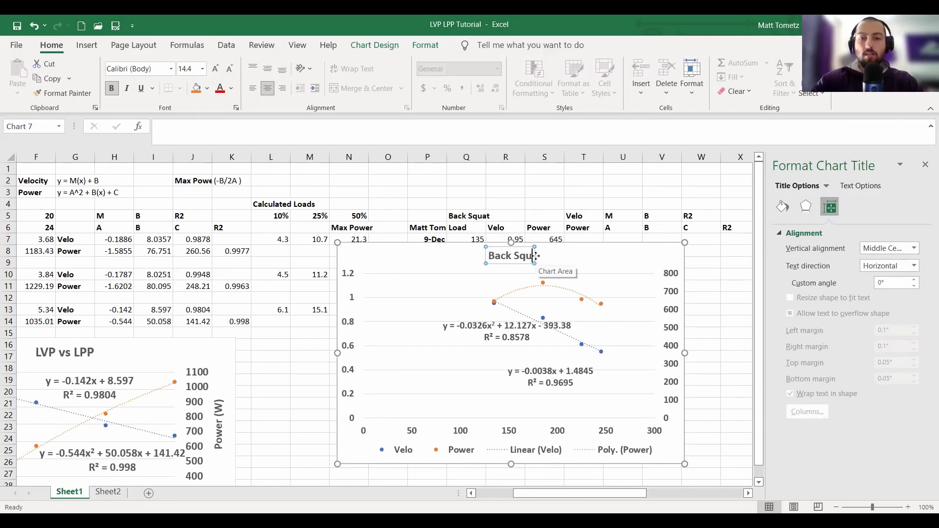
text( LVP vs LPP)
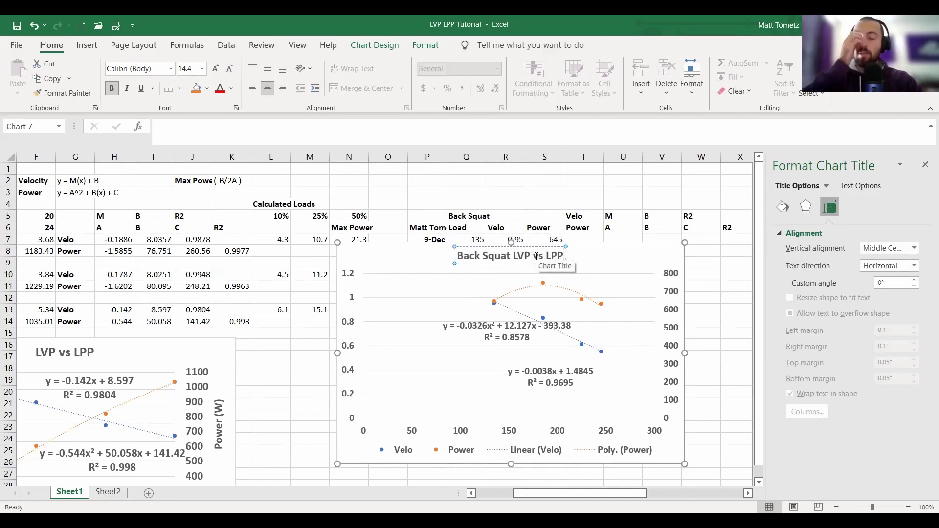
click(625, 259)
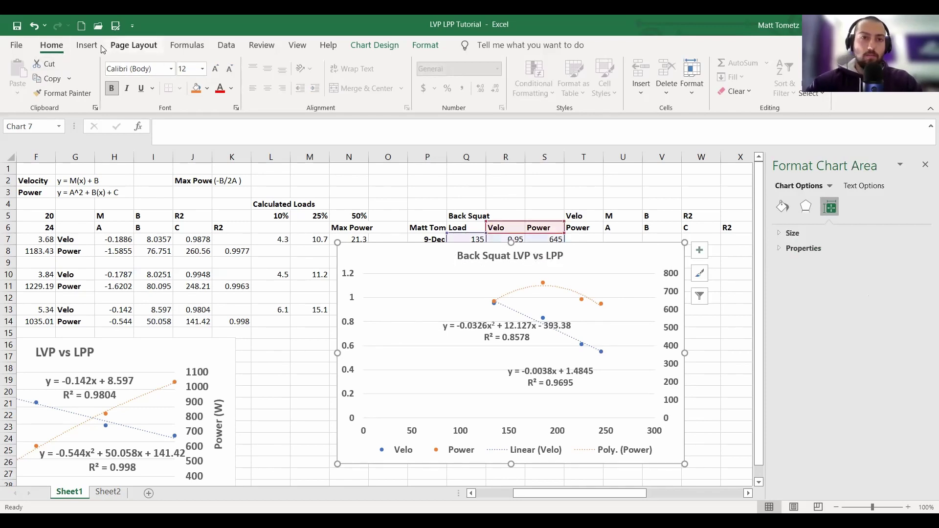
Add horizontal and vertical axis titles to the back squat chart
click(375, 45)
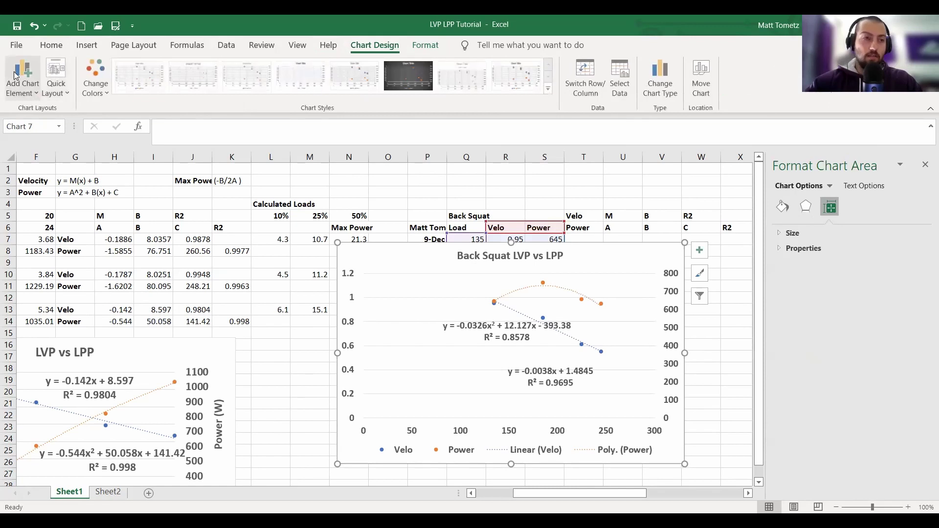
click(16, 76)
mouse_move(44, 128)
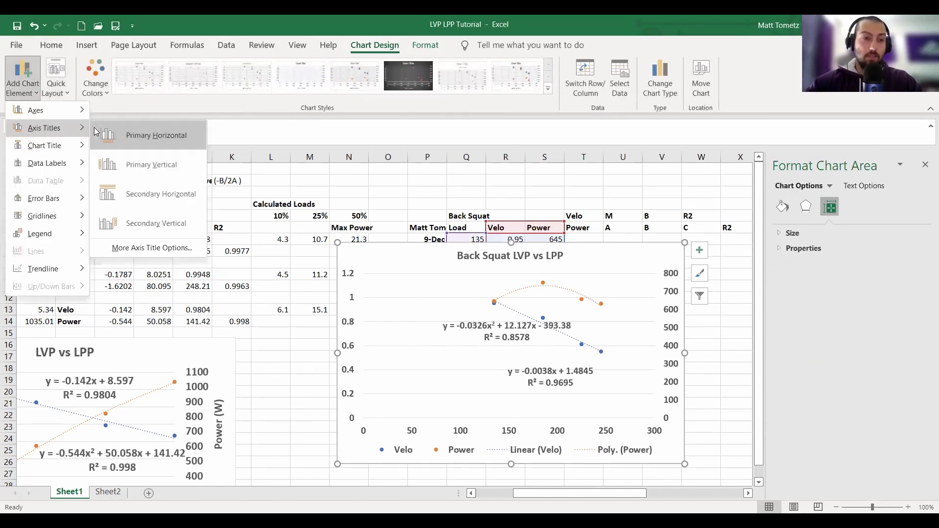
click(123, 142)
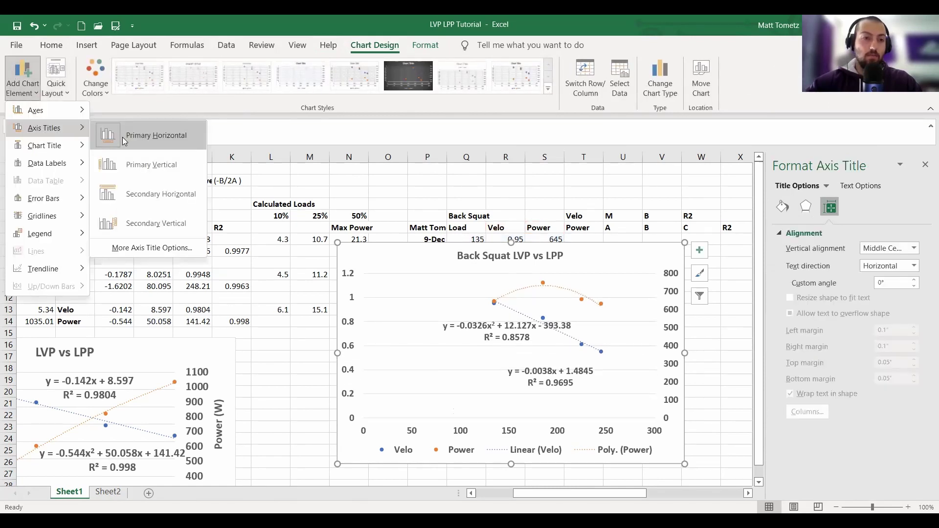
click(147, 165)
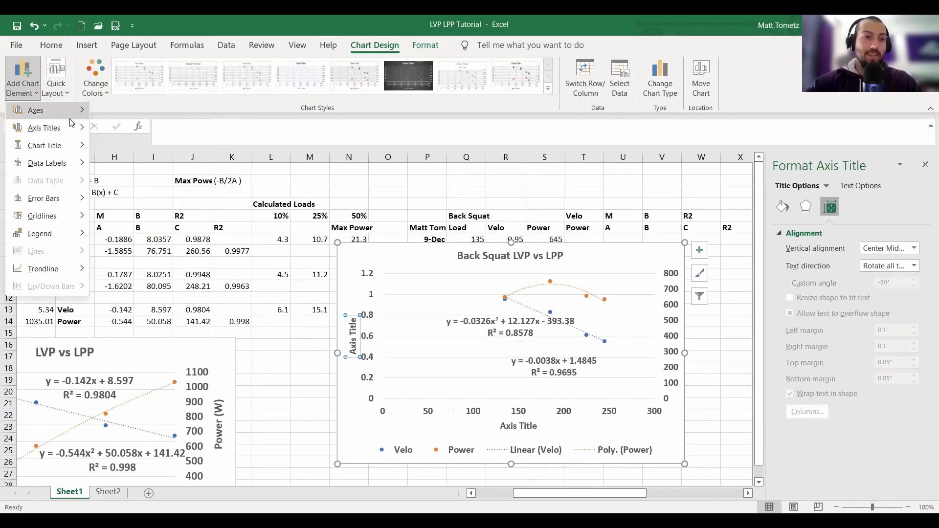
key(Escape)
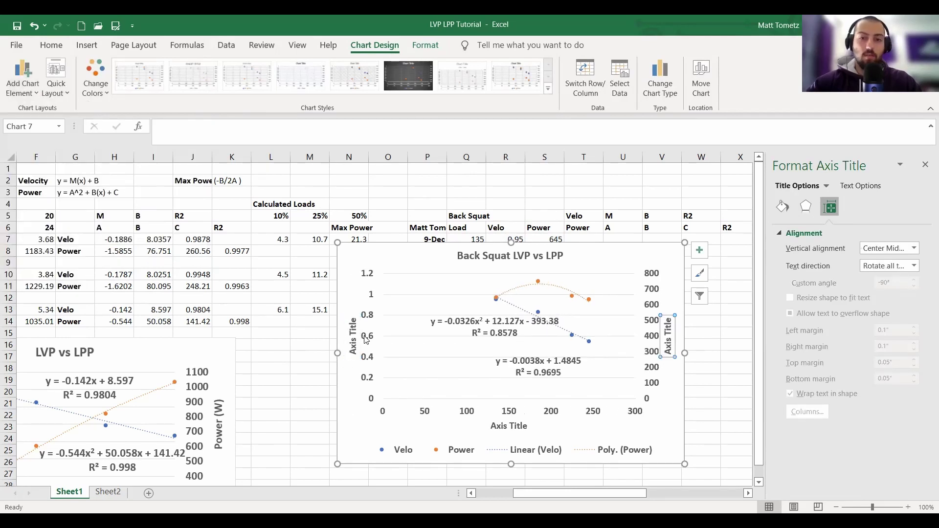
Name the axis titles 'Velocity (m/s)', 'Power (w)' and 'Load (lb)', then move the chart down-right
double_click(354, 335)
key(BackSpace)
key(BackSpace)
key(BackSpace)
key(BackSpace)
key(BackSpace)
key(BackSpace)
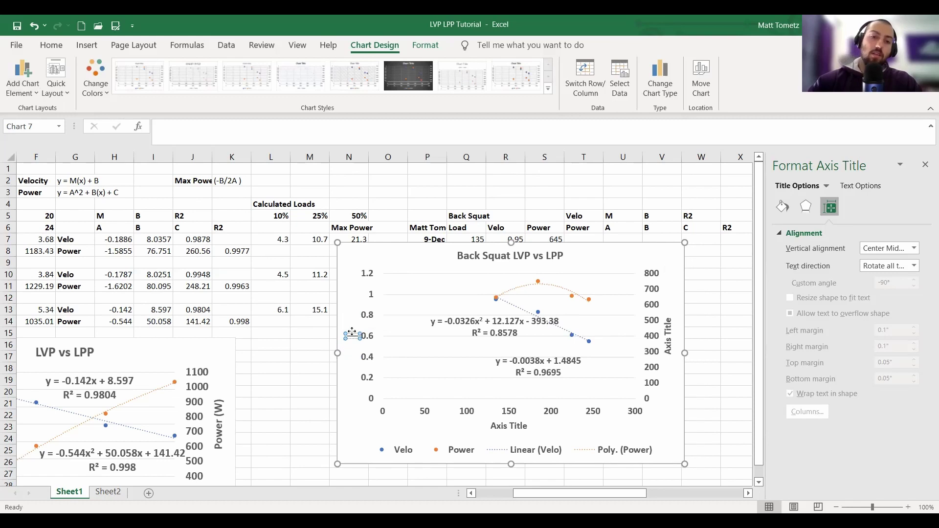
text(Velocity (m/s))
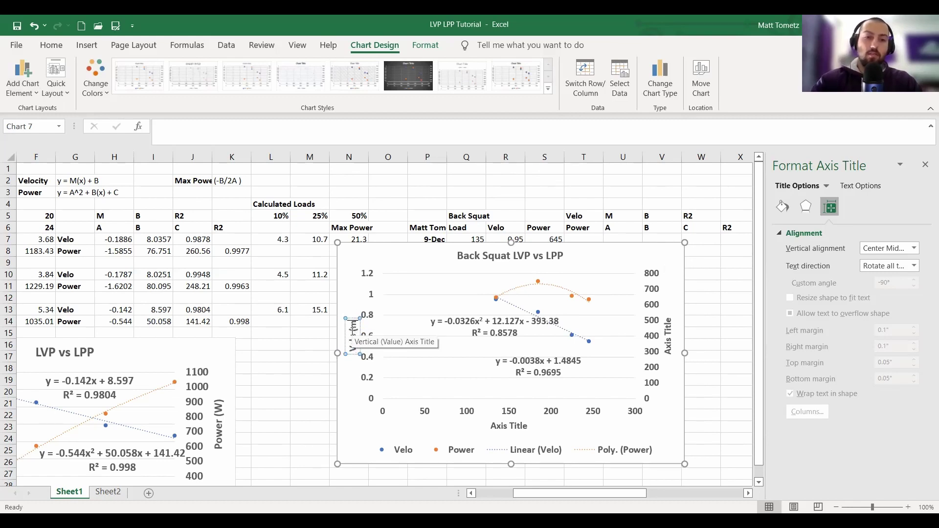
double_click(668, 327)
key(BackSpace)
key(BackSpace)
key(BackSpace)
key(BackSpace)
key(BackSpace)
key(BackSpace)
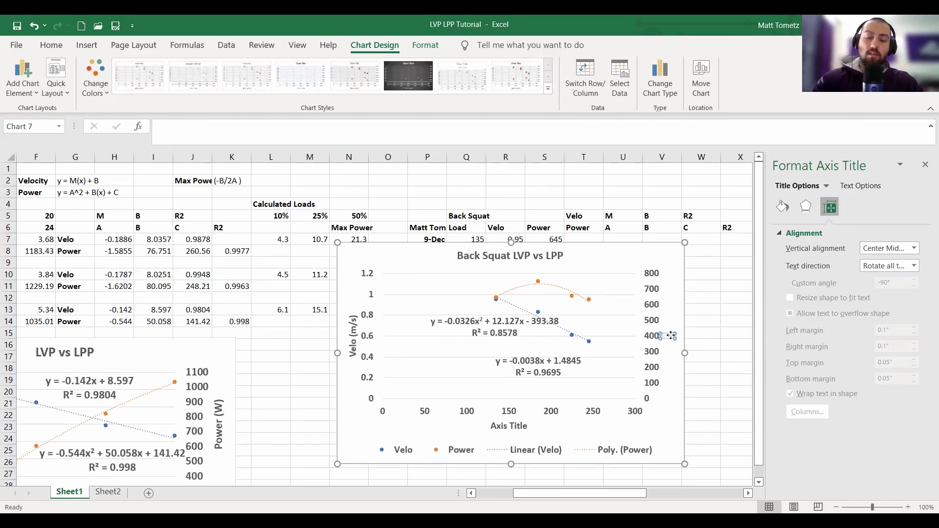
text(Power (w))
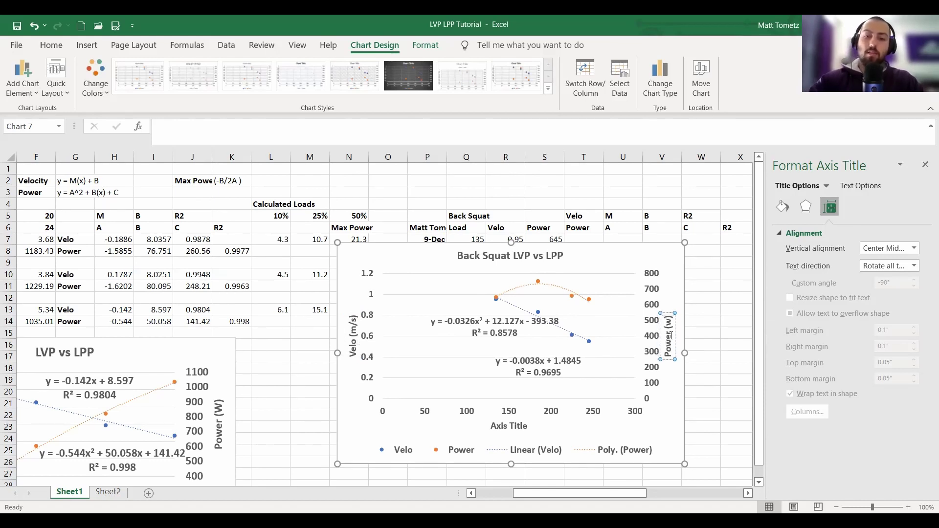
triple_click(520, 424)
text(Loa)
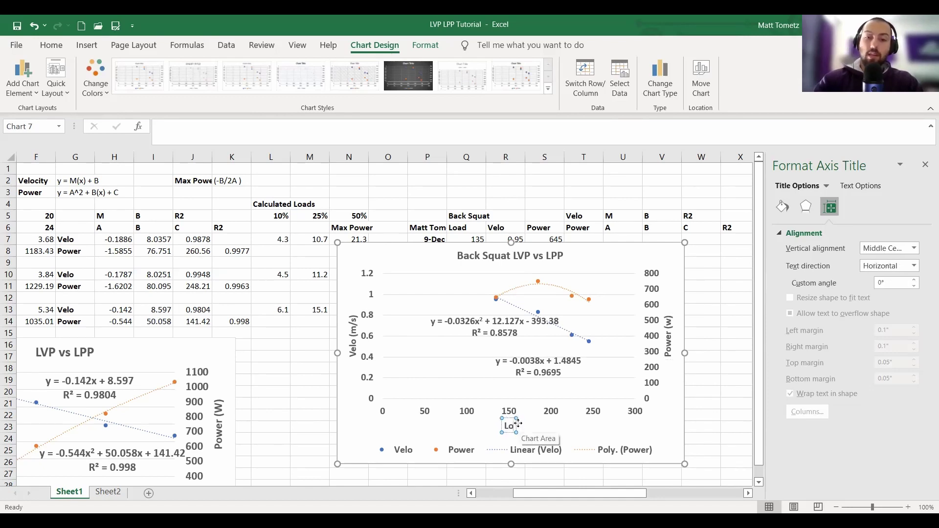
text(d (lb))
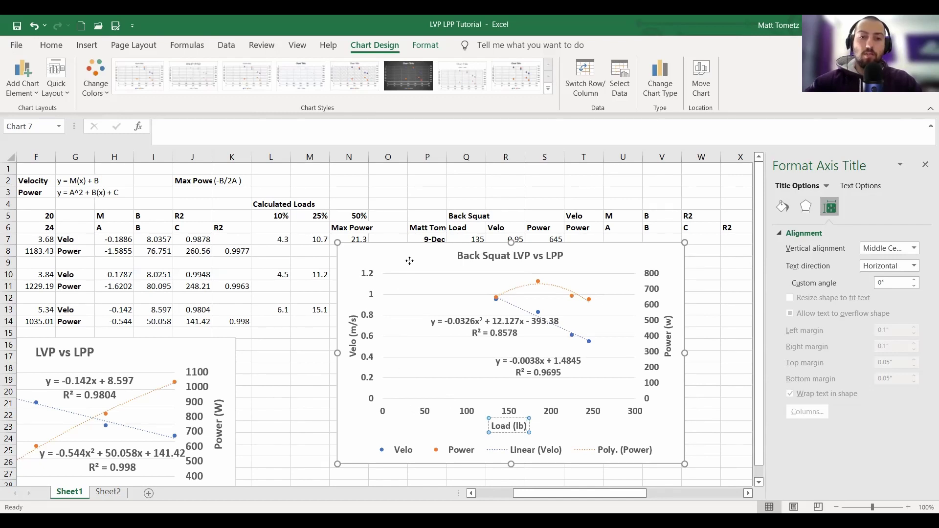
drag(409, 261, 437, 328)
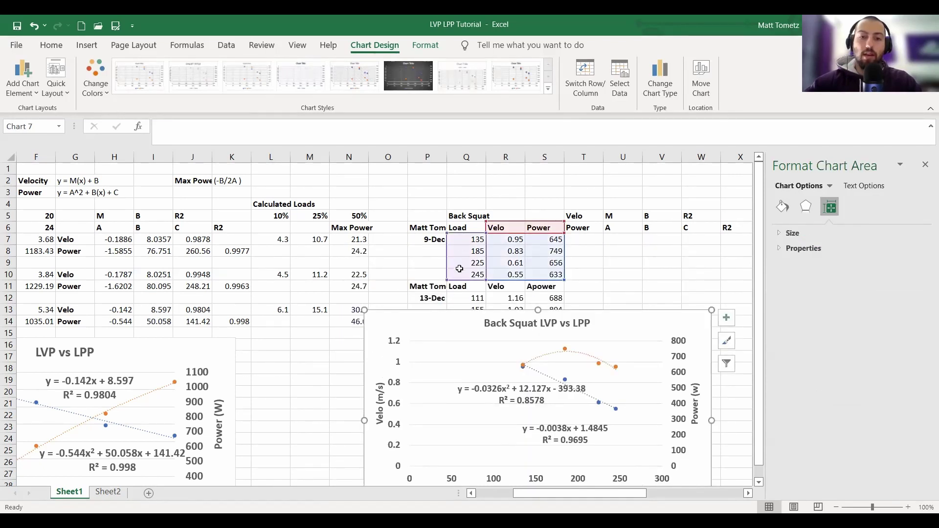
Set the horizontal load axis bounds to a minimum of 100 and a maximum of 275
scroll(438, 324, down, 1)
click(448, 445)
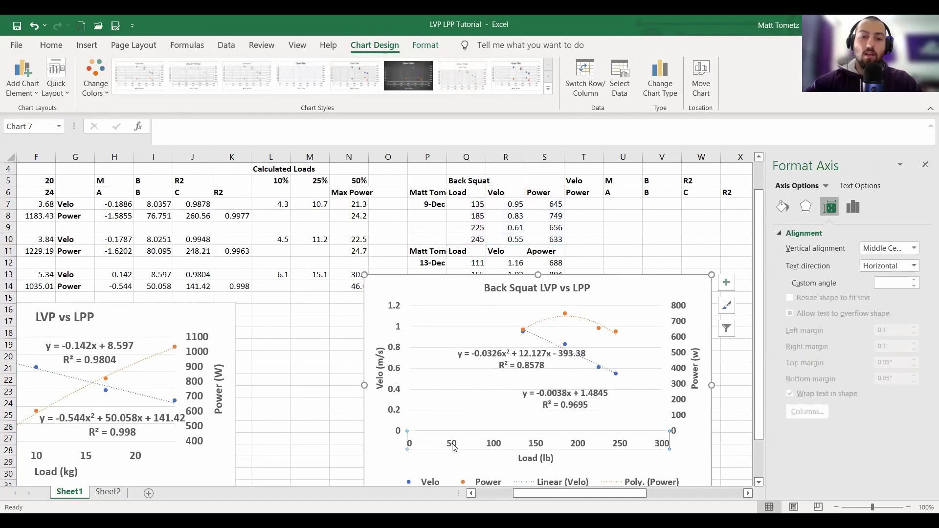
click(851, 208)
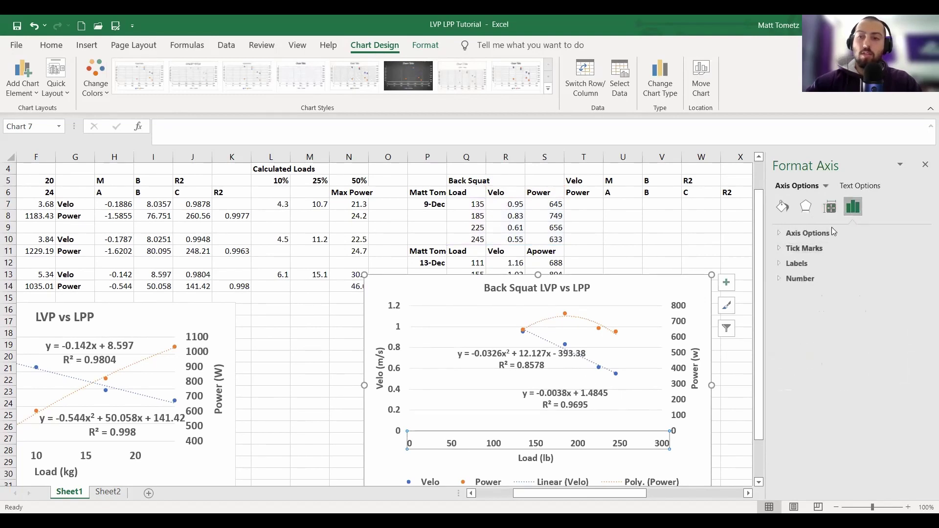
click(832, 235)
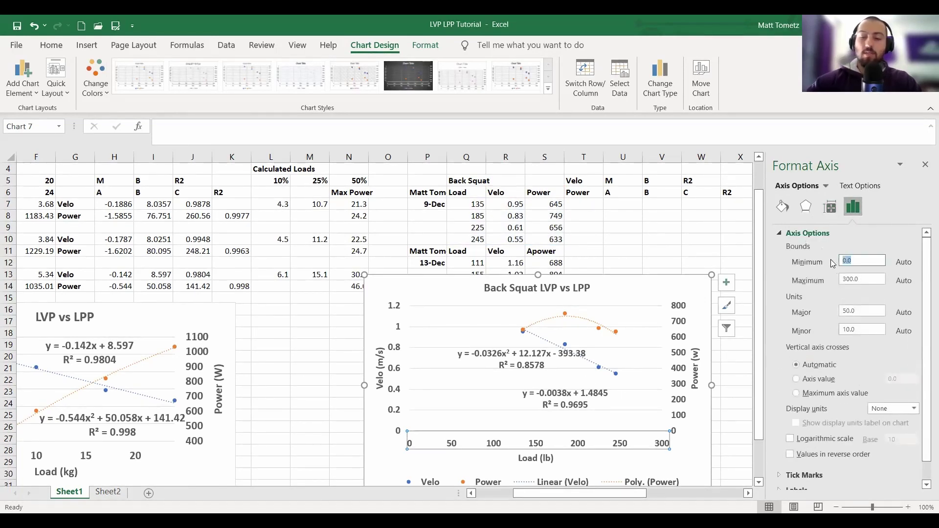
text(100)
click(859, 279)
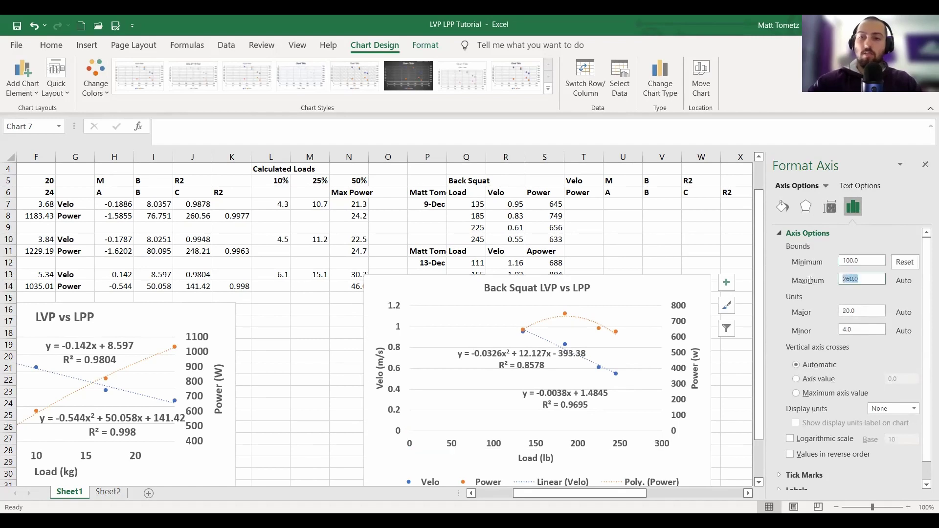
text(27)
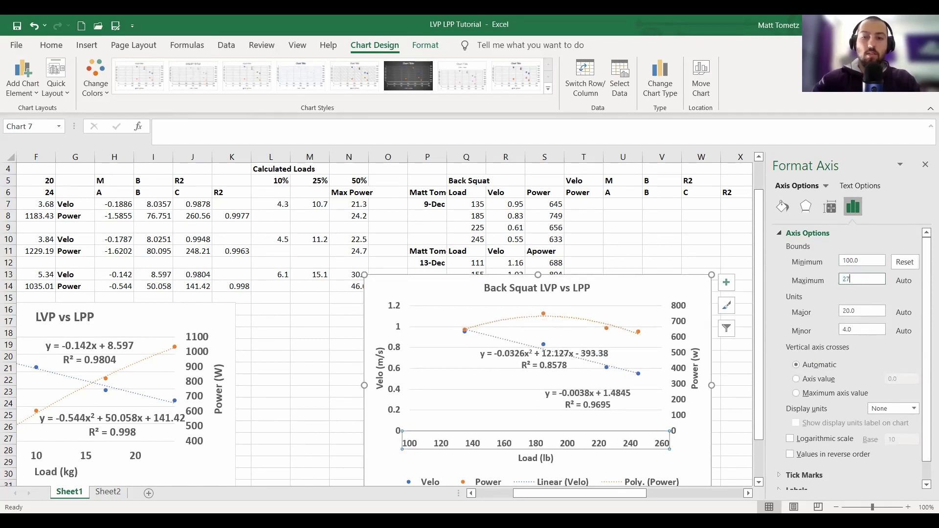
text(5)
click(669, 299)
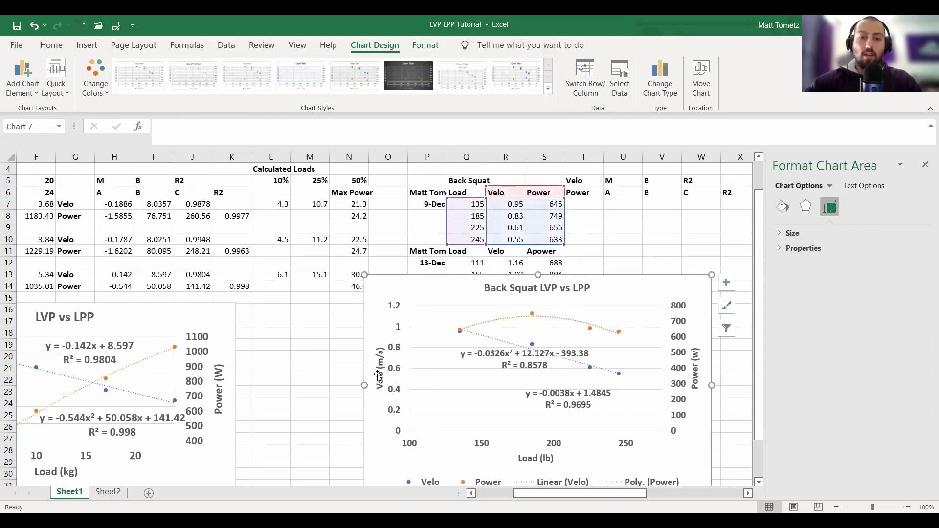
Set the velocity axis minimum bound to 0.5
click(397, 372)
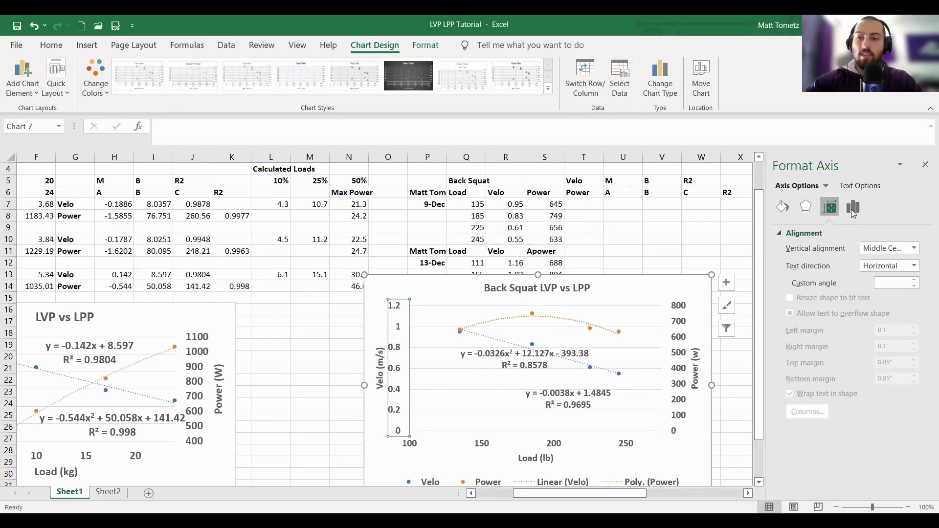
click(853, 207)
click(824, 236)
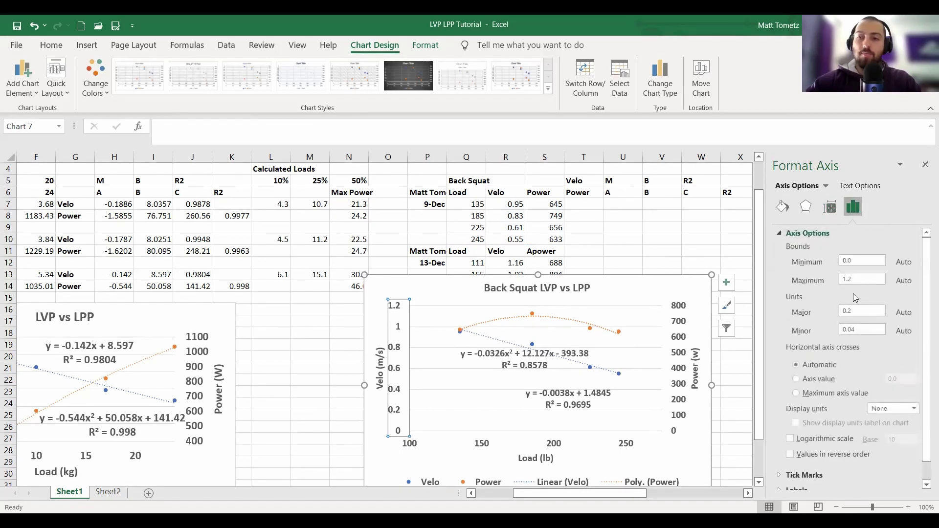
click(858, 261)
text(5)
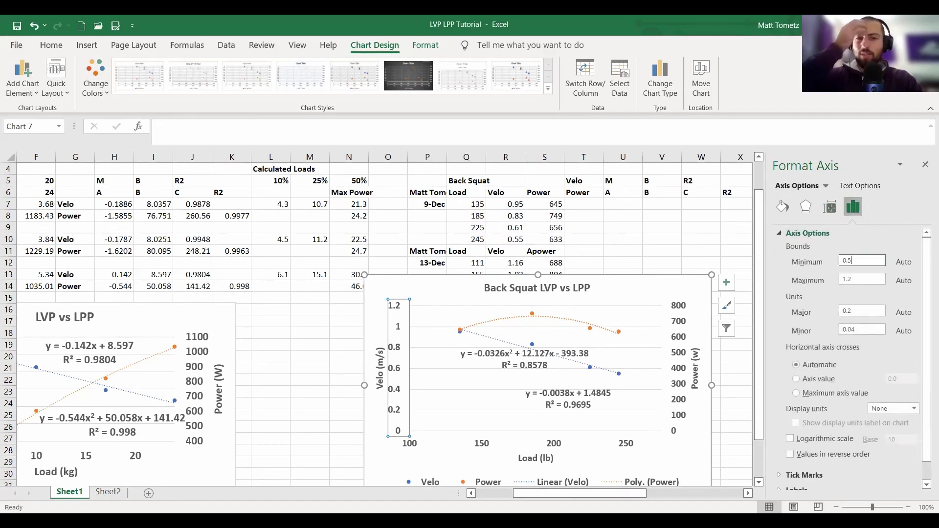
key(Return)
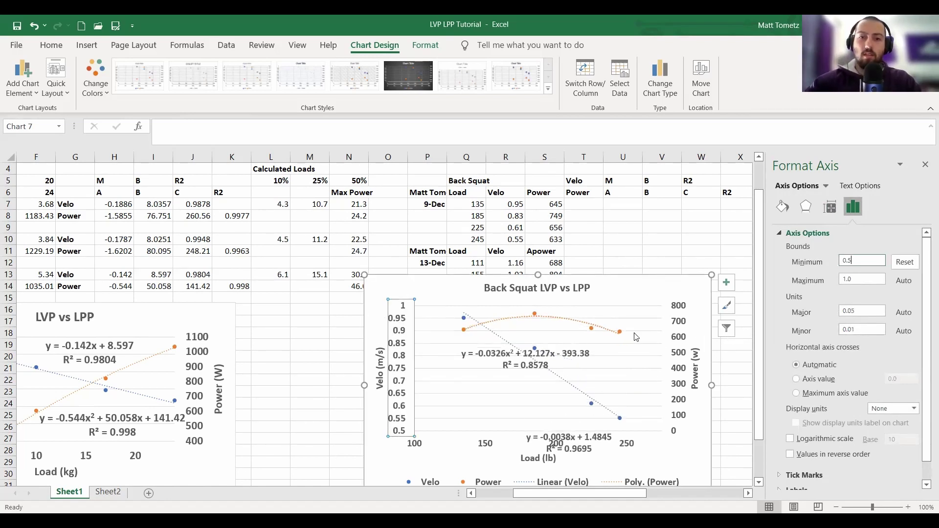
Set the power axis minimum bound to 600
click(680, 353)
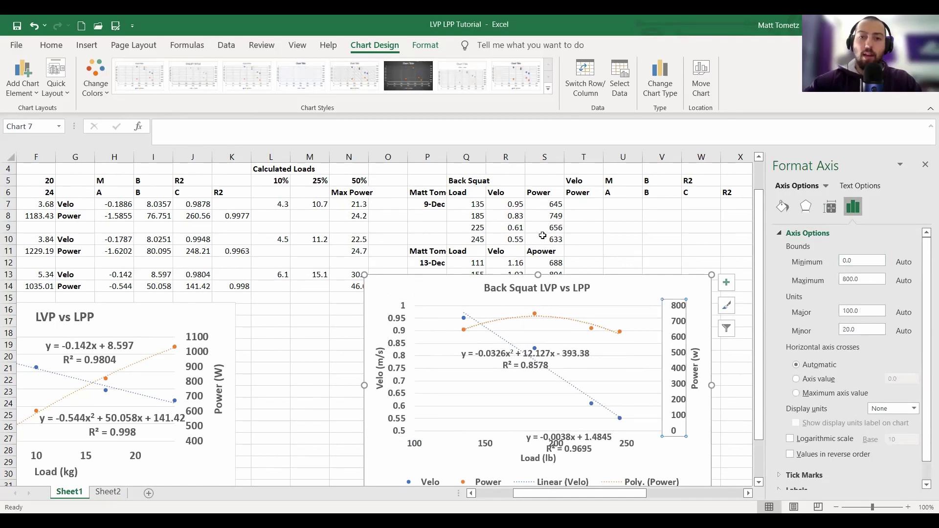
double_click(842, 260)
key(BackSpace)
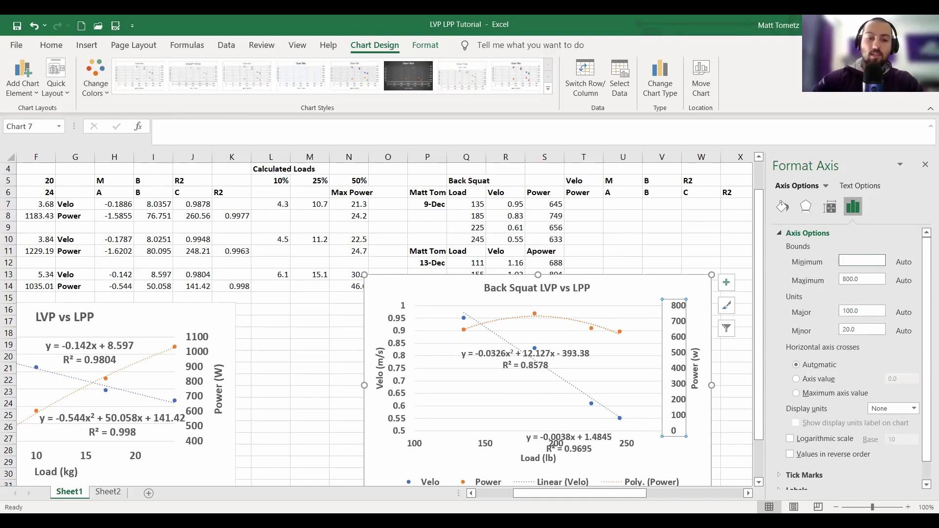
text(600)
key(Return)
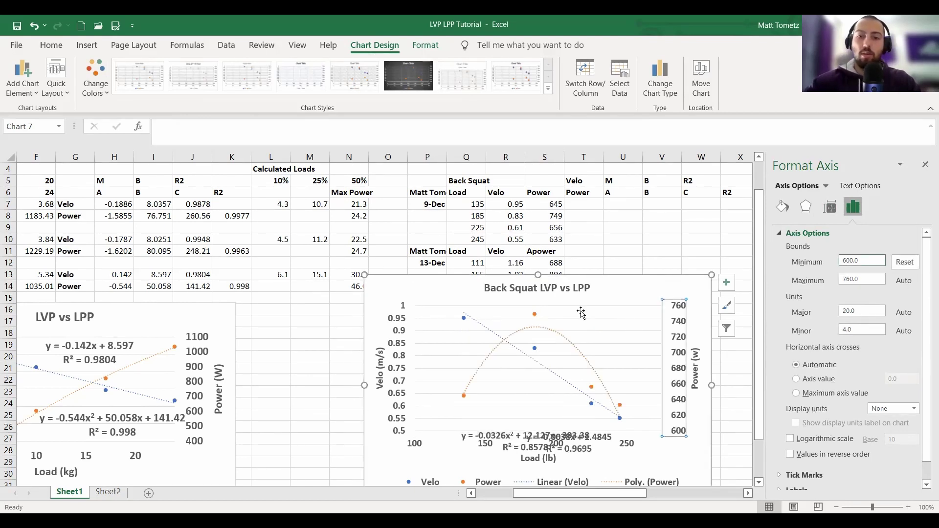
click(622, 294)
Drag the power equation upward and the velocity equation to the upper right, then close the label pane
scroll(587, 342, down, 1)
click(528, 394)
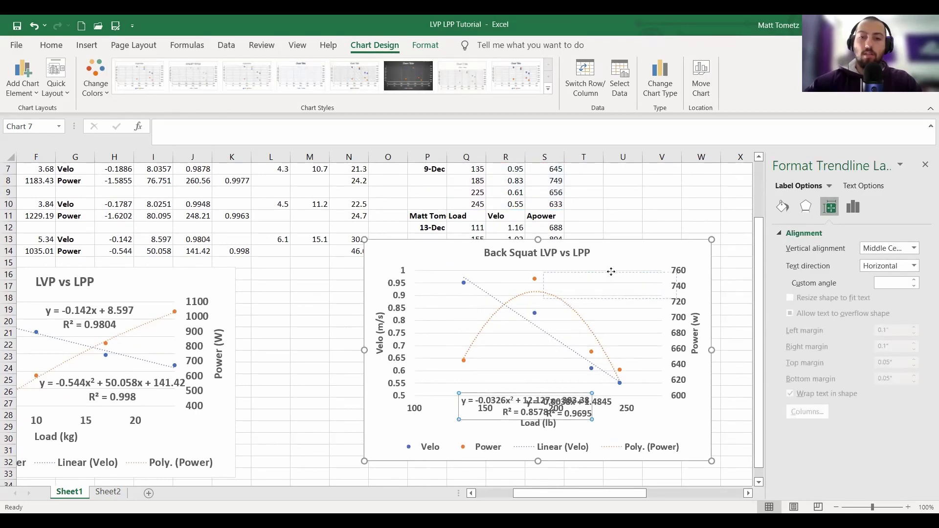
drag(528, 394, 528, 360)
click(592, 395)
drag(592, 395, 683, 294)
click(925, 164)
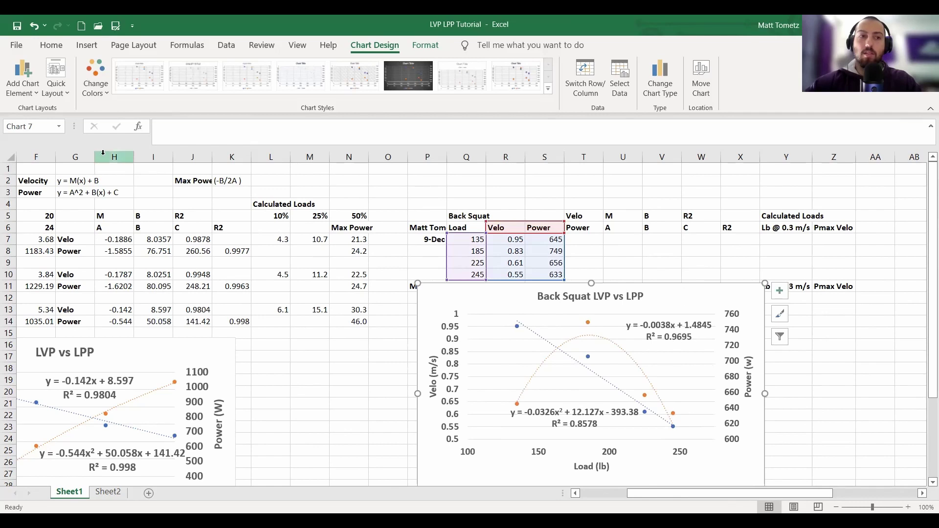
Delete the empty row 1 at the top of the sheet
click(8, 169)
right_click(8, 168)
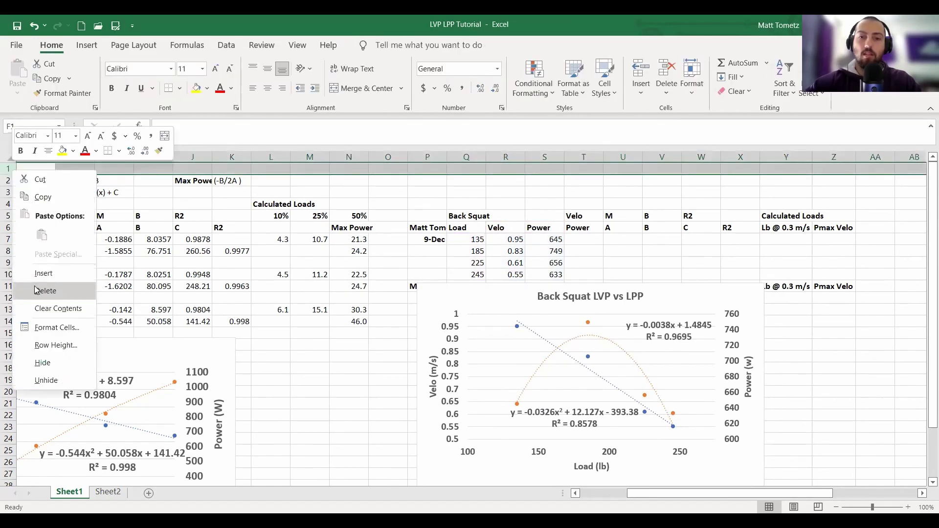
click(36, 290)
click(427, 215)
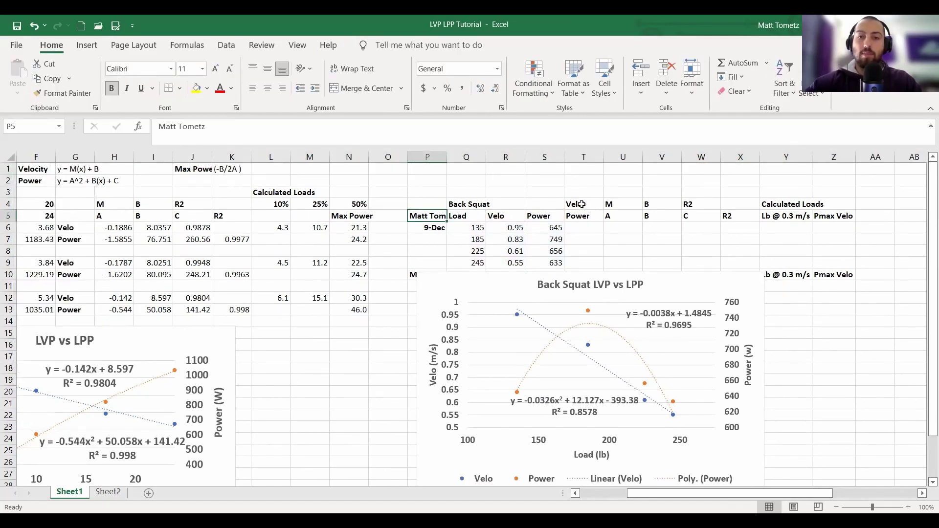
Enter the velocity coefficients -0.0038, 1.4845 and R² 0.9695 into U6:W6
drag(581, 205, 704, 205)
drag(635, 216, 694, 217)
click(622, 227)
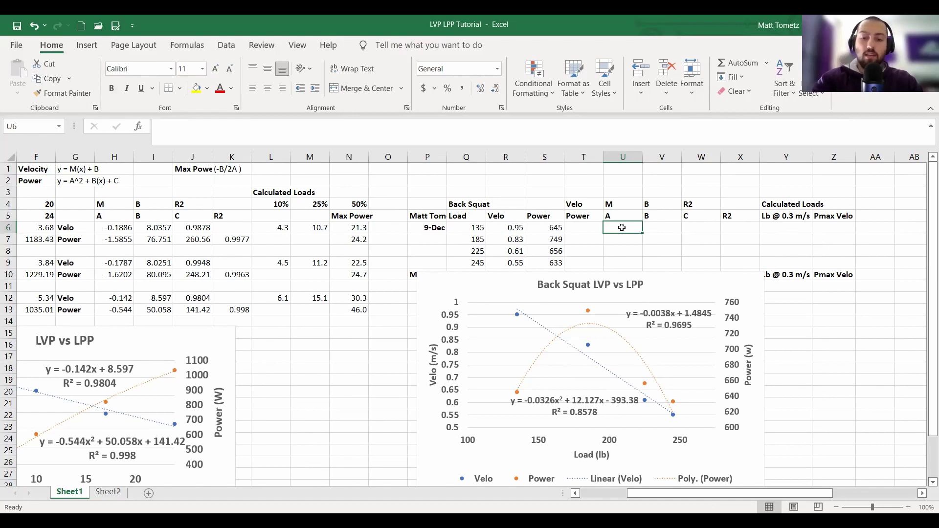
text(-.0038)
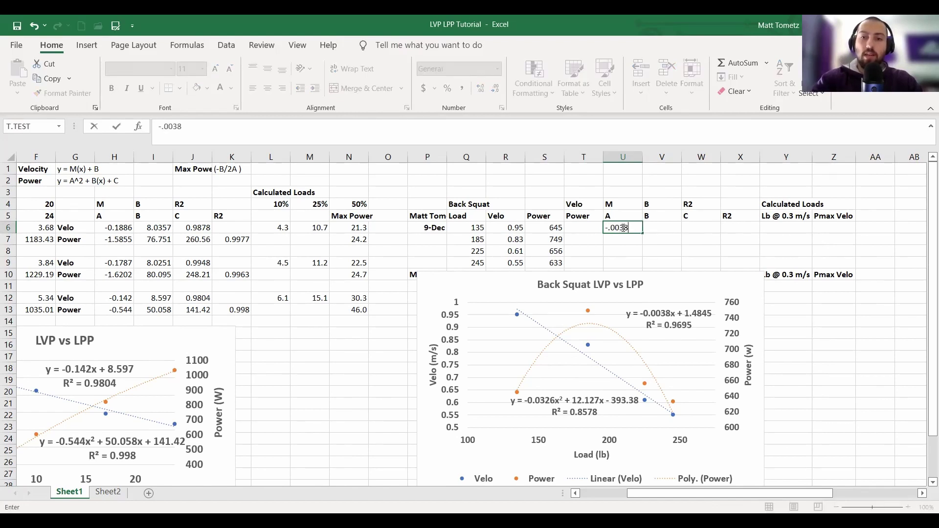
key(Tab)
text(1.4845)
key(Tab)
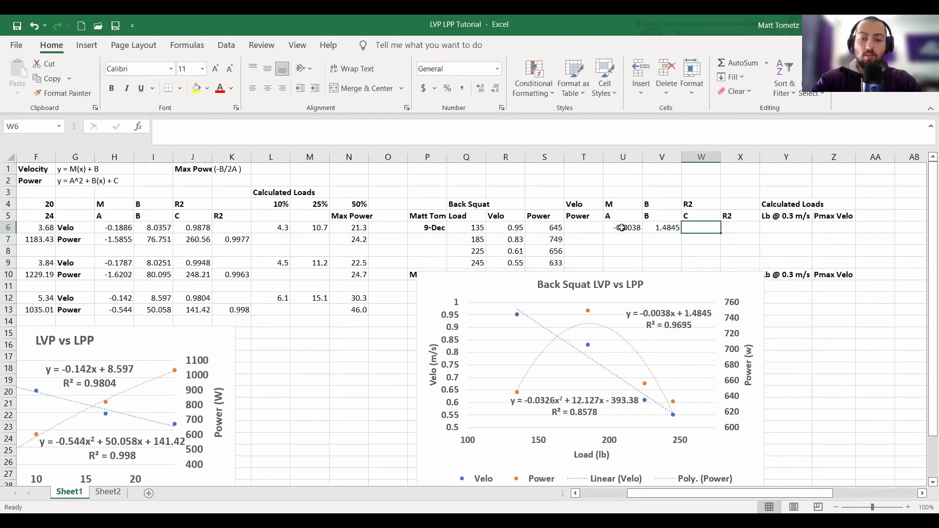
text(.9695)
key(Return)
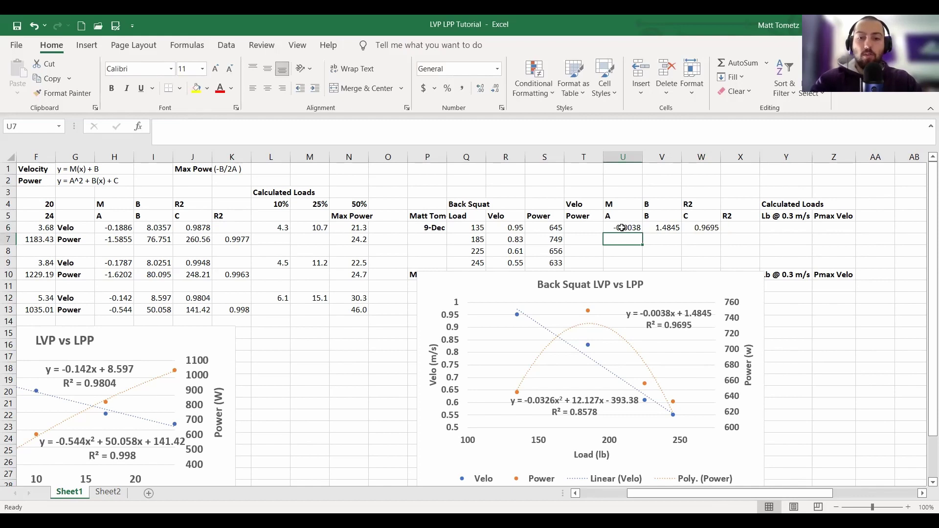
Enter the power coefficients -0.0326, 12.127, -393.38 and R² 0.8578 into U7:X7
text(-0)
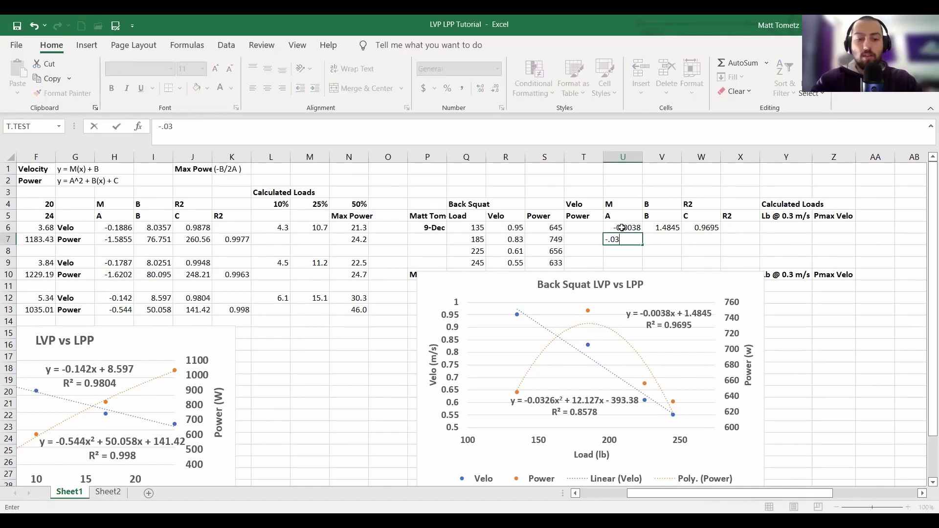
text(.0326)
key(Tab)
text(12.1)
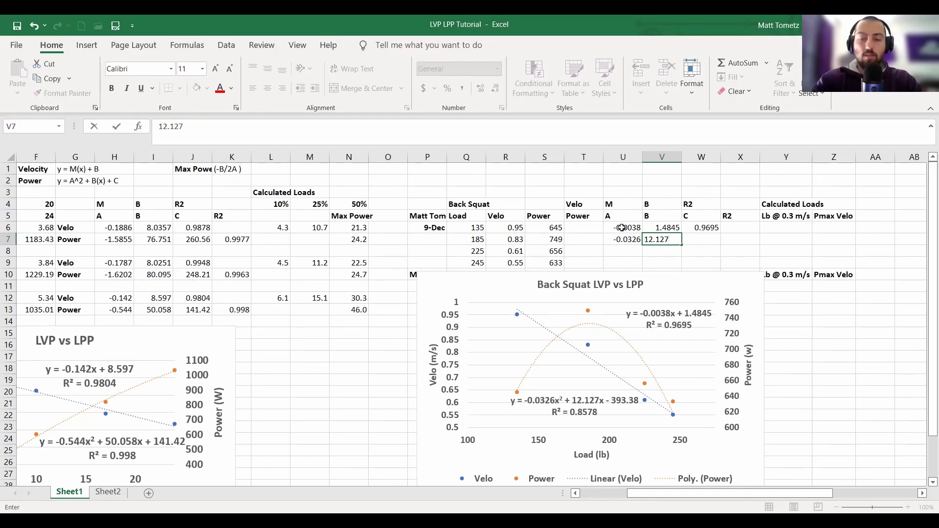
key(Tab)
text(-)
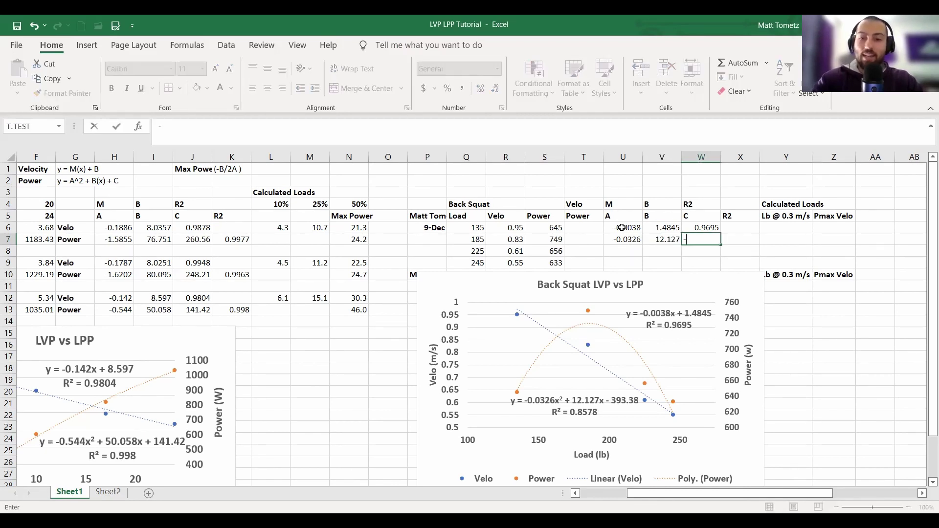
text(39)
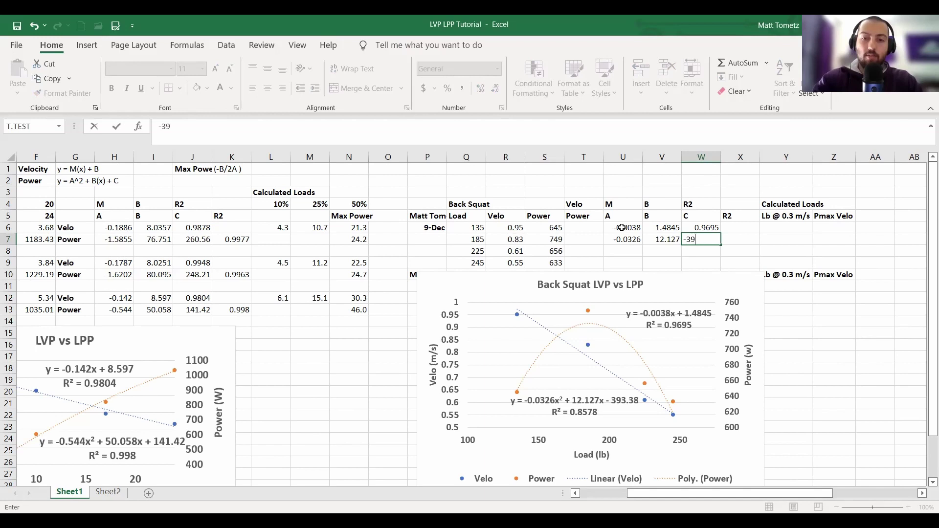
text(3.38)
key(Tab)
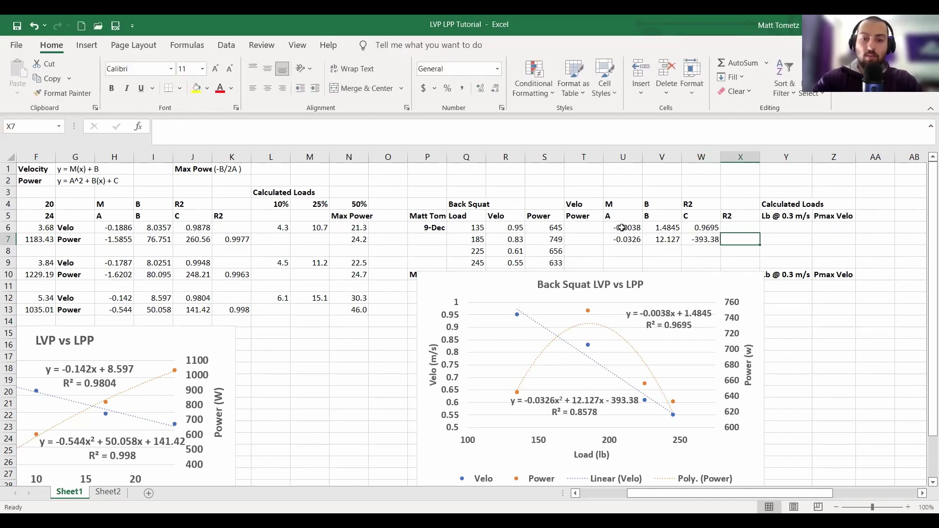
text(.85)
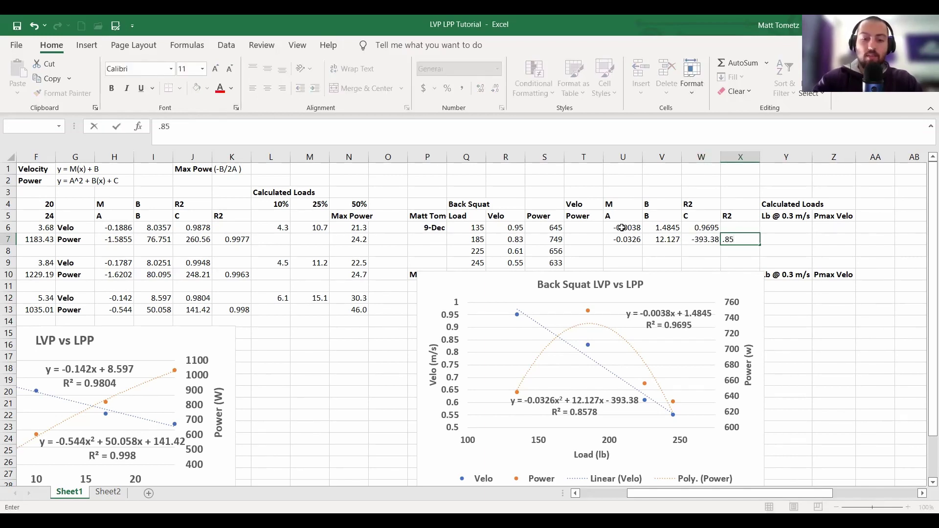
text(78)
key(Return)
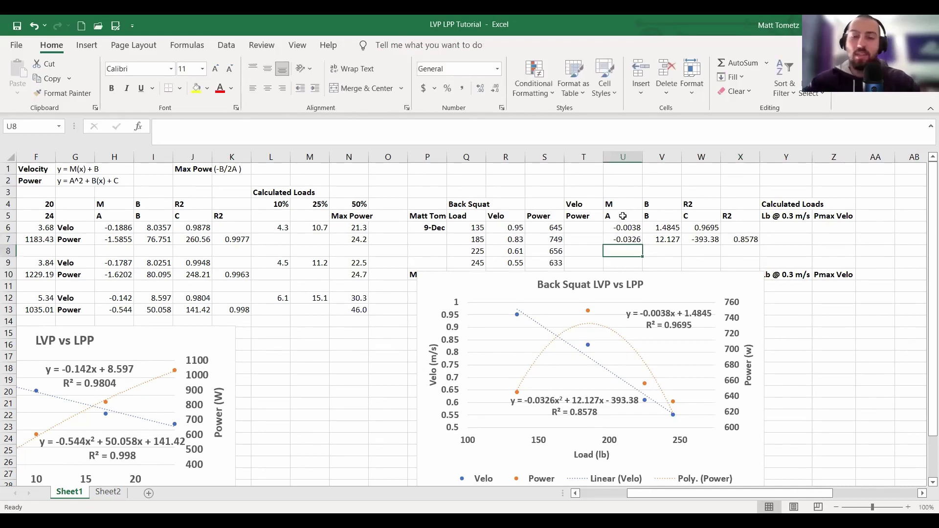
Drag the Back Squat chart down below row 13 to uncover the 13-Dec rows
click(697, 287)
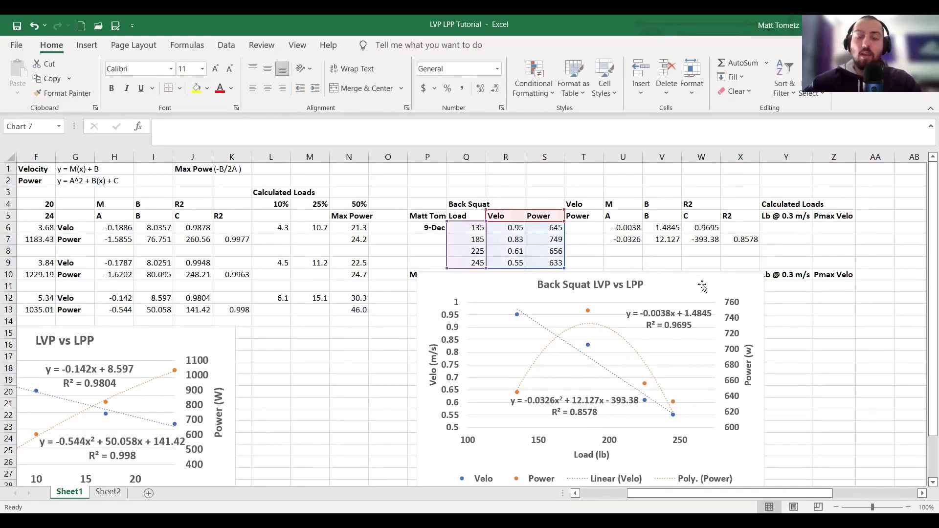
drag(700, 284, 700, 289)
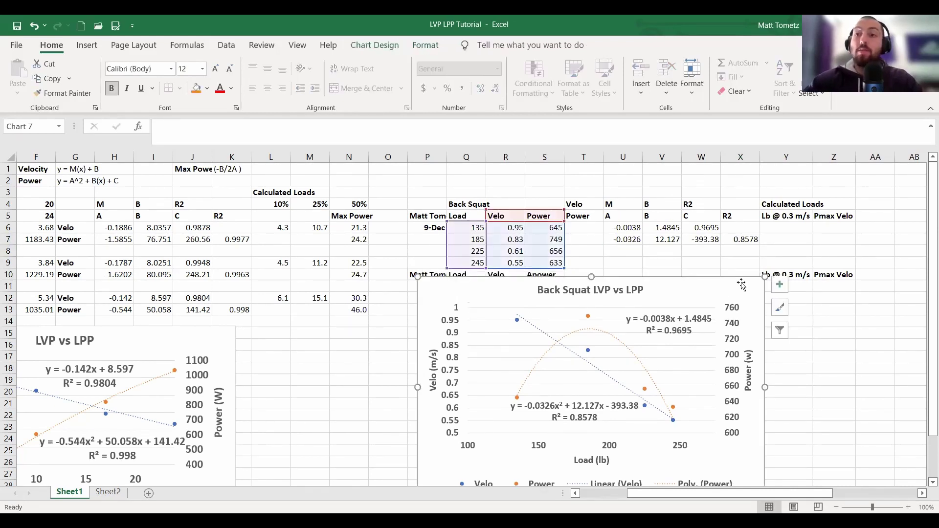
click(656, 264)
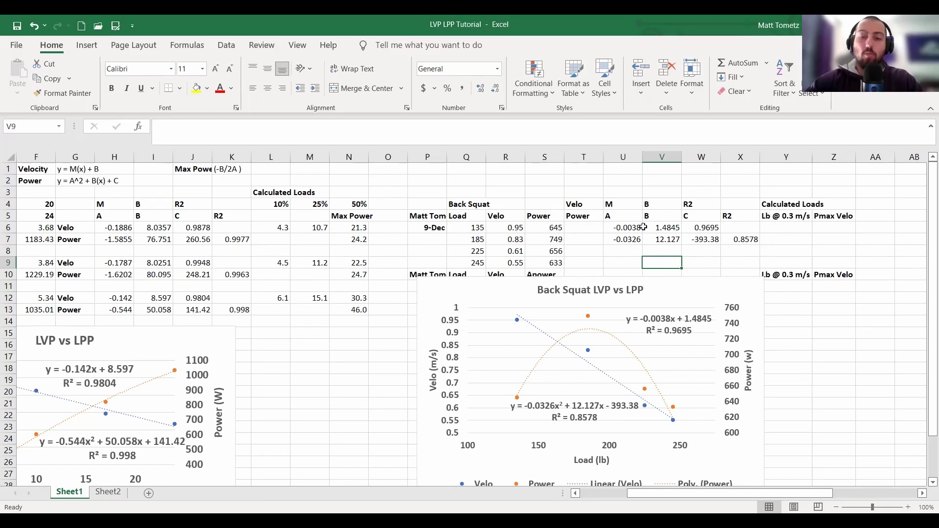
drag(656, 280, 653, 313)
click(679, 260)
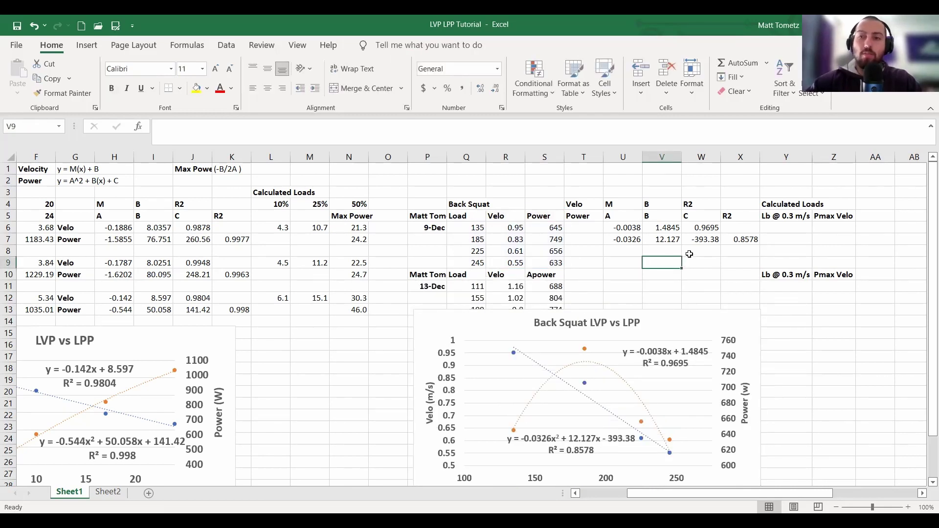
drag(741, 239, 741, 227)
Enter =(0.3-V6)/U6 in Y6 to get the 311.7 lb load at 0.3 m/s
click(710, 252)
click(776, 228)
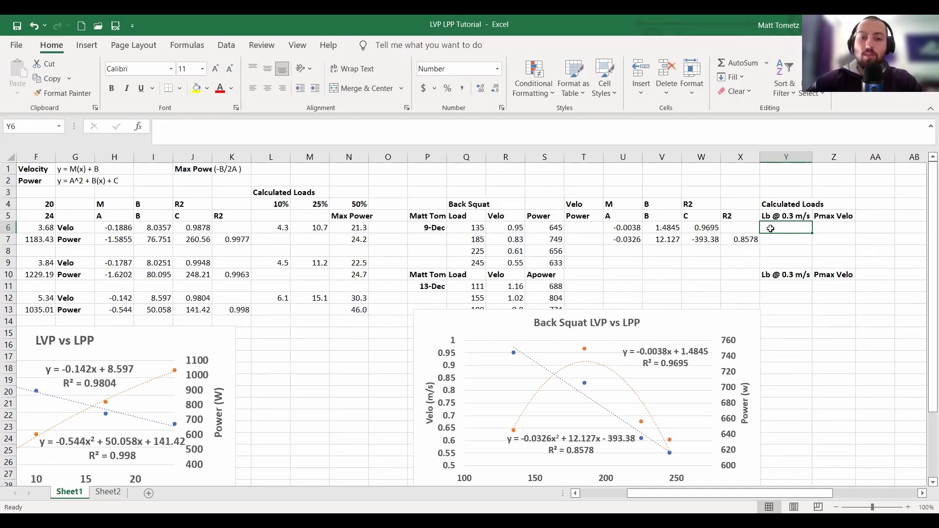
click(108, 492)
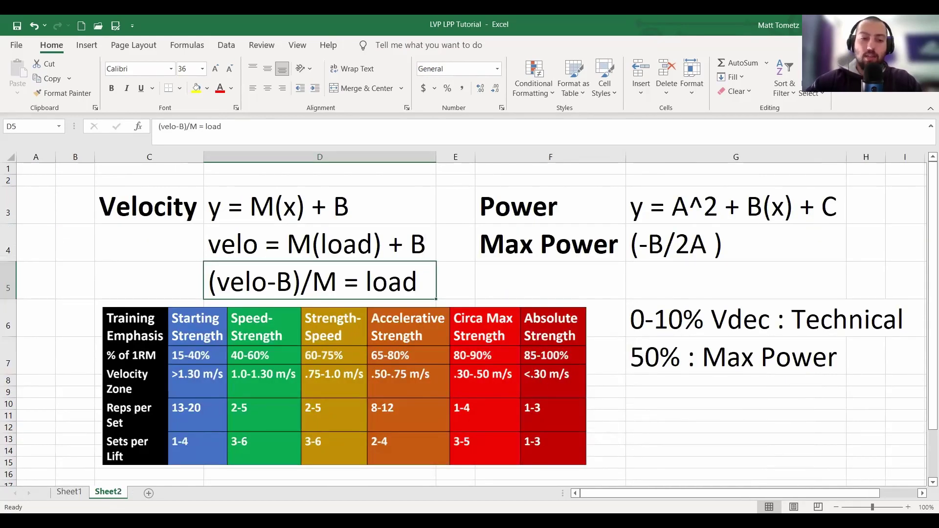
click(69, 493)
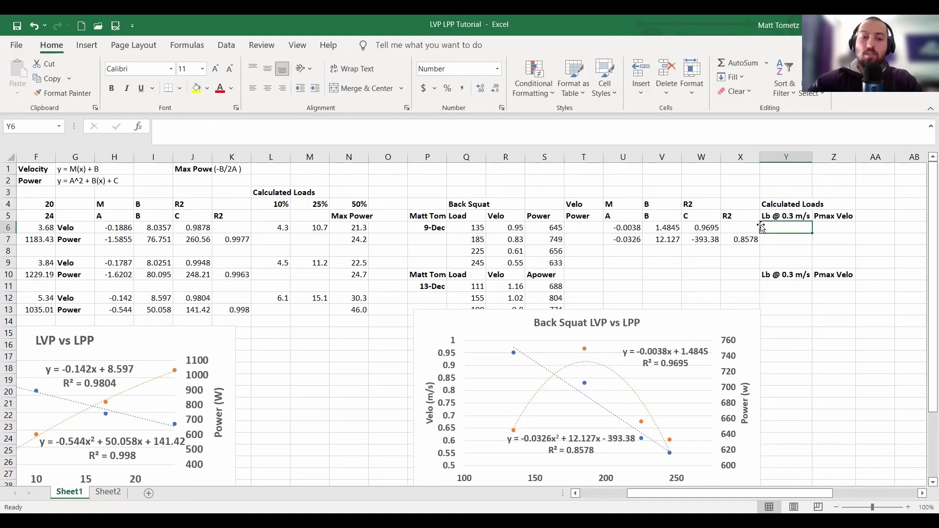
click(107, 492)
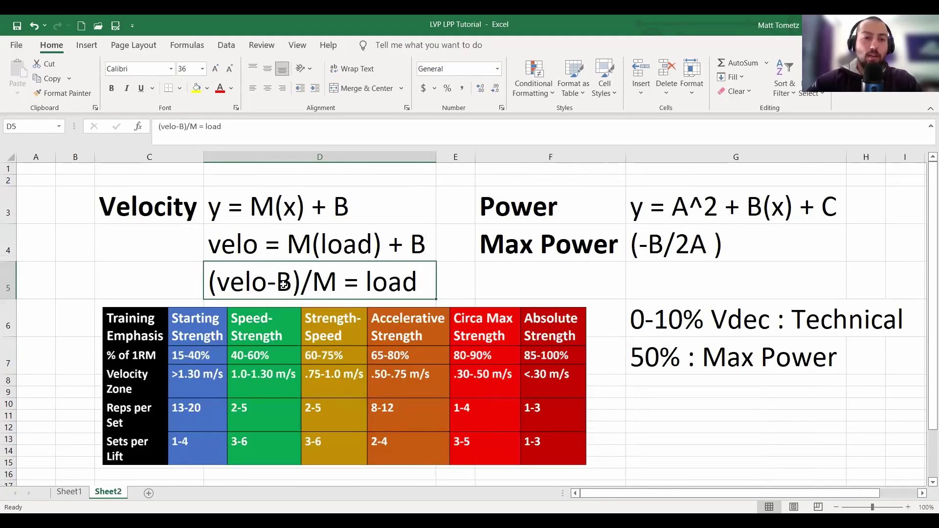
click(69, 492)
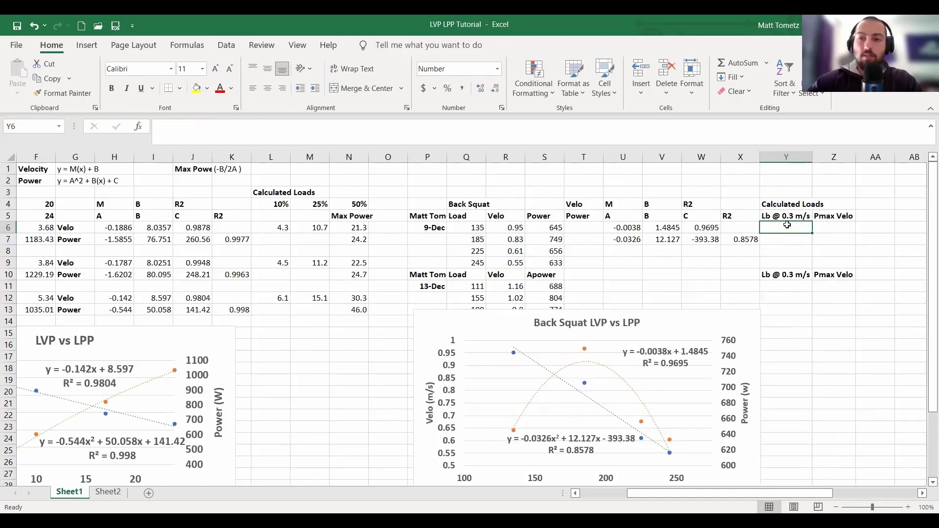
text(=()
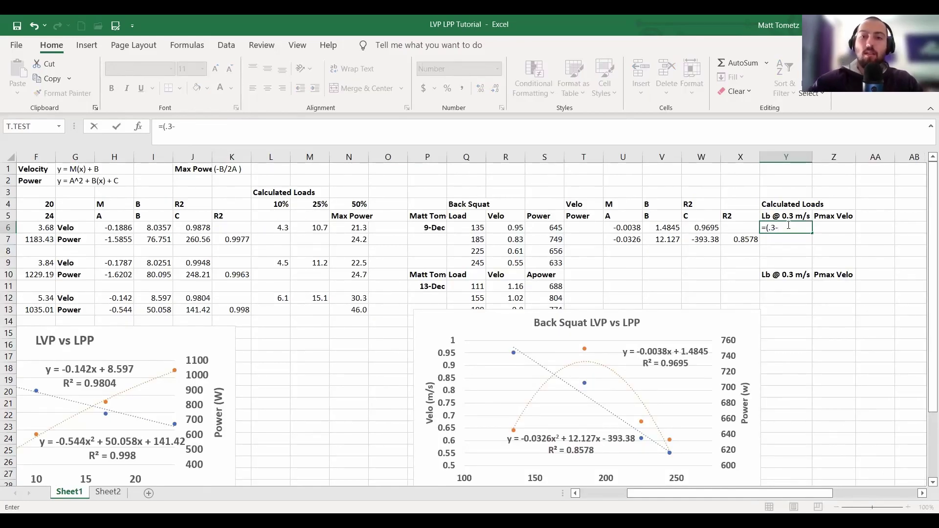
text(.3-)
click(634, 227)
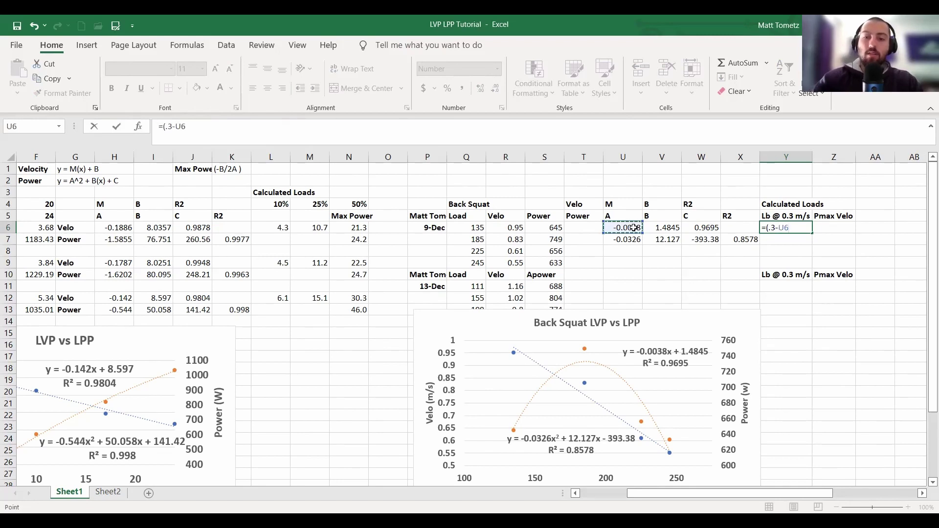
text()/)
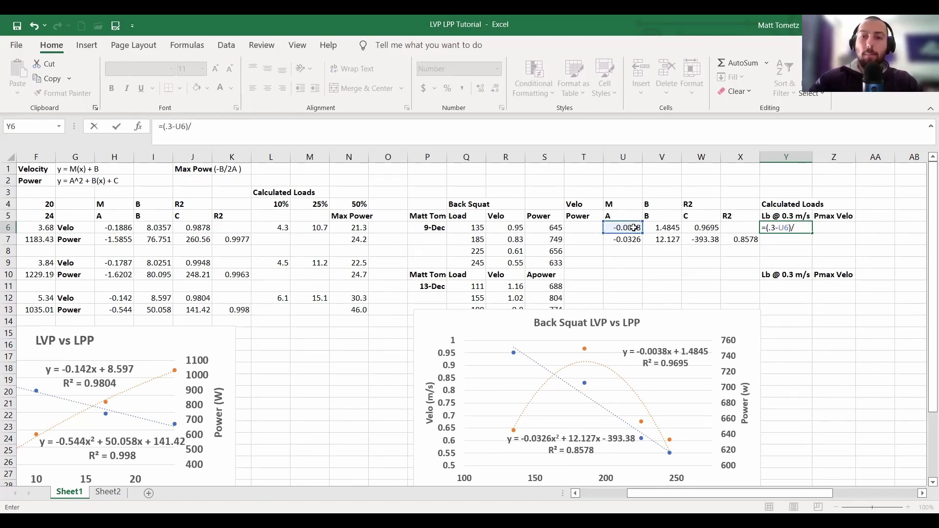
key(BackSpace)
key(BackSpace)
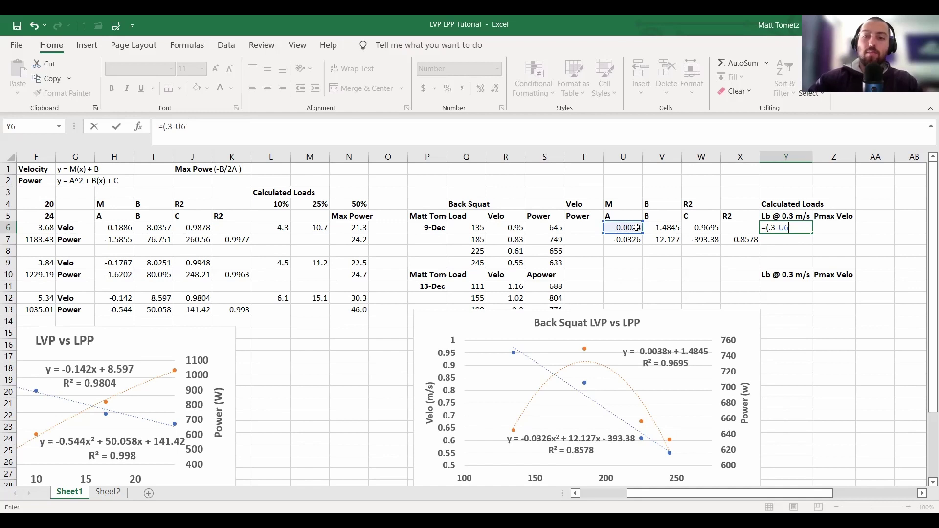
key(BackSpace)
key(BackSpace)
click(654, 228)
text(()
text(/)
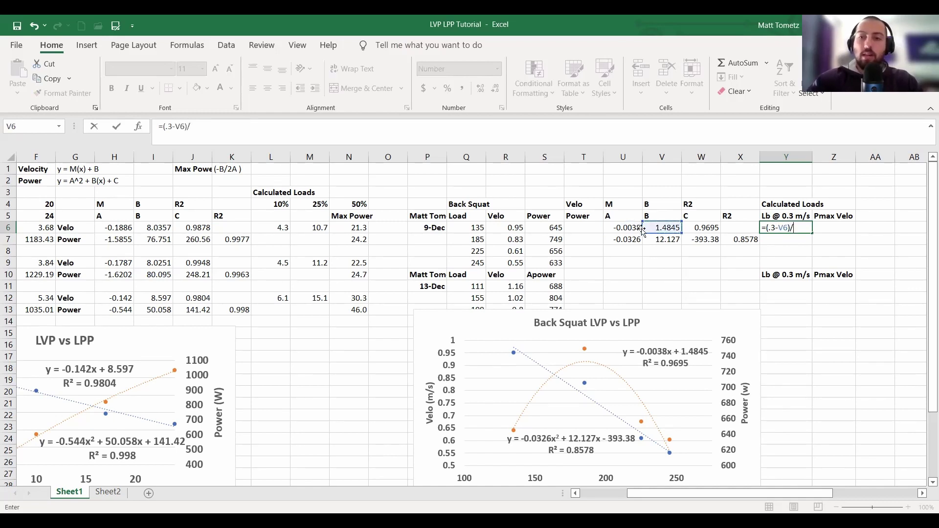
click(634, 227)
key(Return)
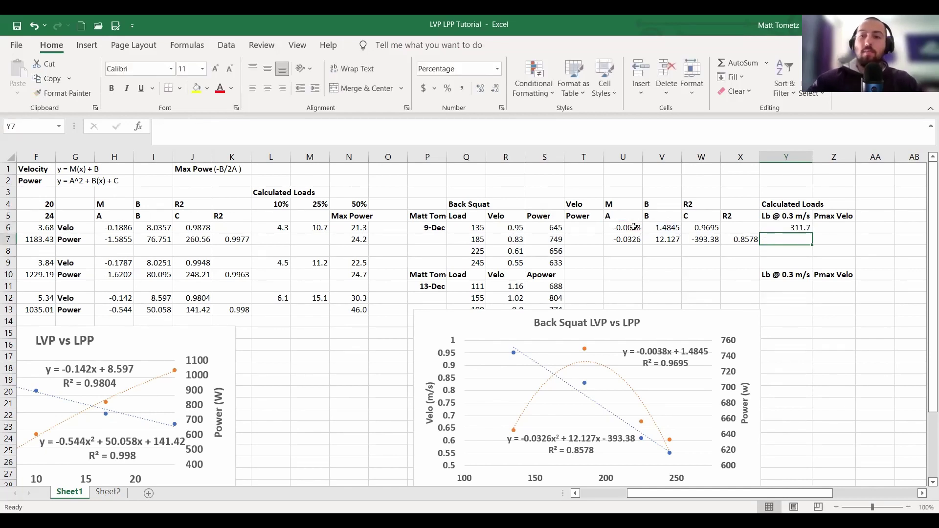
click(790, 228)
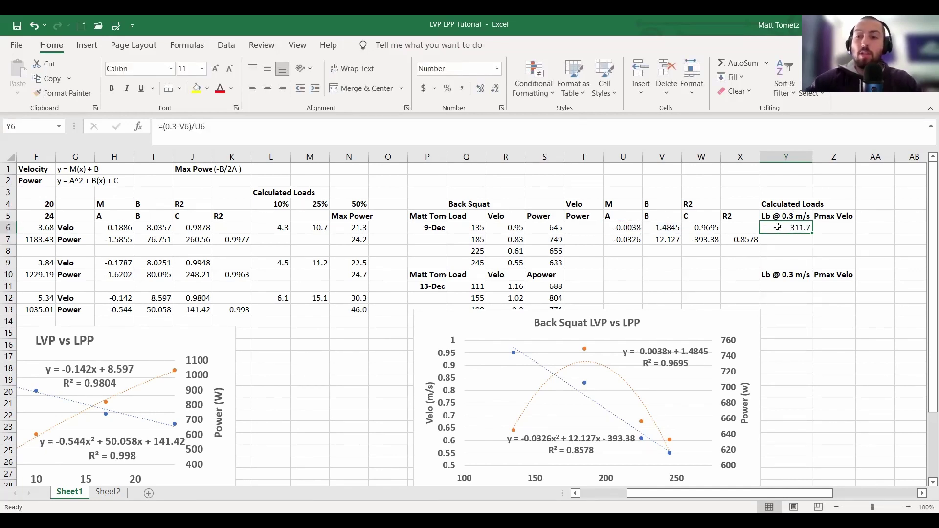
Move the Velo and Power labels from T4:T5 to T6:T7 beside the coefficient rows
mouse_move(582, 205)
mouse_down()
mouse_move(586, 217)
mouse_move(576, 214)
mouse_up()
key(ctrl+c)
click(582, 228)
key(ctrl+v)
click(576, 204)
key(Delete)
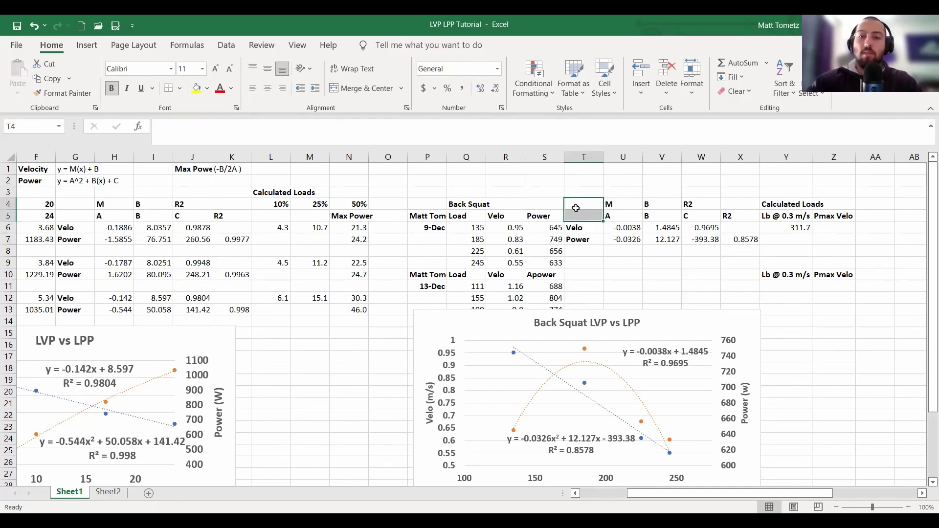
click(573, 205)
drag(599, 198, 782, 228)
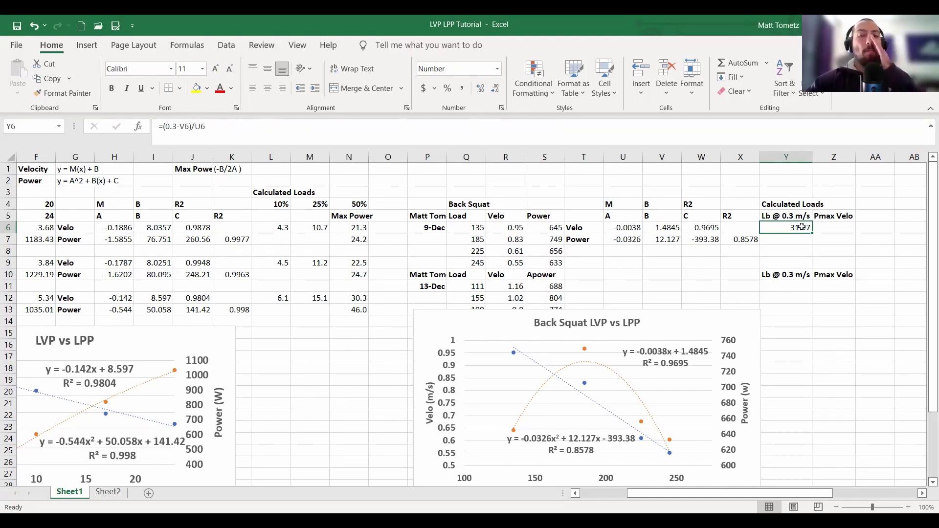
Enter =(-V7)/(2*U7) in Z7 to compute the max-power load
click(831, 226)
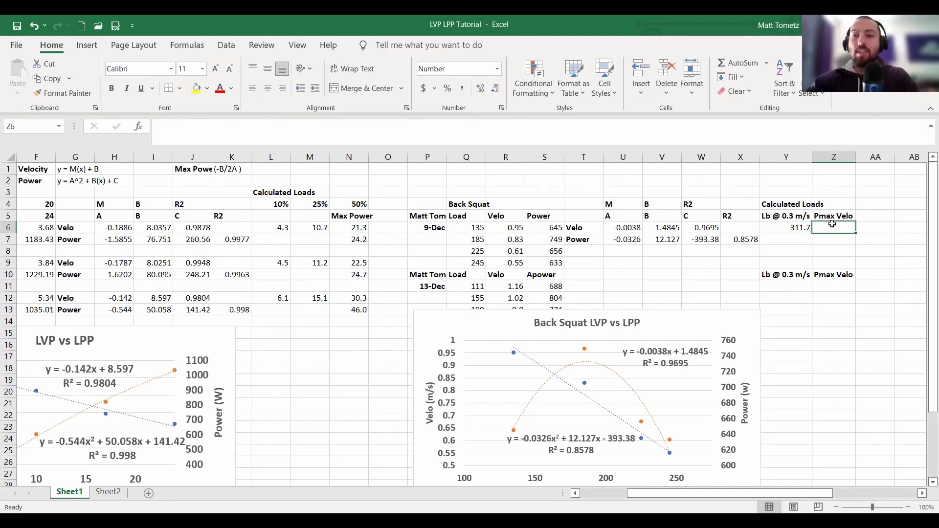
click(826, 238)
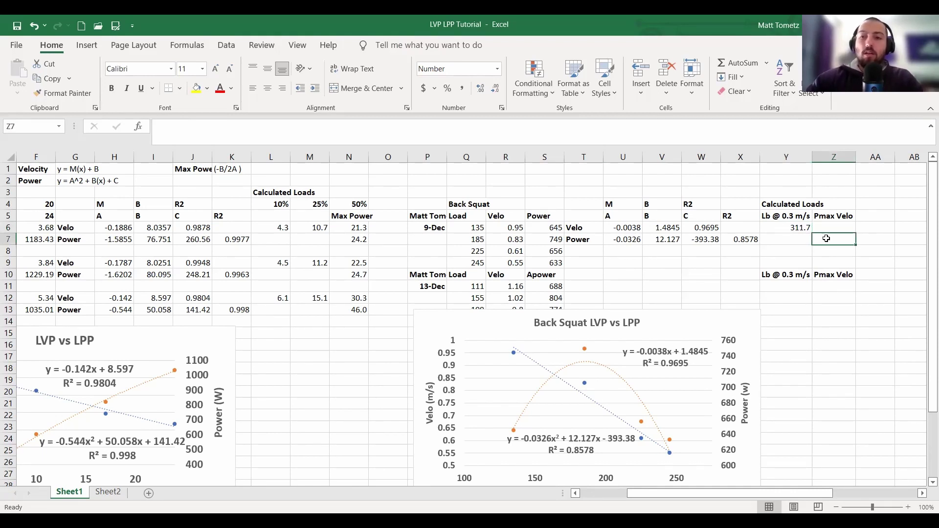
text(=)
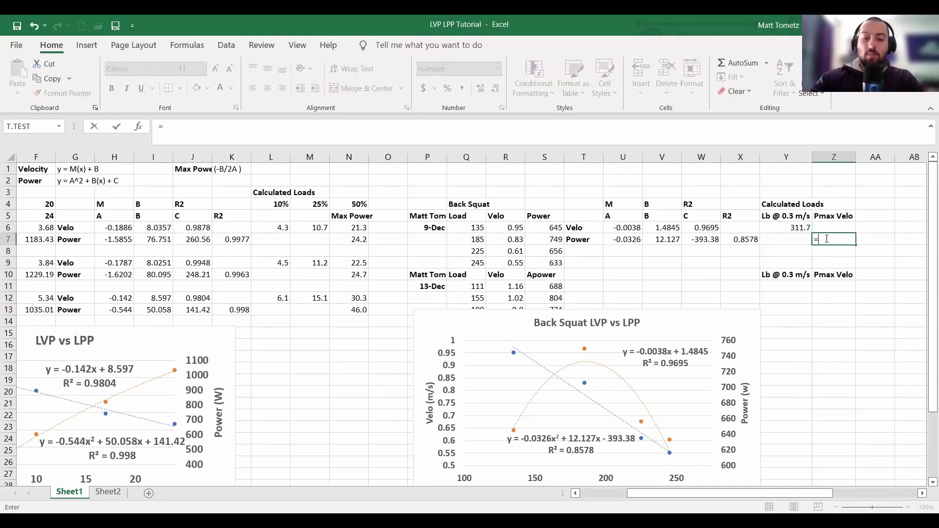
text((-)
click(668, 239)
text())
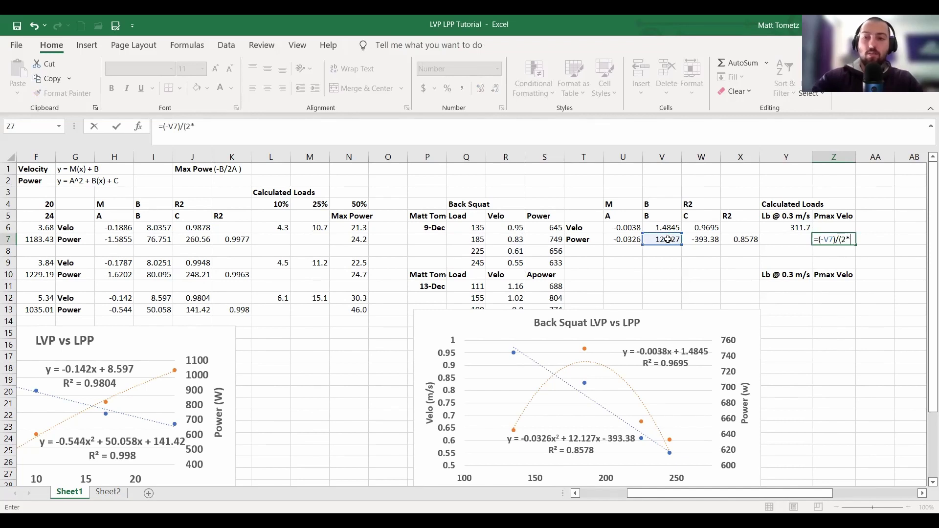
text(/(2*)
click(631, 239)
text())
key(Return)
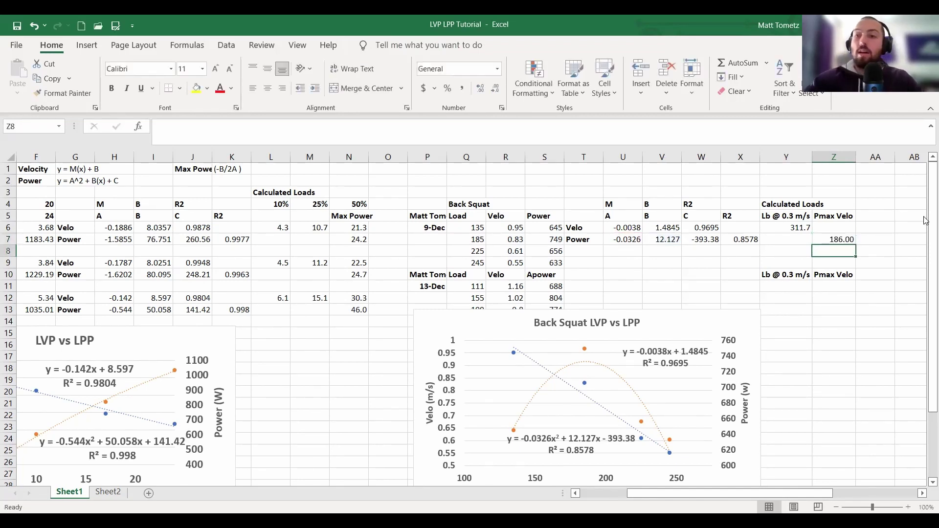
Format Z7 to one decimal place so it shows 186.0, then review the equations on Sheet2
click(824, 240)
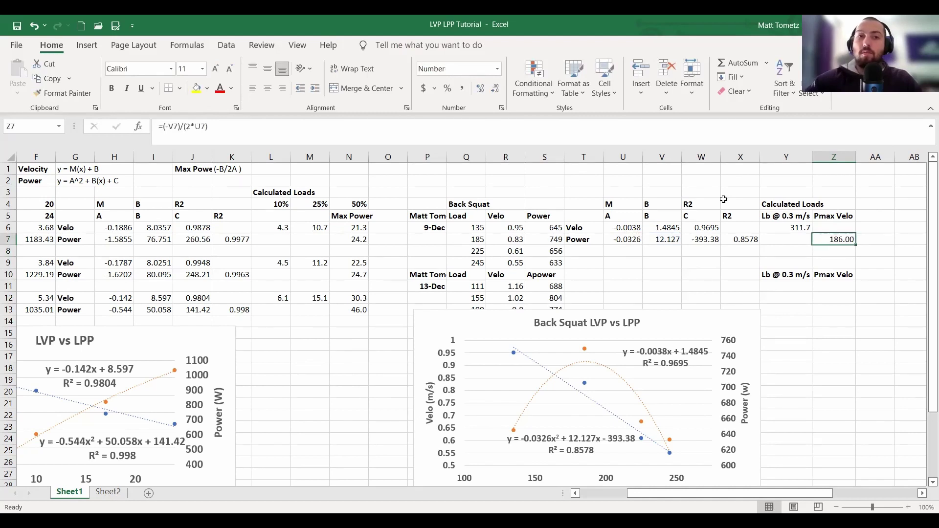
click(496, 89)
click(496, 89)
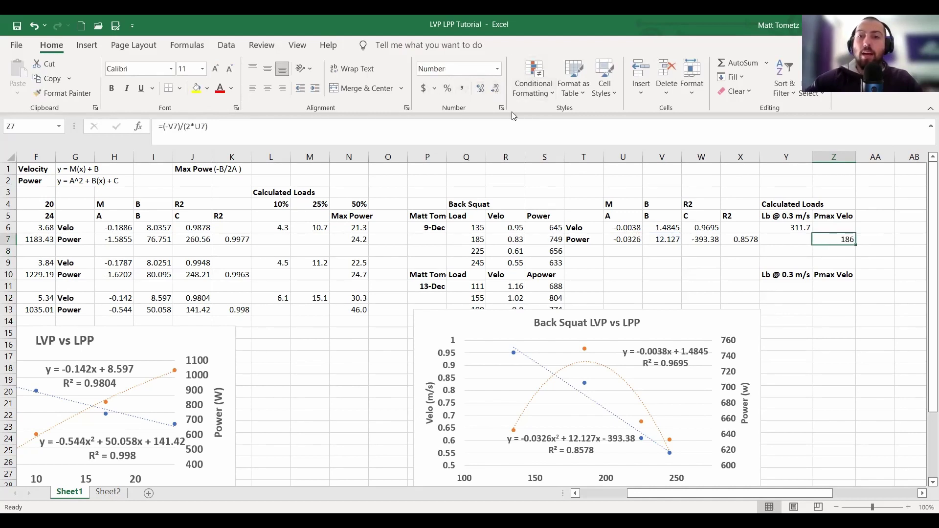
click(481, 87)
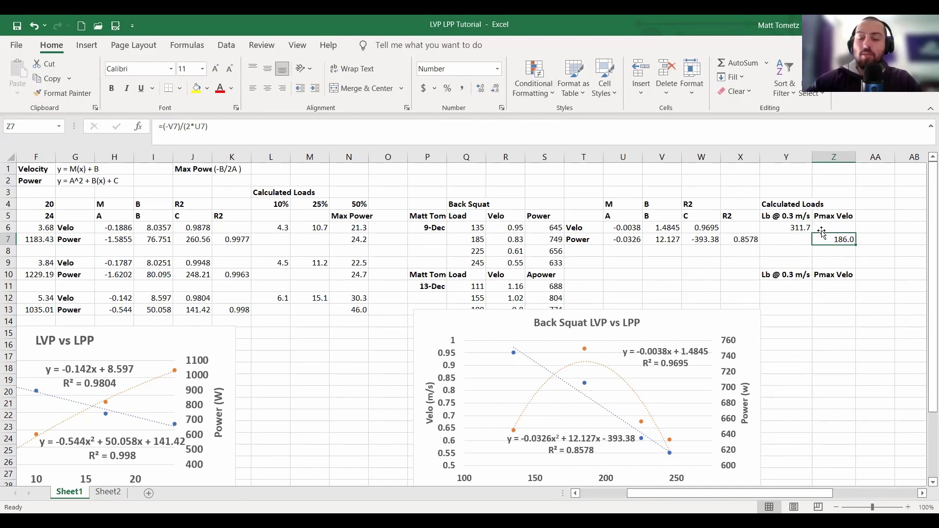
click(822, 226)
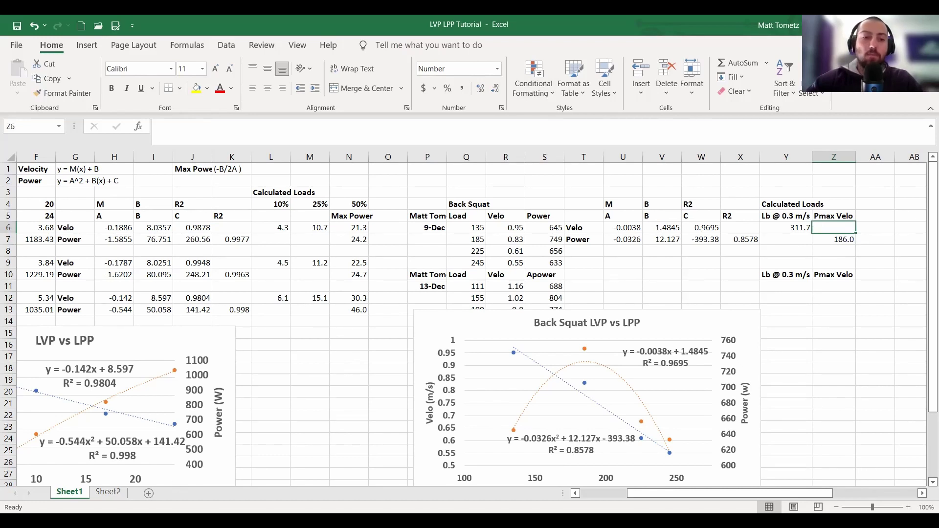
click(100, 493)
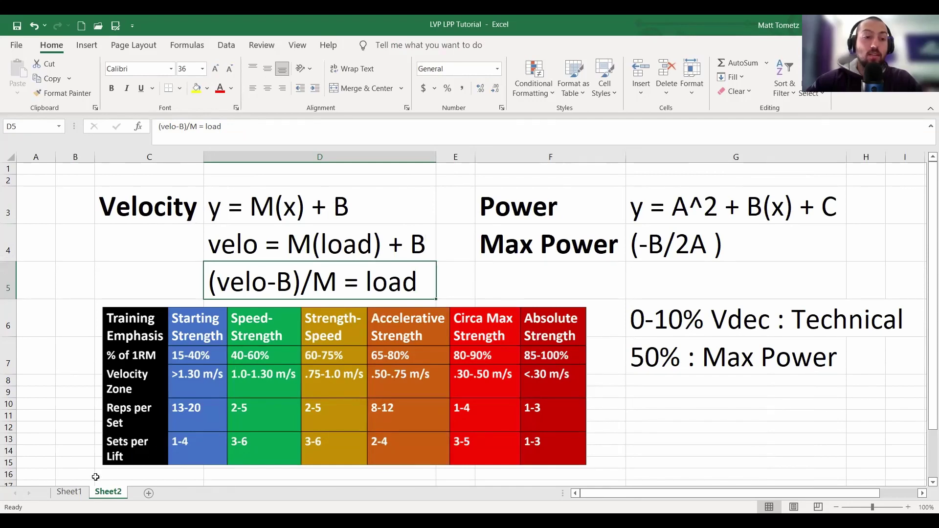
click(69, 492)
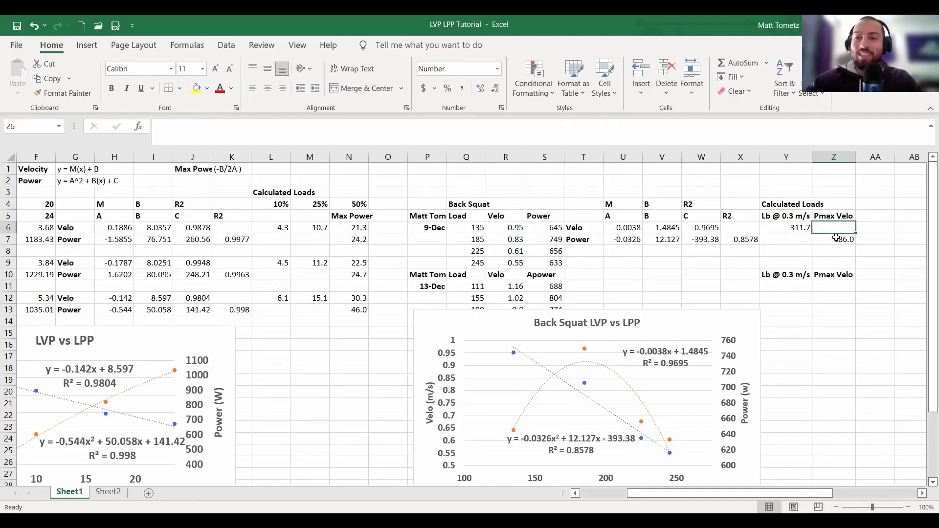
Enter =(U6*Z7)+V6 in Z6 and show it to two decimals as 0.78
click(830, 238)
click(825, 228)
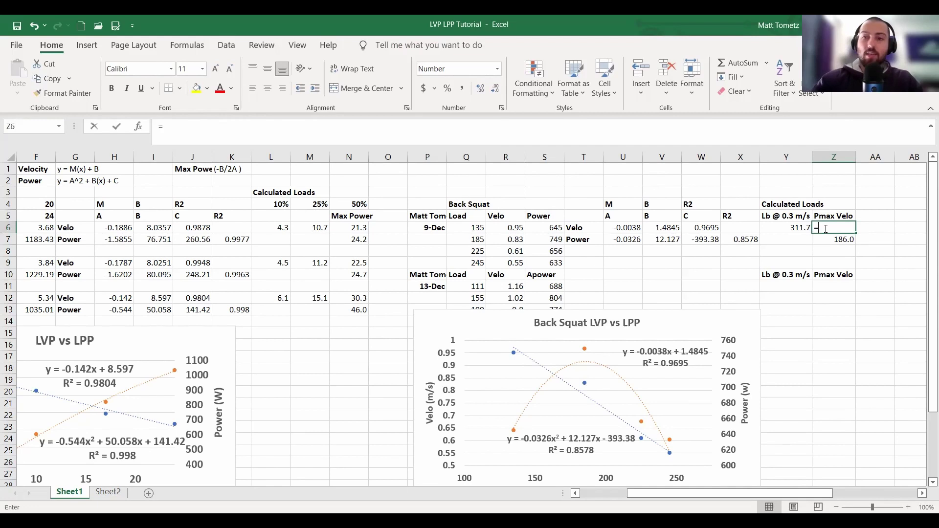
text(=()
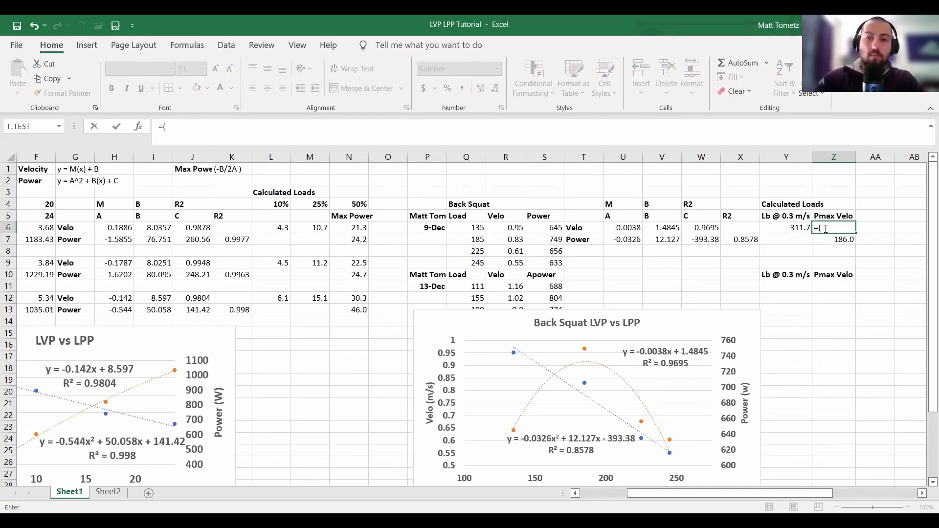
click(611, 227)
text(*)
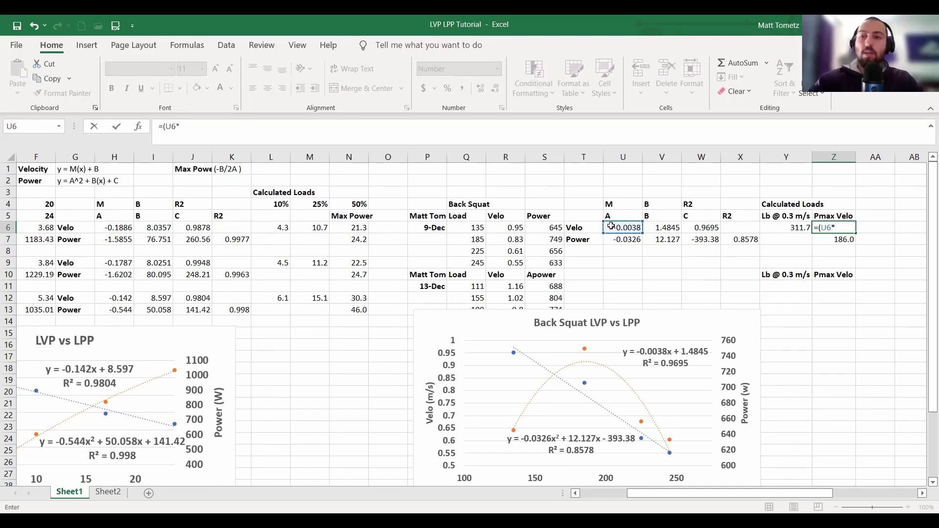
click(832, 239)
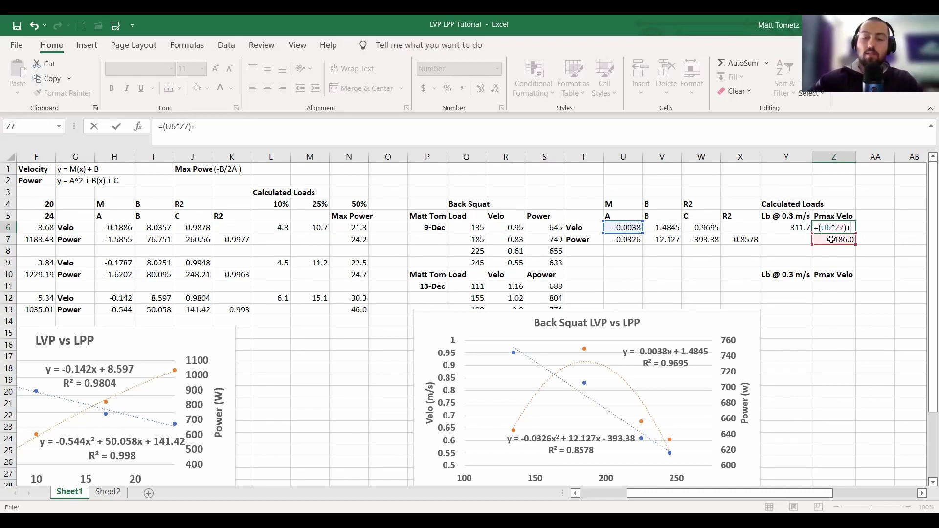
click(670, 229)
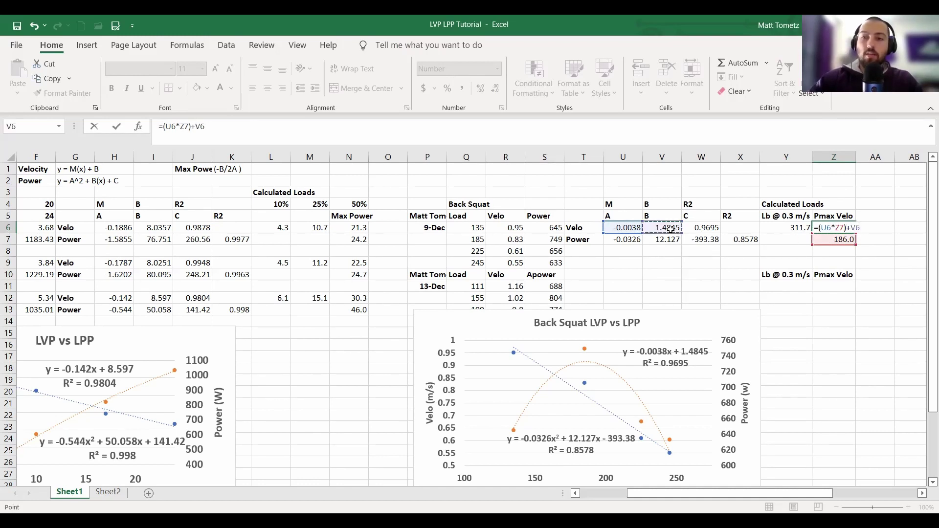
key(Return)
click(838, 227)
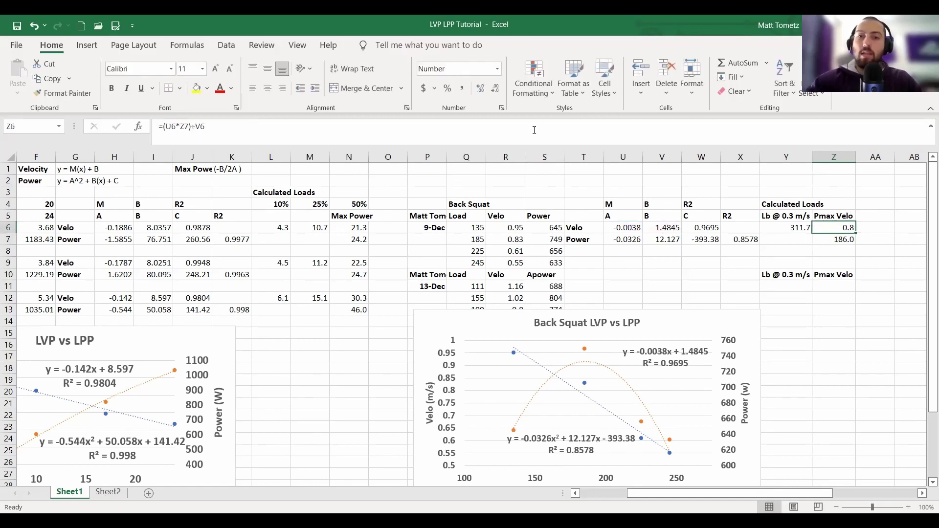
click(484, 94)
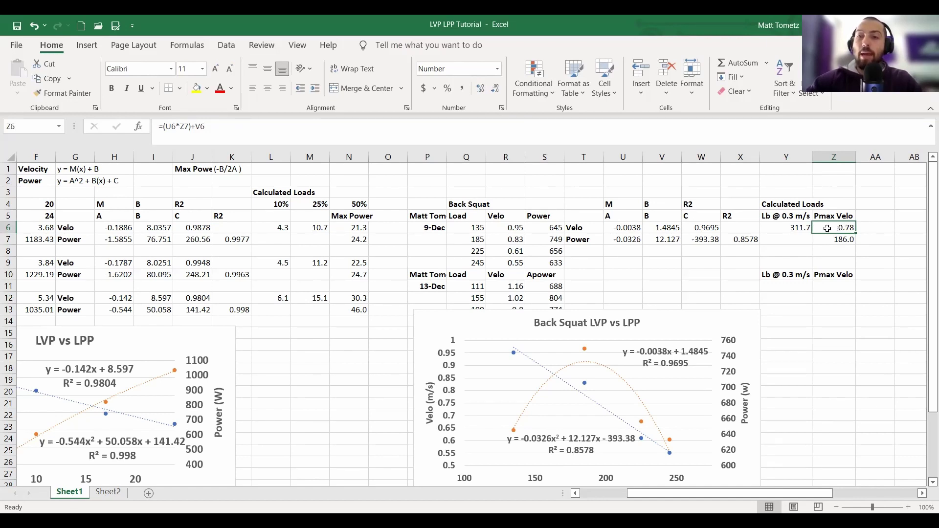
Enter =Z7/Y6 in Y7 so it shows the max-power load as 60% of the 0.3 m/s load
click(791, 241)
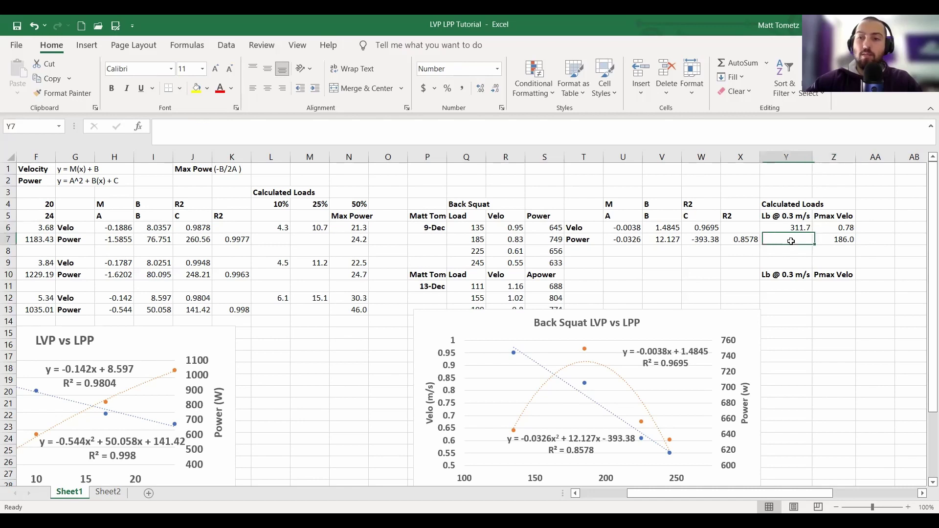
text(=)
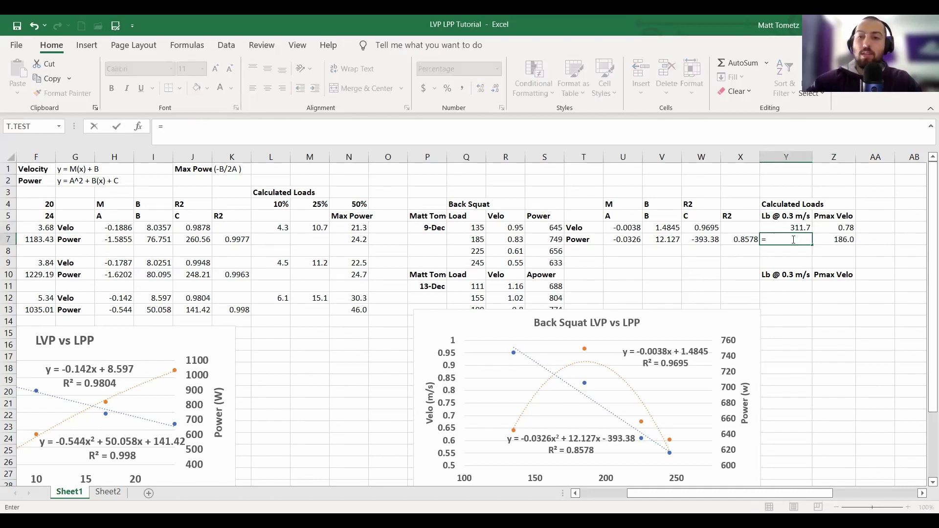
click(819, 241)
text(/)
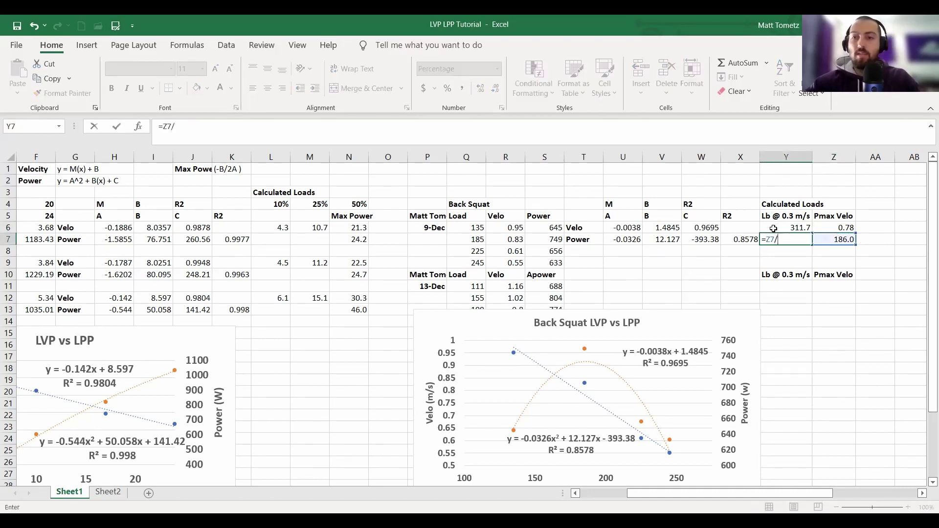
click(770, 228)
key(ctrl+Return)
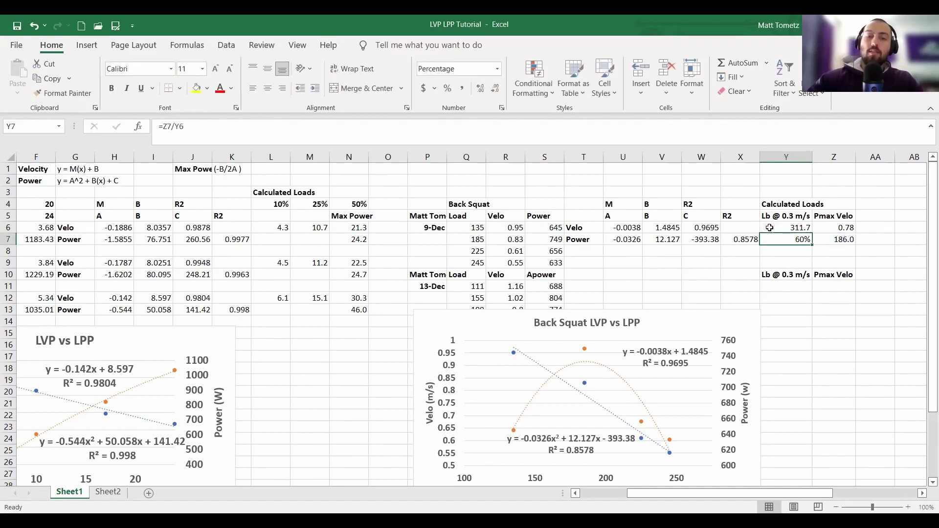
click(785, 251)
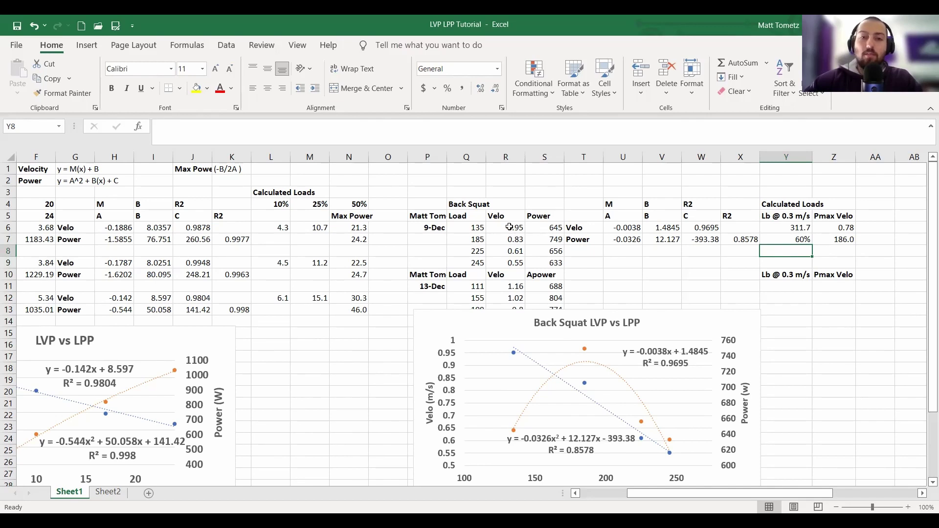
Shift the Back Squat chart slightly and drag its source range down to the 13-Dec rows 11–14
click(824, 238)
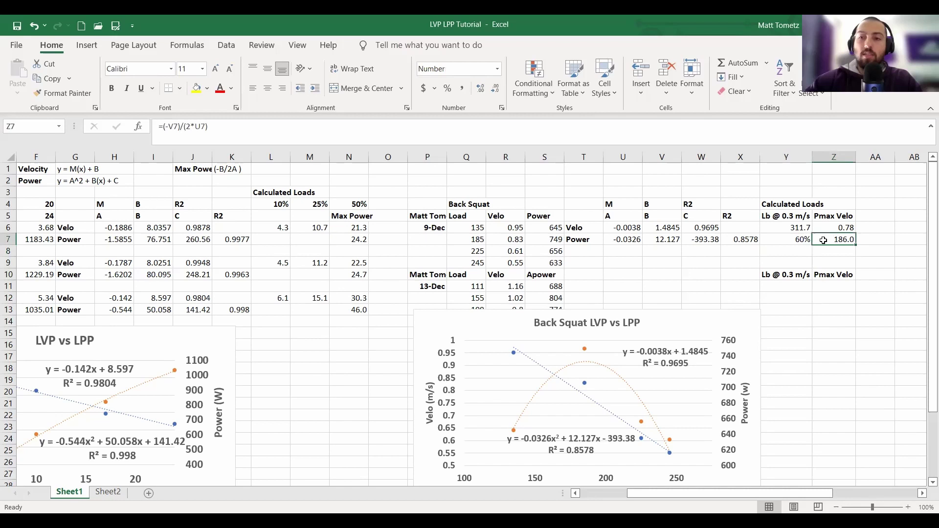
click(824, 228)
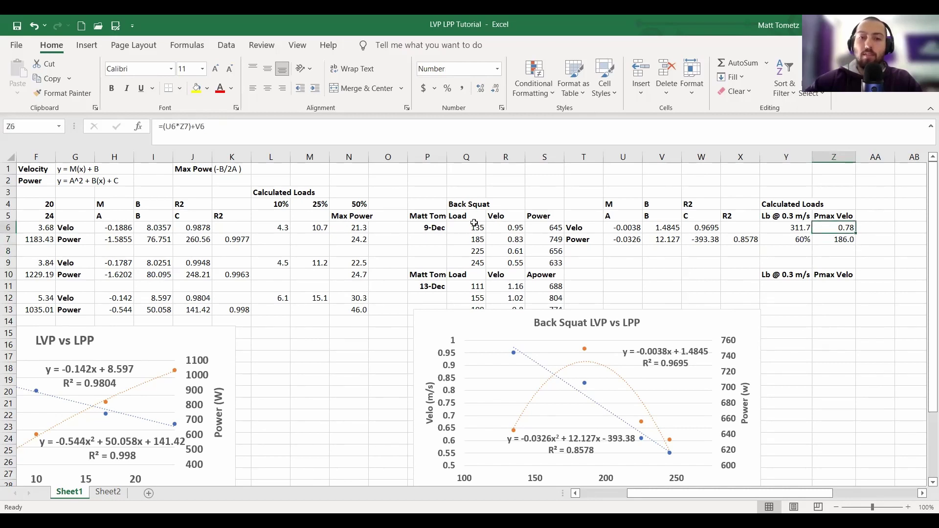
scroll(503, 281, down, 1)
click(499, 284)
mouse_move(498, 285)
mouse_down()
mouse_move(492, 306)
mouse_move(504, 309)
mouse_up()
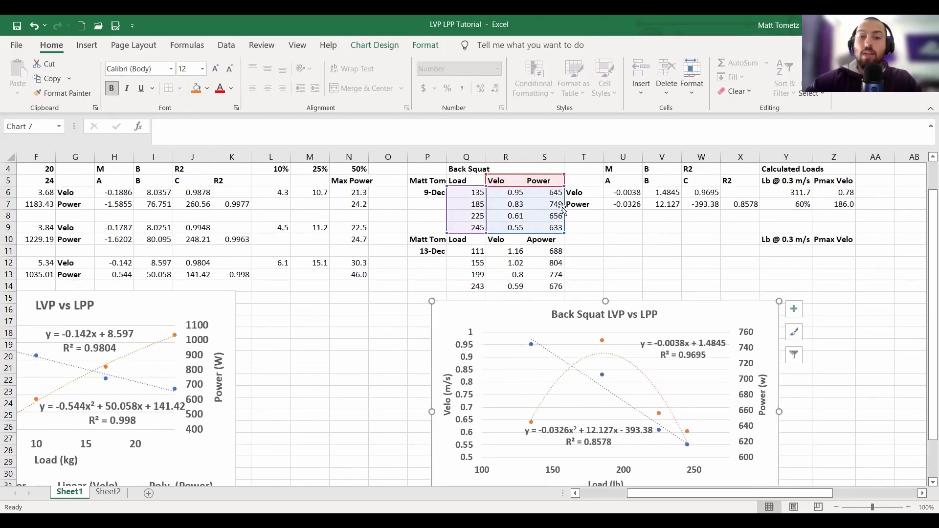
drag(566, 212, 566, 270)
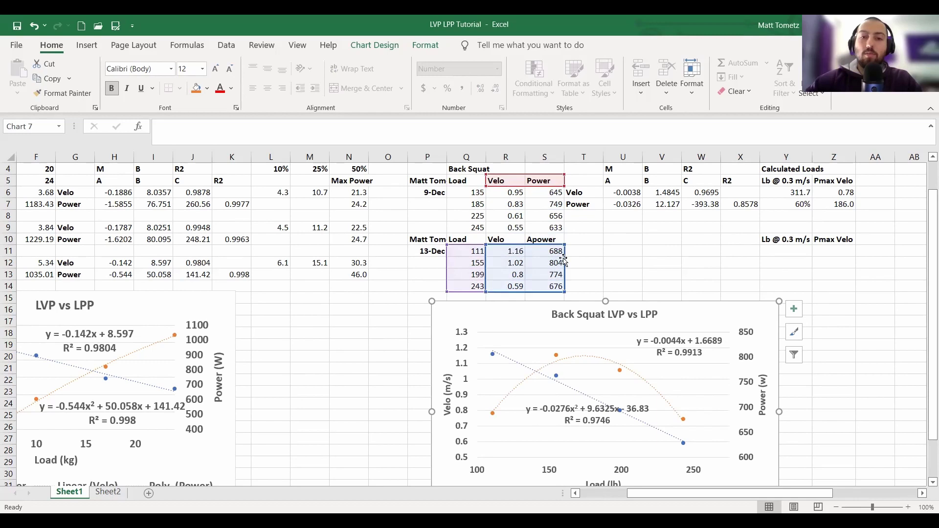
mouse_move(565, 259)
mouse_down()
mouse_move(566, 237)
mouse_move(566, 259)
mouse_up()
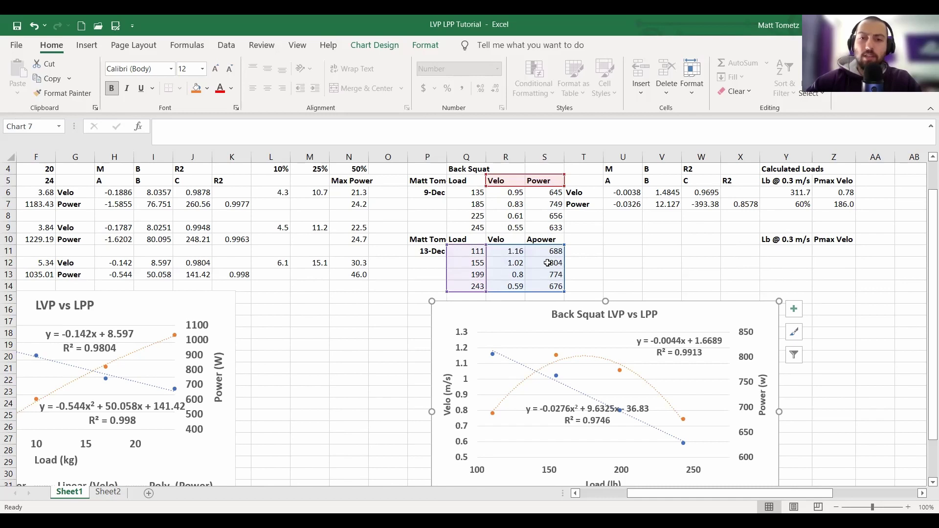
Compare the source data ranges of the Back Squat and LVP vs LPP charts
click(577, 258)
click(502, 318)
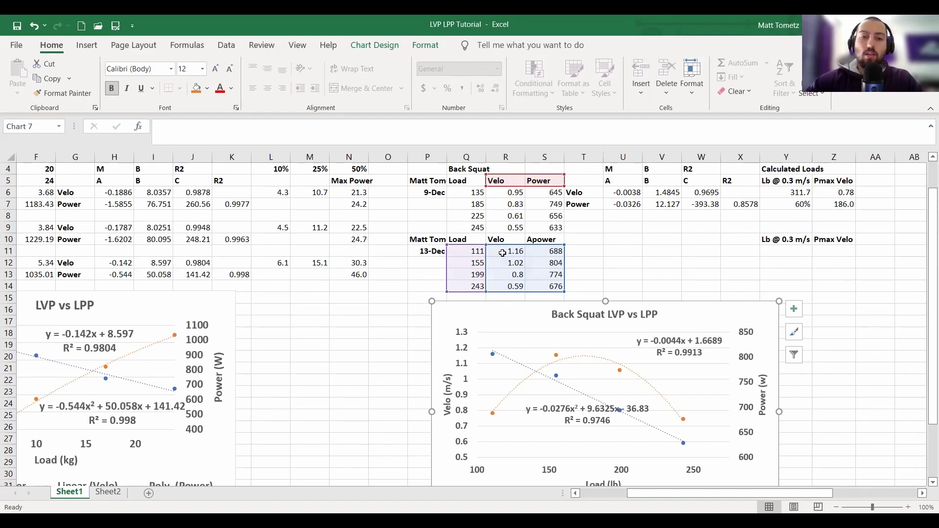
click(333, 263)
click(163, 298)
scroll(80, 204, left, 5)
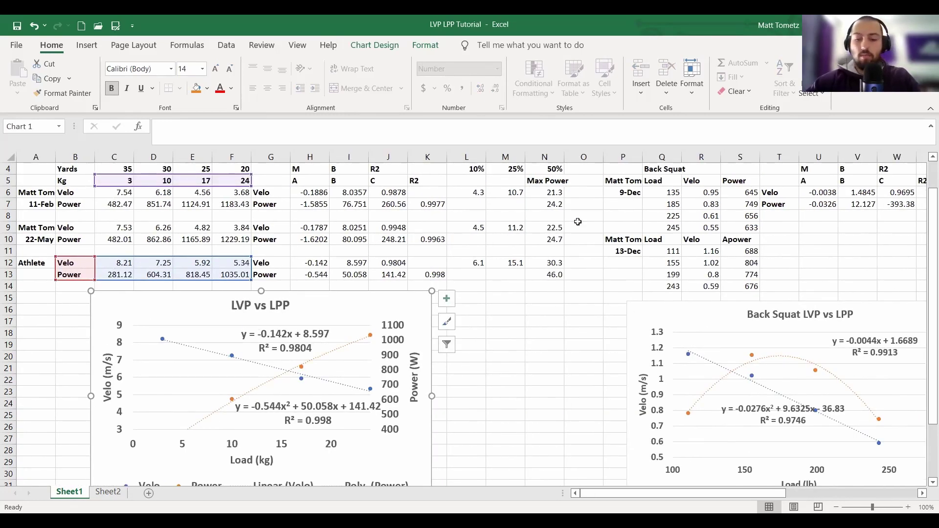
click(609, 230)
click(689, 321)
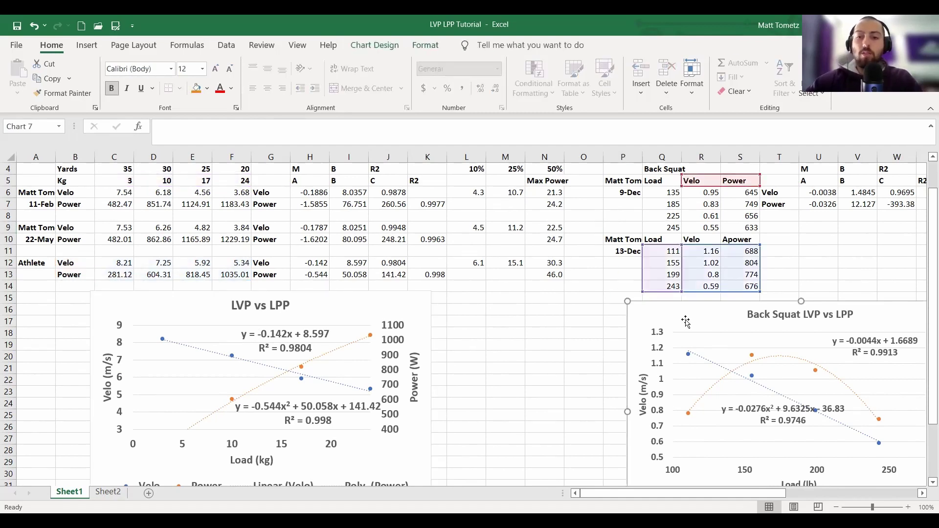
click(497, 284)
scroll(558, 288, right, 3)
click(659, 315)
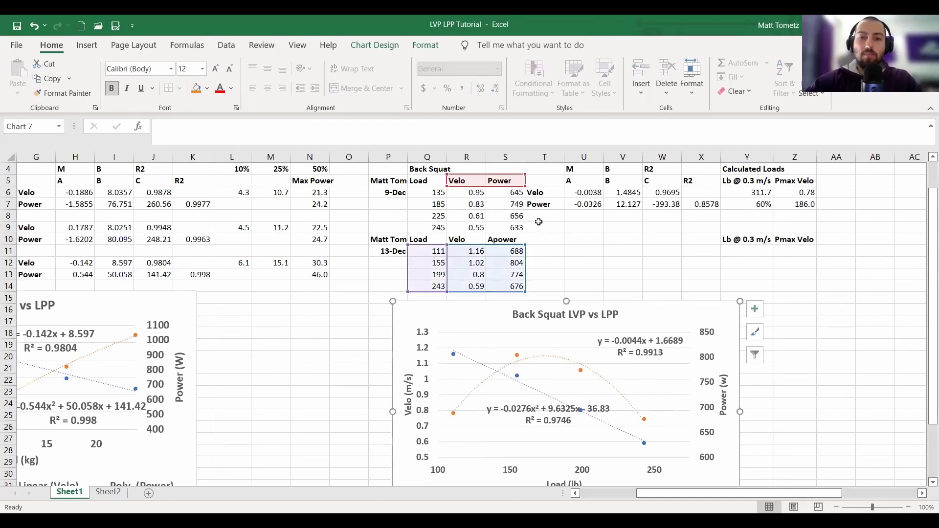
Copy the Velo and Power row labels into the 13-Dec table at T11:T12
drag(535, 194, 535, 204)
key(ctrl+c)
click(542, 250)
key(ctrl+v)
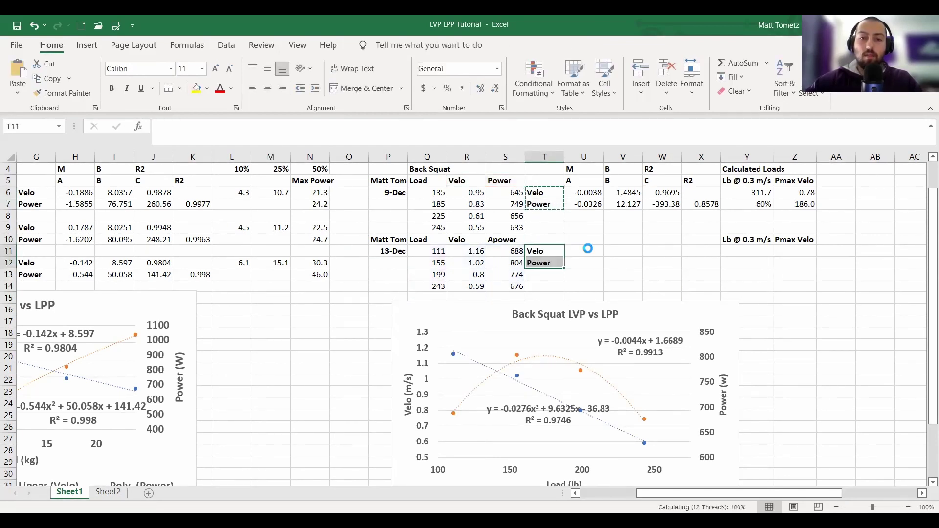
Enter the 13-Dec velocity coefficients: slope -0.0044, intercept 1.6689, R² 0.9913
click(588, 248)
key(Escape)
text(-)
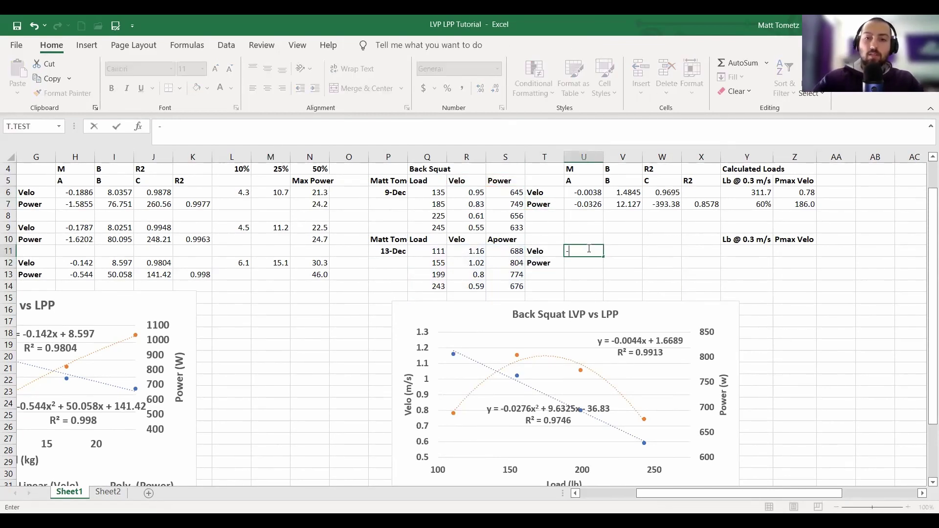
text(.0044)
key(BackSpace)
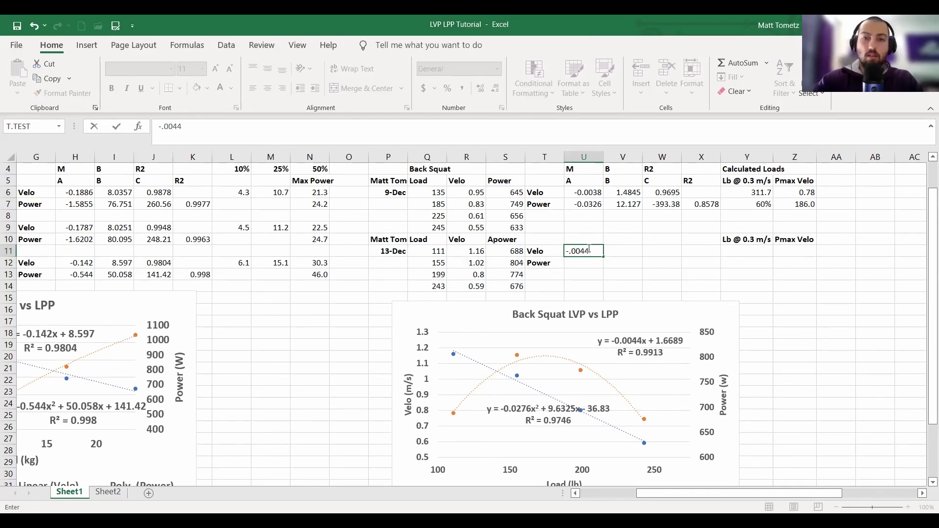
key(Tab)
text(=)
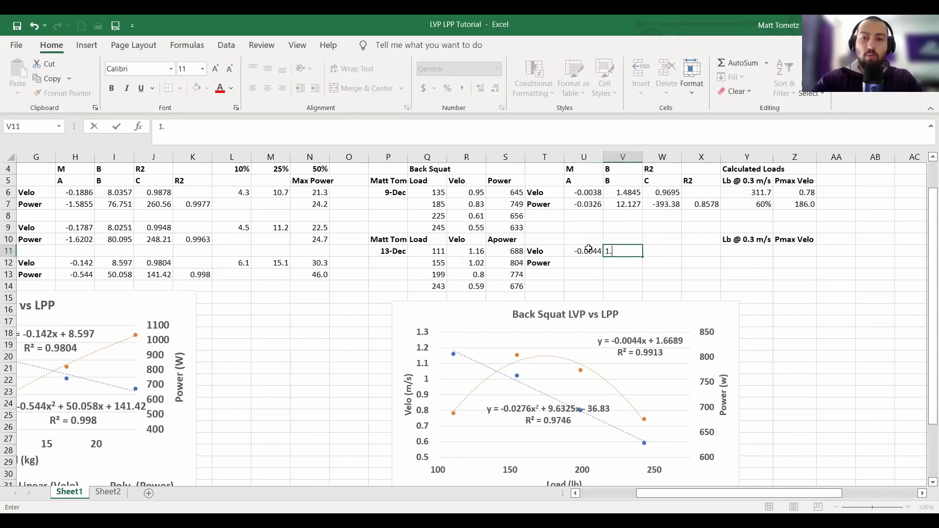
text(.6689)
key(Tab)
text(.9913)
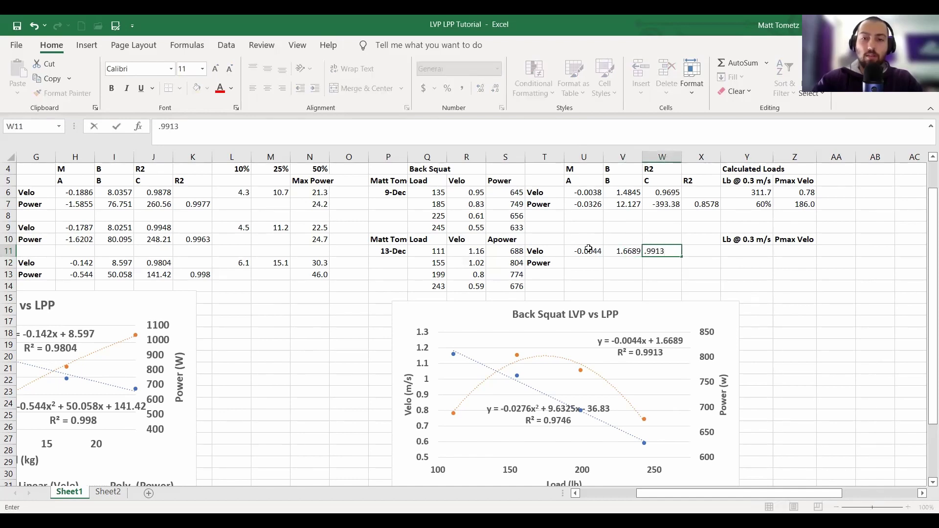
key(Return)
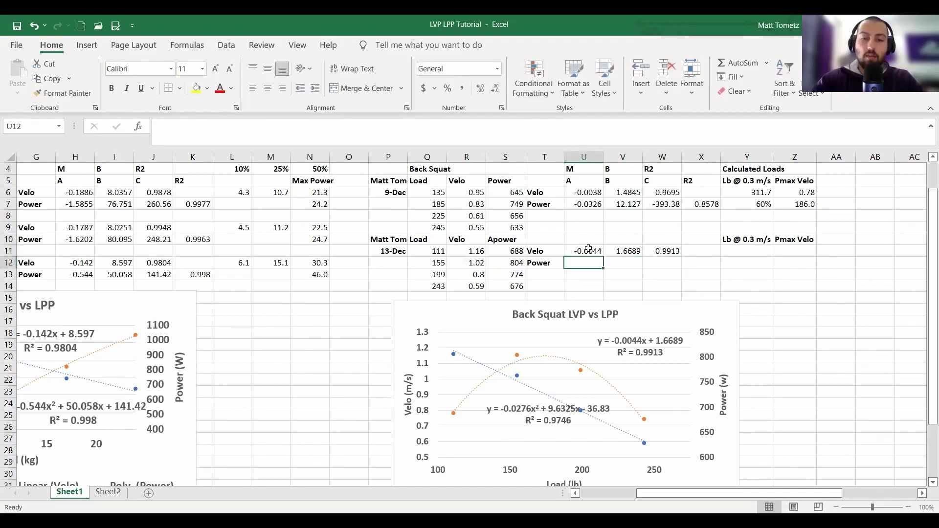
Move the chart's power-curve label and enter power coefficients -0.0276, 9.6325, -36.83, R² 97%
click(552, 409)
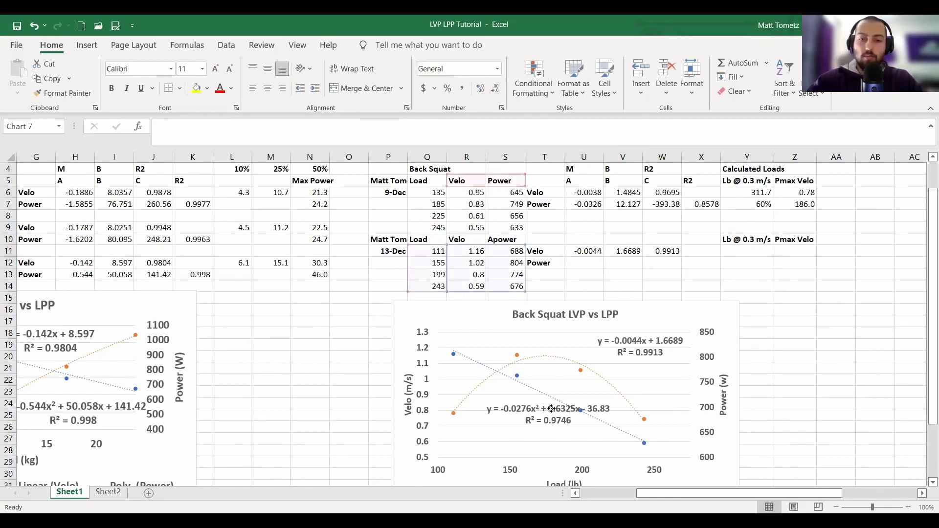
drag(551, 409, 532, 431)
click(568, 262)
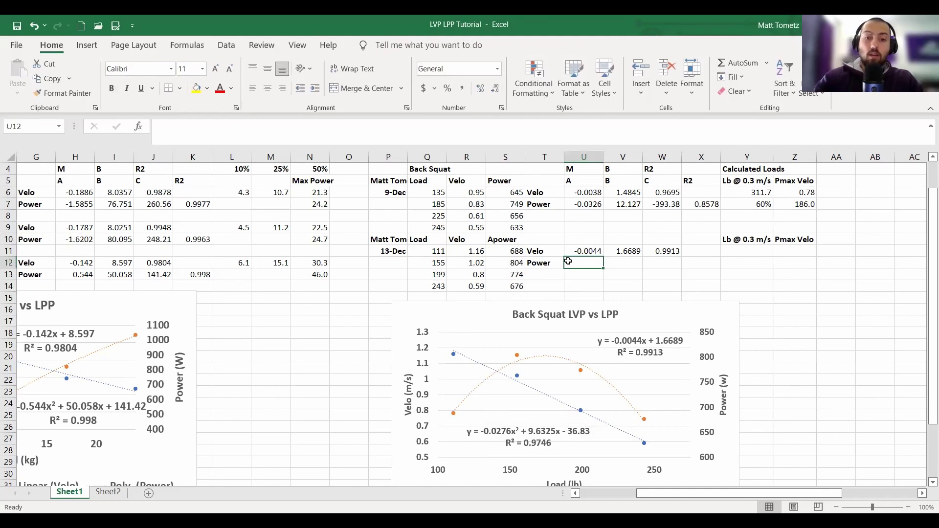
text(-.0276)
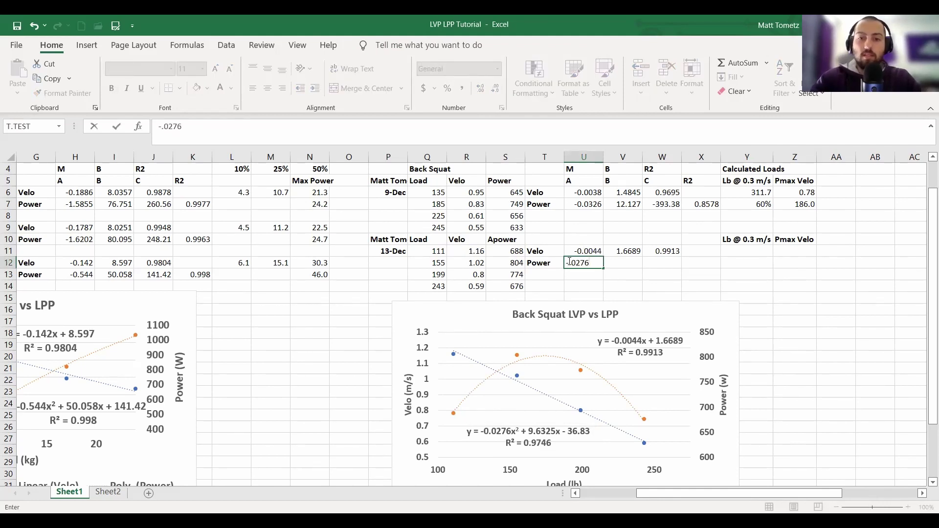
key(Tab)
text(9)
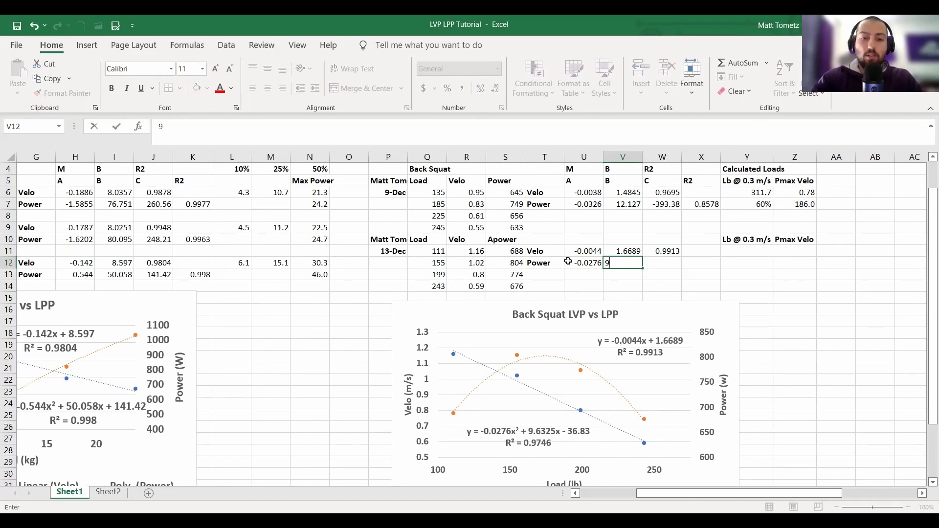
text(.6325)
key(Tab)
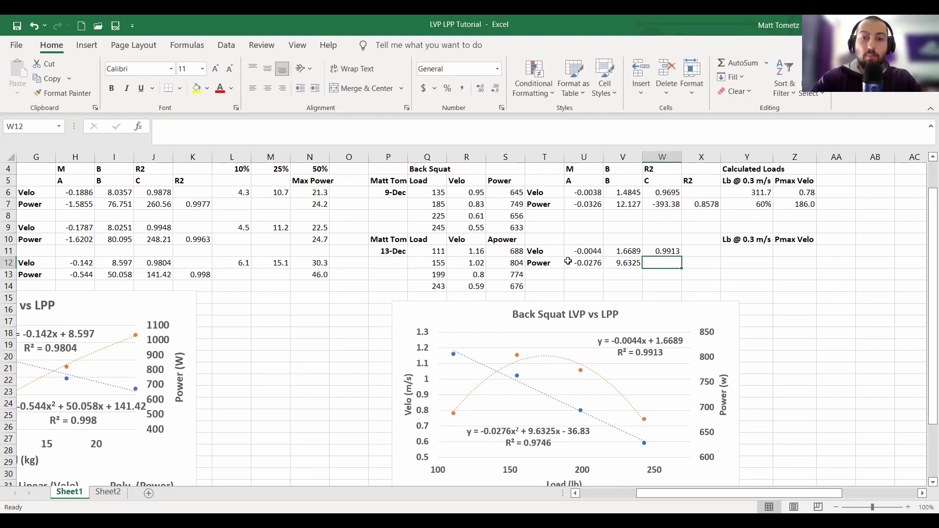
text(-36.)
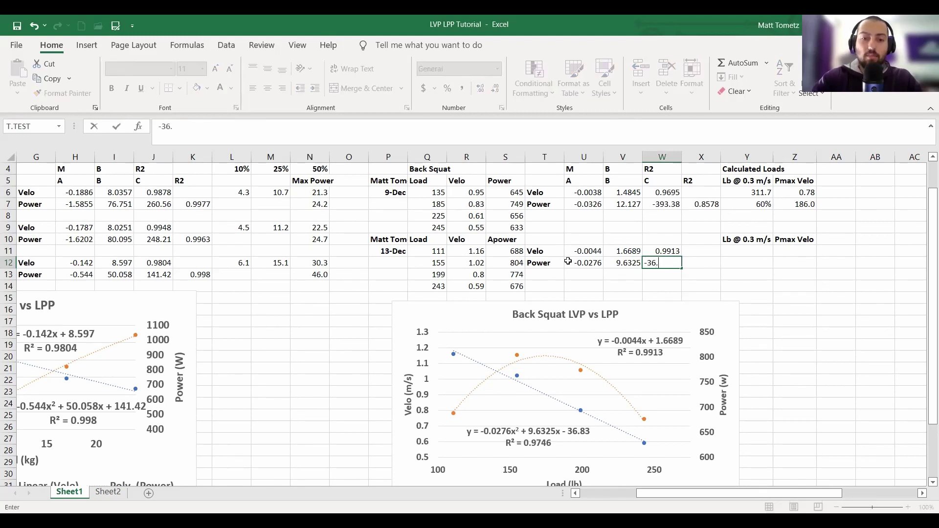
text(83)
key(Tab)
text(.9)
key(Tab)
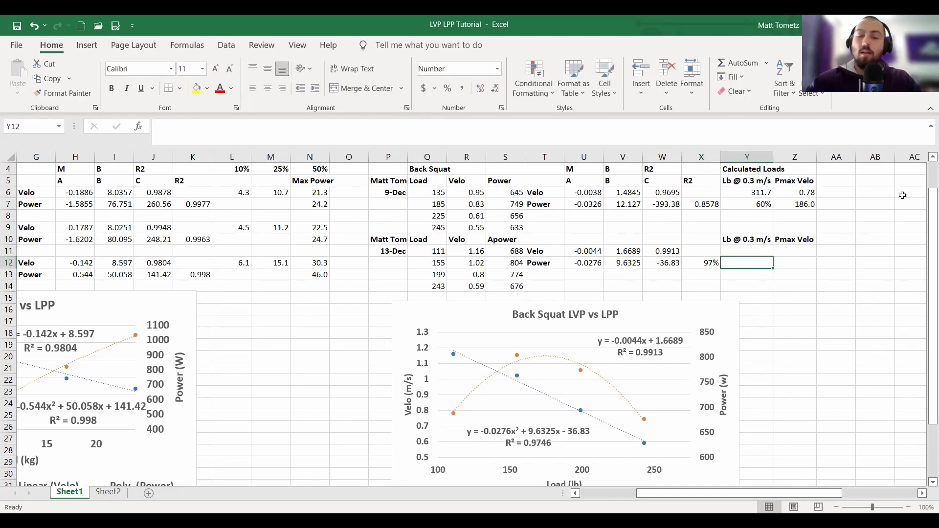
Review the 9-Dec load, Pmax velocity, max-power load and percentage formulas
click(758, 192)
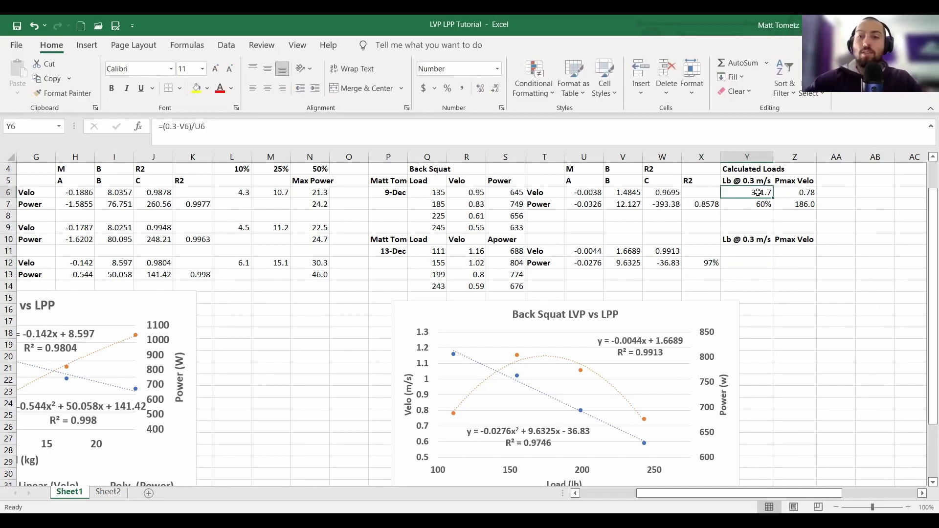
click(801, 192)
click(802, 204)
click(749, 204)
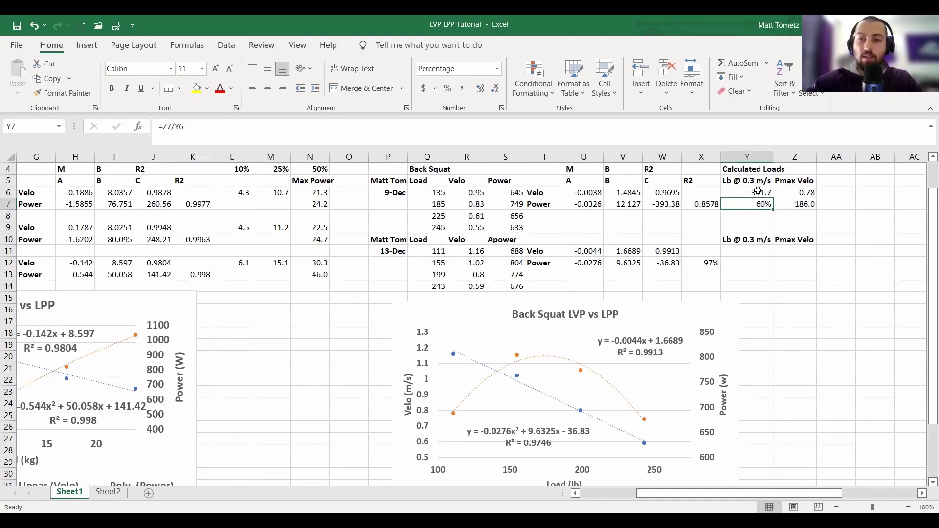
Copy the 9-Dec calculated loads block into the 13-Dec rows
drag(758, 191, 790, 202)
key(ctrl+c)
click(737, 250)
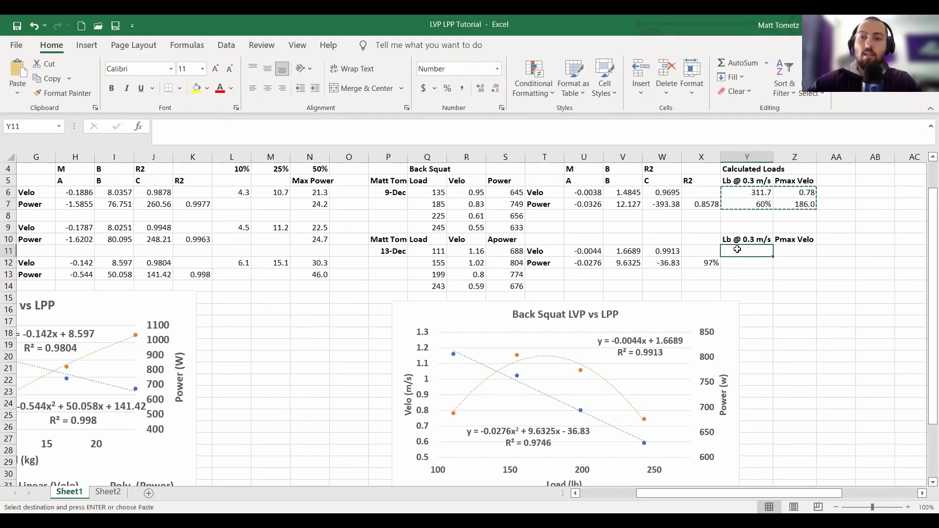
key(ctrl+v)
key(Escape)
double_click(745, 250)
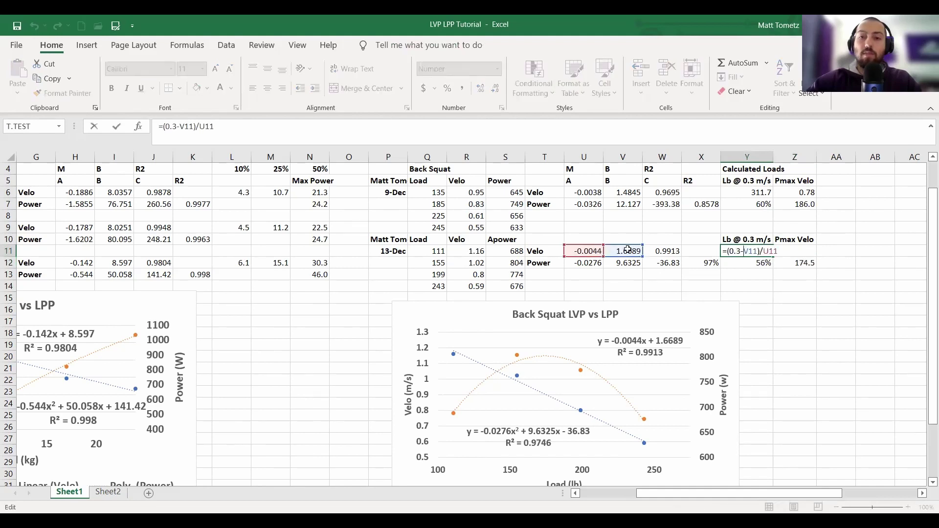
key(Escape)
Undo the accidental fill of the load formula into column AA
drag(773, 256, 847, 253)
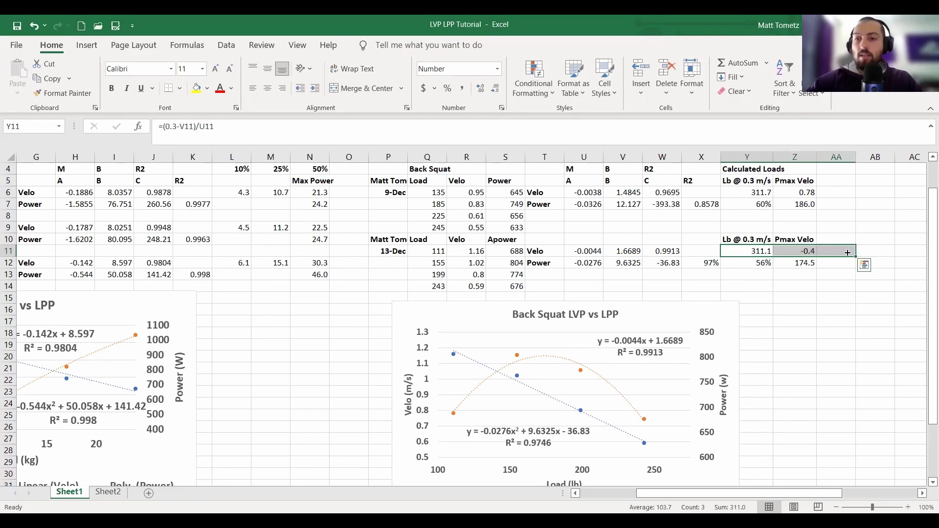
key(ctrl+z)
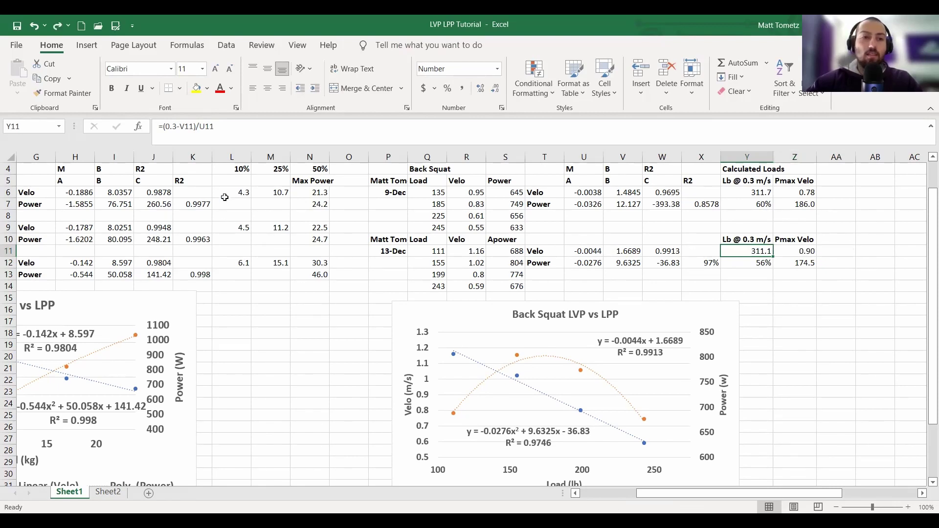
click(274, 192)
key(Right)
key(Right)
Compare the 9-Dec and 13-Dec load-at-0.3 m/s formulas, confirming 311.1
click(739, 194)
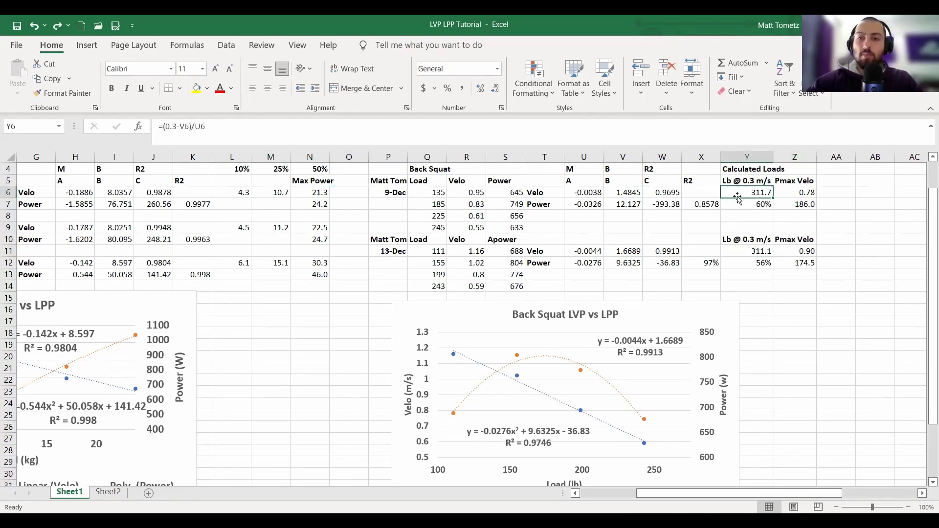
click(742, 250)
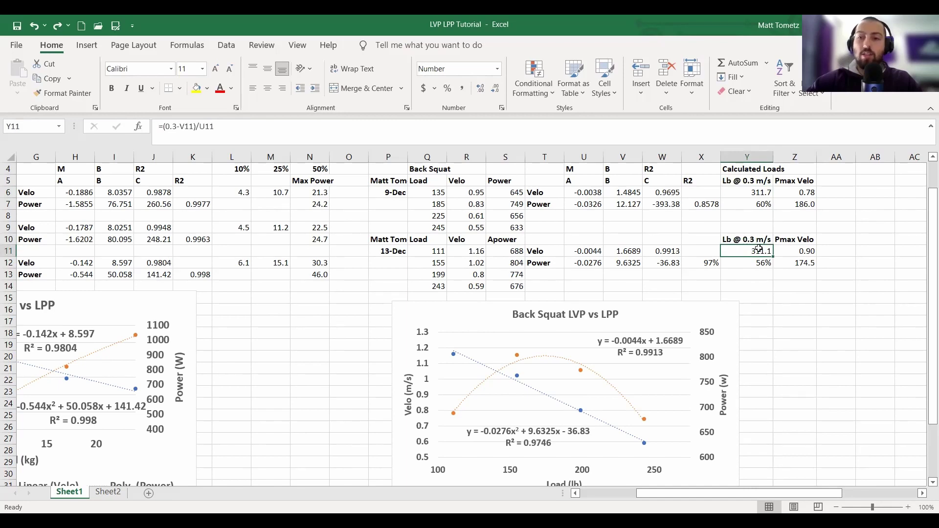
double_click(759, 249)
key(Escape)
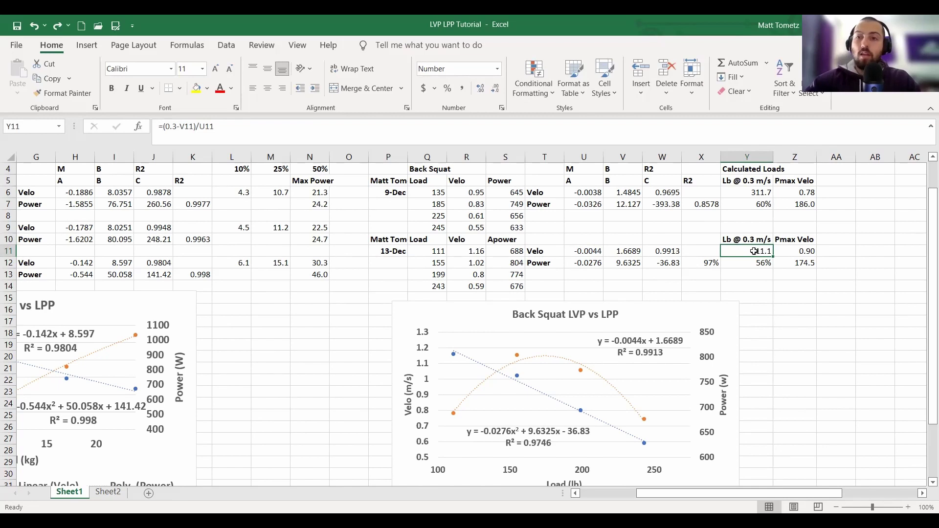
Check the 13-Dec max-power load (174.5) and velocity (0.90) formulas in Z12 and Z11
click(792, 264)
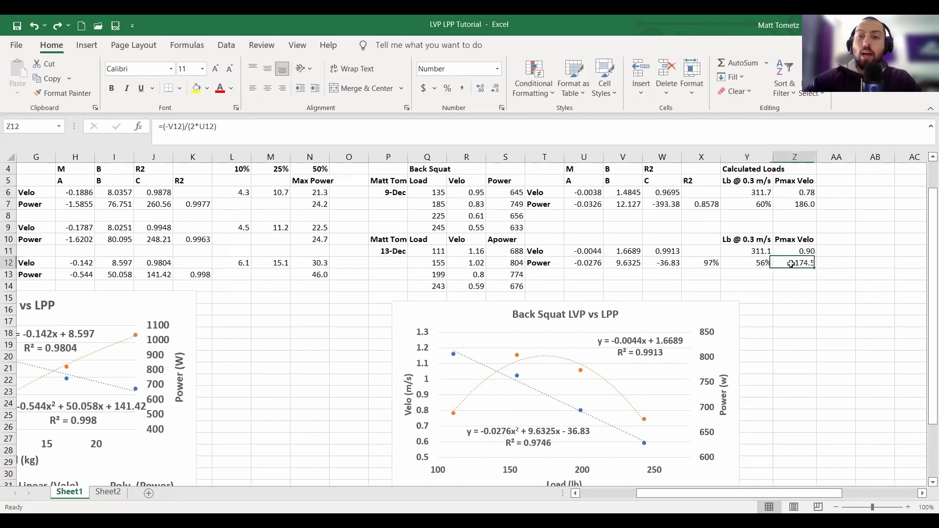
double_click(806, 263)
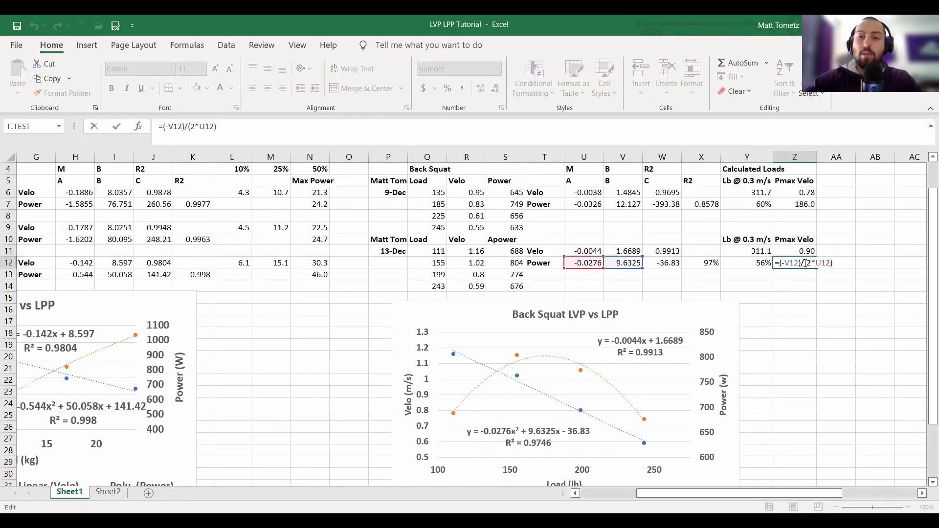
key(Escape)
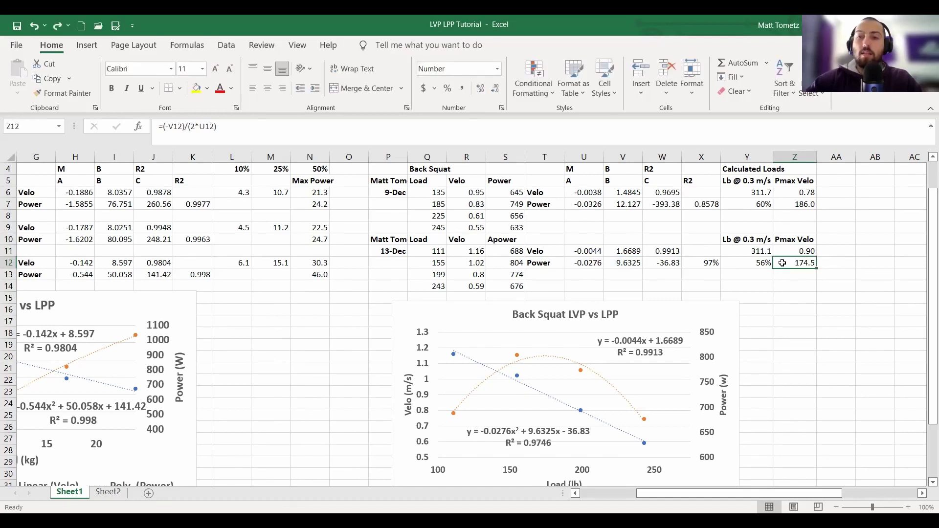
click(782, 249)
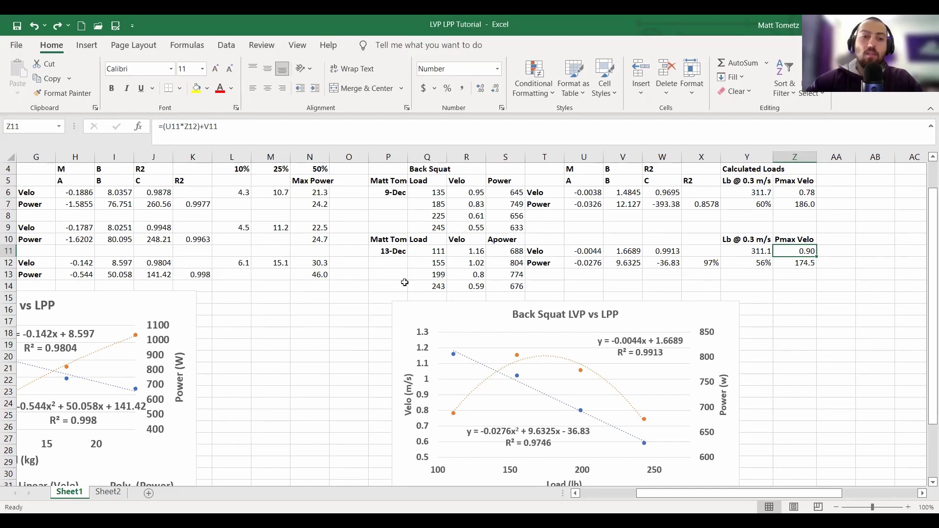
click(359, 284)
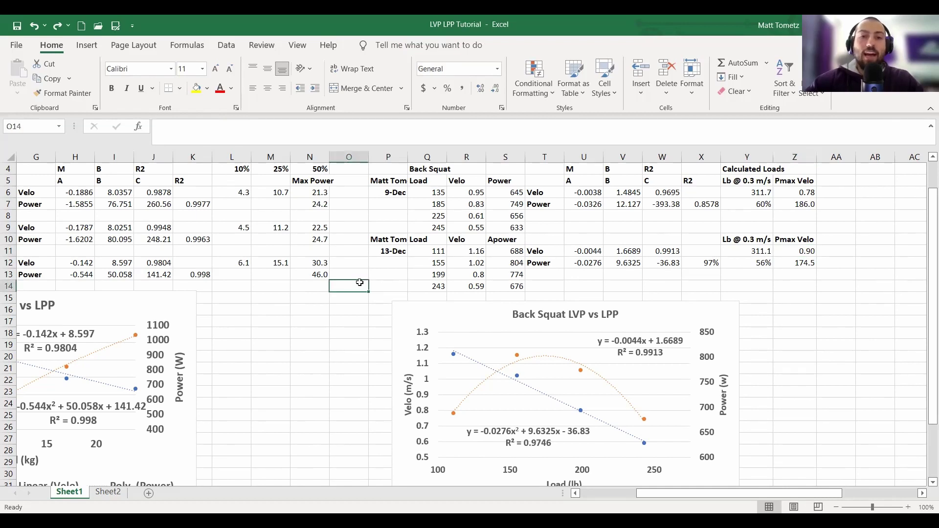
scroll(360, 283, left, 2)
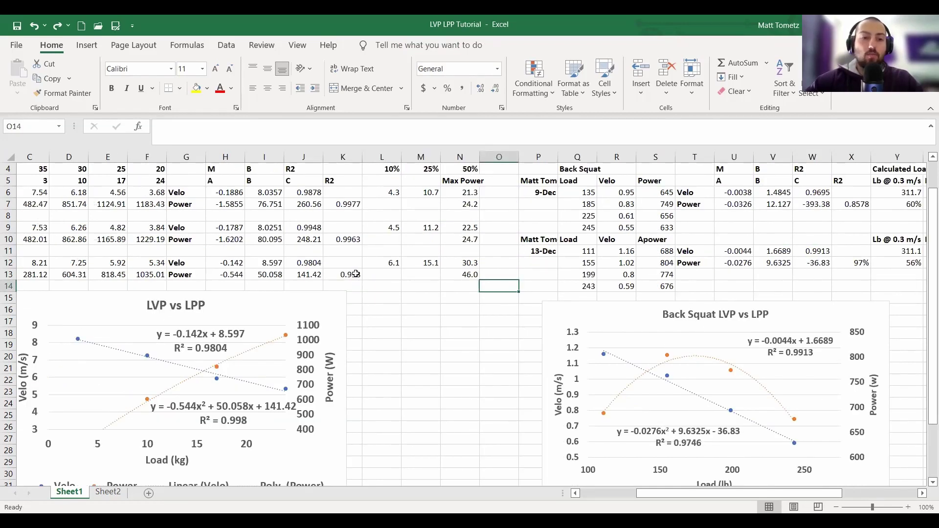
key(Left)
key(Left)
key(Down)
key(Down)
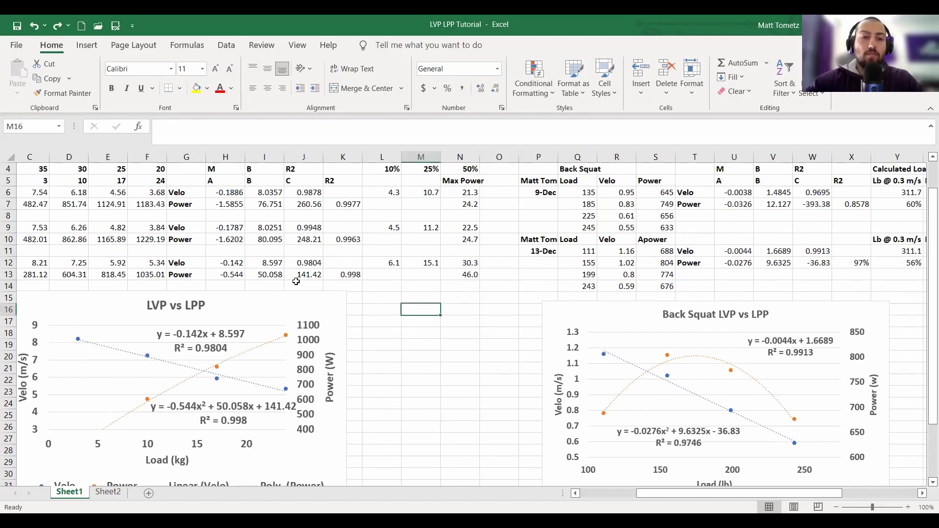
scroll(275, 268, up, 1)
scroll(203, 335, left, 2)
click(298, 337)
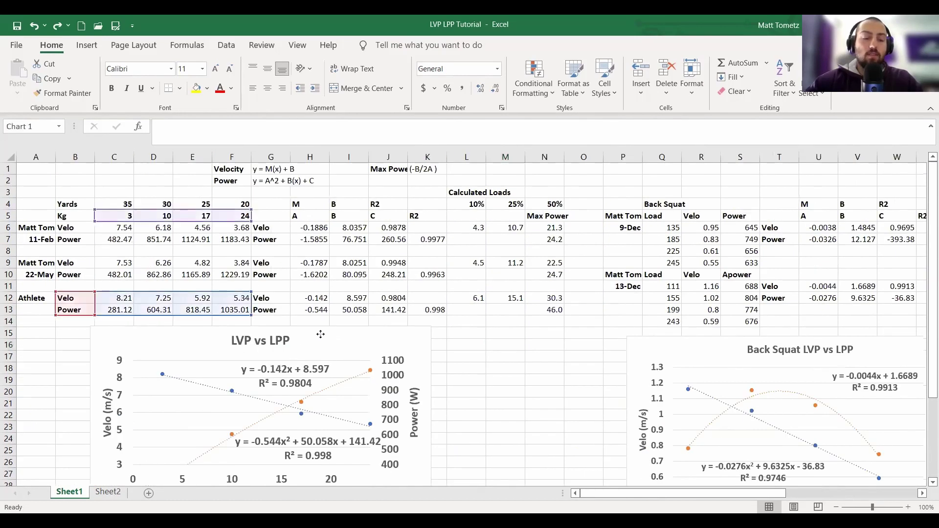
mouse_move(250, 309)
mouse_down()
mouse_move(251, 240)
mouse_move(246, 315)
mouse_up()
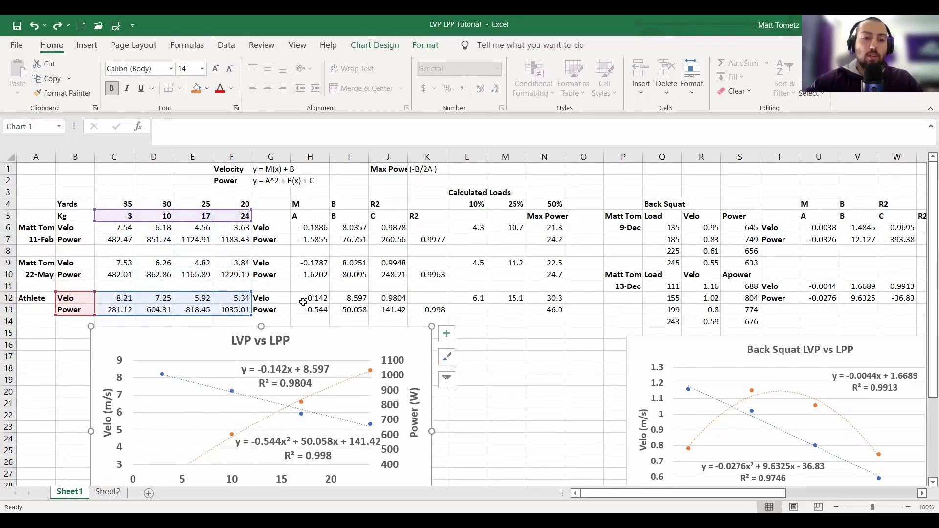
drag(309, 299, 438, 310)
drag(470, 228, 538, 237)
scroll(549, 327, right, 2)
scroll(550, 326, right, 1)
click(547, 340)
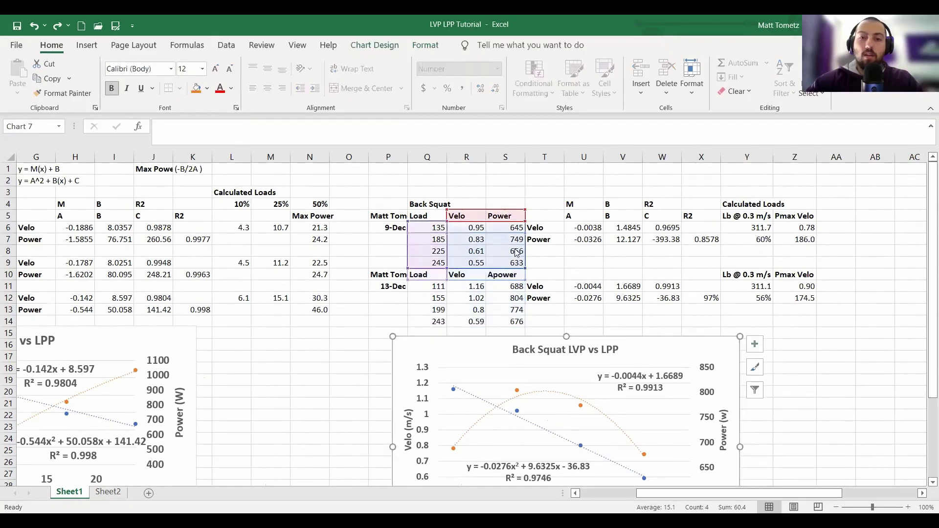
drag(517, 252, 517, 252)
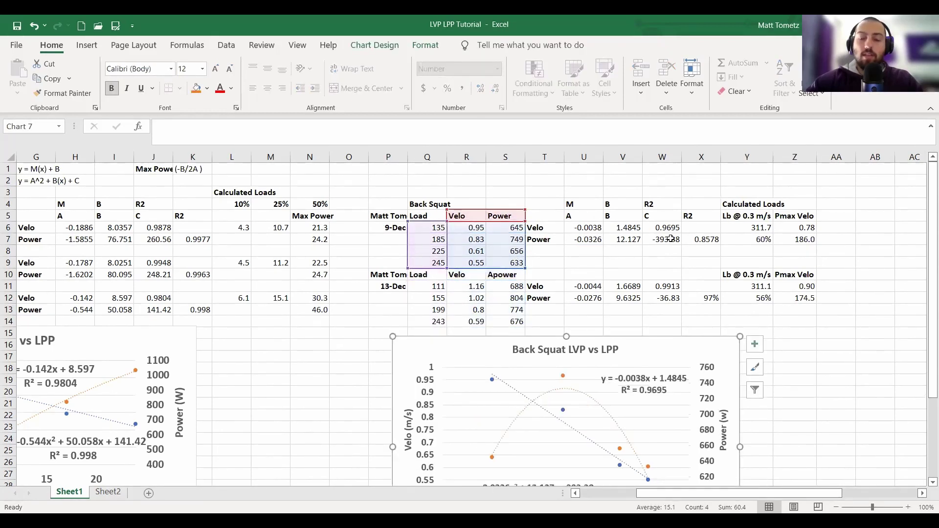
drag(755, 228, 797, 238)
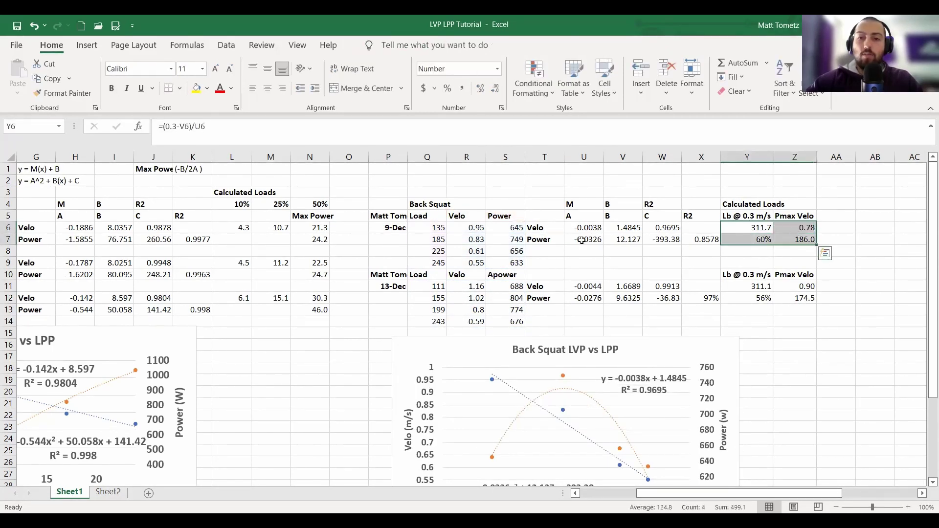
click(472, 341)
drag(525, 254, 522, 298)
drag(584, 286, 624, 288)
drag(675, 301, 783, 298)
click(782, 323)
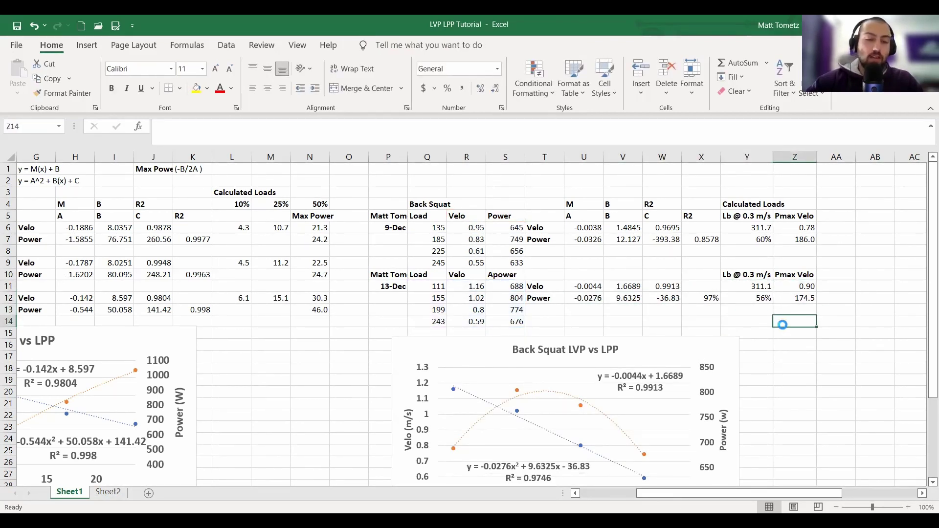
click(271, 343)
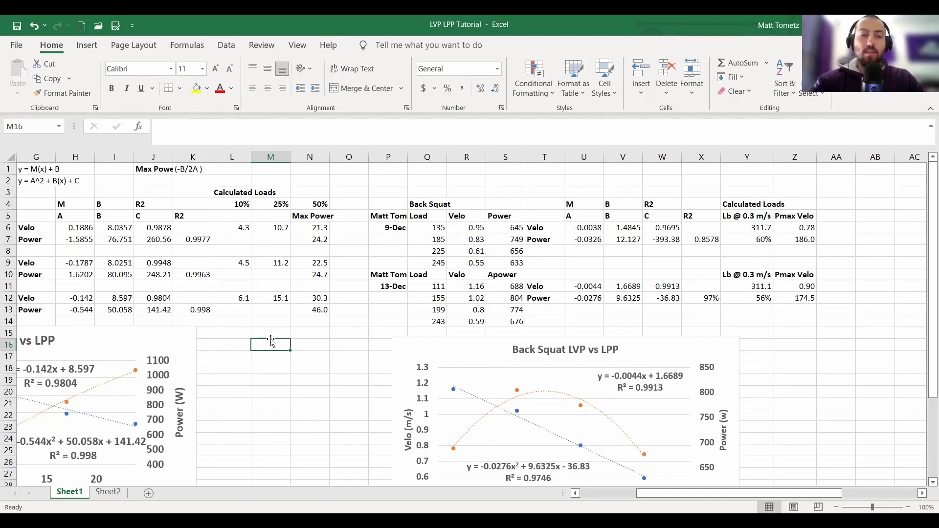
click(109, 492)
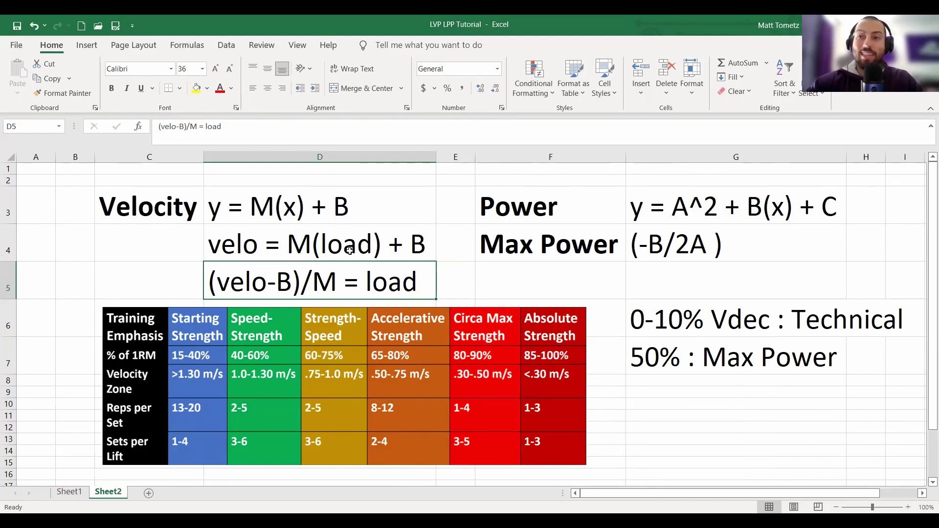
click(227, 209)
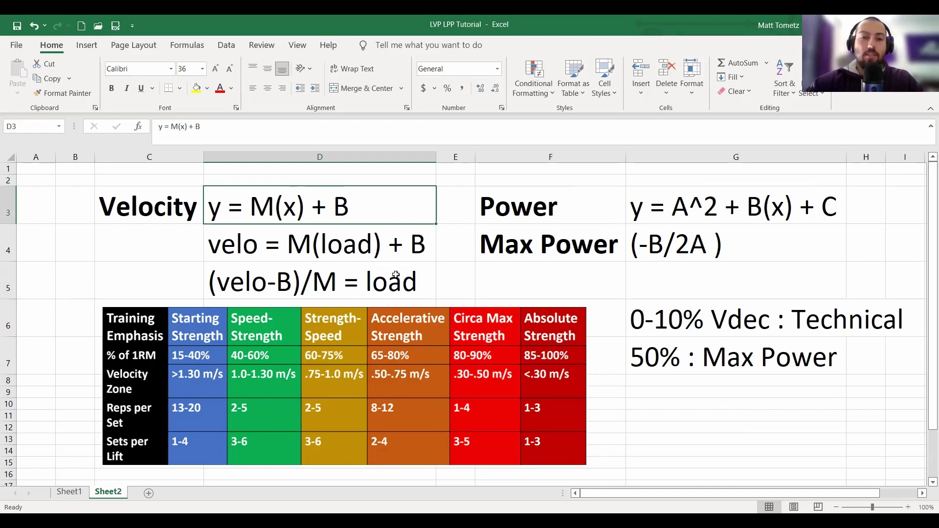
click(71, 493)
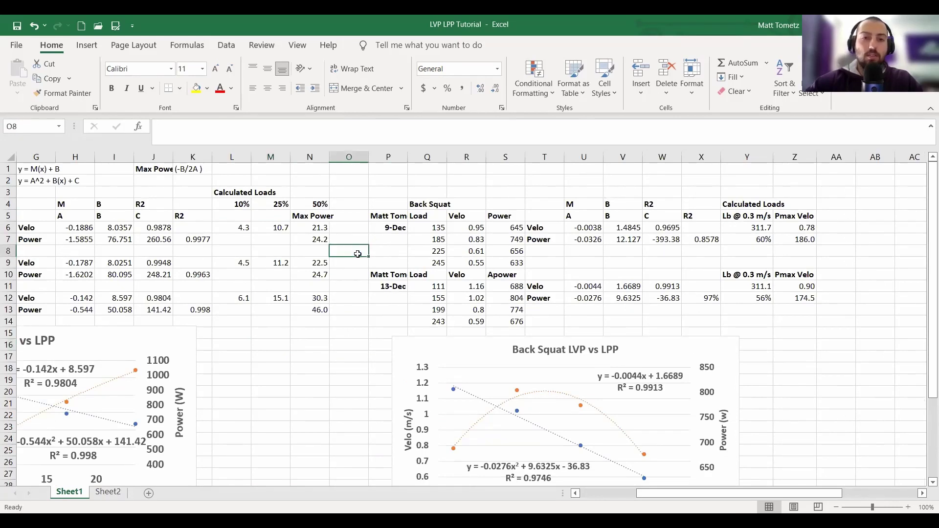